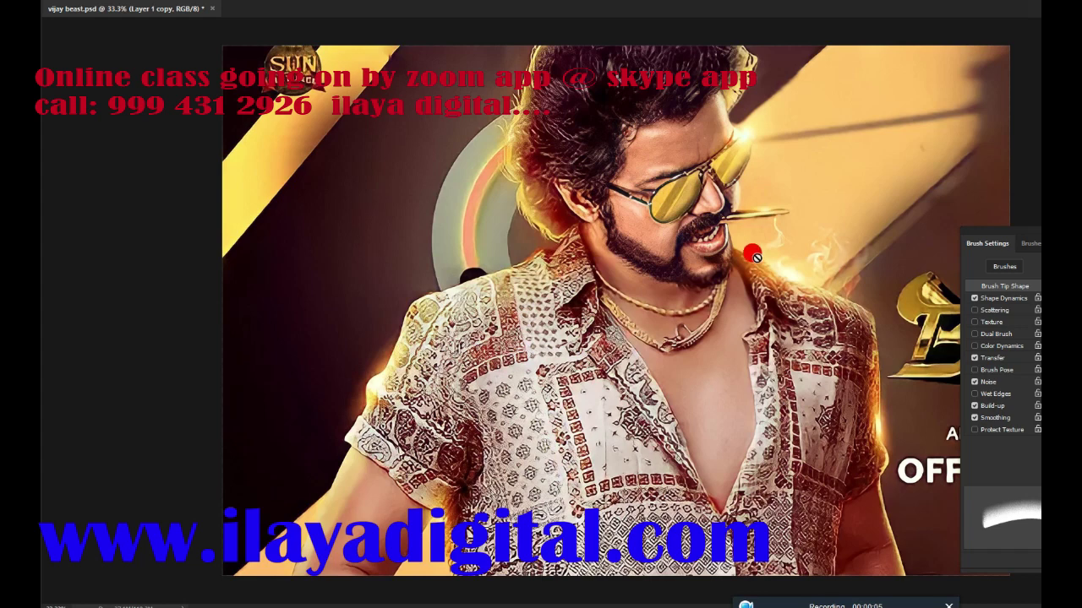
Step: Zoom out, hide the poster layer and show the cut-out man over the flat grey fill
mouse_move(761, 243)
left_mouse_down()
mouse_move(676, 225)
mouse_move(693, 229)
left_mouse_up()
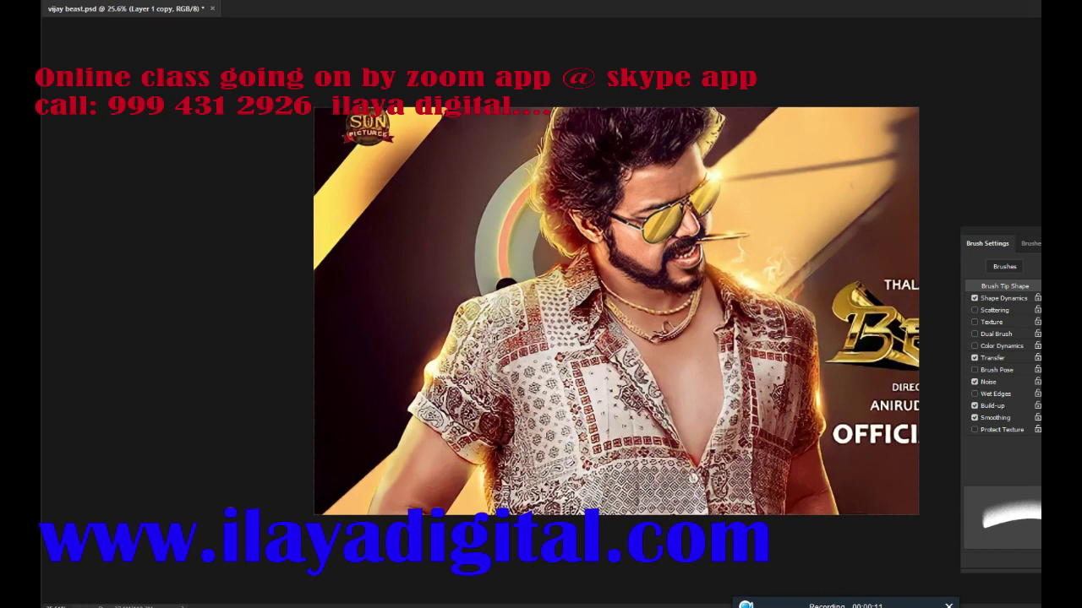
key("alt+BackSpace")
key("ctrl+]")
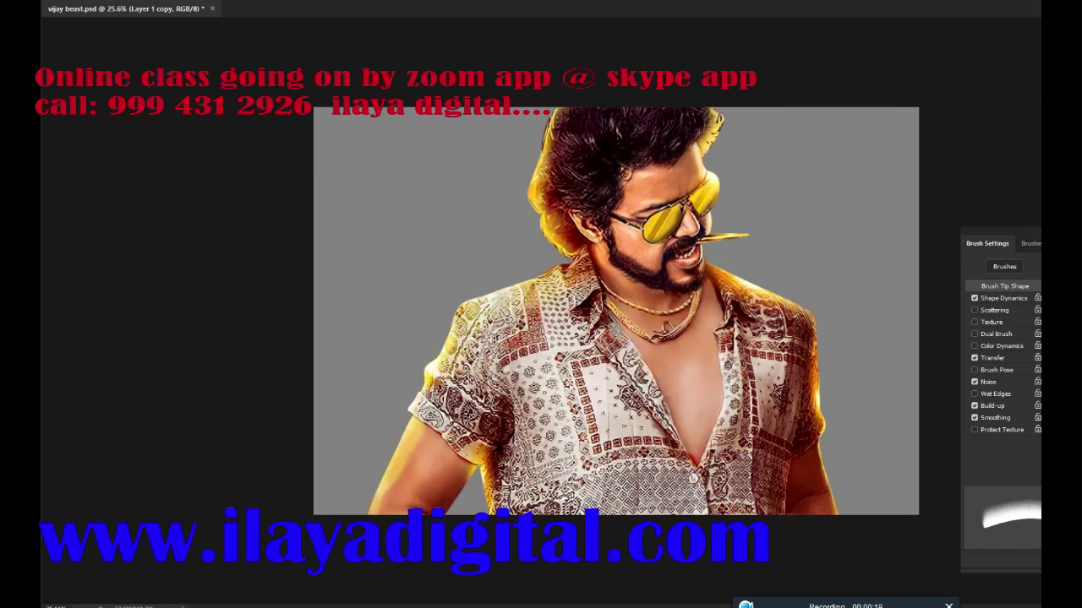
Step: Show the Layers panel and the brush tip shape options in Brush Settings
key("F7")
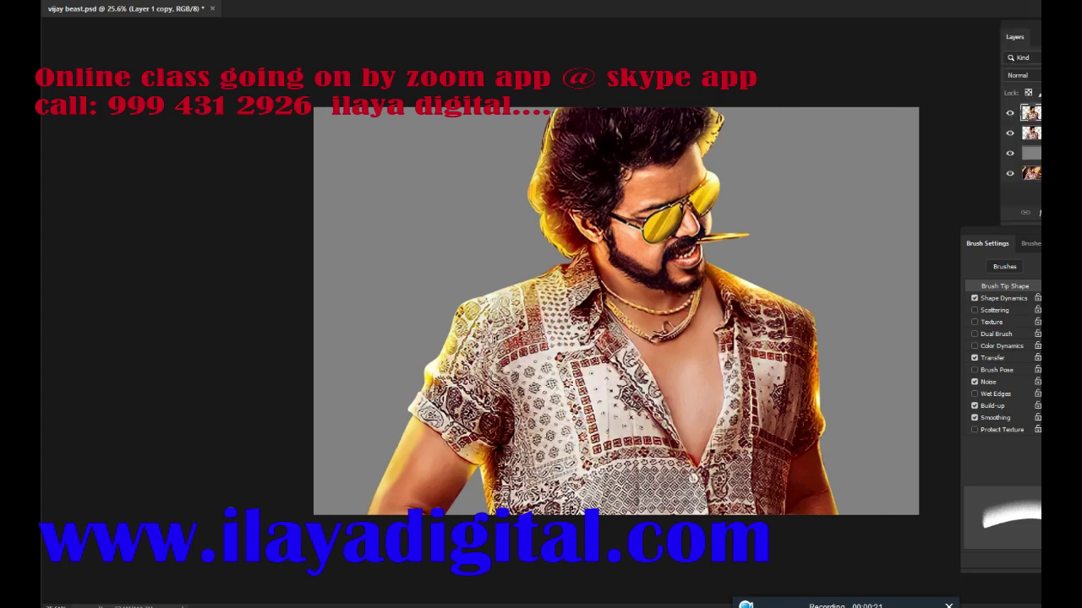
left_click(1005, 289)
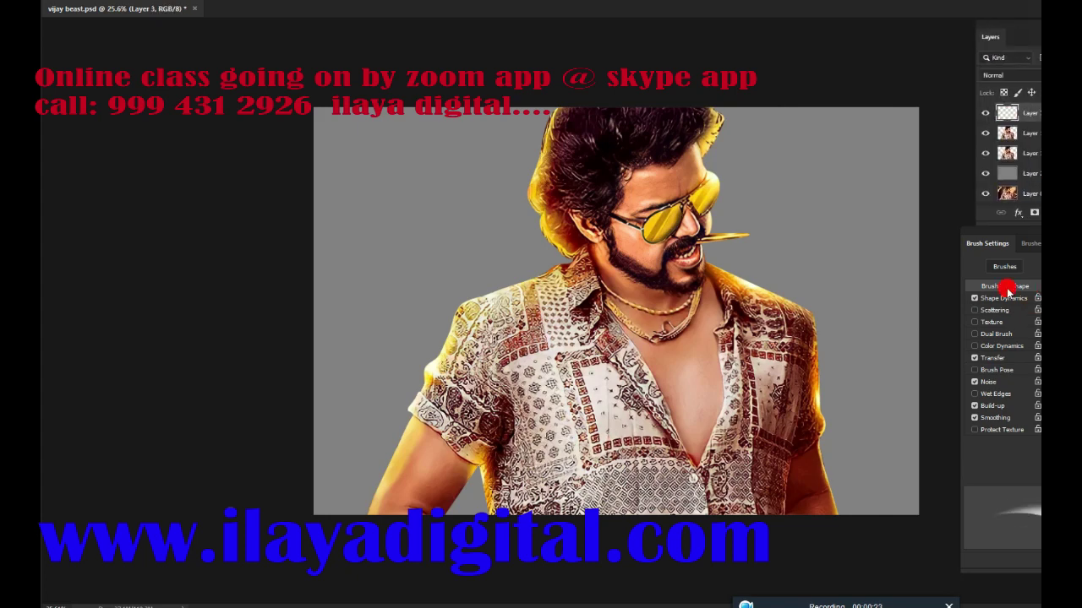
scroll(681, 278, "up", 2)
scroll(681, 277, "up", 4)
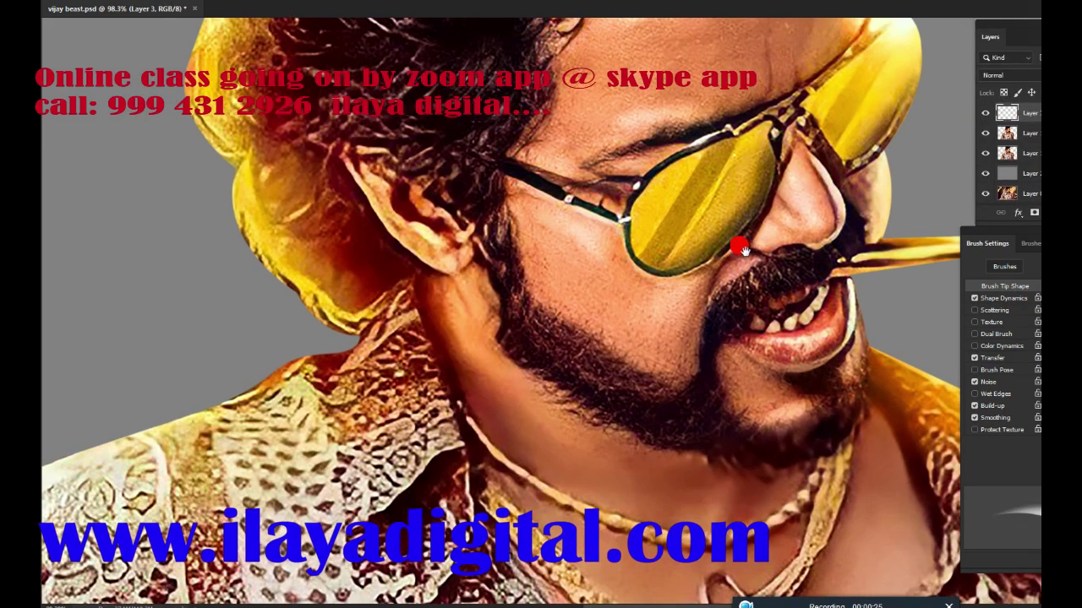
Step: Zoom in on the nose and moustache and switch to the Mixer Brush for skin blending
left_click_drag(736, 244, 655, 263)
left_click(655, 263)
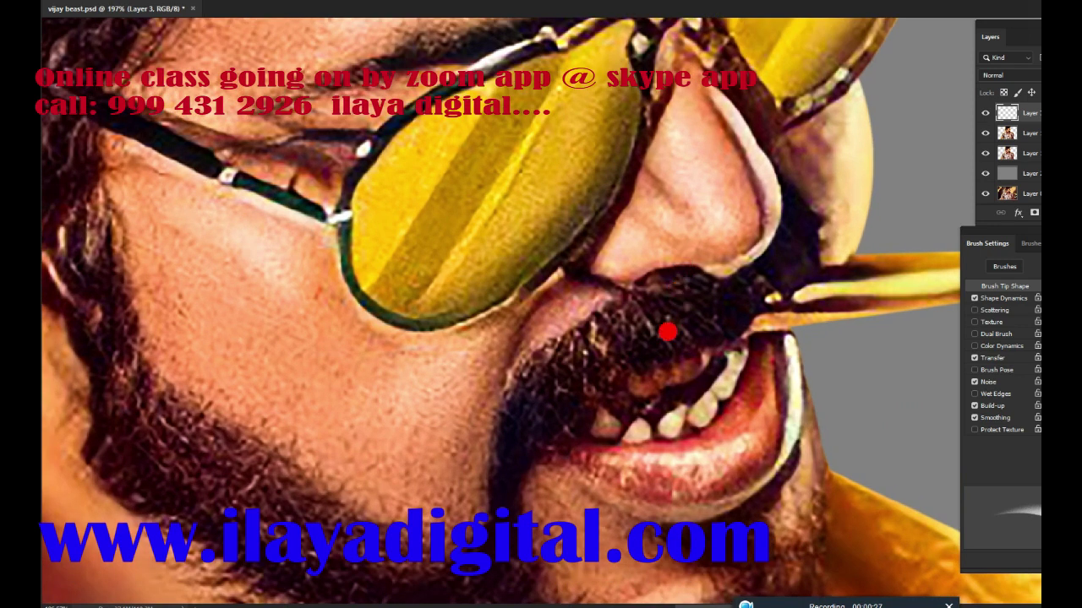
key("b")
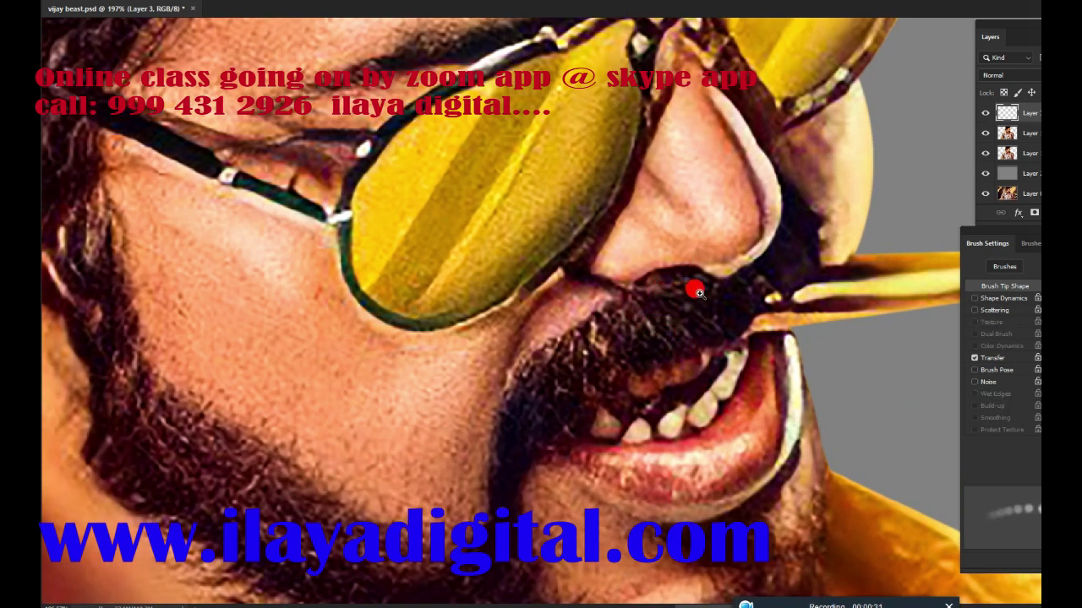
scroll(699, 292, "up", 1)
mouse_move(719, 297)
left_mouse_down()
mouse_move(678, 379)
mouse_move(627, 338)
left_mouse_up()
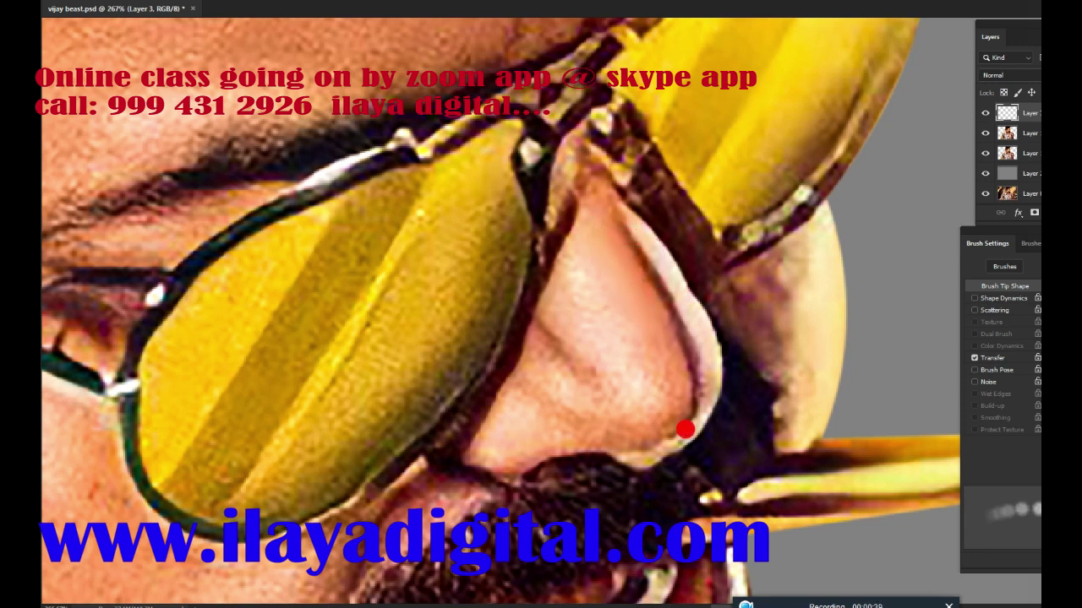
Step: Enable Transfer and blend the nose shading from the upper crease to the tip
left_click(1017, 359)
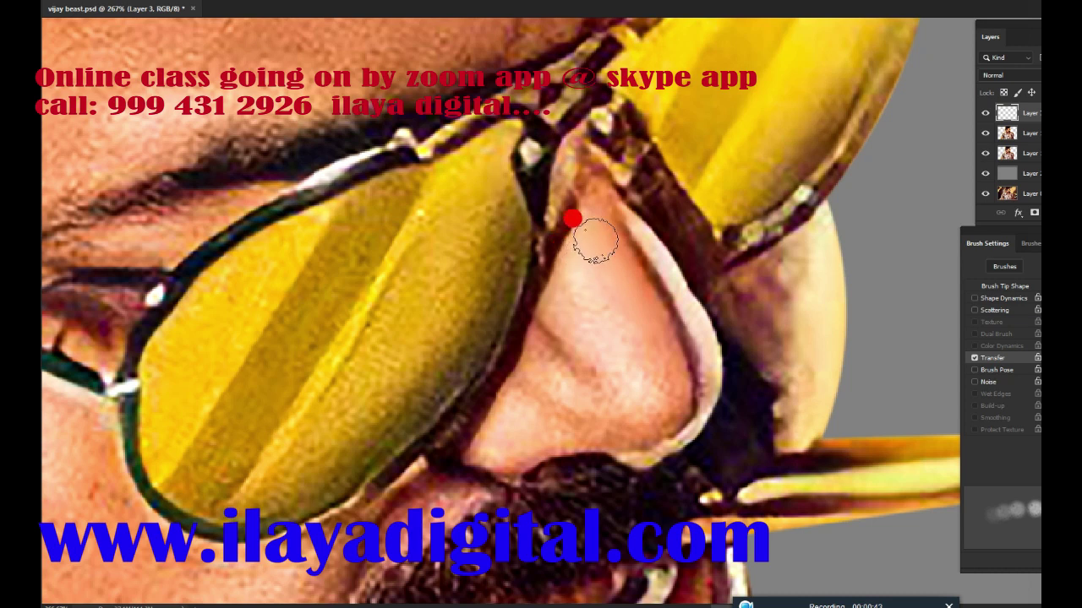
mouse_move(595, 240)
left_mouse_down()
mouse_move(627, 295)
mouse_move(572, 307)
mouse_move(541, 273)
mouse_move(594, 316)
mouse_move(532, 338)
mouse_move(529, 357)
mouse_move(536, 365)
mouse_move(527, 338)
mouse_move(530, 349)
mouse_move(526, 341)
mouse_move(546, 346)
mouse_move(533, 321)
mouse_move(575, 360)
mouse_move(624, 339)
left_mouse_up()
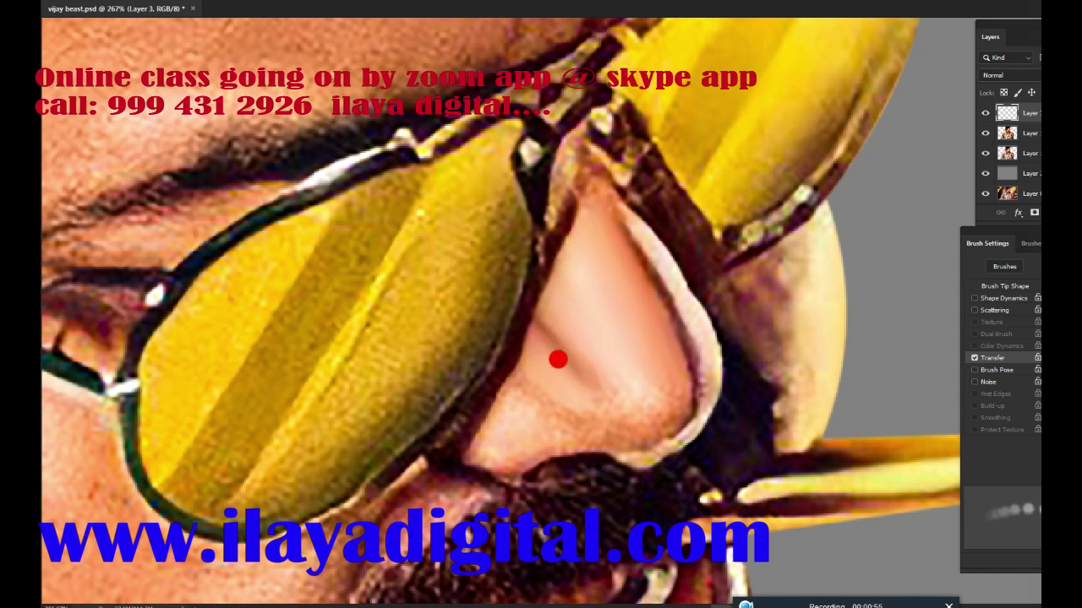
mouse_move(558, 360)
left_mouse_down()
mouse_move(572, 347)
mouse_move(603, 351)
left_mouse_up()
left_click_drag(618, 247, 645, 272)
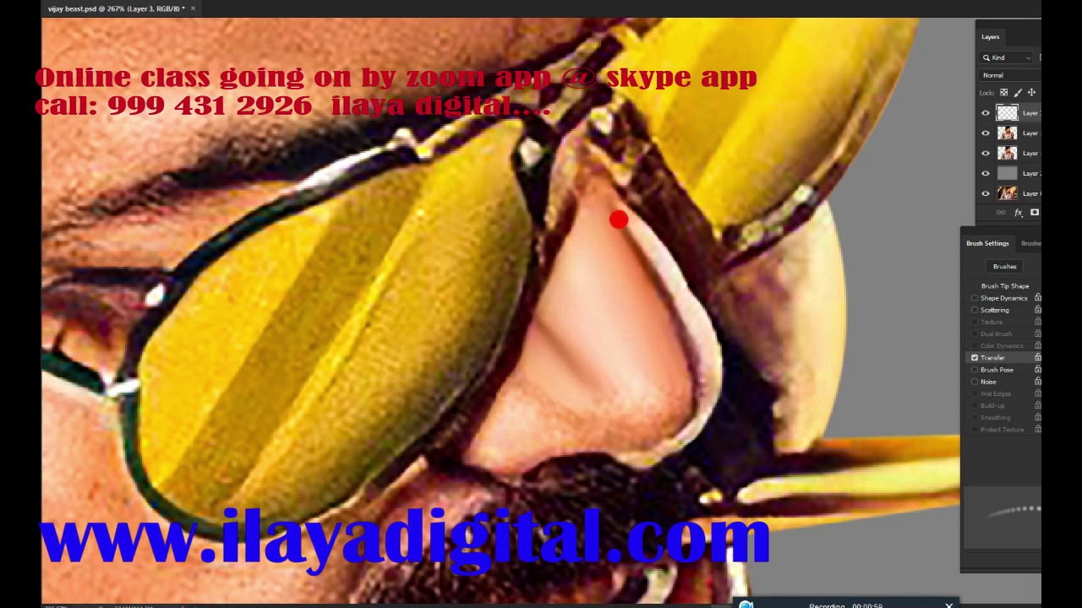
mouse_move(679, 358)
left_mouse_down()
mouse_move(617, 420)
mouse_move(606, 415)
mouse_move(632, 415)
mouse_move(618, 420)
mouse_move(662, 374)
mouse_move(635, 410)
mouse_move(589, 403)
mouse_move(613, 381)
mouse_move(597, 382)
mouse_move(620, 379)
mouse_move(604, 360)
mouse_move(604, 377)
mouse_move(738, 417)
left_mouse_up()
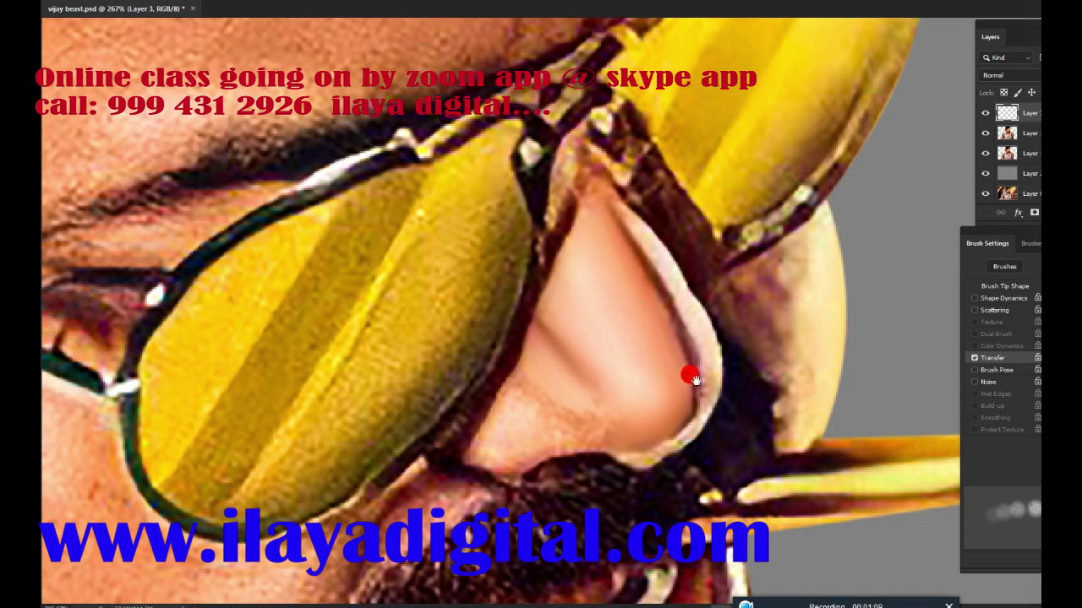
mouse_move(689, 364)
left_mouse_down()
mouse_move(693, 387)
mouse_move(628, 411)
mouse_move(647, 414)
mouse_move(612, 446)
mouse_move(713, 454)
mouse_move(676, 433)
mouse_move(708, 436)
left_mouse_up()
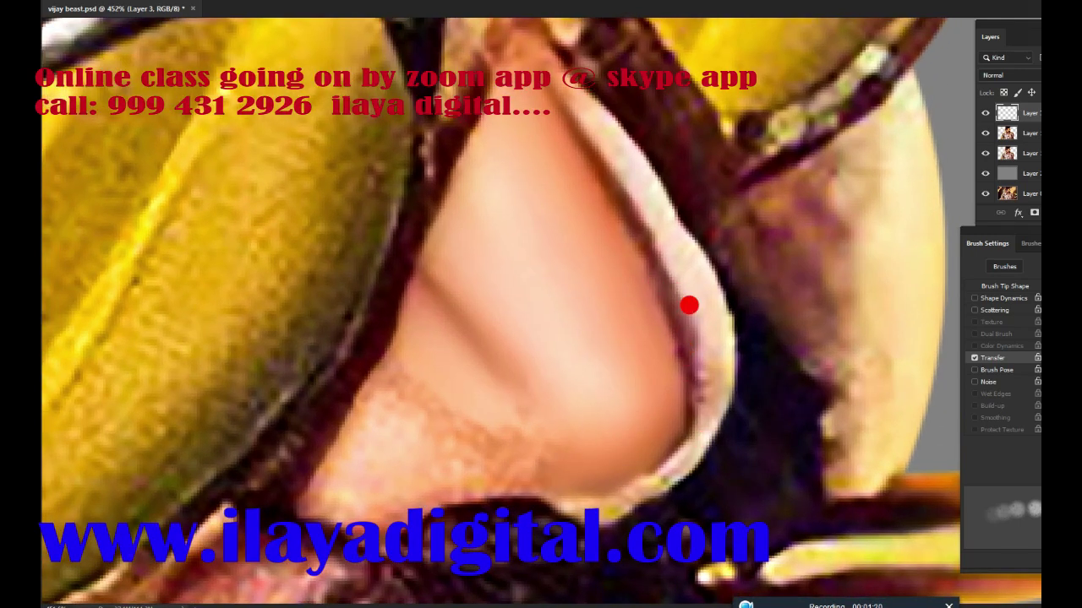
left_click_drag(725, 377, 685, 386)
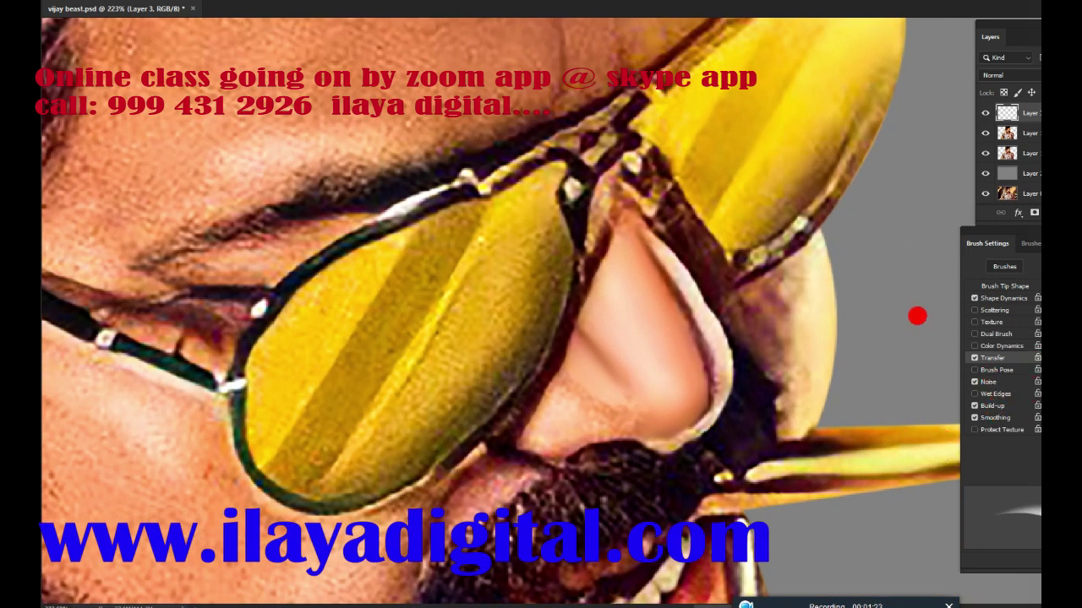
Step: Choose a 20 px hard round brush tip and test a dab on the nose
right_click(465, 287)
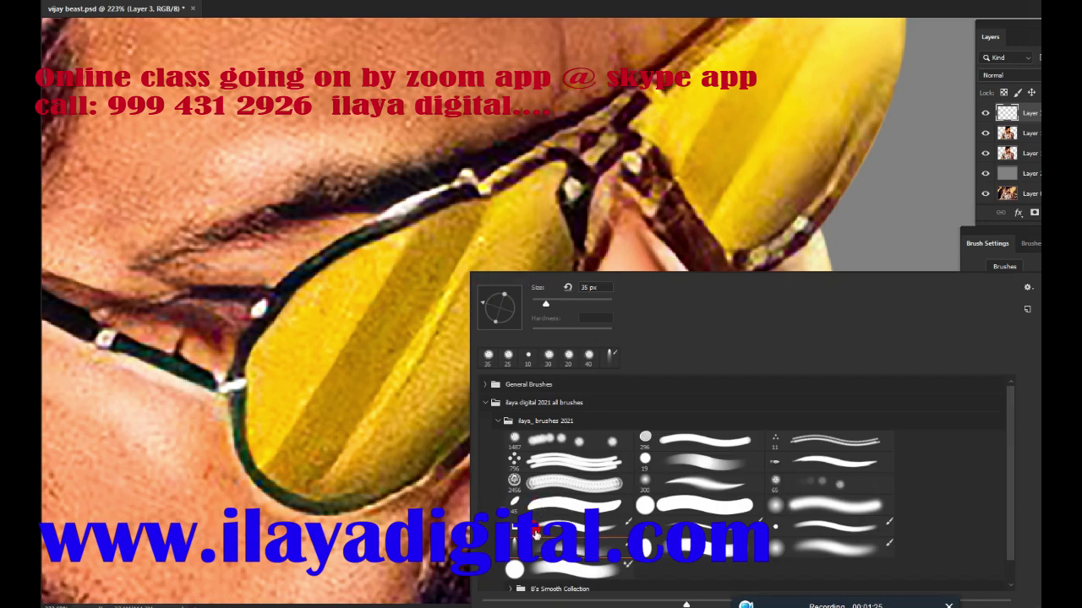
left_click(537, 561)
key("Return")
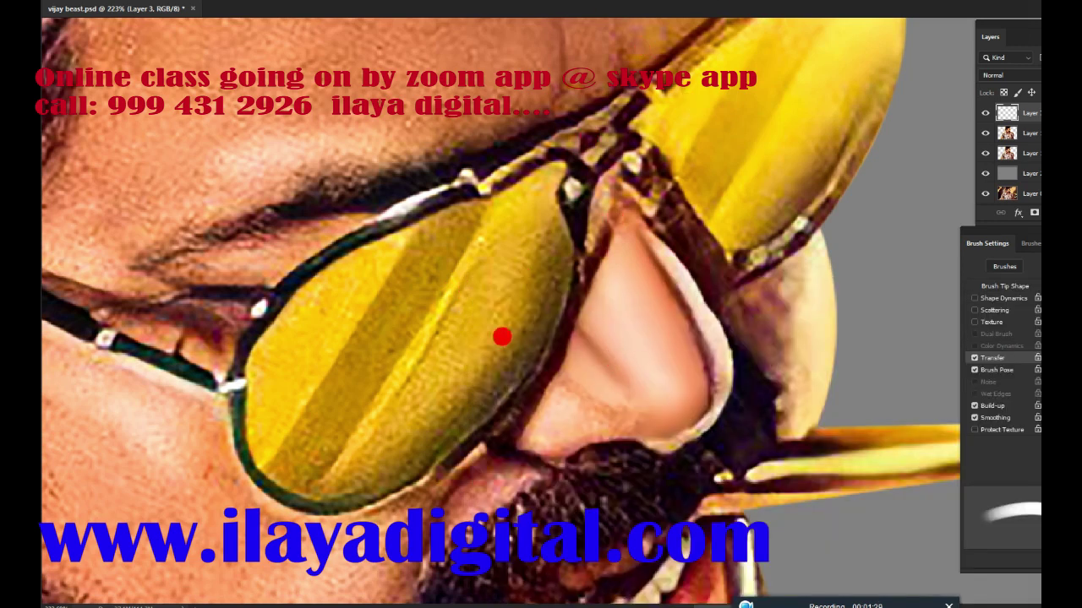
left_click(617, 325)
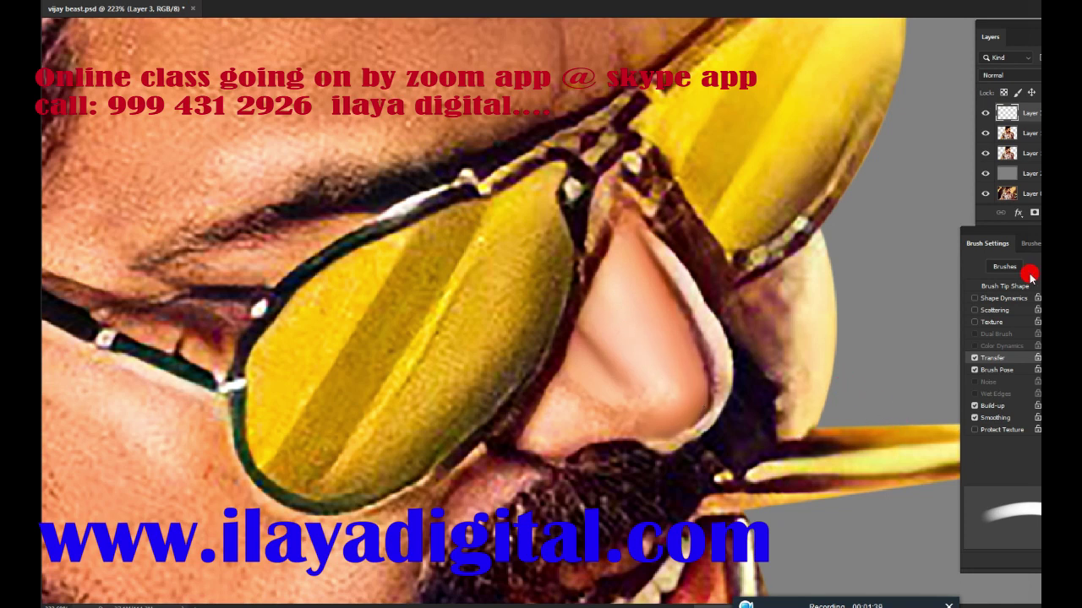
Step: Adjust the brush tip settings, shrink the brush slightly, and select the Dry mixer preset
left_click(1020, 287)
left_click(989, 473)
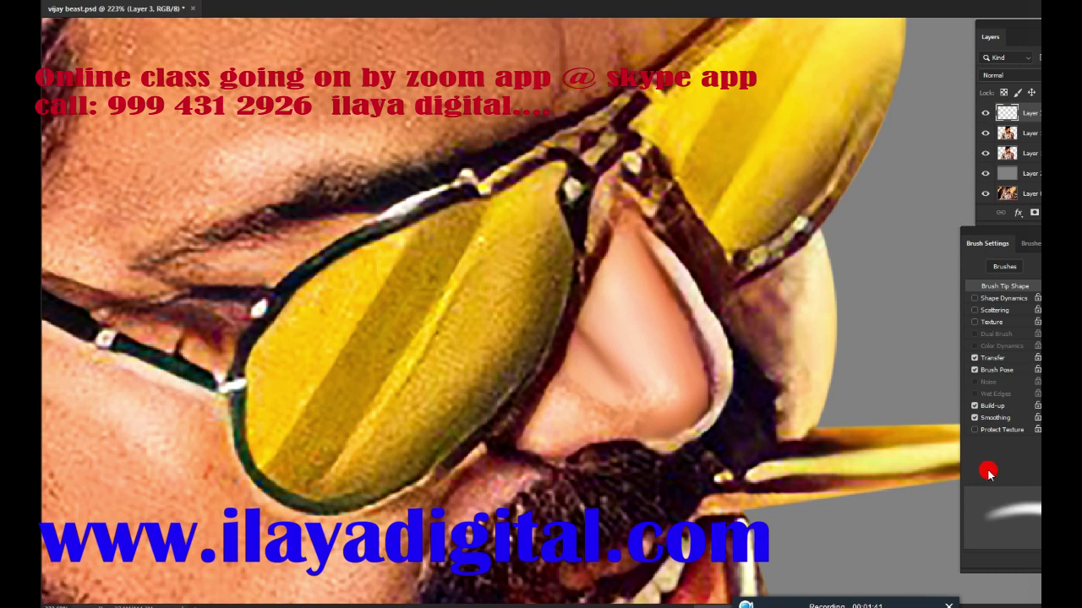
scroll(687, 314, "up", 5)
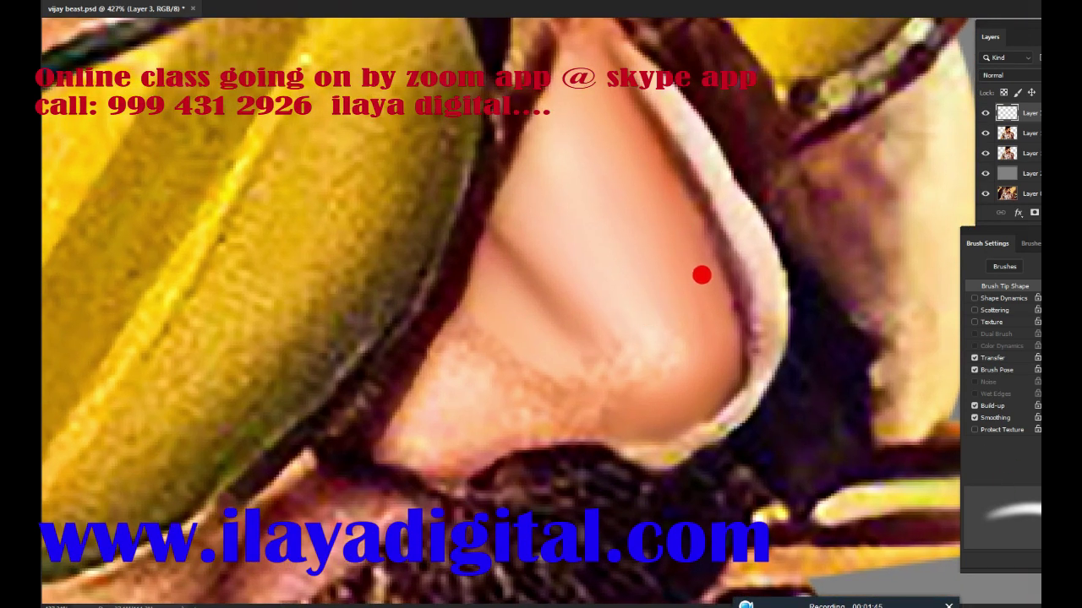
key("[")
right_click(272, 12)
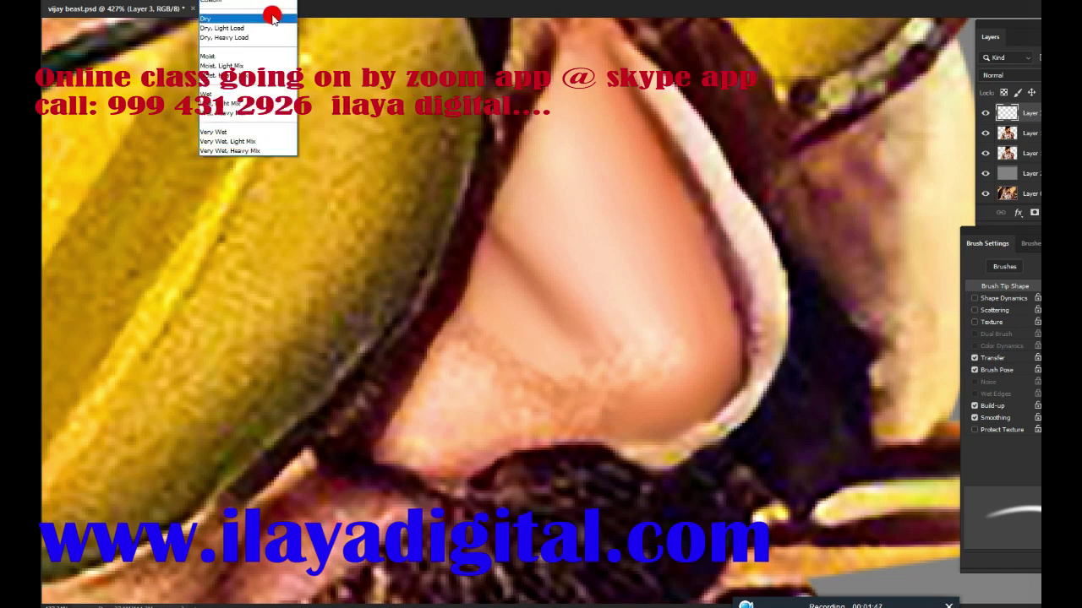
left_click(245, 138)
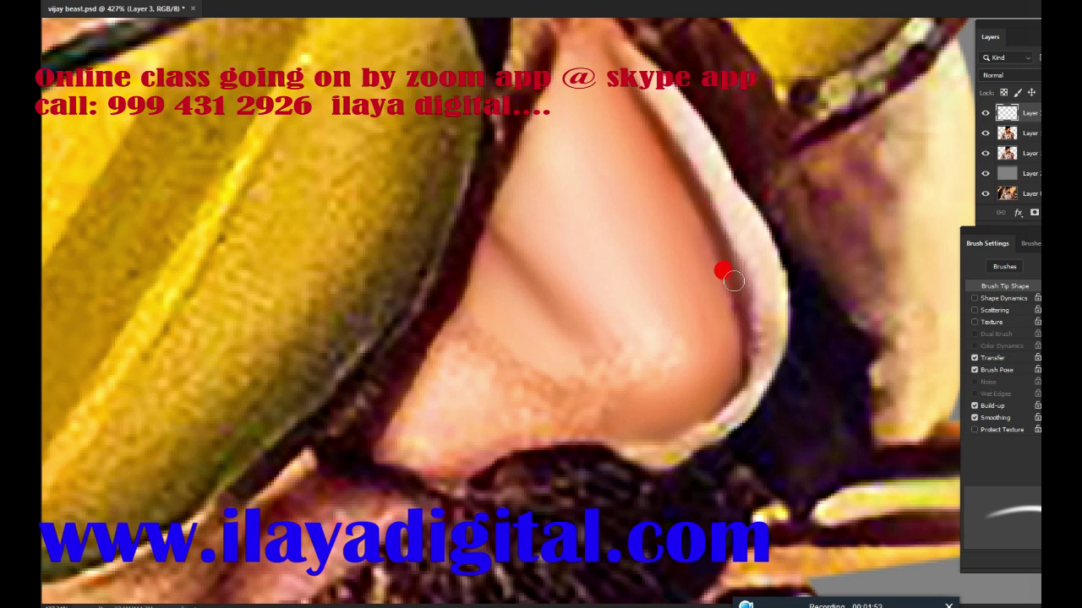
Step: Paint a smooth, crisp rim along the nose's right and lower edges
left_click_drag(739, 373, 698, 372)
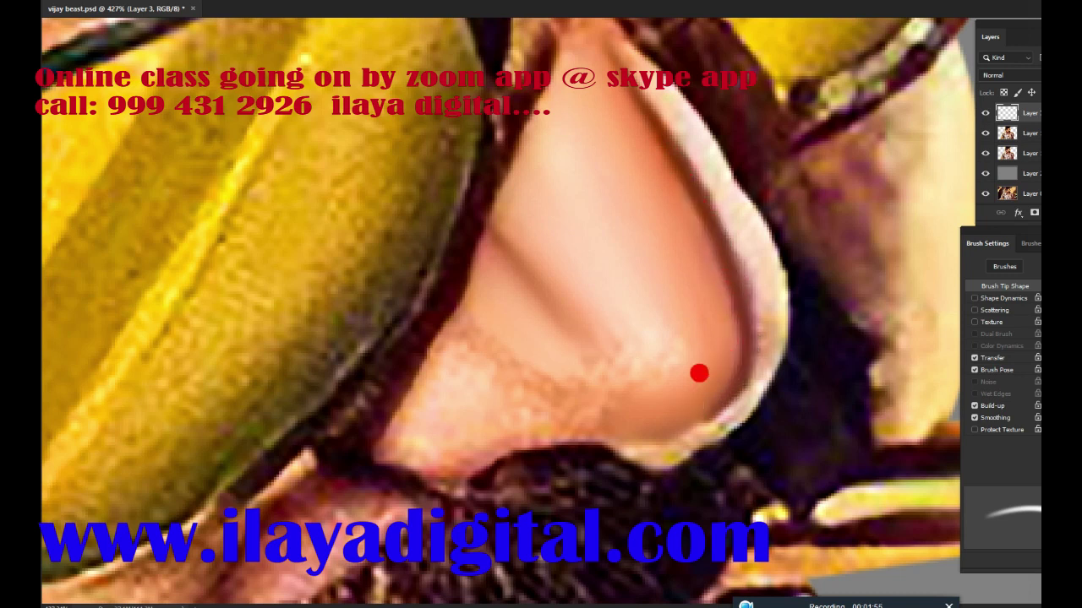
mouse_move(741, 336)
left_mouse_down()
mouse_move(692, 423)
mouse_move(607, 438)
left_mouse_up()
mouse_move(527, 457)
left_mouse_down()
mouse_move(519, 449)
mouse_move(476, 474)
mouse_move(541, 450)
mouse_move(615, 457)
mouse_move(603, 446)
mouse_move(691, 461)
mouse_move(647, 466)
mouse_move(589, 449)
mouse_move(704, 459)
mouse_move(734, 416)
mouse_move(666, 457)
left_mouse_up()
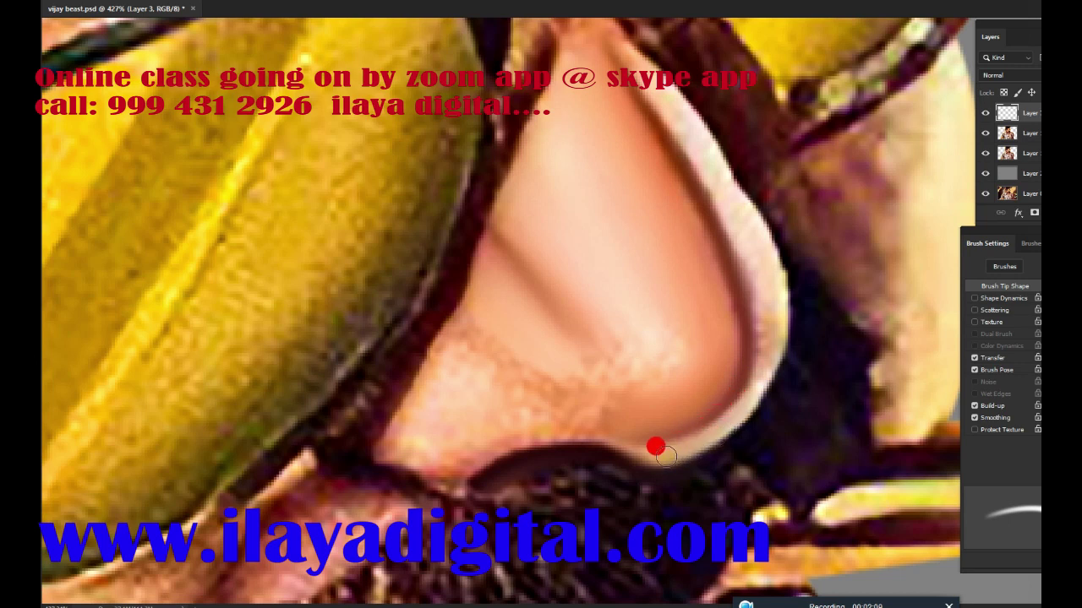
left_click_drag(747, 369, 758, 381)
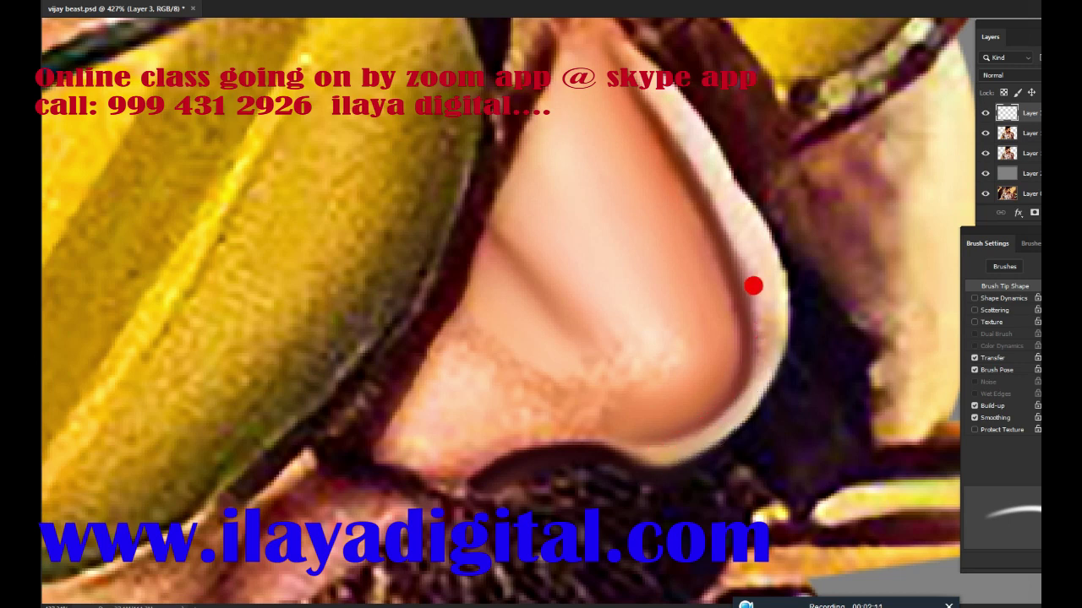
mouse_move(753, 286)
left_mouse_down()
mouse_move(724, 210)
mouse_move(760, 312)
mouse_move(734, 227)
mouse_move(725, 229)
left_mouse_up()
mouse_move(767, 333)
left_mouse_down()
mouse_move(766, 366)
mouse_move(774, 310)
mouse_move(758, 382)
mouse_move(767, 270)
mouse_move(717, 182)
mouse_move(736, 247)
left_mouse_up()
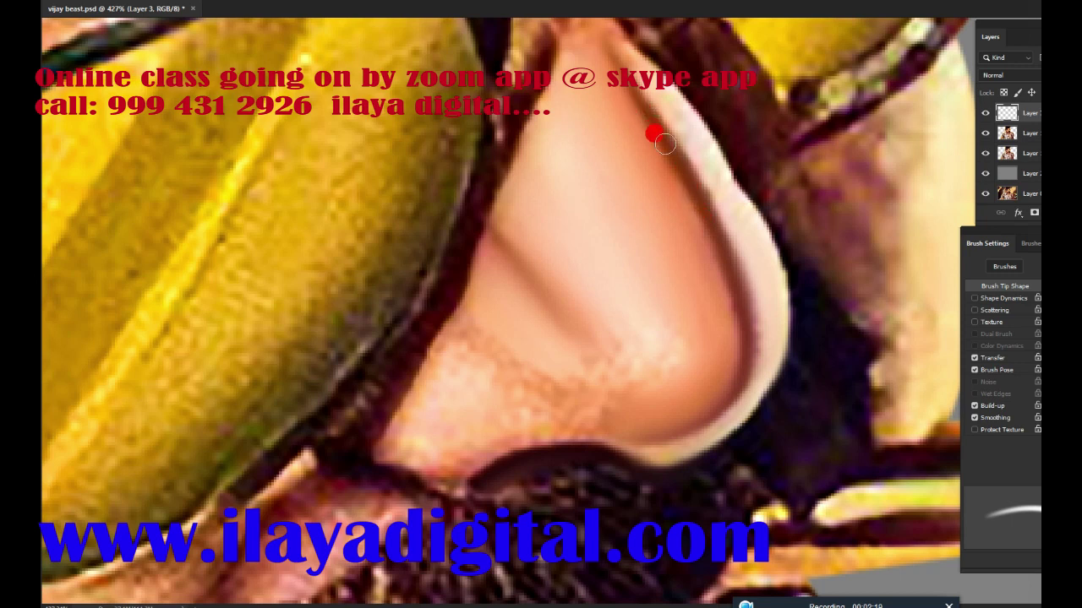
Step: Smooth the nose's left edge up to the bridge and strap, plus the right skin edge
left_click_drag(678, 287, 664, 451)
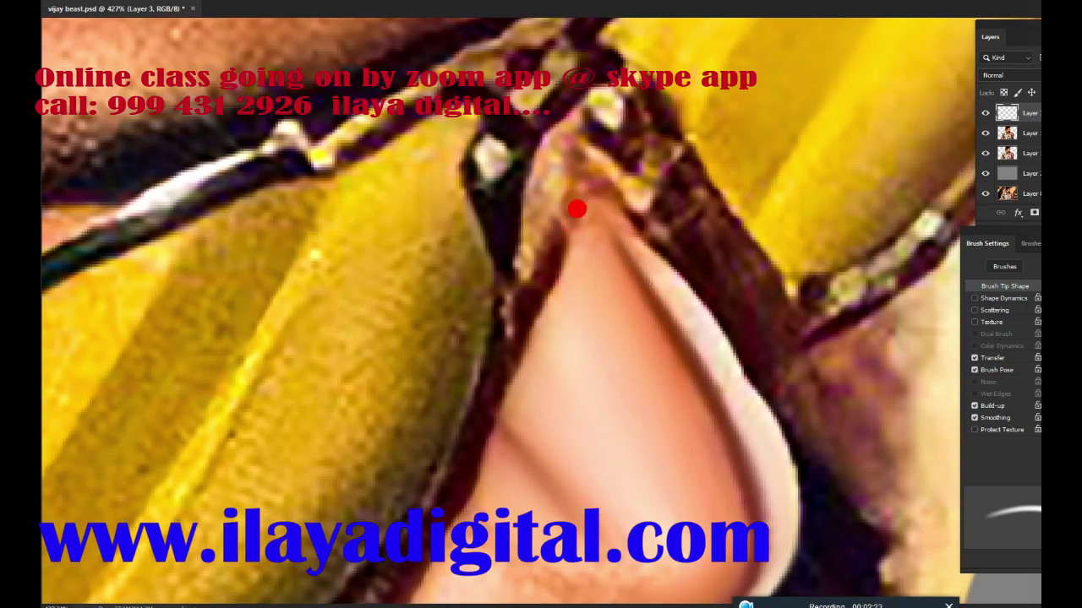
mouse_move(583, 244)
left_mouse_down()
mouse_move(574, 226)
mouse_move(514, 293)
mouse_move(496, 391)
mouse_move(566, 207)
left_mouse_up()
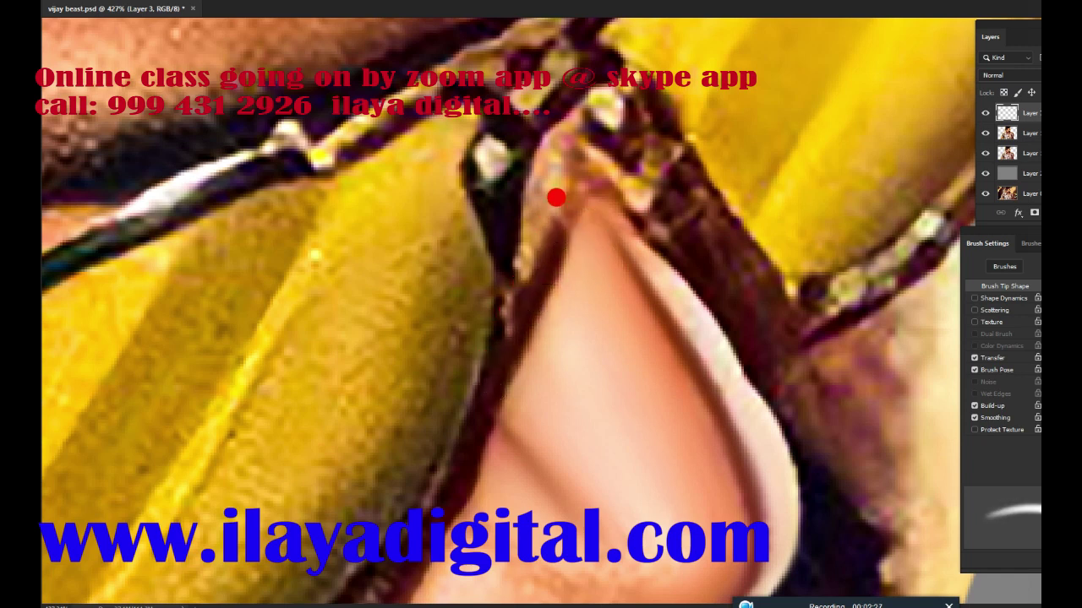
mouse_move(501, 313)
left_mouse_down()
mouse_move(512, 324)
mouse_move(516, 174)
mouse_move(564, 169)
mouse_move(571, 181)
mouse_move(550, 169)
mouse_move(540, 177)
mouse_move(525, 256)
mouse_move(524, 241)
mouse_move(532, 295)
mouse_move(568, 189)
mouse_move(529, 300)
mouse_move(562, 214)
mouse_move(509, 285)
mouse_move(505, 242)
left_mouse_up()
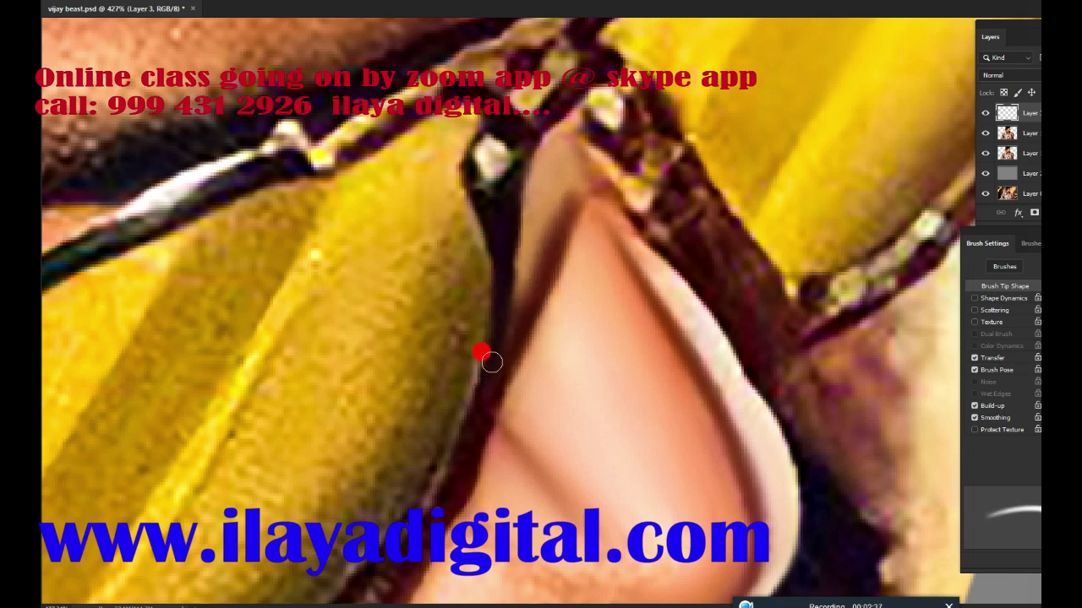
left_click_drag(491, 362, 448, 507)
left_click_drag(626, 266, 573, 184)
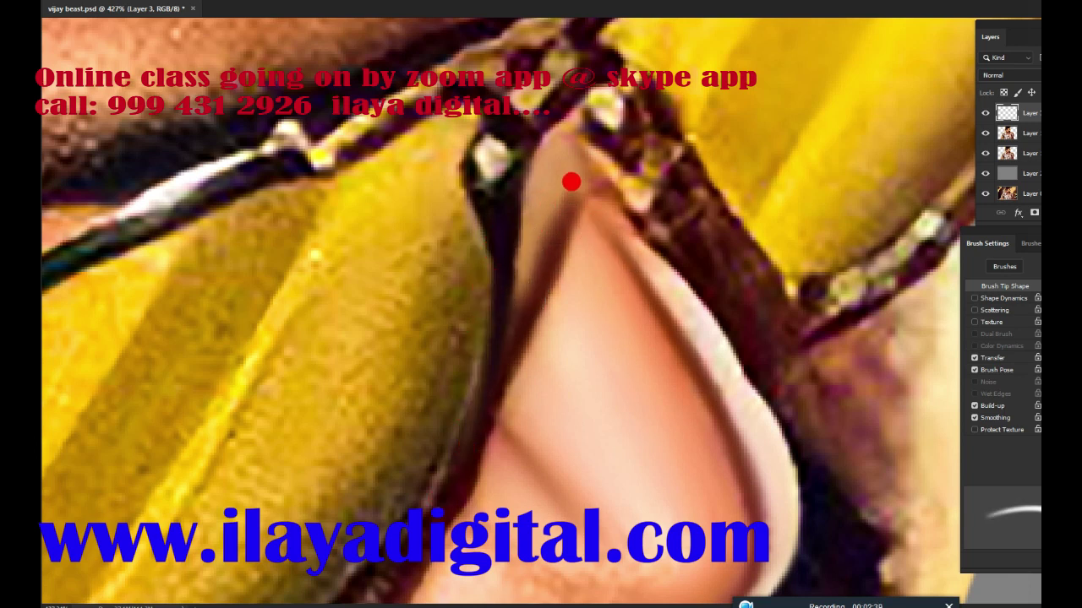
left_click_drag(632, 272, 576, 180)
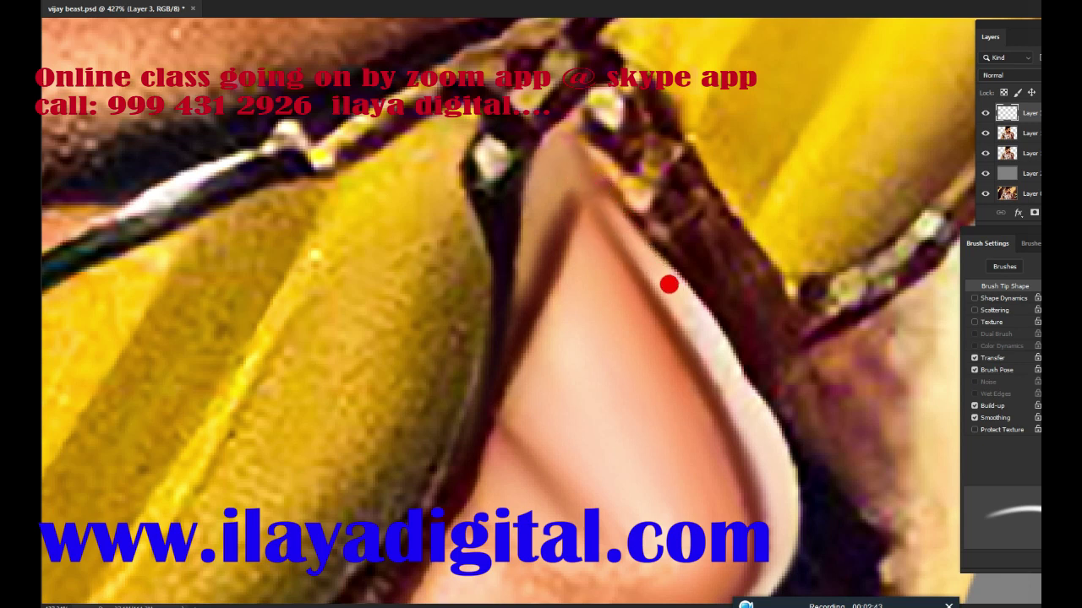
left_click_drag(665, 283, 773, 537)
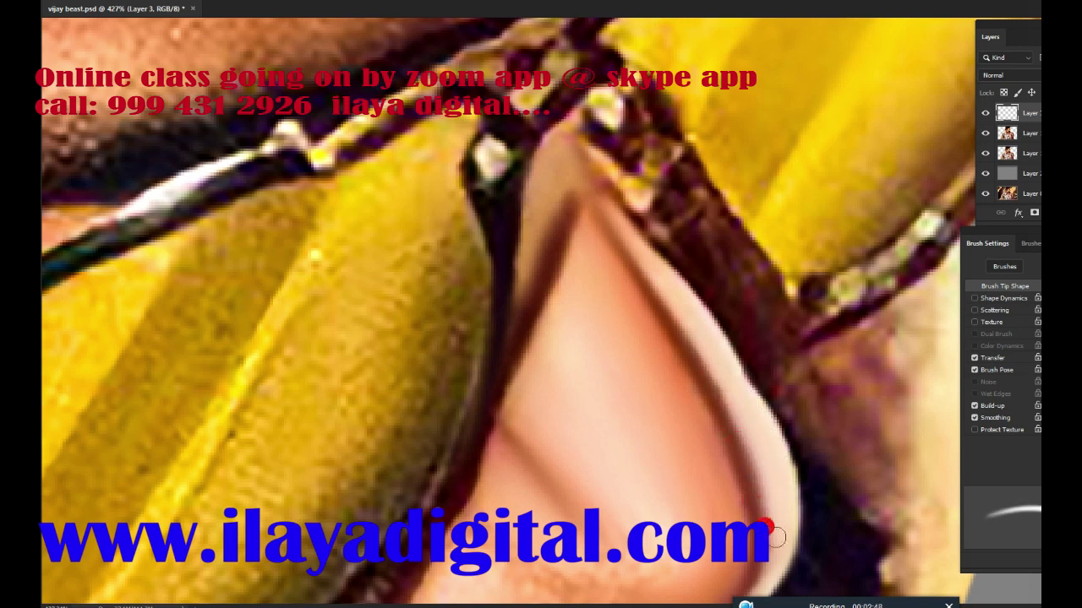
left_click_drag(747, 471, 766, 225)
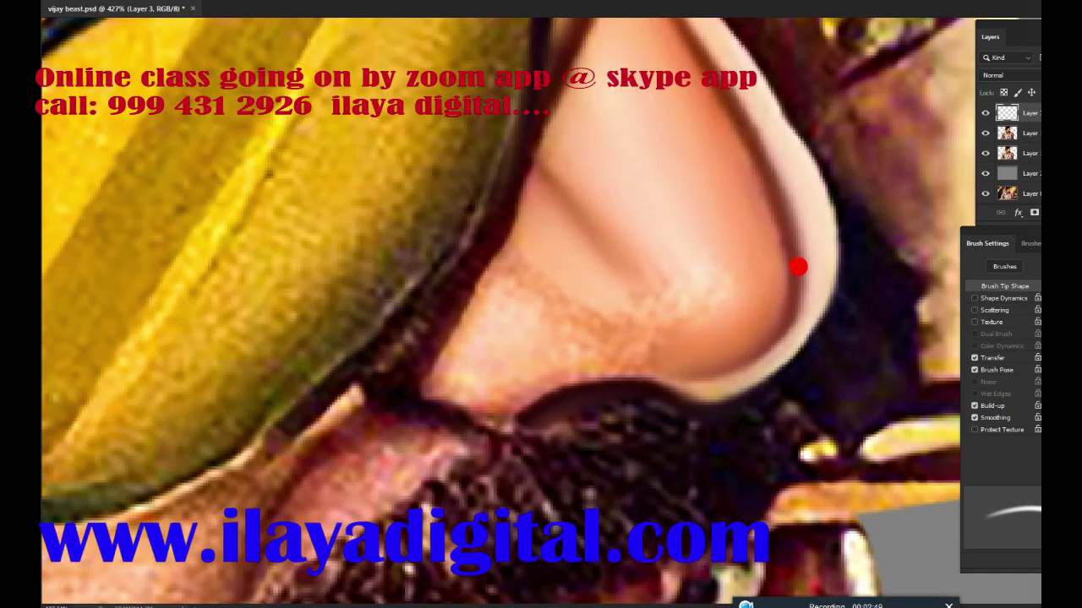
Step: Soften the nose's light rim and blend its dark lower edge
left_click_drag(781, 335, 757, 363)
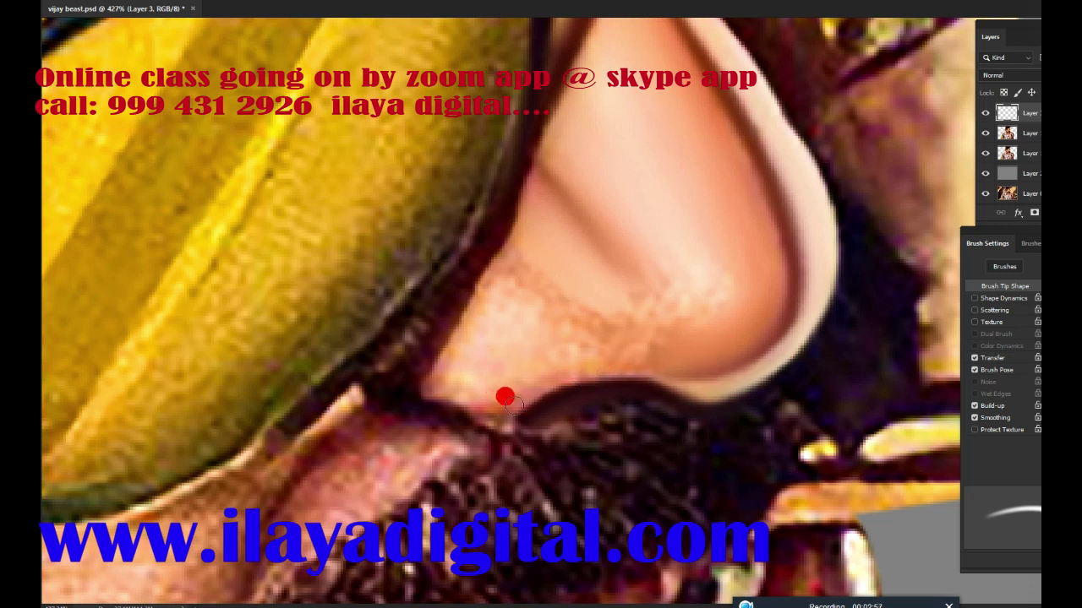
mouse_move(468, 383)
left_mouse_down()
mouse_move(413, 373)
mouse_move(417, 404)
mouse_move(391, 372)
mouse_move(460, 293)
left_mouse_up()
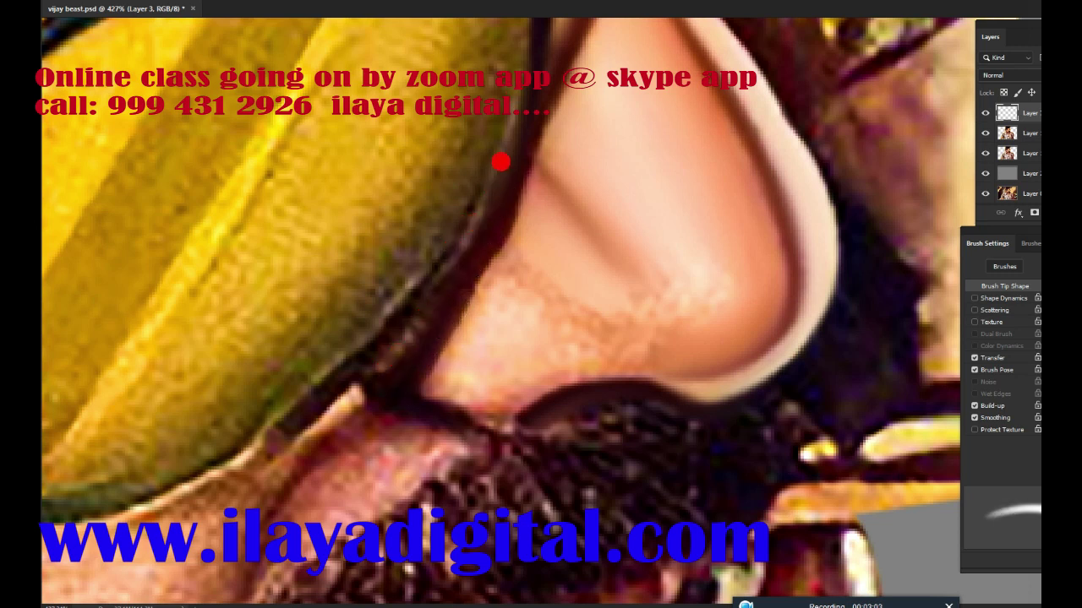
mouse_move(501, 161)
left_mouse_down()
mouse_move(478, 326)
mouse_move(435, 357)
mouse_move(417, 350)
mouse_move(467, 384)
mouse_move(600, 332)
mouse_move(546, 343)
mouse_move(552, 366)
mouse_move(645, 393)
left_mouse_up()
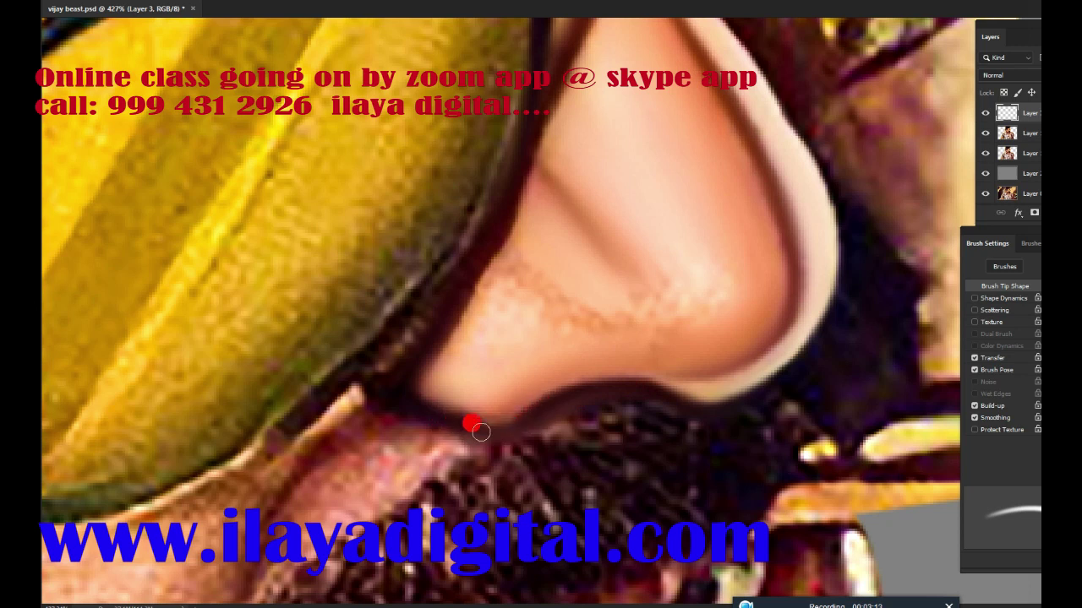
mouse_move(461, 420)
left_mouse_down()
mouse_move(522, 420)
mouse_move(456, 390)
left_mouse_up()
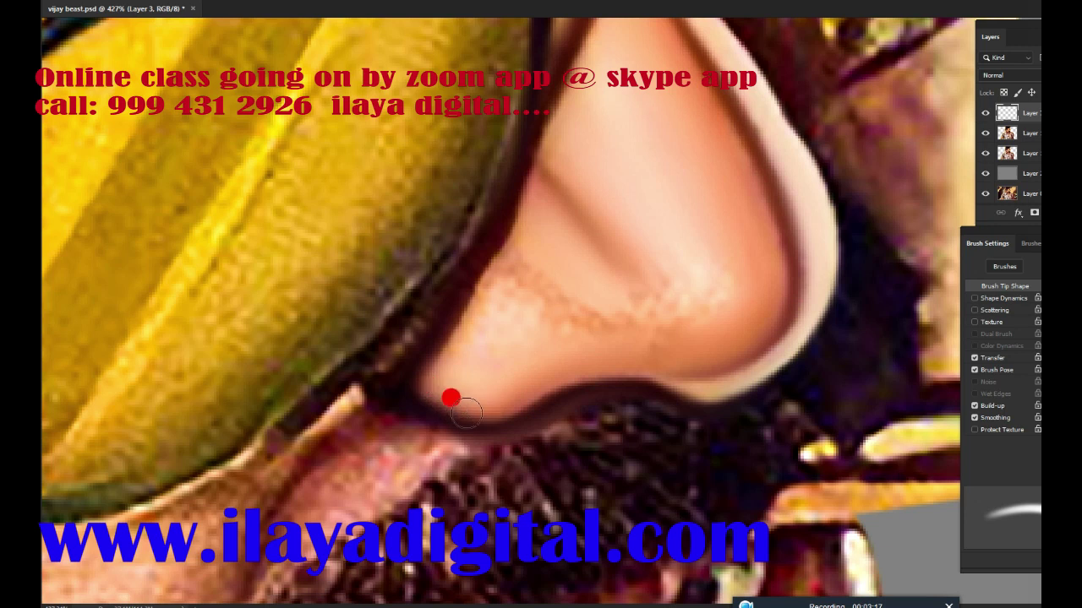
Step: Blend the blotchy nose crease into the surrounding skin, resizing the brush as needed
key("bracketright")
key("bracketright")
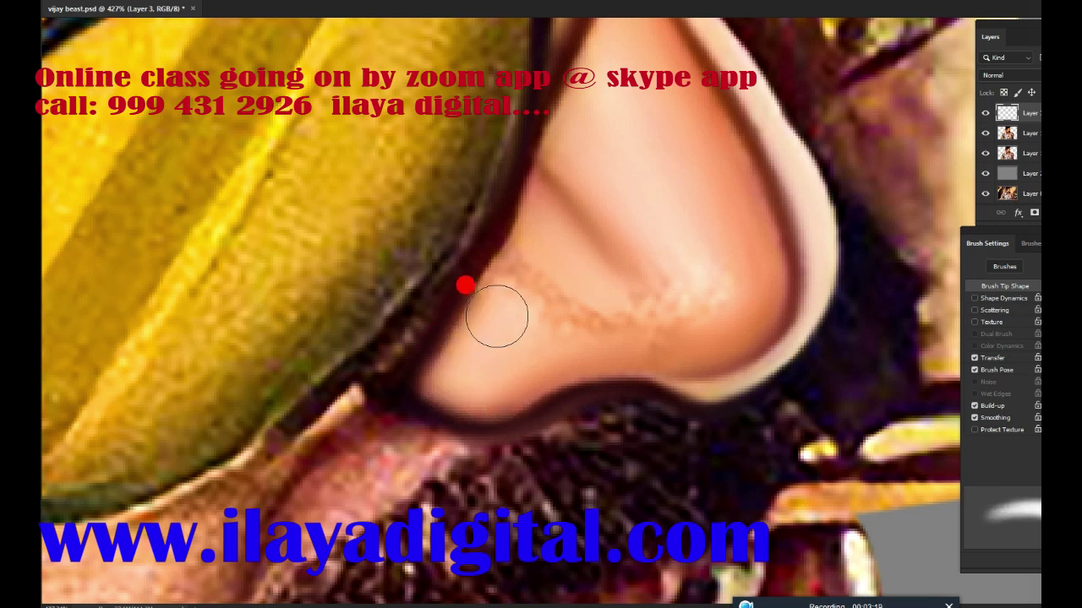
mouse_move(496, 316)
left_mouse_down()
mouse_move(515, 338)
mouse_move(526, 266)
mouse_move(567, 313)
mouse_move(527, 286)
mouse_move(572, 321)
mouse_move(529, 250)
left_mouse_up()
key("bracketleft")
left_click_drag(556, 287, 618, 318)
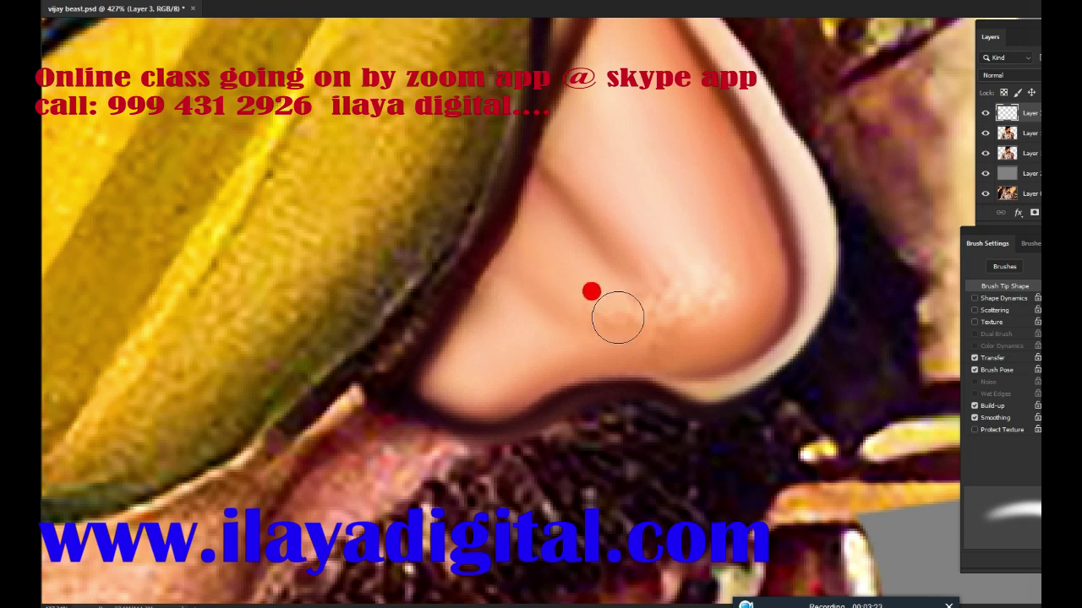
mouse_move(563, 196)
left_mouse_down()
mouse_move(534, 135)
mouse_move(587, 208)
mouse_move(647, 235)
mouse_move(652, 276)
mouse_move(580, 312)
mouse_move(597, 316)
mouse_move(618, 302)
mouse_move(579, 267)
mouse_move(596, 280)
mouse_move(650, 239)
mouse_move(628, 215)
mouse_move(654, 120)
mouse_move(646, 92)
mouse_move(713, 183)
mouse_move(715, 269)
left_mouse_up()
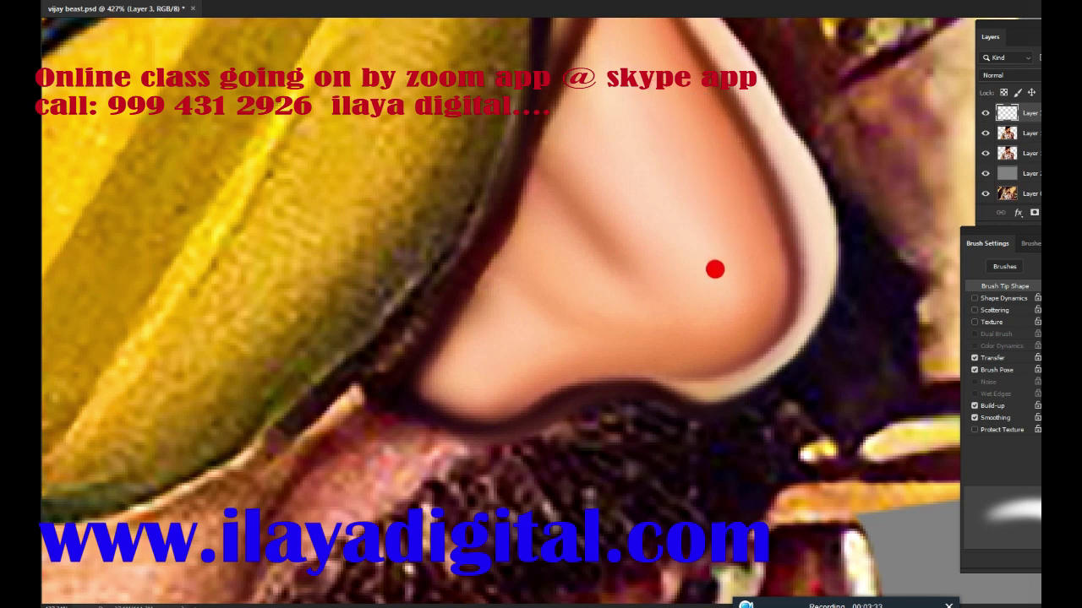
mouse_move(681, 359)
left_mouse_down()
mouse_move(604, 369)
mouse_move(691, 414)
mouse_move(782, 420)
mouse_move(791, 337)
mouse_move(623, 367)
mouse_move(586, 352)
mouse_move(833, 354)
mouse_move(582, 289)
left_mouse_up()
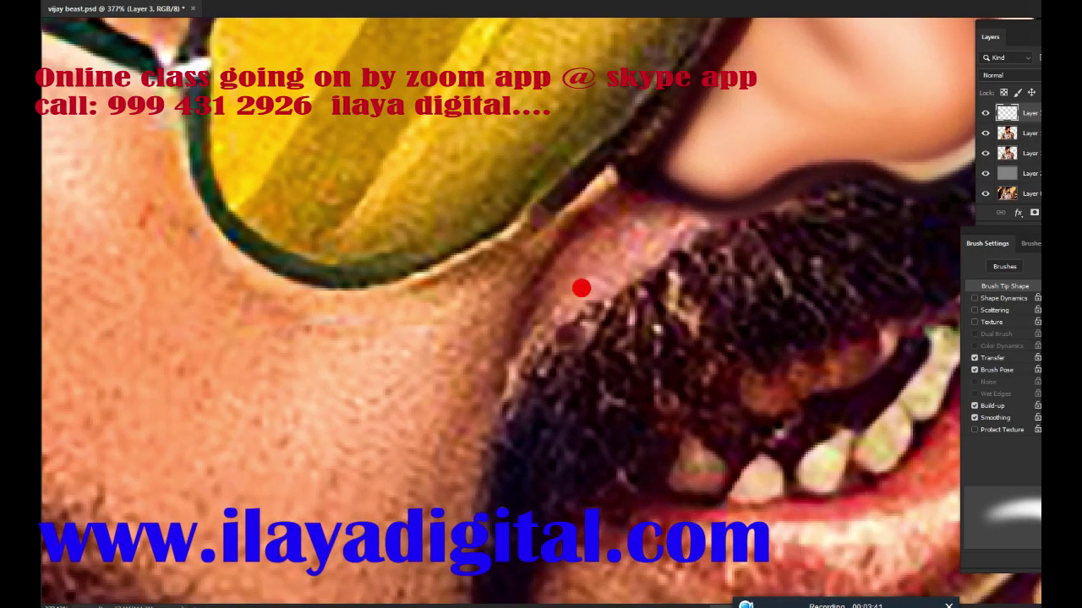
Step: With a smaller brush, smooth the cheek edge and skin around the glasses tip
key("bracketleft")
key("bracketleft")
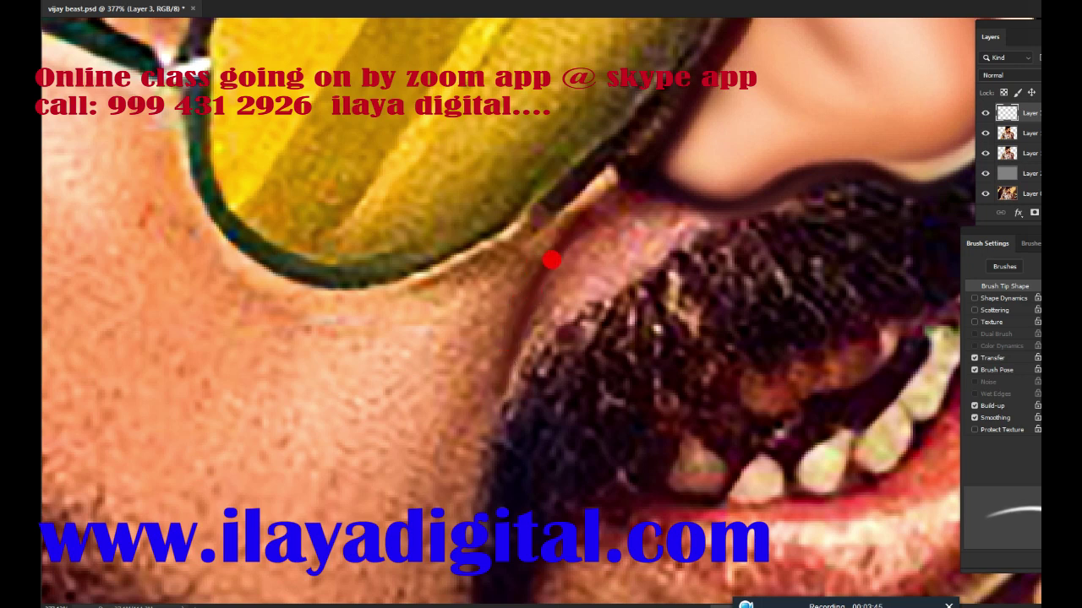
left_click_drag(603, 207, 517, 322)
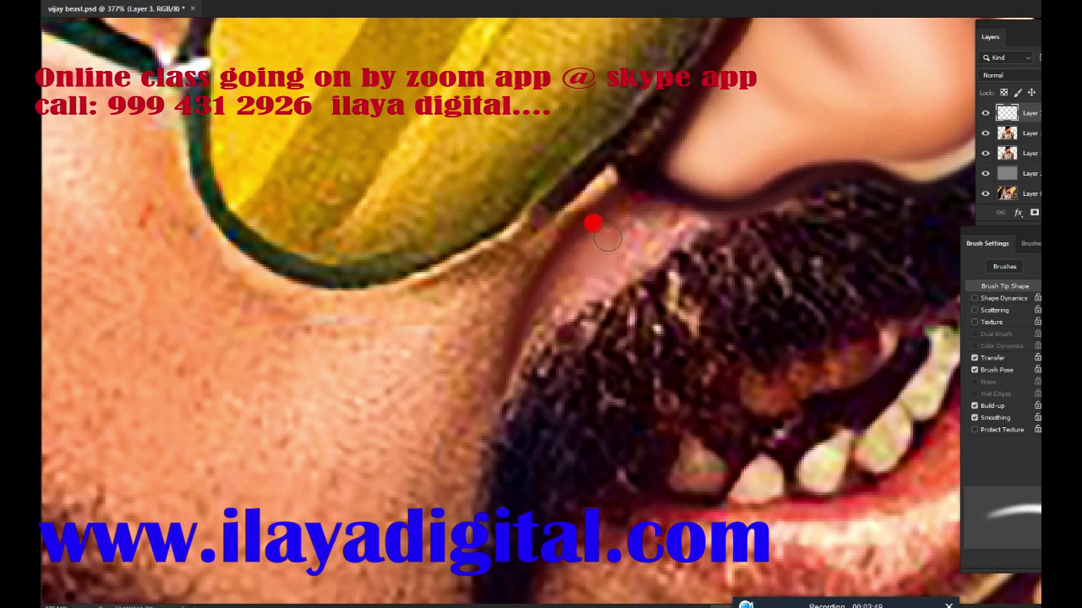
mouse_move(545, 283)
left_mouse_down()
mouse_move(657, 227)
mouse_move(642, 196)
left_mouse_up()
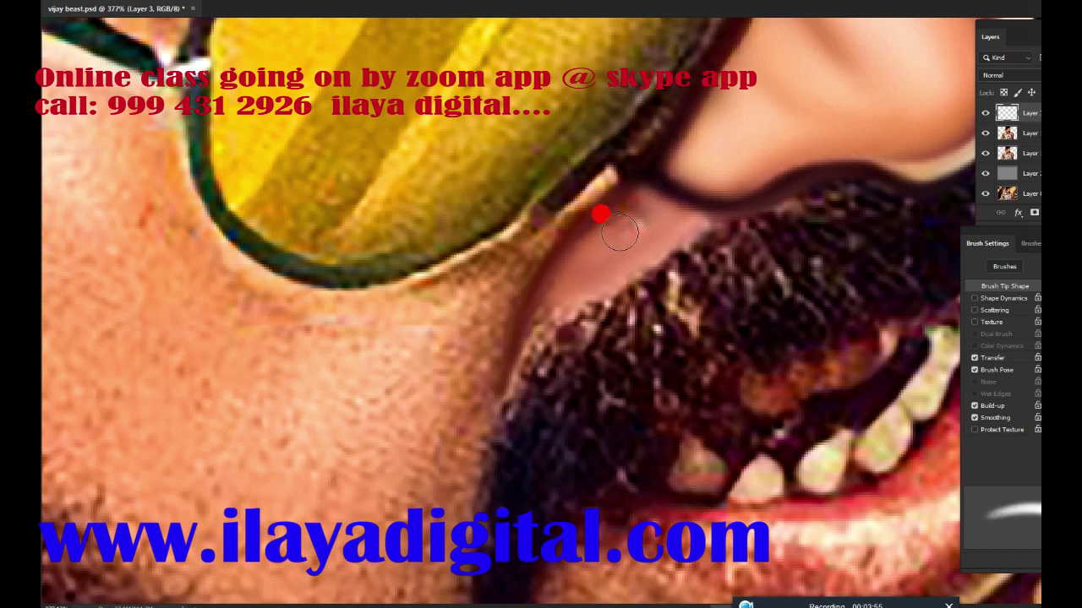
mouse_move(619, 234)
left_mouse_down()
mouse_move(603, 244)
mouse_move(630, 205)
mouse_move(653, 195)
left_mouse_up()
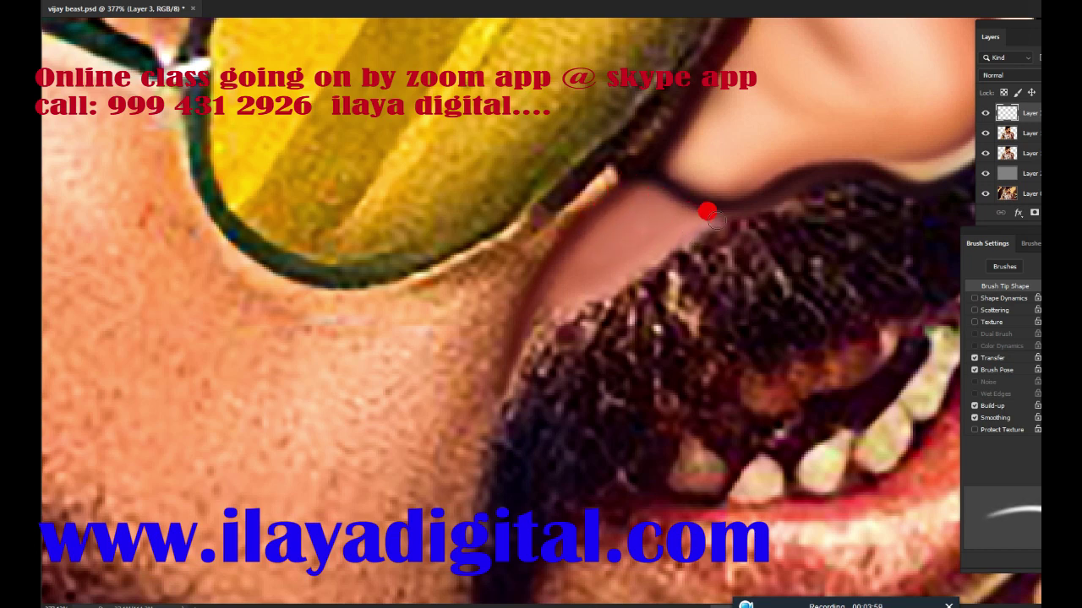
left_click_drag(704, 225, 668, 245)
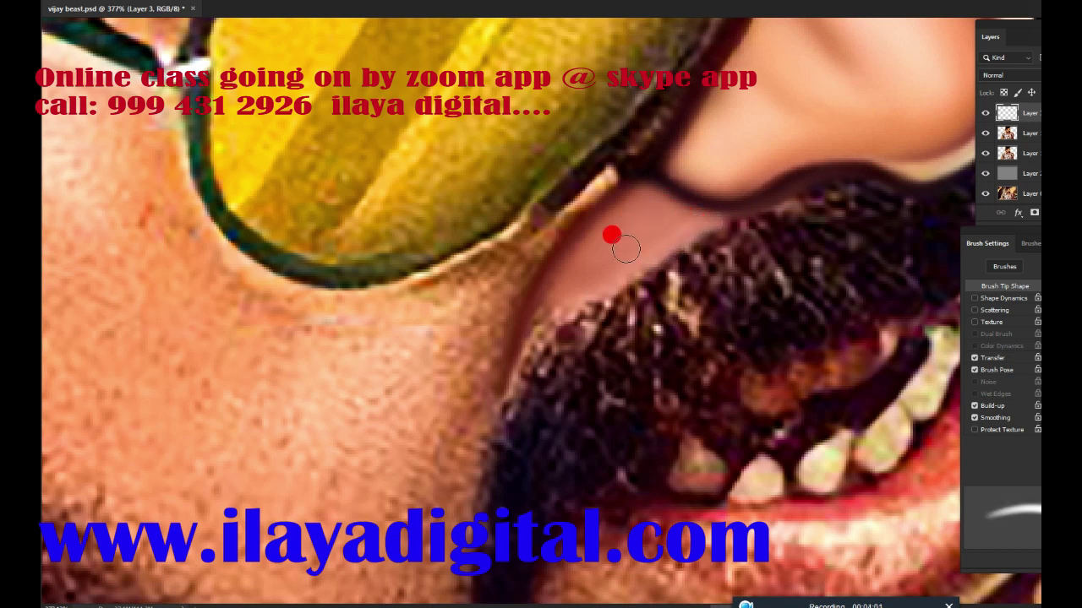
left_click_drag(623, 197, 650, 152)
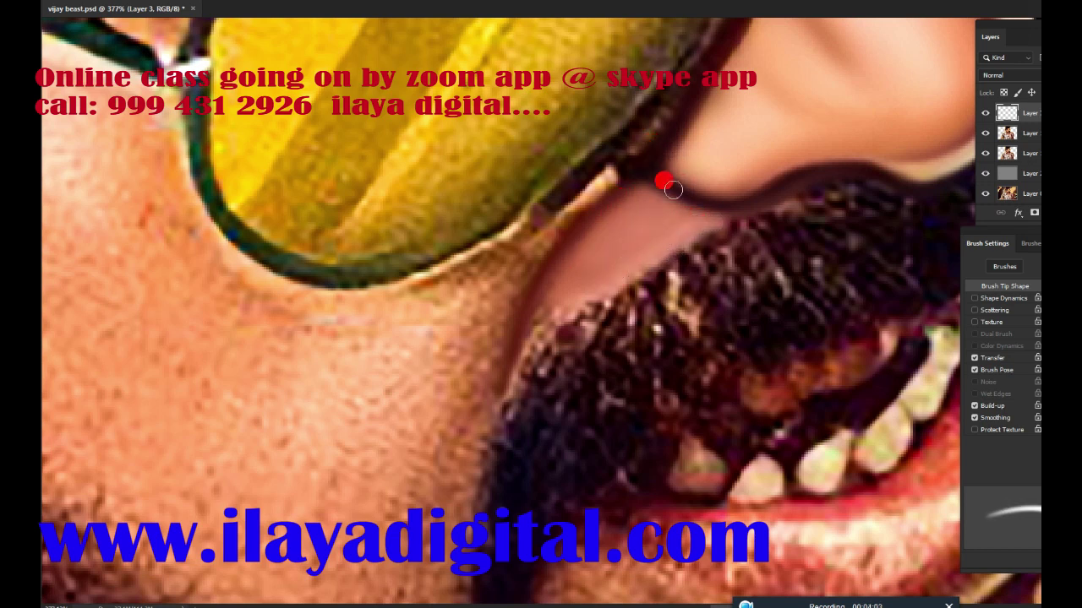
Step: Smooth the cheek beside the moustache and the skin under the glasses frame
left_click_drag(563, 280, 577, 293)
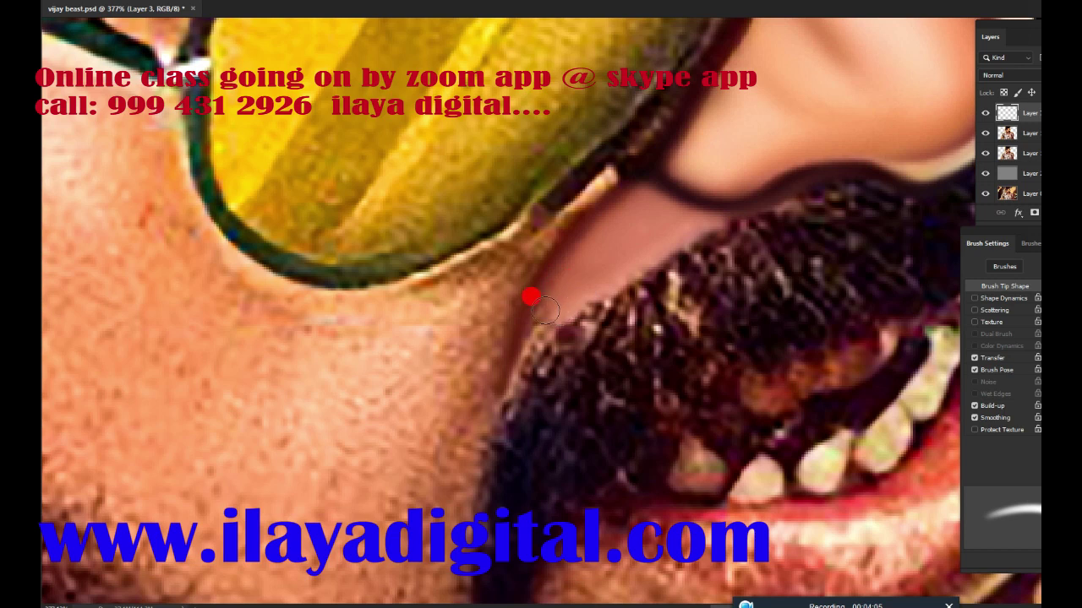
left_click_drag(545, 309, 505, 388)
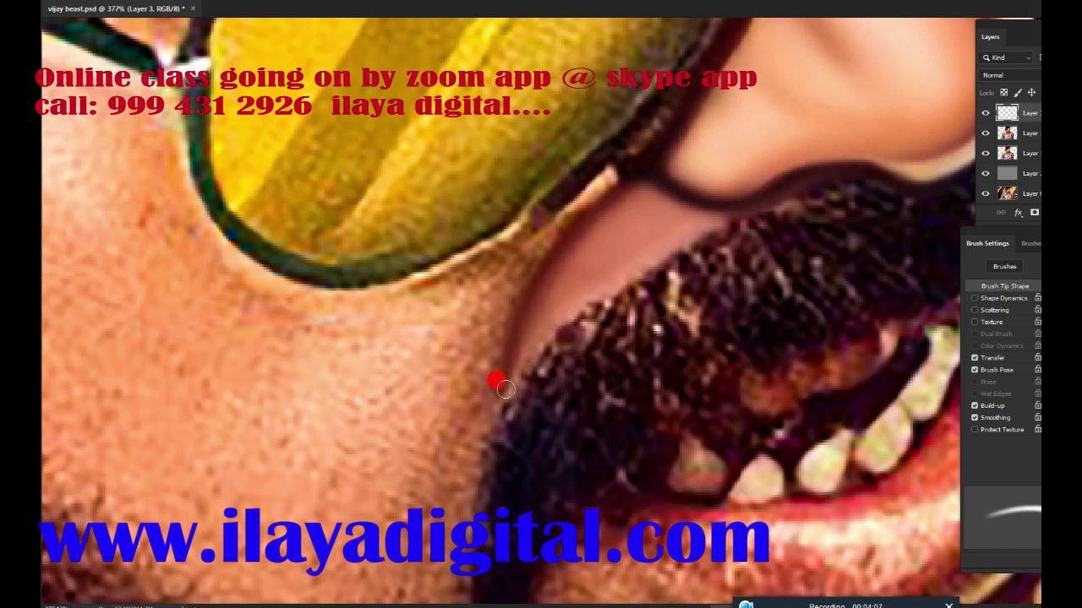
left_click_drag(513, 313, 537, 265)
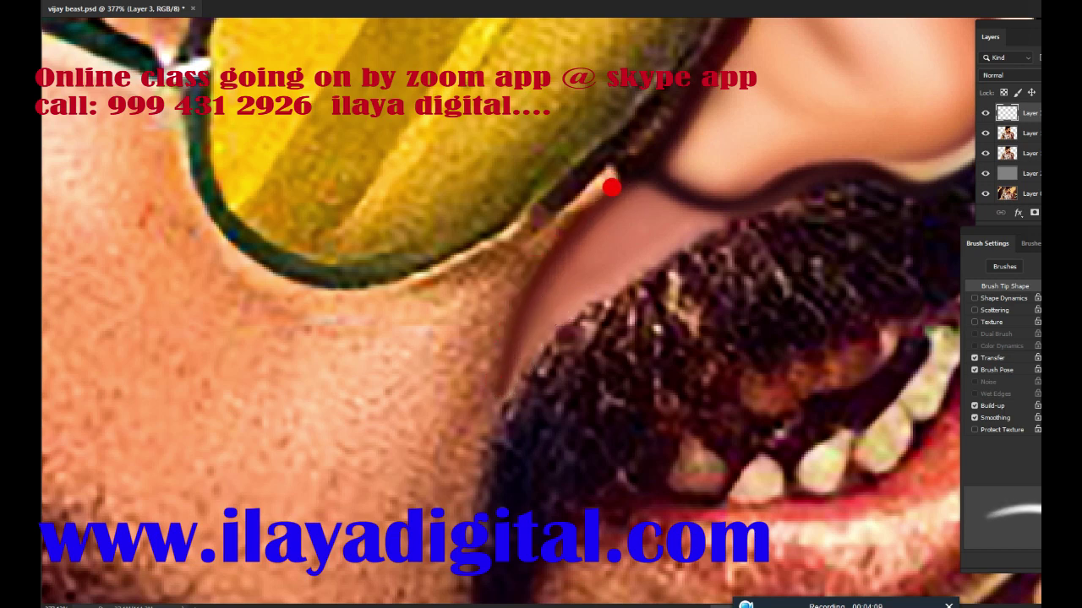
mouse_move(632, 142)
left_mouse_down()
mouse_move(599, 177)
mouse_move(583, 220)
left_mouse_up()
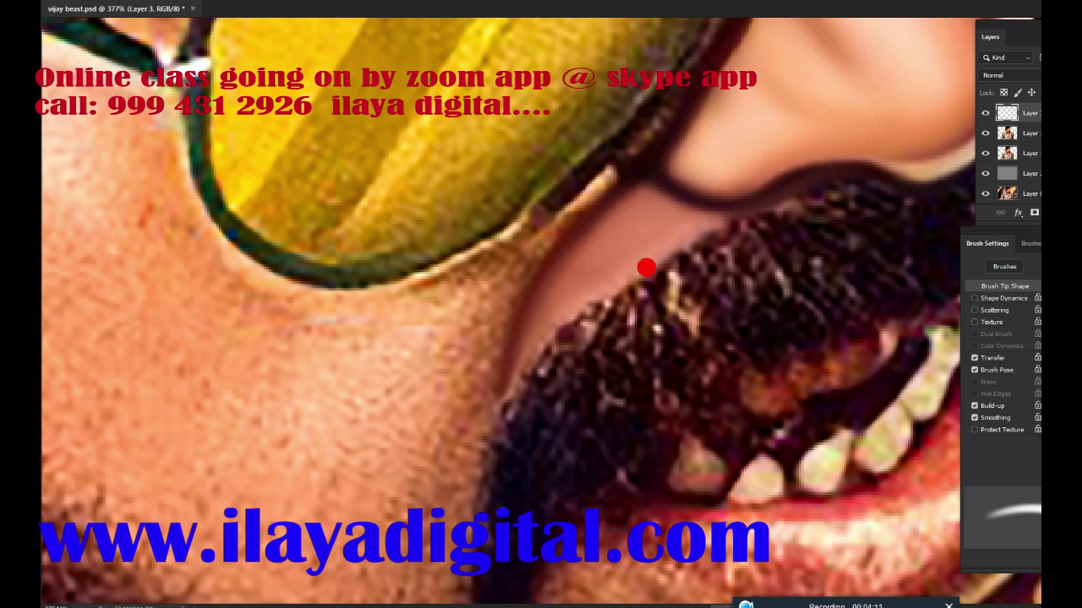
mouse_move(463, 331)
left_mouse_down()
mouse_move(413, 326)
mouse_move(425, 380)
mouse_move(454, 259)
mouse_move(428, 370)
mouse_move(449, 299)
mouse_move(495, 246)
mouse_move(535, 212)
mouse_move(527, 237)
mouse_move(580, 207)
left_mouse_up()
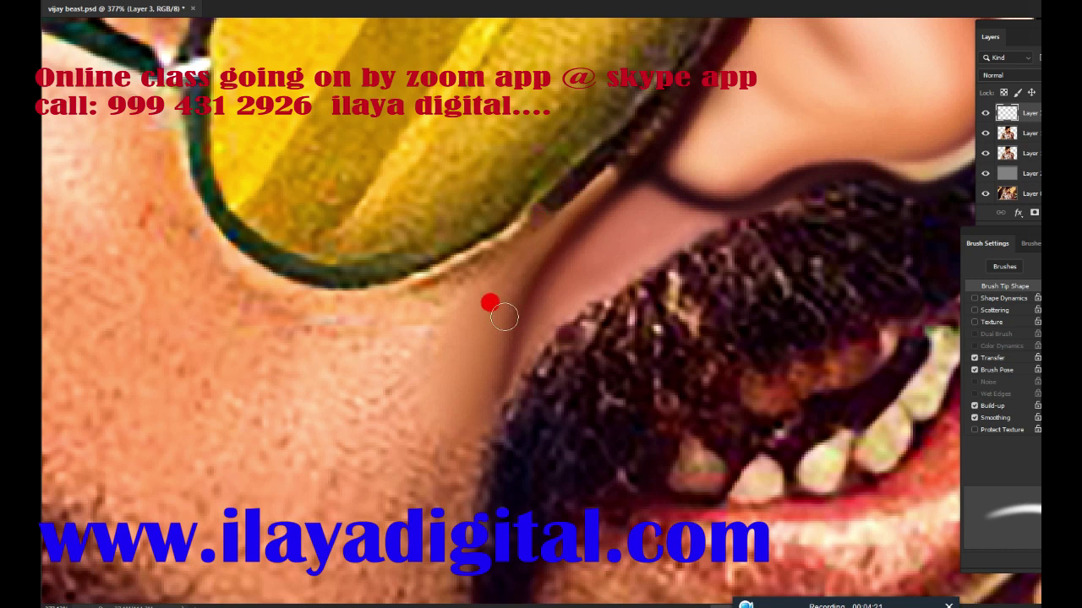
mouse_move(449, 292)
left_mouse_down()
mouse_move(362, 299)
mouse_move(452, 253)
mouse_move(447, 268)
mouse_move(512, 217)
mouse_move(424, 280)
mouse_move(533, 202)
mouse_move(380, 423)
mouse_move(381, 442)
mouse_move(397, 437)
mouse_move(387, 495)
mouse_move(411, 414)
mouse_move(392, 451)
mouse_move(287, 449)
mouse_move(338, 440)
mouse_move(347, 384)
left_mouse_up()
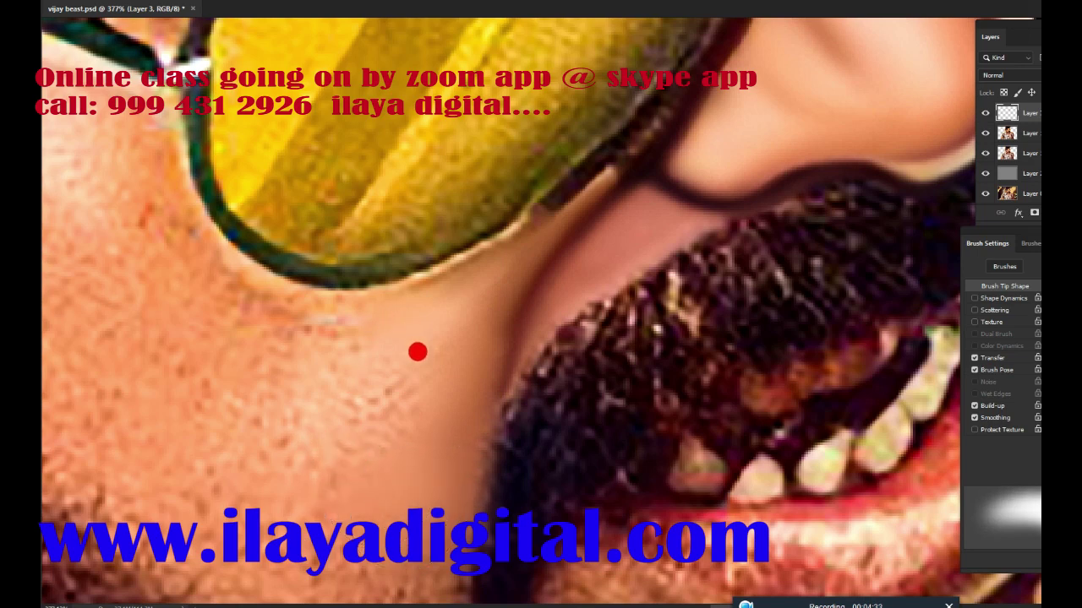
scroll(417, 352, "down", 5)
Step: Zoom onto the other cheek and dab-smooth its skin below the glasses
left_click_drag(476, 380, 649, 298)
left_click_drag(502, 363, 715, 357)
left_click_drag(419, 245, 403, 272)
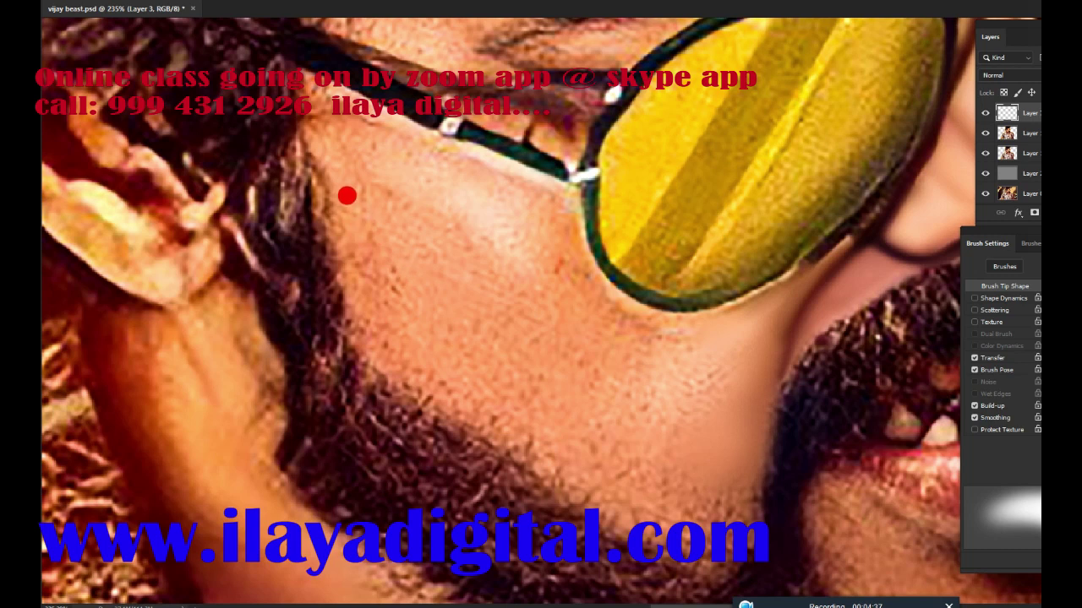
left_click(352, 174)
left_click(396, 213)
left_click(360, 207)
left_click(338, 190)
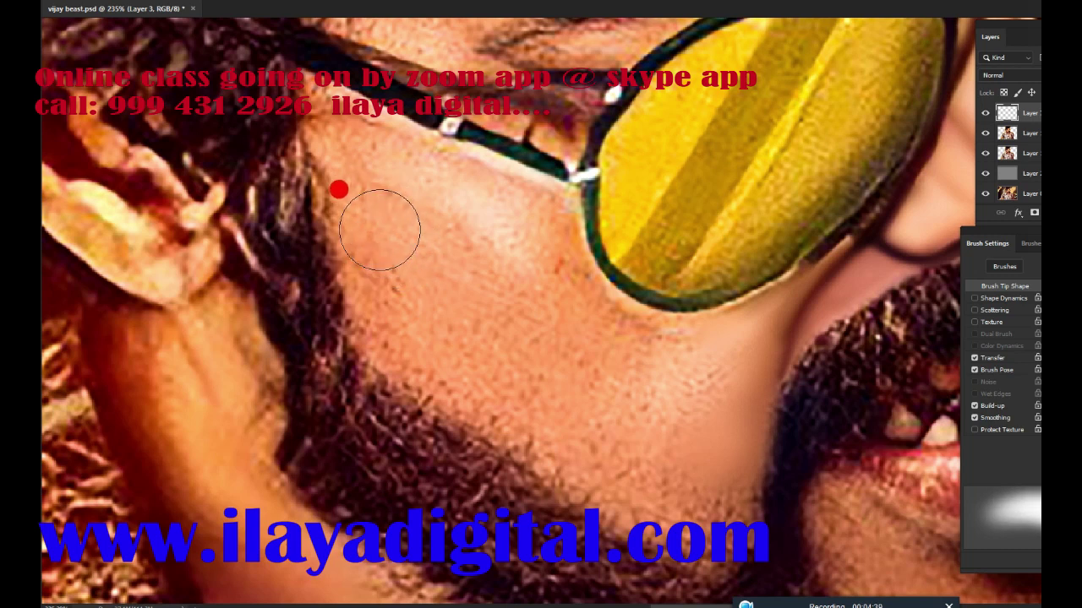
mouse_move(338, 189)
left_mouse_down()
mouse_move(402, 289)
mouse_move(357, 290)
mouse_move(398, 293)
mouse_move(435, 338)
mouse_move(447, 309)
mouse_move(438, 255)
mouse_move(418, 222)
mouse_move(448, 268)
mouse_move(392, 227)
mouse_move(486, 327)
mouse_move(471, 304)
mouse_move(449, 328)
mouse_move(386, 295)
mouse_move(510, 364)
mouse_move(484, 350)
left_mouse_up()
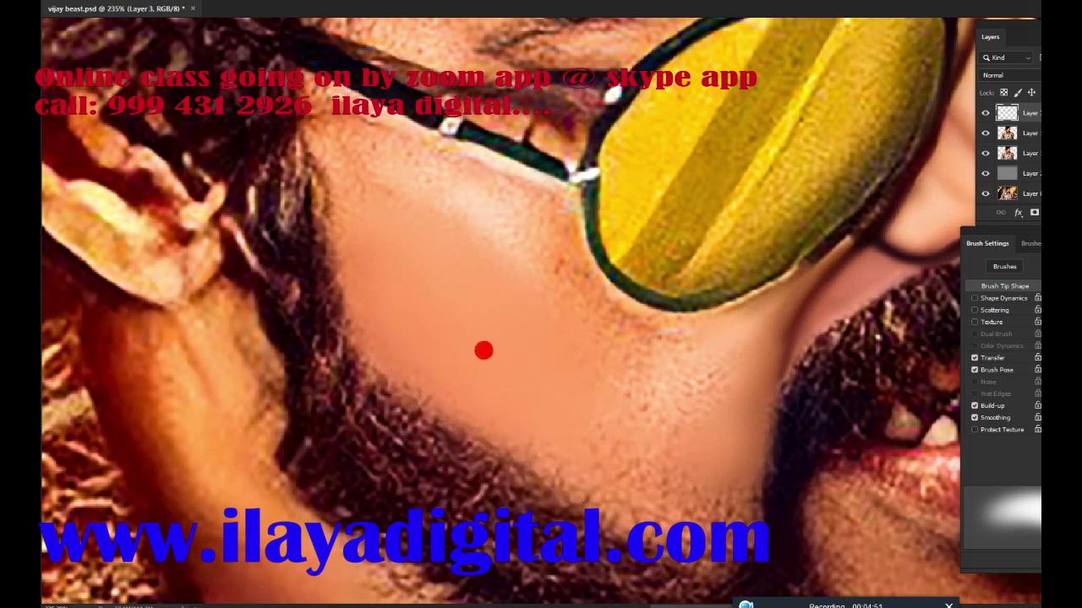
Step: Blend the cheek along the glasses rim, through the middle, and up to the hair edge
mouse_move(396, 270)
left_mouse_down()
mouse_move(384, 285)
mouse_move(364, 229)
mouse_move(386, 316)
mouse_move(415, 349)
mouse_move(394, 321)
mouse_move(522, 421)
mouse_move(493, 398)
mouse_move(541, 422)
mouse_move(550, 275)
mouse_move(572, 293)
left_mouse_up()
mouse_move(531, 254)
left_mouse_down()
mouse_move(529, 237)
mouse_move(585, 302)
mouse_move(575, 292)
mouse_move(660, 317)
mouse_move(657, 350)
left_mouse_up()
mouse_move(696, 386)
left_mouse_down()
mouse_move(676, 367)
mouse_move(717, 363)
mouse_move(662, 345)
mouse_move(664, 442)
mouse_move(701, 517)
mouse_move(717, 495)
mouse_move(717, 447)
mouse_move(615, 461)
mouse_move(577, 441)
mouse_move(625, 419)
mouse_move(626, 386)
mouse_move(572, 343)
mouse_move(676, 410)
mouse_move(716, 508)
left_mouse_up()
mouse_move(482, 208)
left_mouse_down()
mouse_move(458, 175)
mouse_move(391, 144)
mouse_move(512, 191)
mouse_move(481, 171)
mouse_move(506, 192)
mouse_move(408, 189)
mouse_move(516, 279)
mouse_move(538, 185)
mouse_move(546, 229)
mouse_move(541, 198)
mouse_move(546, 217)
mouse_move(522, 245)
mouse_move(431, 190)
left_mouse_up()
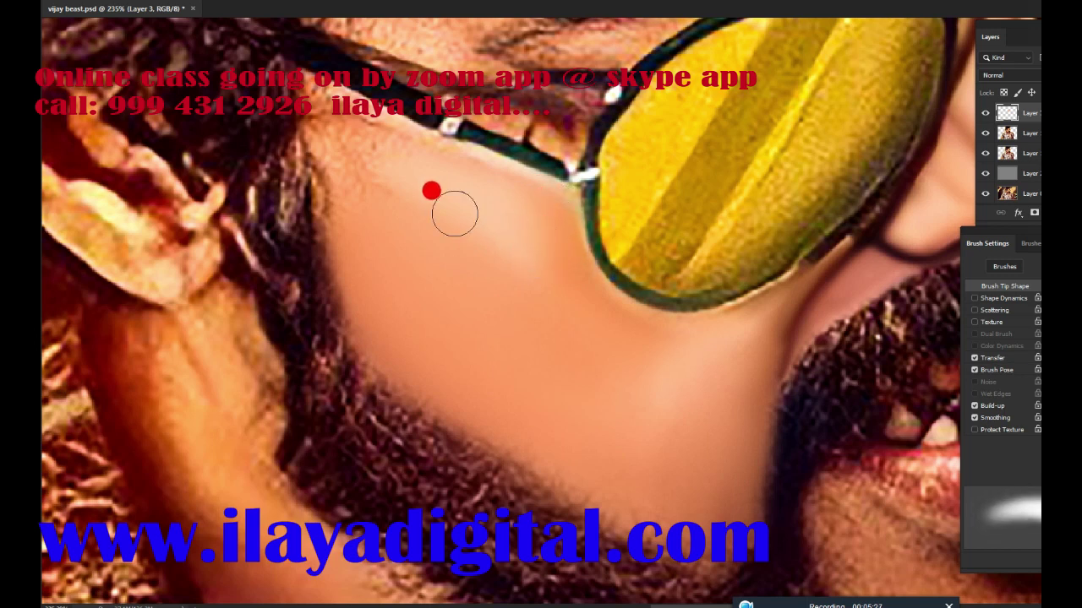
mouse_move(364, 145)
left_mouse_down()
mouse_move(401, 160)
mouse_move(343, 121)
mouse_move(436, 169)
mouse_move(383, 141)
mouse_move(358, 187)
mouse_move(345, 169)
mouse_move(350, 224)
mouse_move(331, 163)
left_mouse_up()
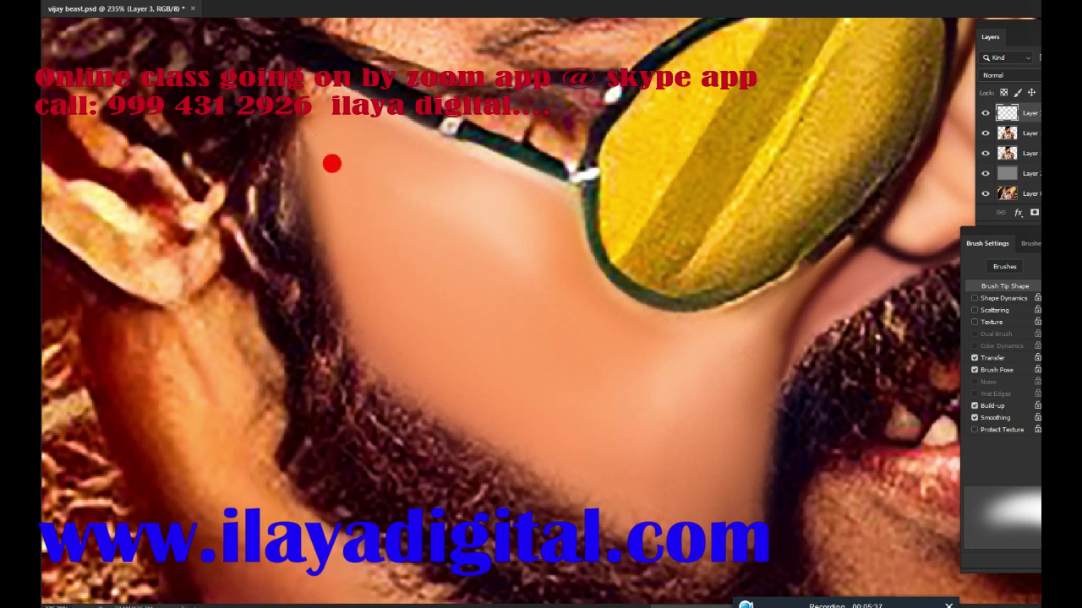
mouse_move(313, 220)
left_mouse_down()
mouse_move(313, 258)
mouse_move(298, 215)
left_mouse_up()
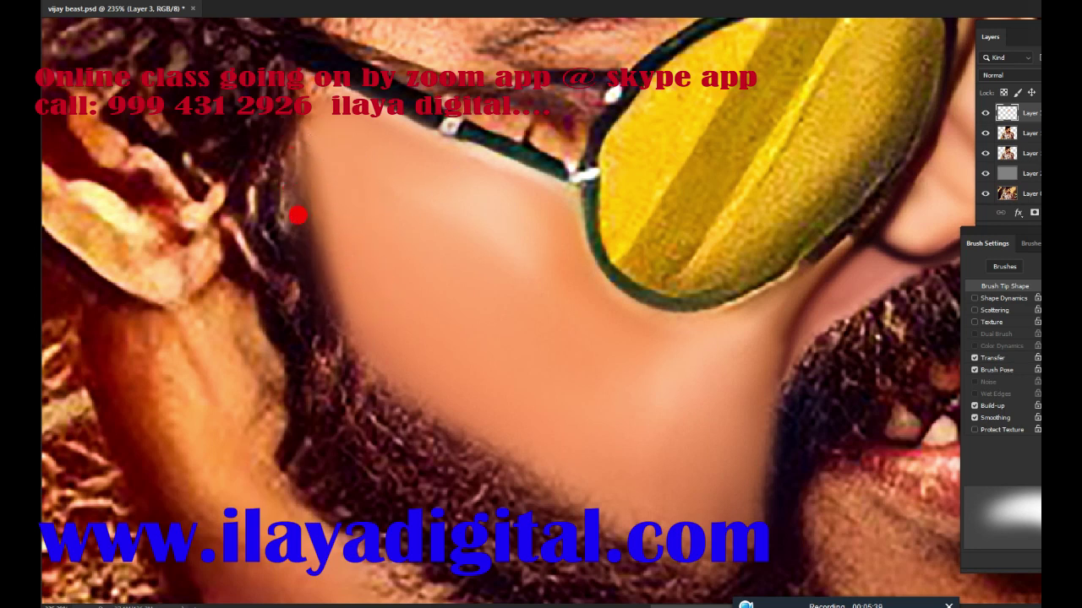
mouse_move(396, 304)
left_mouse_down()
mouse_move(307, 207)
mouse_move(295, 144)
mouse_move(314, 236)
left_mouse_up()
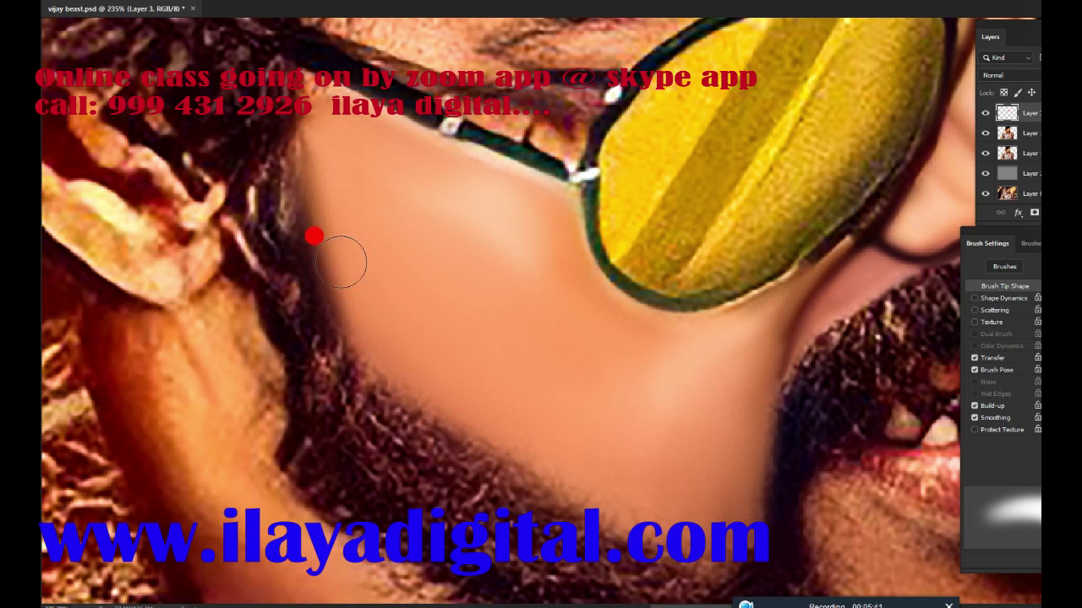
mouse_move(473, 394)
left_mouse_down()
mouse_move(390, 333)
mouse_move(324, 75)
mouse_move(314, 98)
left_mouse_up()
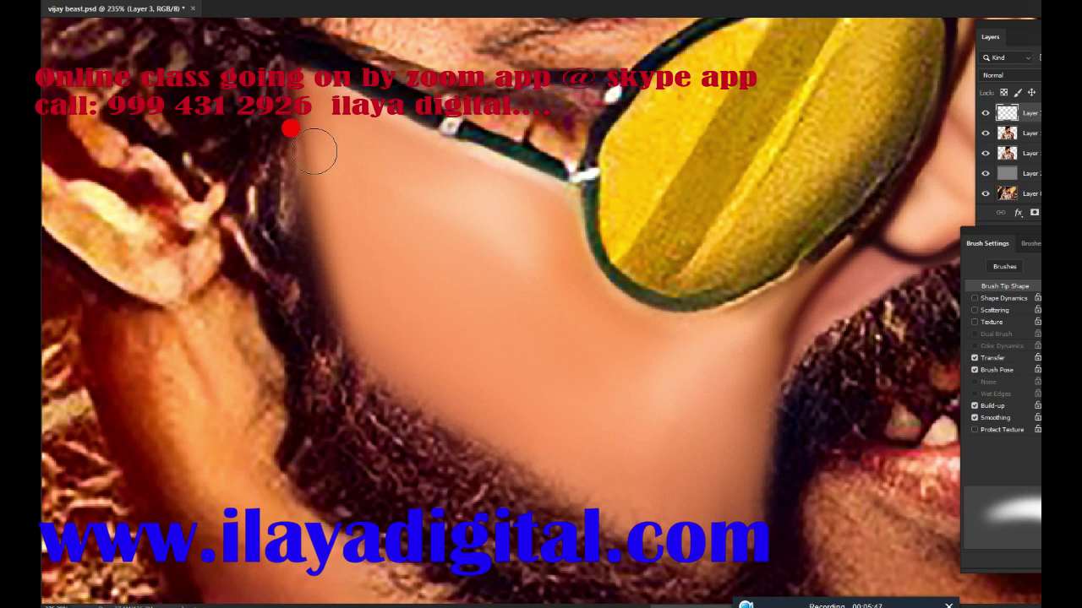
left_click(656, 446, "alt")
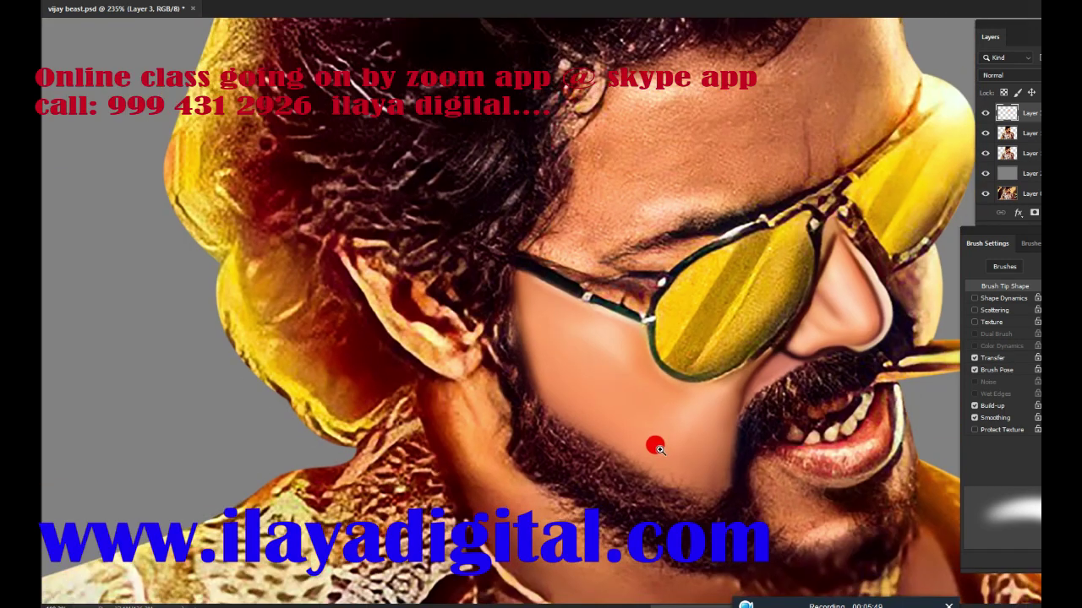
Step: Enlarge the brush two steps and pan from the cheek up to the brow above the sunglasses
left_click(687, 452, "alt")
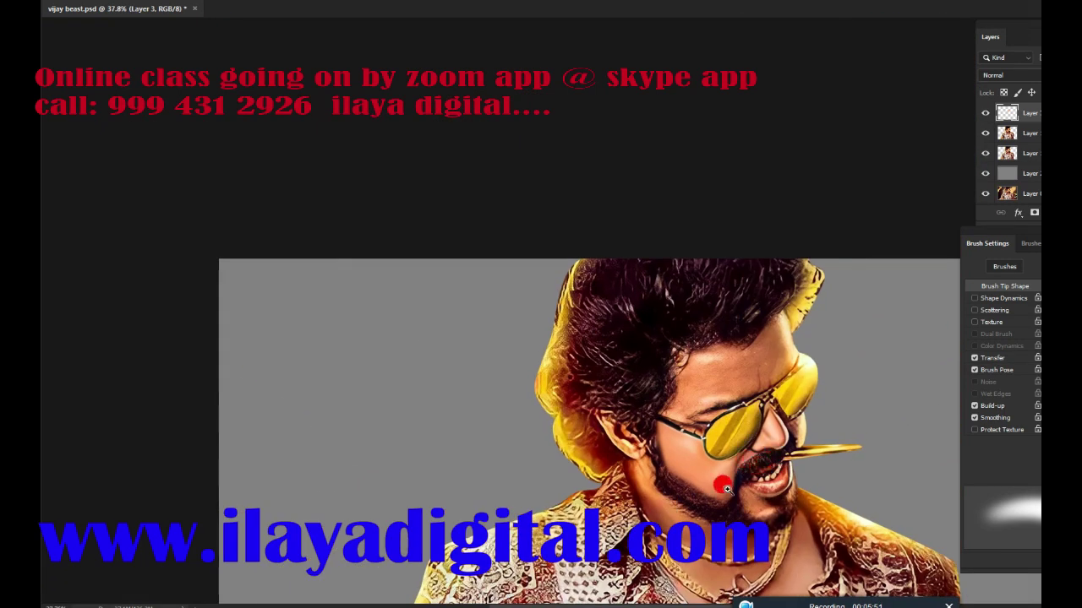
mouse_move(725, 488)
left_mouse_down()
mouse_move(797, 482)
mouse_move(803, 451)
mouse_move(617, 451)
mouse_move(584, 349)
mouse_move(594, 290)
mouse_move(631, 261)
mouse_move(594, 297)
left_mouse_up()
key("bracketright")
key("bracketright")
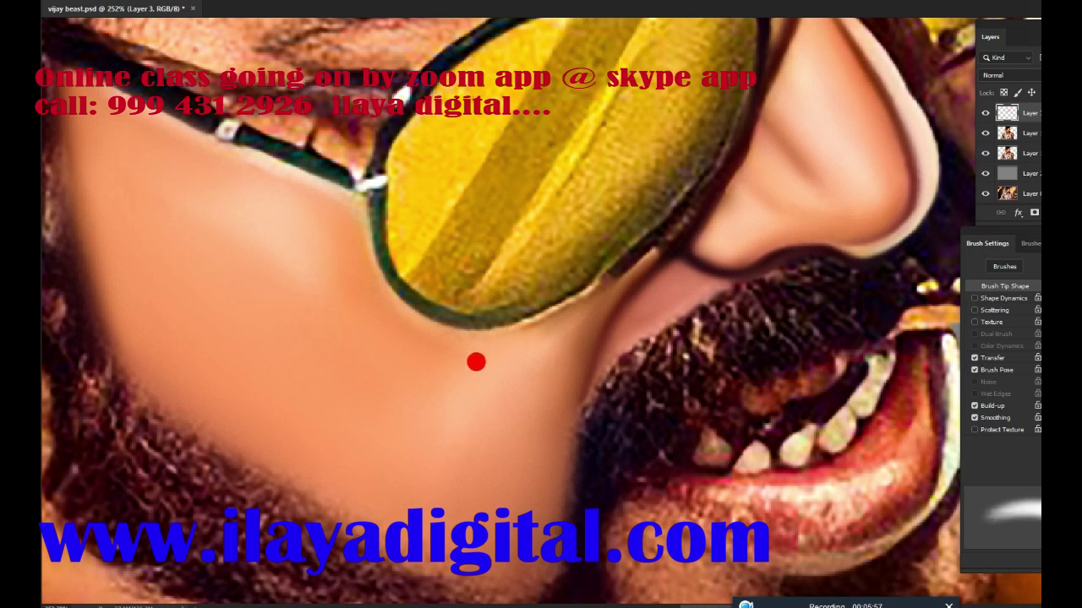
key("bracketright")
key("bracketright")
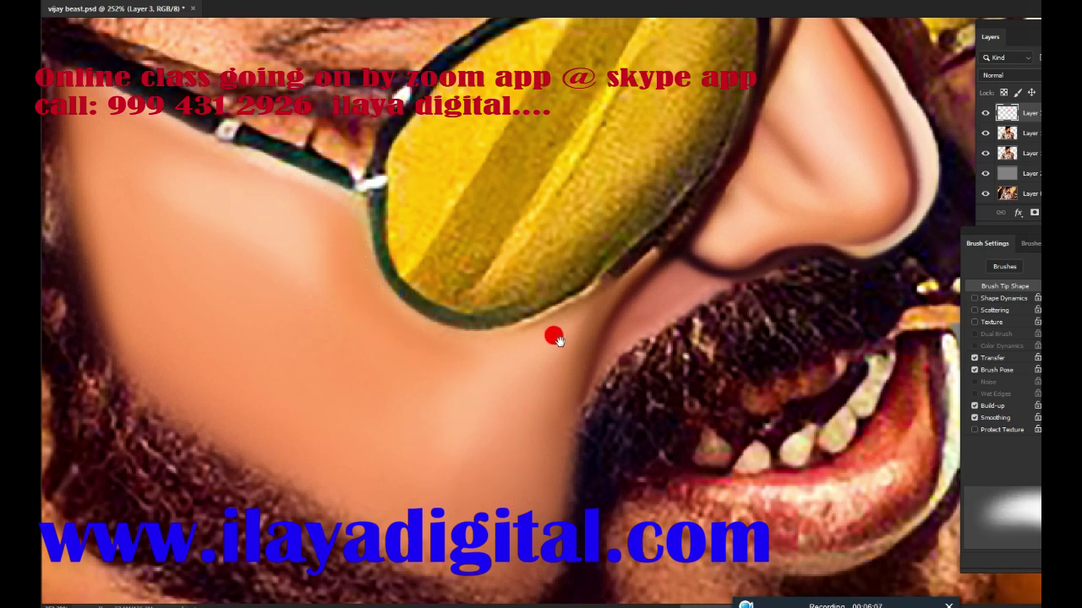
left_click_drag(558, 341, 473, 524)
left_click_drag(599, 346, 710, 512)
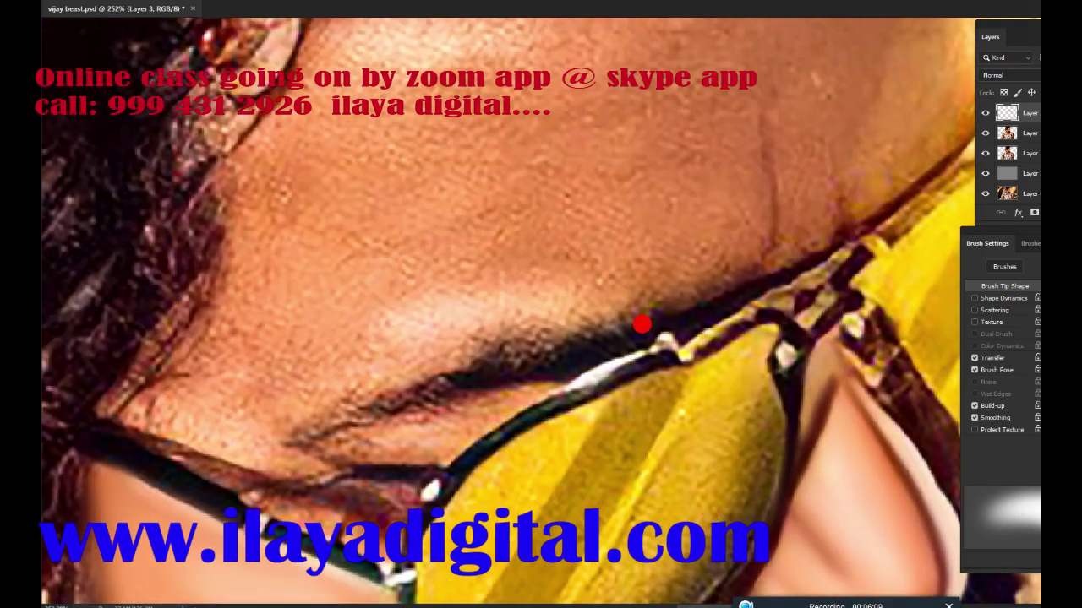
Step: Paint smooth skin tone along the hairline, forehead crease and temple near the ear
scroll(698, 373, "down", 2)
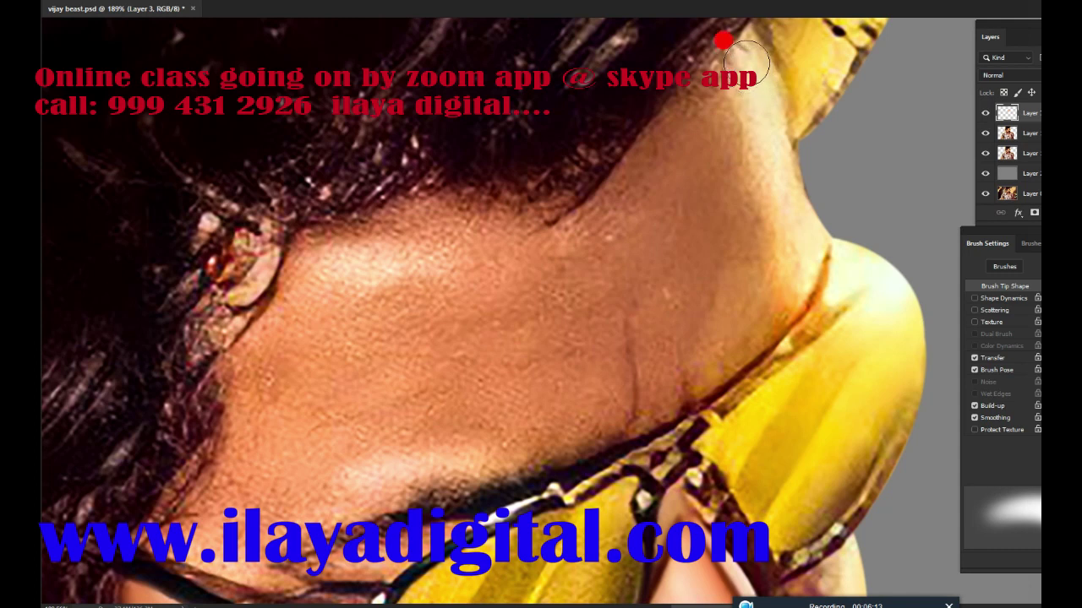
mouse_move(749, 64)
left_mouse_down()
mouse_move(738, 59)
mouse_move(788, 241)
left_mouse_up()
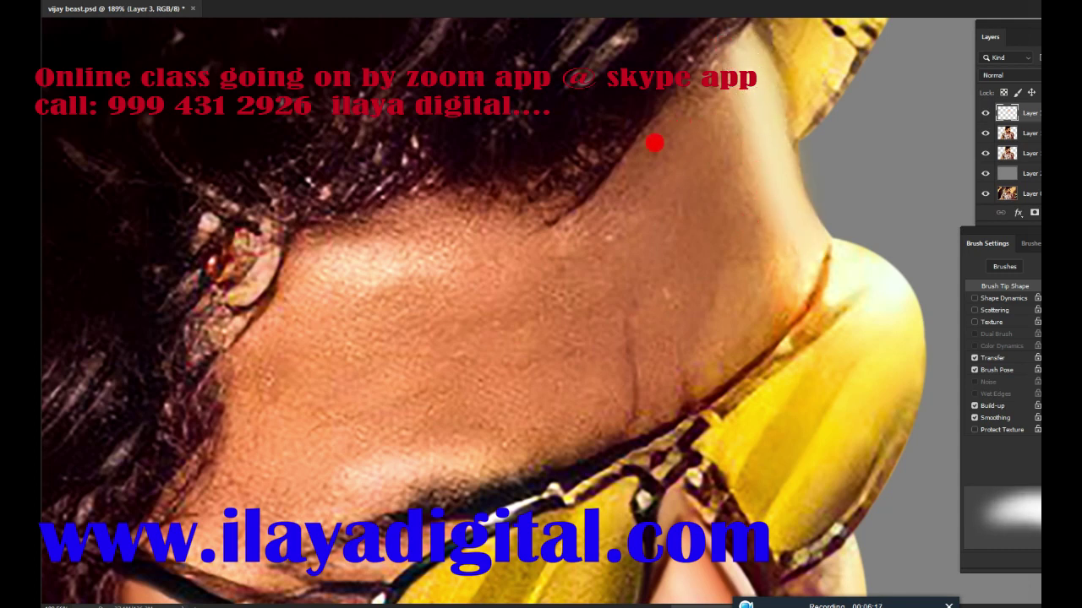
mouse_move(660, 165)
left_mouse_down()
mouse_move(657, 179)
mouse_move(725, 96)
mouse_move(714, 88)
mouse_move(772, 229)
mouse_move(741, 169)
mouse_move(662, 261)
mouse_move(676, 278)
mouse_move(724, 206)
mouse_move(677, 230)
left_mouse_up()
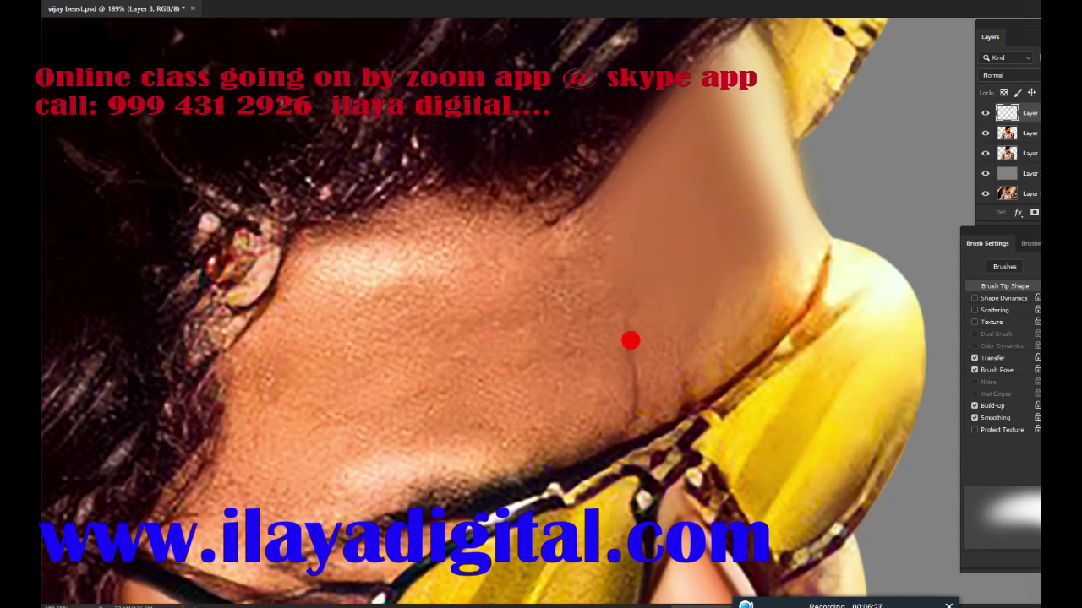
mouse_move(630, 341)
left_mouse_down()
mouse_move(661, 403)
mouse_move(649, 324)
mouse_move(718, 355)
mouse_move(777, 303)
mouse_move(756, 269)
mouse_move(748, 285)
mouse_move(694, 306)
mouse_move(791, 254)
mouse_move(791, 271)
mouse_move(700, 358)
mouse_move(675, 357)
left_mouse_up()
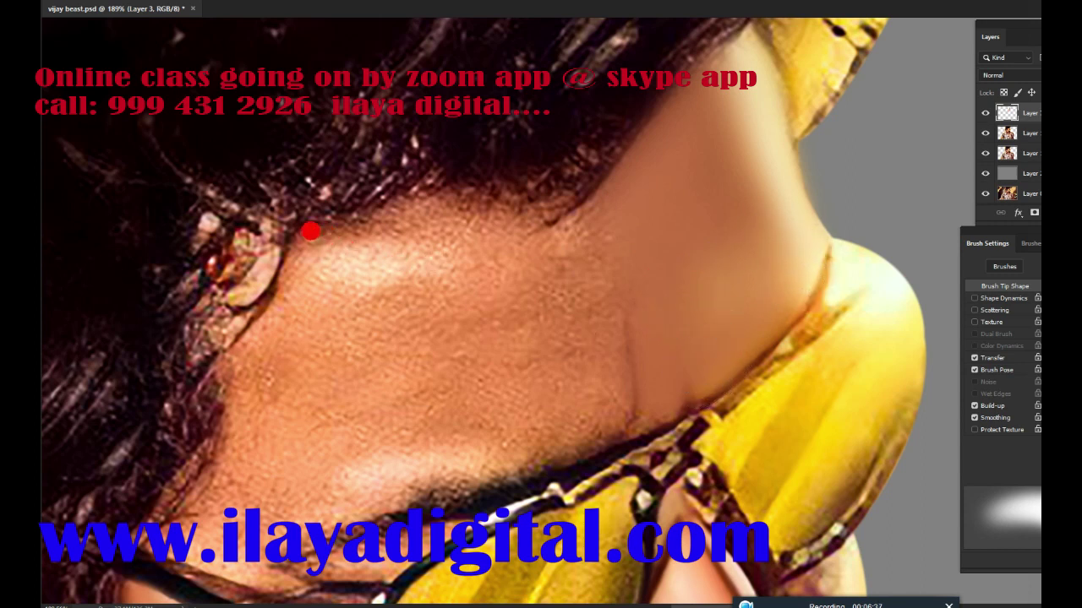
mouse_move(311, 231)
left_mouse_down()
mouse_move(290, 237)
mouse_move(321, 229)
mouse_move(298, 243)
mouse_move(321, 280)
mouse_move(394, 266)
mouse_move(412, 226)
mouse_move(411, 241)
mouse_move(391, 234)
mouse_move(441, 249)
mouse_move(495, 241)
mouse_move(508, 273)
left_mouse_up()
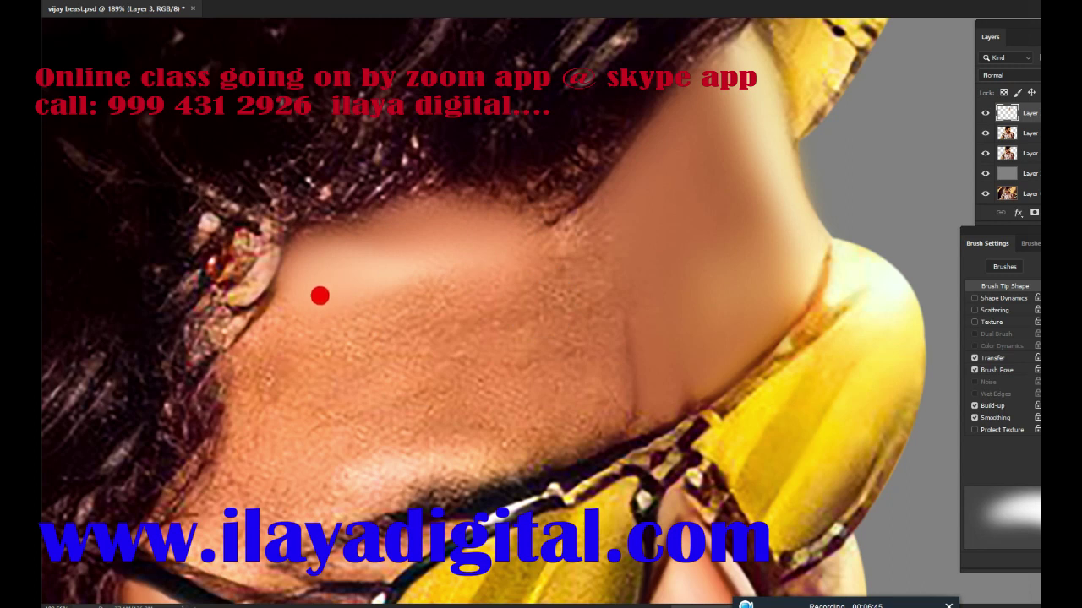
mouse_move(360, 331)
left_mouse_down()
mouse_move(415, 307)
mouse_move(428, 318)
mouse_move(465, 284)
mouse_move(500, 280)
mouse_move(412, 381)
mouse_move(385, 393)
mouse_move(398, 411)
mouse_move(507, 367)
mouse_move(391, 411)
mouse_move(535, 362)
mouse_move(526, 381)
mouse_move(536, 391)
mouse_move(561, 386)
mouse_move(536, 409)
mouse_move(599, 405)
mouse_move(565, 425)
mouse_move(584, 331)
left_mouse_up()
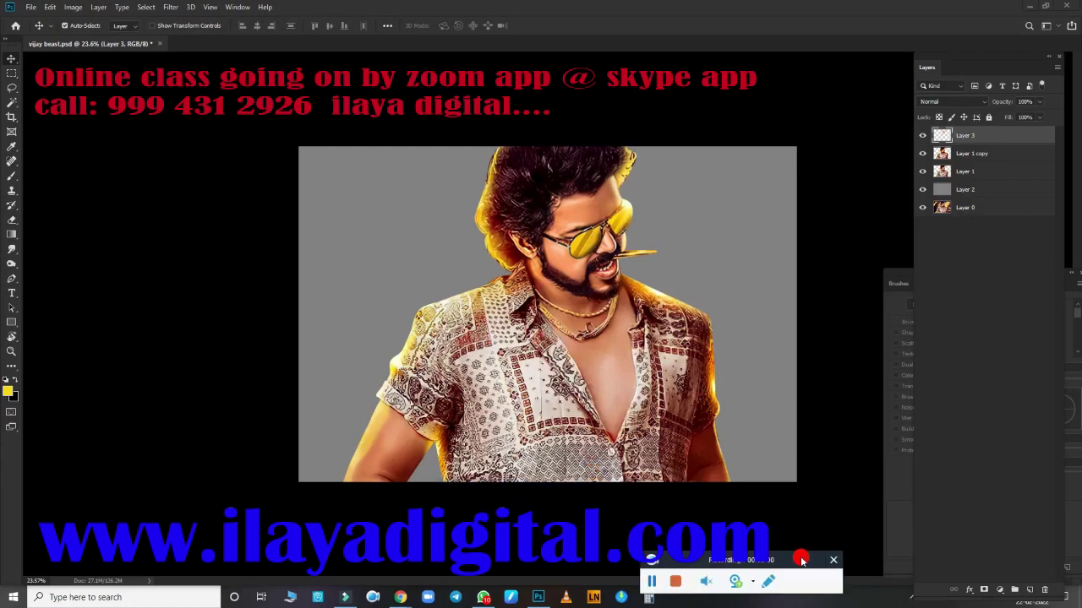
Step: Smudge the forehead skin below the hairline and above the eyebrow smooth at 80% strength
scroll(577, 252, "up", 2)
scroll(632, 251, "up", 2)
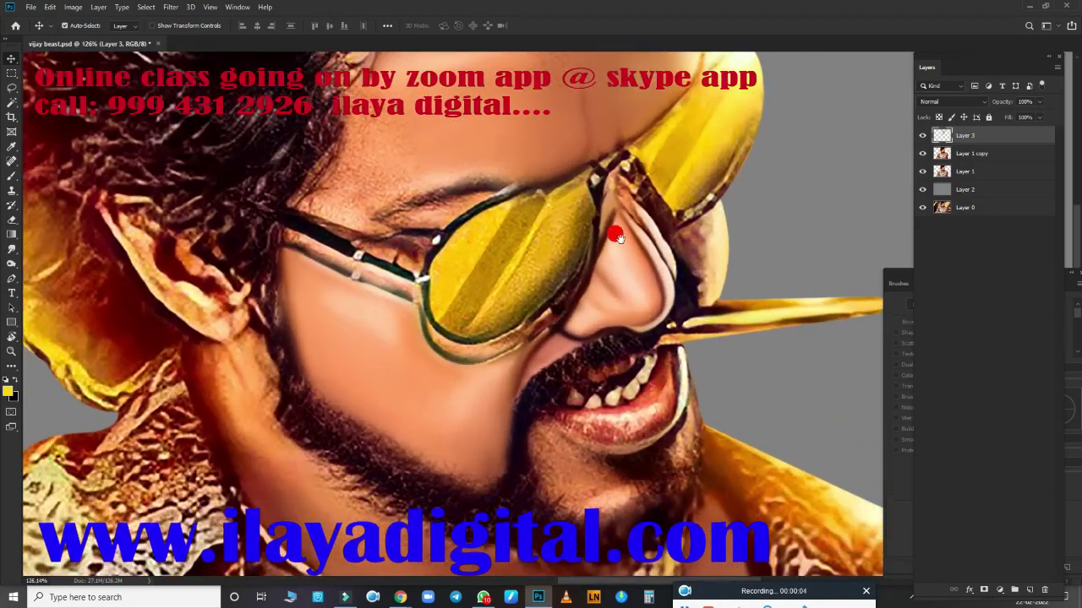
scroll(630, 234, "up", 2)
scroll(425, 341, "up", 1)
key("r")
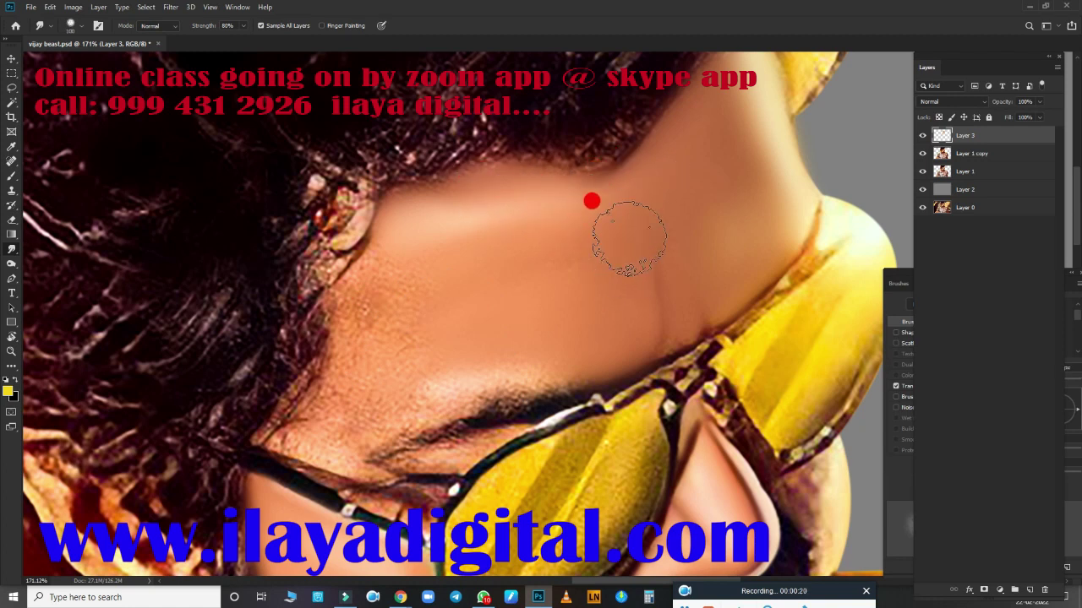
left_click_drag(521, 196, 592, 253)
mouse_move(342, 302)
left_mouse_down()
mouse_move(331, 311)
mouse_move(338, 258)
mouse_move(357, 309)
mouse_move(380, 272)
left_mouse_up()
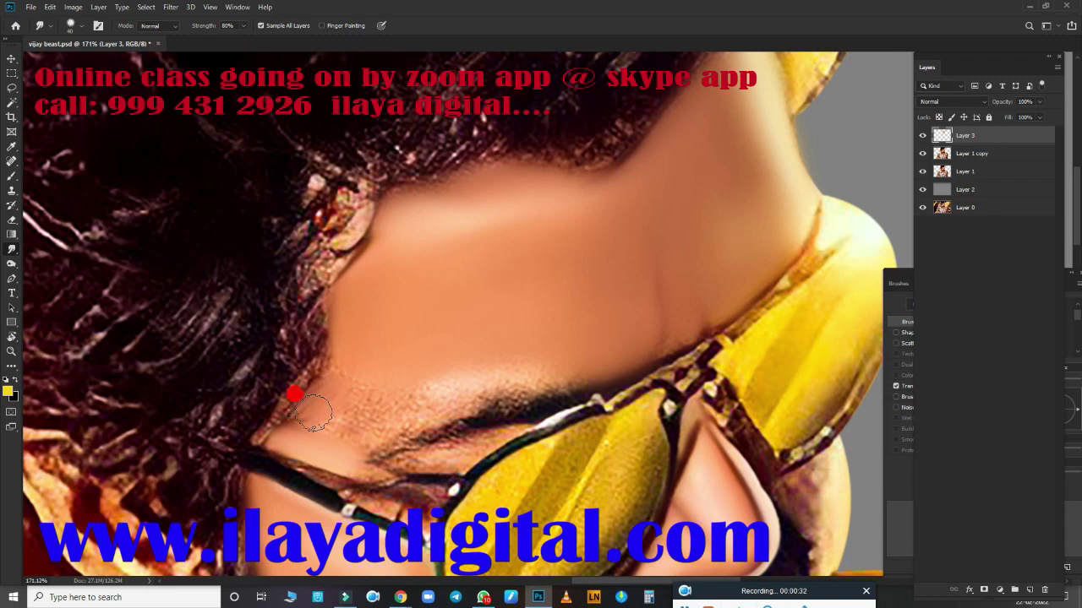
mouse_move(295, 408)
left_mouse_down()
mouse_move(343, 367)
mouse_move(355, 307)
mouse_move(316, 422)
mouse_move(399, 378)
mouse_move(346, 422)
mouse_move(329, 415)
mouse_move(351, 342)
mouse_move(330, 400)
mouse_move(483, 338)
mouse_move(558, 341)
mouse_move(487, 355)
mouse_move(566, 345)
mouse_move(616, 312)
left_mouse_up()
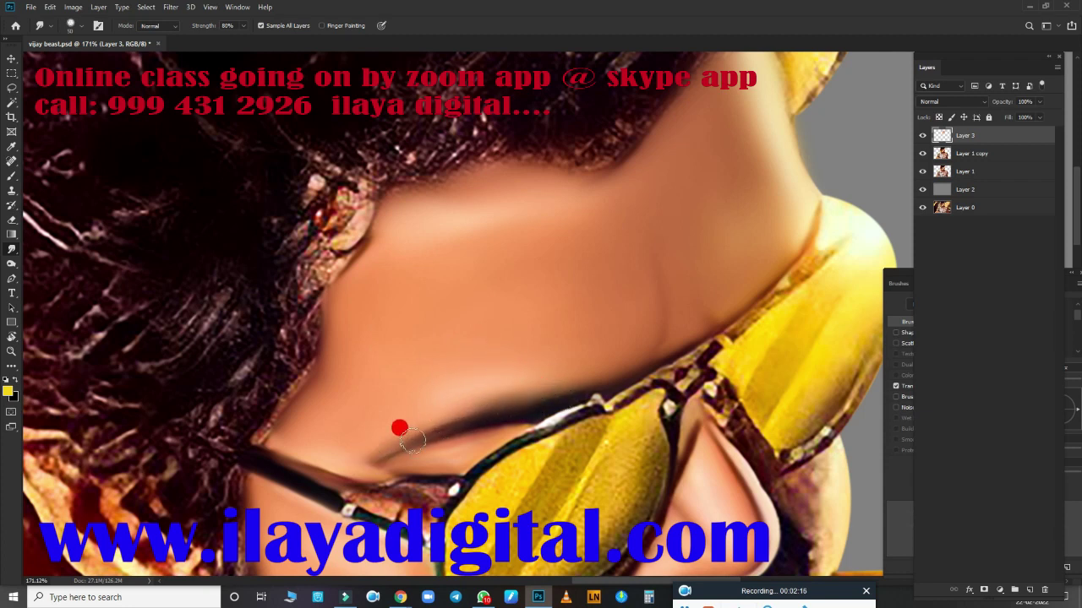
scroll(525, 437, "down", 5)
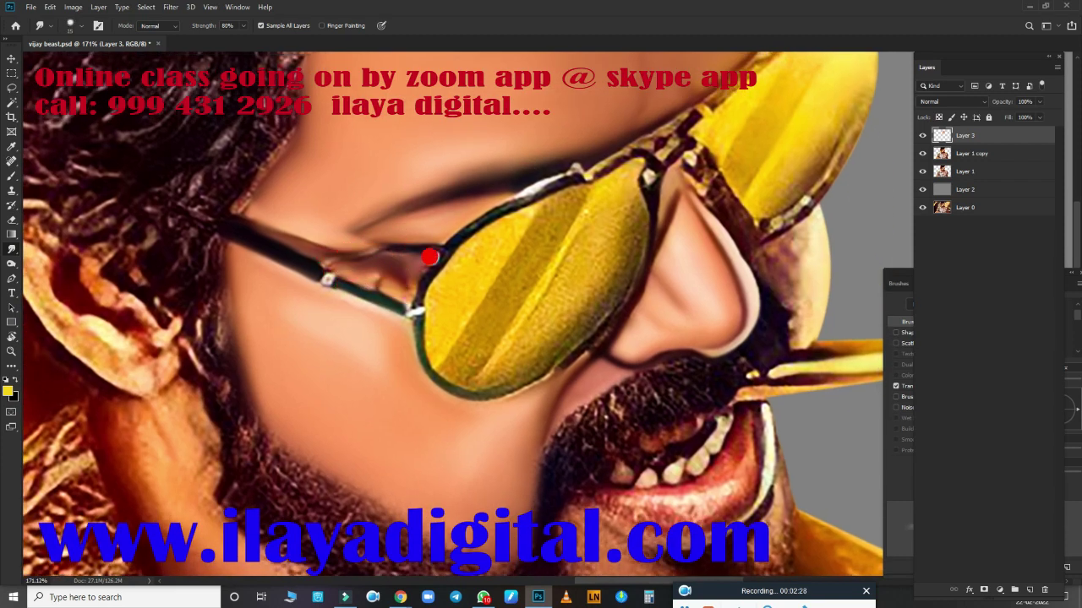
Step: Reduce the image resolution to 150 pixels/inch, giving 2250 x 1517 px
key("ctrl+alt+i")
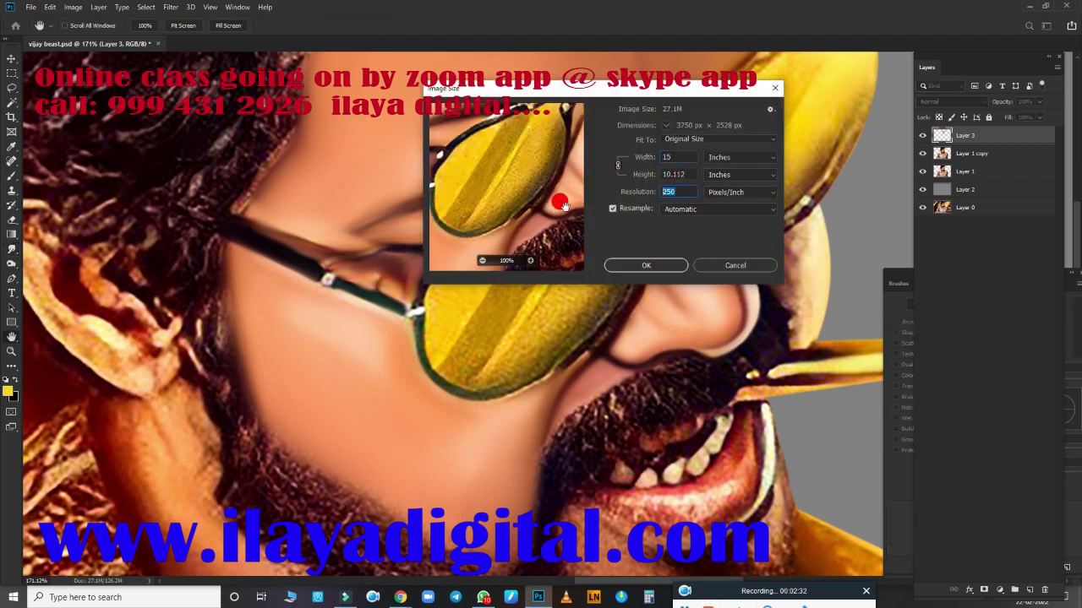
type("1502")
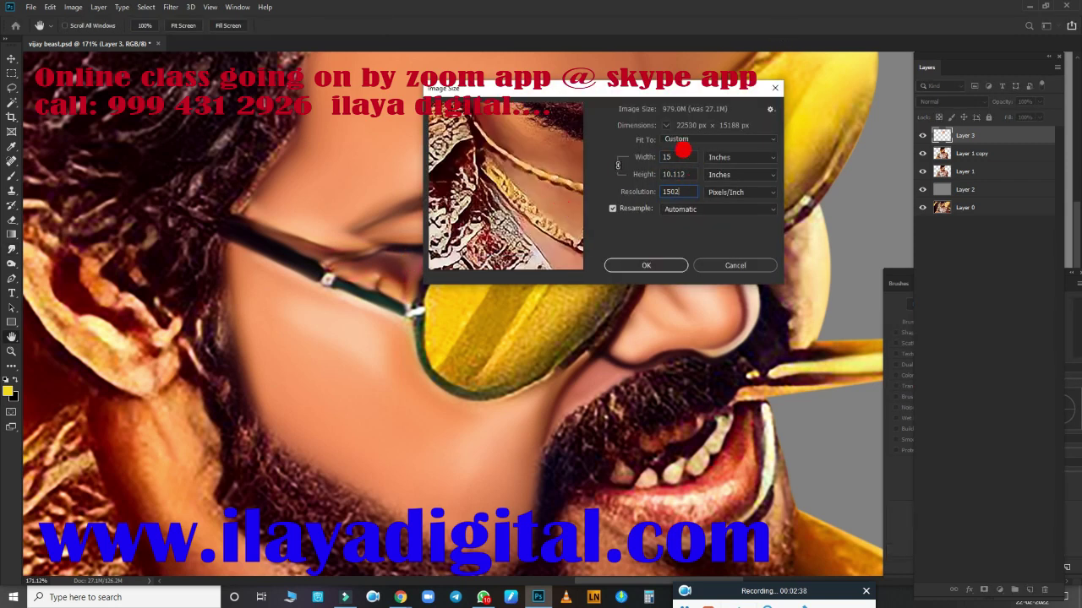
key("BackSpace")
key("Return")
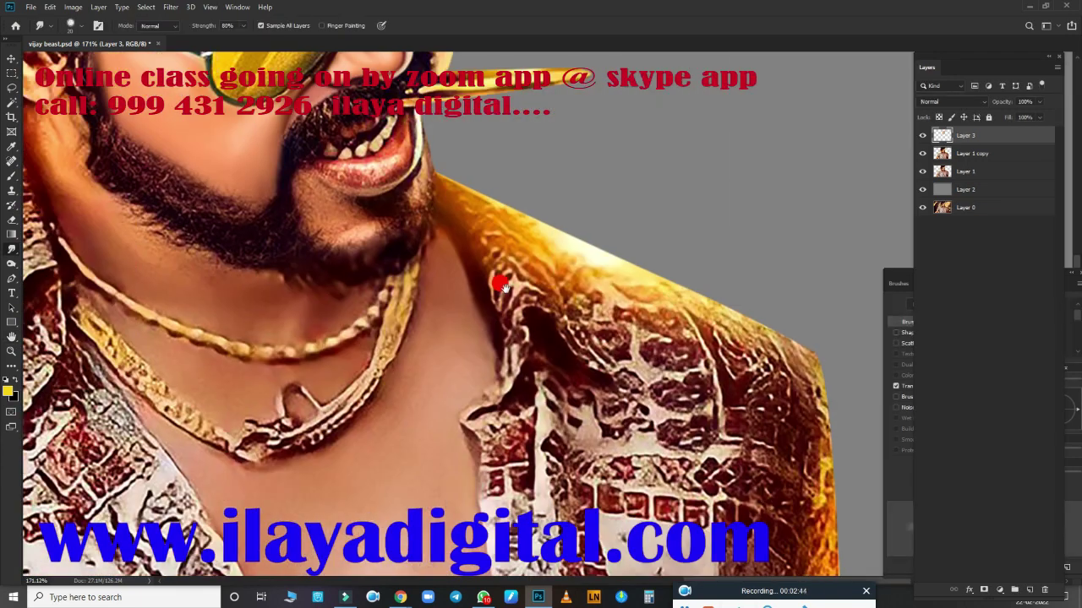
Step: Smudge the sunglasses rims, hinge and yellow lens stripes into soft painted strokes
scroll(536, 369, "up", 6)
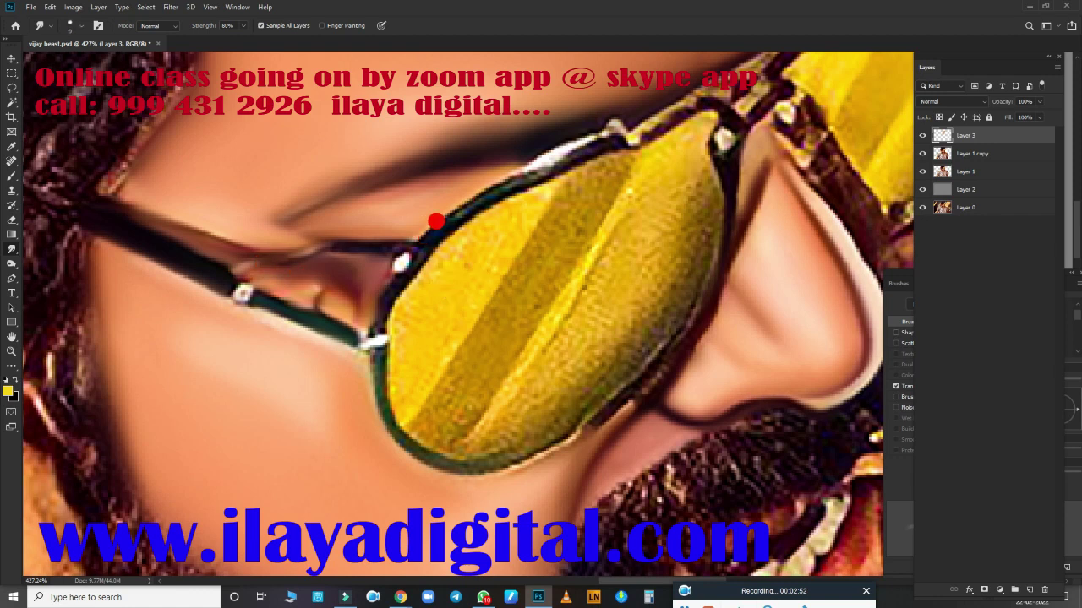
mouse_move(525, 169)
left_mouse_down()
mouse_move(586, 138)
mouse_move(387, 268)
left_mouse_up()
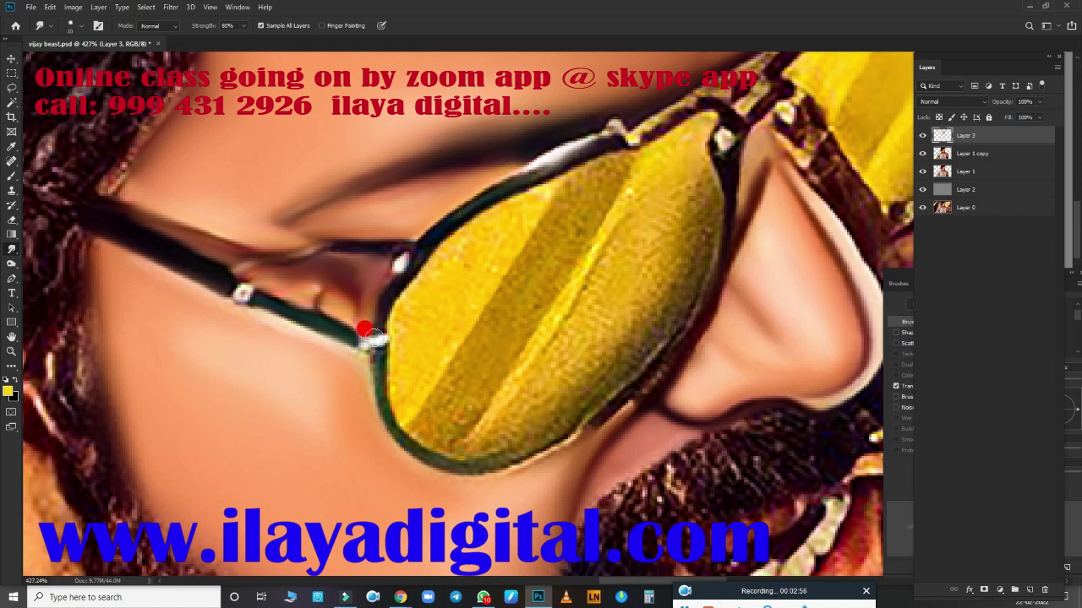
left_click_drag(372, 338, 403, 435)
mouse_move(391, 312)
left_mouse_down()
mouse_move(495, 183)
mouse_move(488, 265)
mouse_move(579, 152)
mouse_move(426, 392)
mouse_move(488, 377)
mouse_move(529, 386)
mouse_move(659, 193)
mouse_move(560, 360)
mouse_move(560, 293)
mouse_move(625, 154)
mouse_move(599, 121)
mouse_move(681, 88)
mouse_move(620, 151)
left_mouse_up()
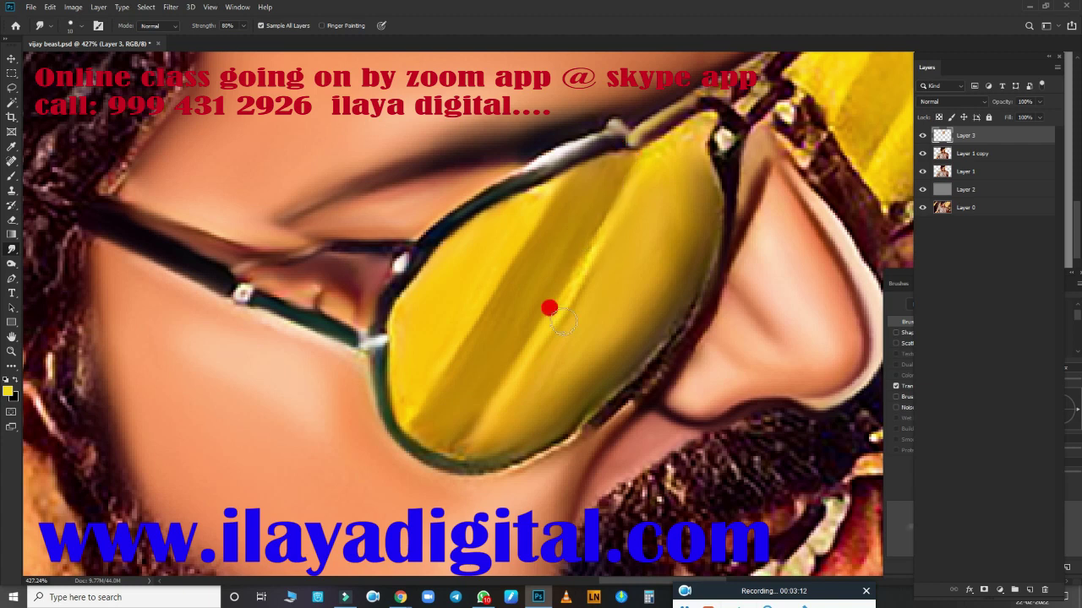
left_click_drag(549, 308, 687, 106)
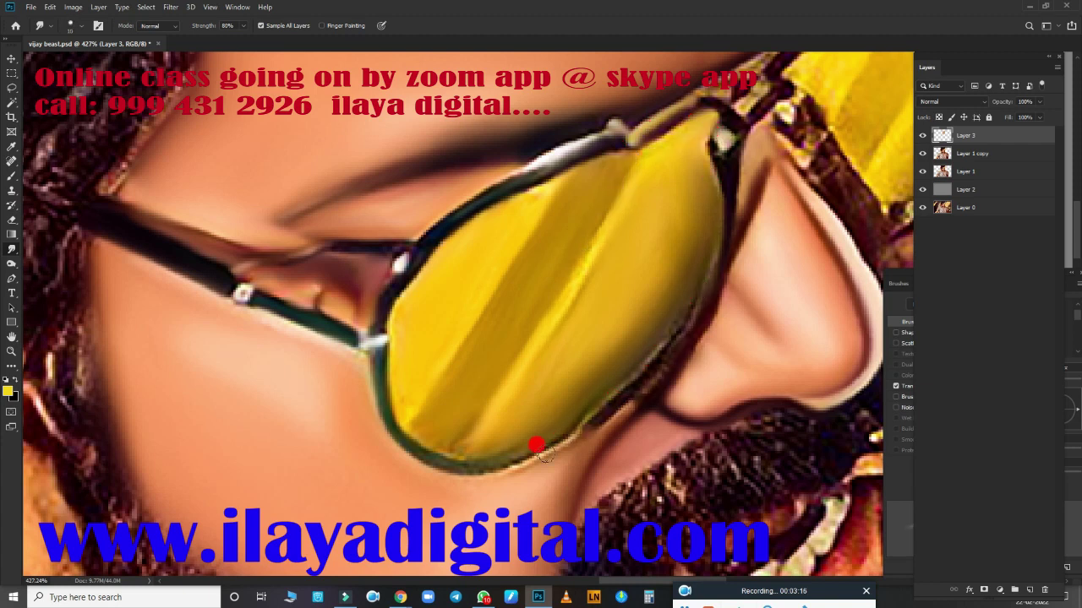
left_click_drag(674, 352, 453, 256)
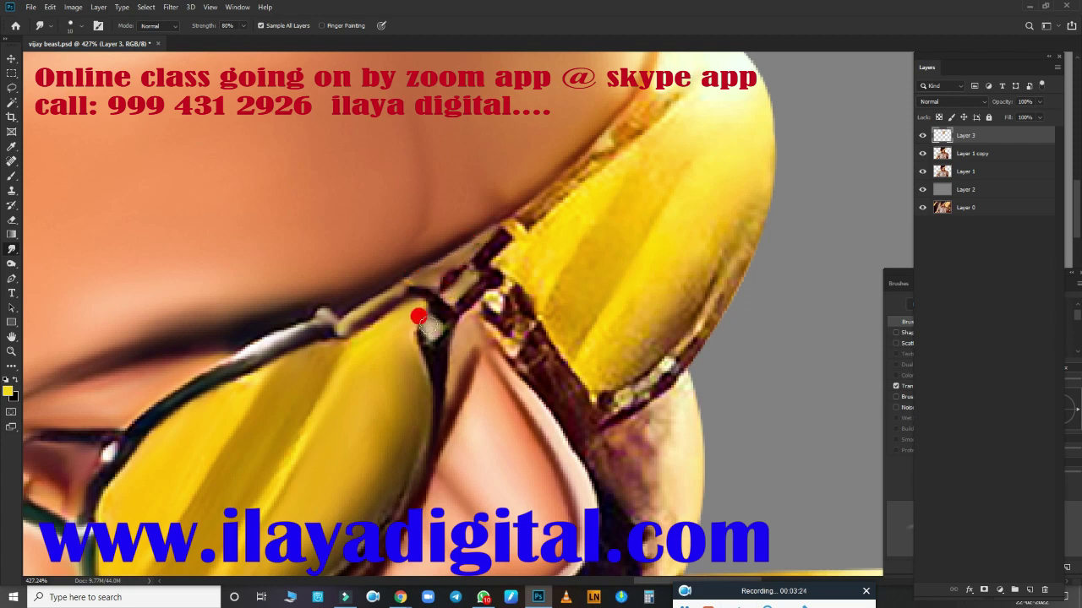
left_click_drag(431, 328, 489, 276)
left_click_drag(495, 316, 526, 349)
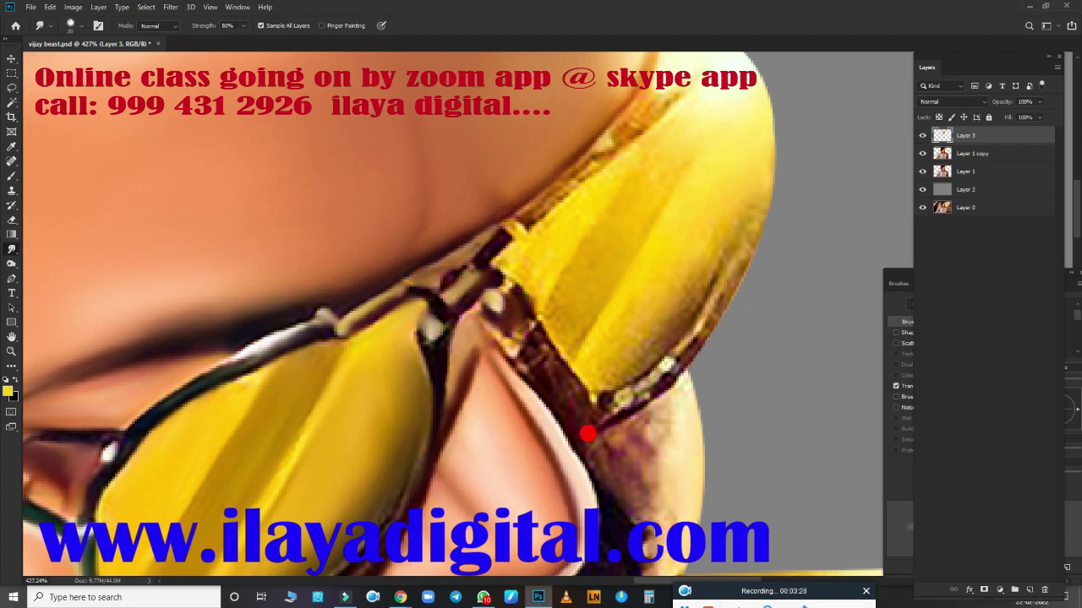
mouse_move(587, 433)
left_mouse_down()
mouse_move(563, 398)
mouse_move(702, 290)
mouse_move(496, 370)
mouse_move(512, 306)
mouse_move(596, 265)
mouse_move(627, 268)
mouse_move(613, 391)
mouse_move(587, 369)
mouse_move(440, 450)
mouse_move(467, 333)
mouse_move(679, 304)
mouse_move(589, 195)
mouse_move(608, 280)
mouse_move(628, 278)
mouse_move(607, 292)
mouse_move(576, 219)
mouse_move(651, 110)
mouse_move(570, 182)
mouse_move(532, 359)
mouse_move(568, 369)
left_mouse_up()
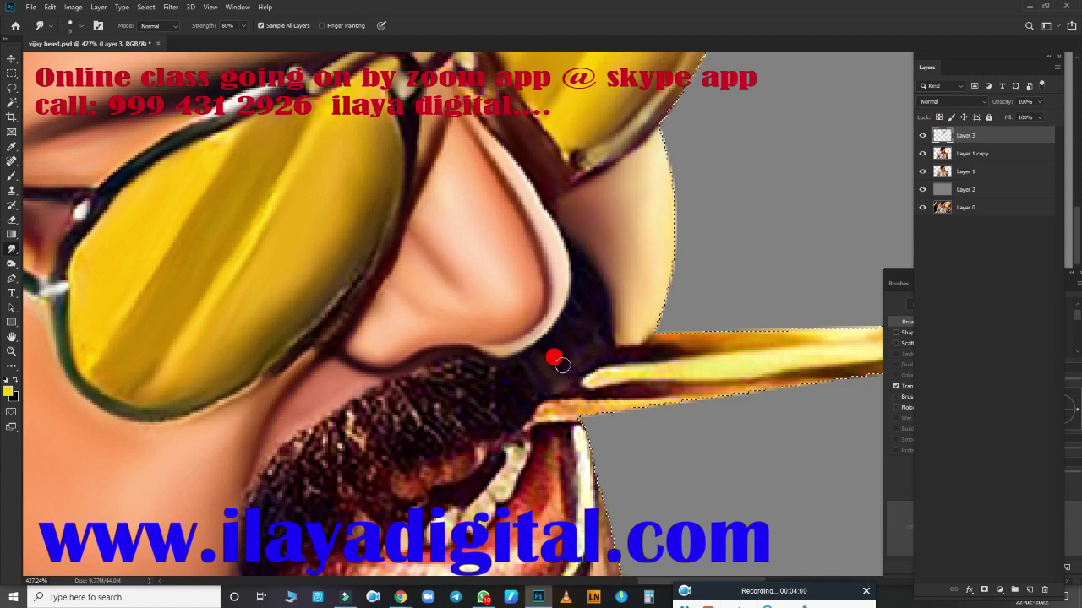
Step: Smudge the moustache edge, beard edge, lower lip, teeth and chin stubble
mouse_move(566, 408)
left_mouse_down()
mouse_move(752, 355)
mouse_move(644, 323)
mouse_move(794, 355)
mouse_move(478, 332)
mouse_move(562, 324)
mouse_move(536, 343)
left_mouse_up()
scroll(519, 358, "left", 5)
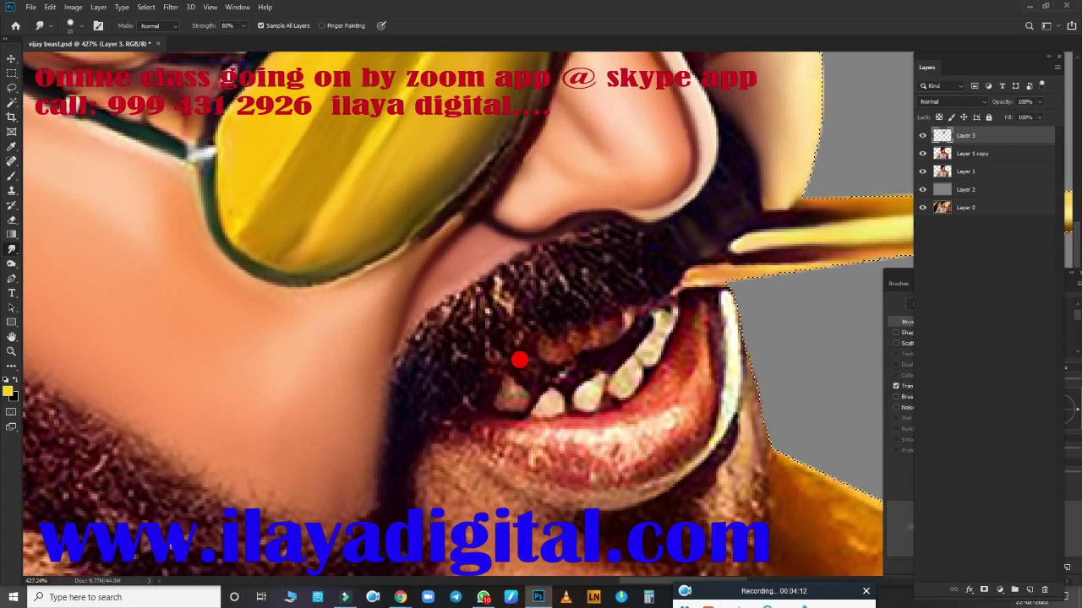
mouse_move(386, 396)
left_mouse_down()
mouse_move(495, 426)
mouse_move(499, 452)
mouse_move(673, 458)
left_mouse_up()
left_click_drag(603, 467, 491, 443)
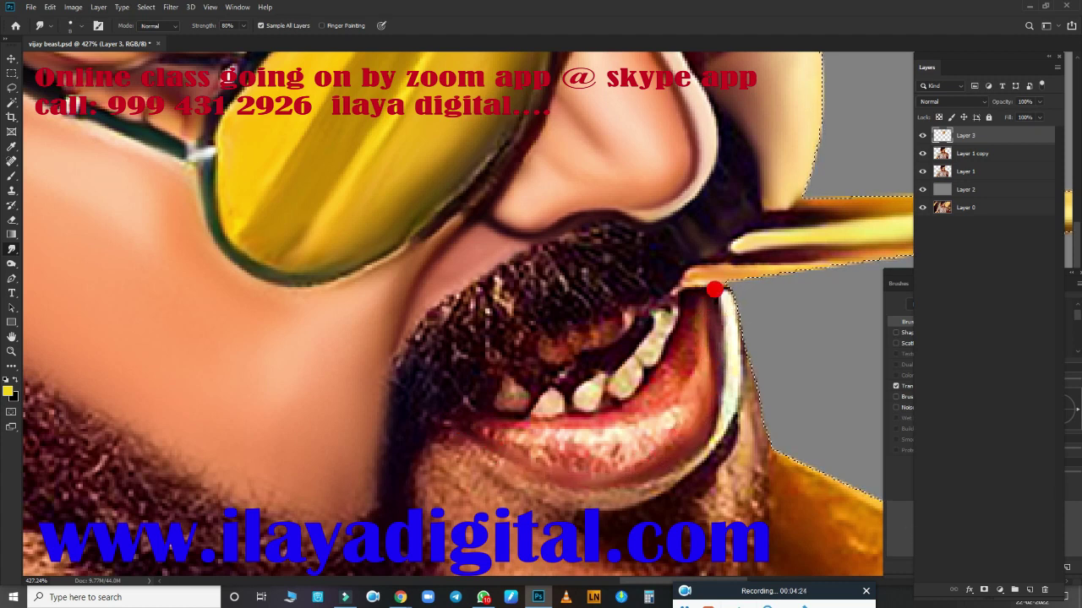
mouse_move(714, 290)
left_mouse_down()
mouse_move(671, 311)
mouse_move(681, 338)
mouse_move(681, 315)
mouse_move(629, 397)
mouse_move(550, 415)
mouse_move(533, 453)
left_mouse_up()
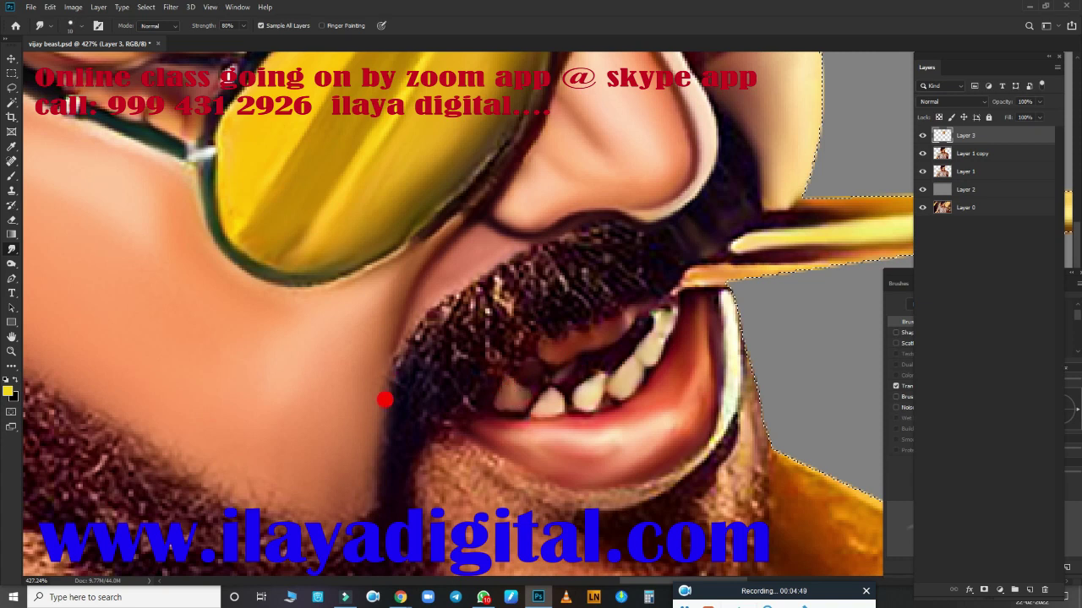
mouse_move(446, 462)
left_mouse_down()
mouse_move(415, 454)
mouse_move(578, 476)
left_mouse_up()
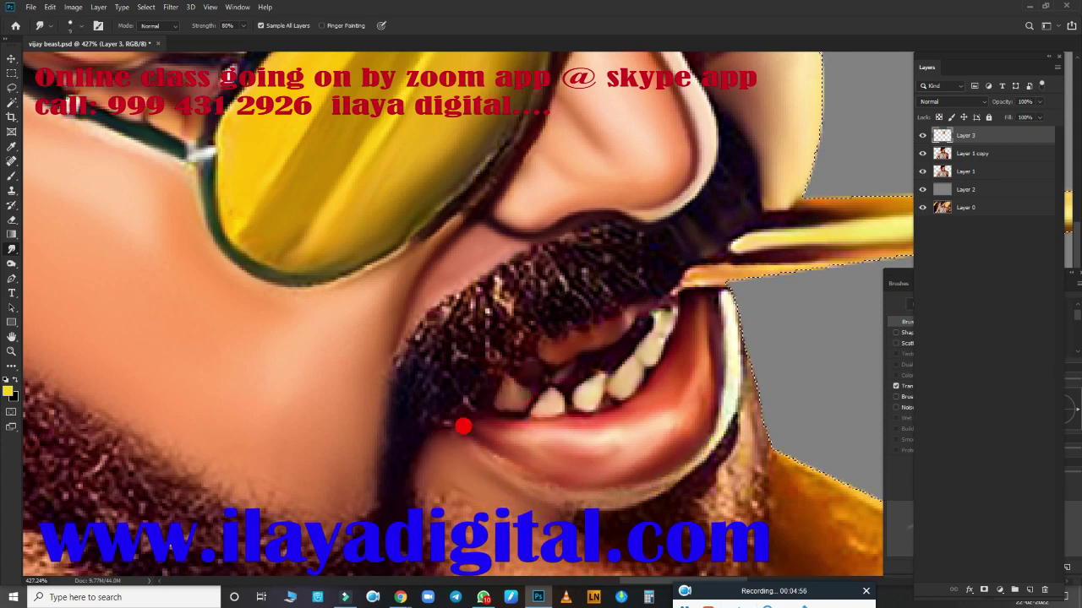
Step: Blend the mouth corner, lower lip and chin with the Mixer Brush at 46% flow
key("b")
right_click(600, 320)
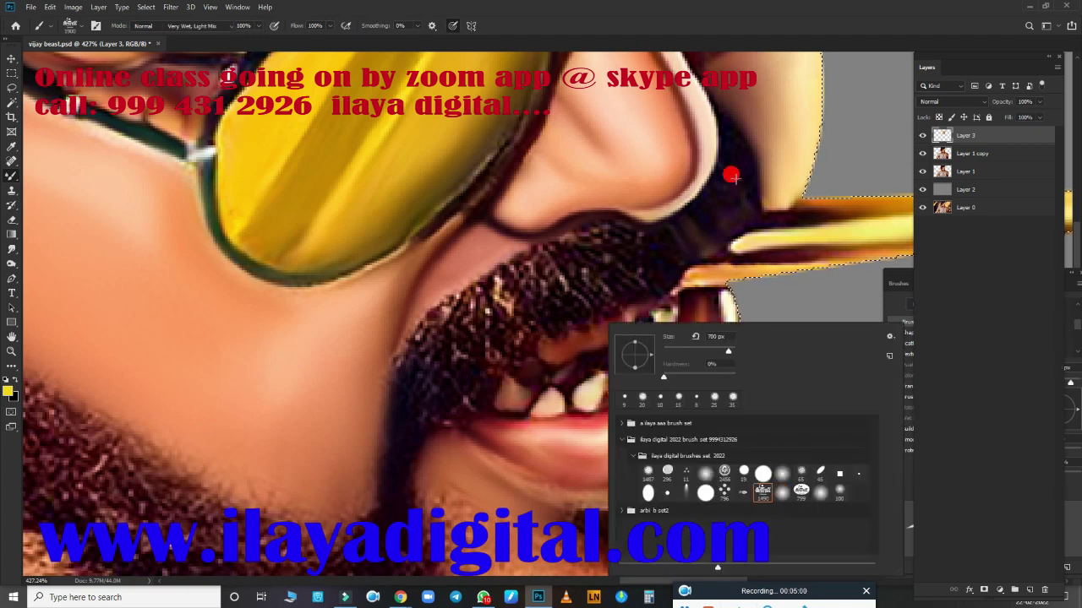
key("shift+b")
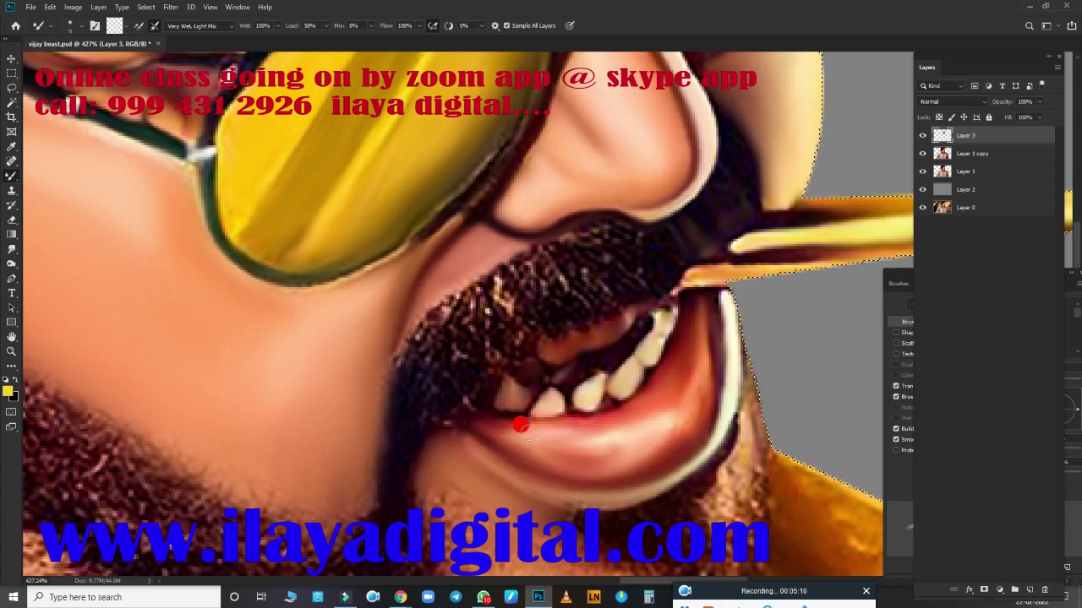
mouse_move(627, 398)
left_mouse_down()
mouse_move(688, 375)
mouse_move(631, 438)
left_mouse_up()
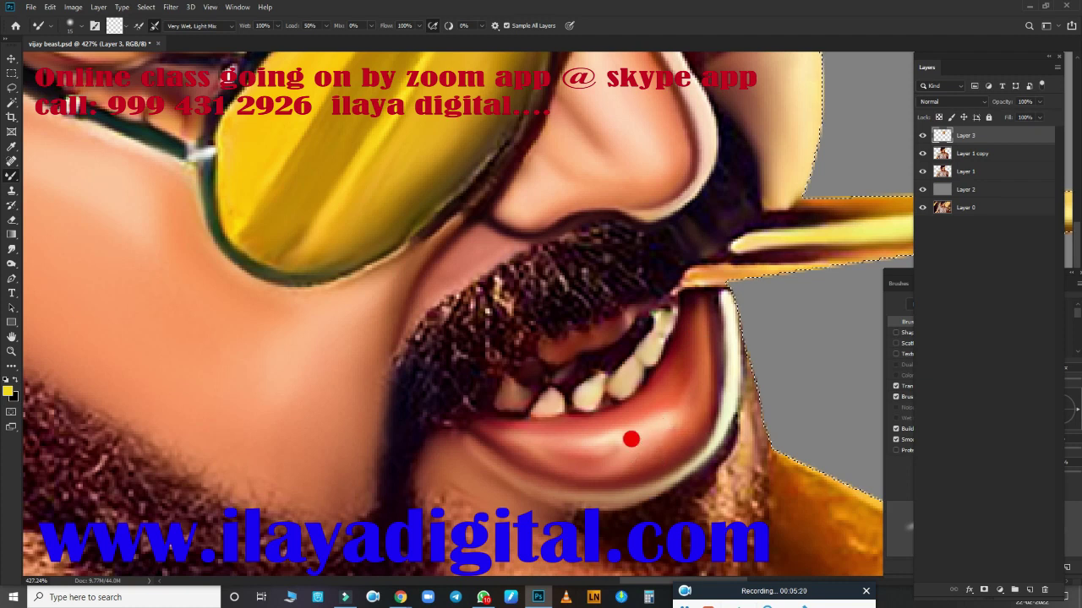
left_click_drag(486, 431, 547, 461)
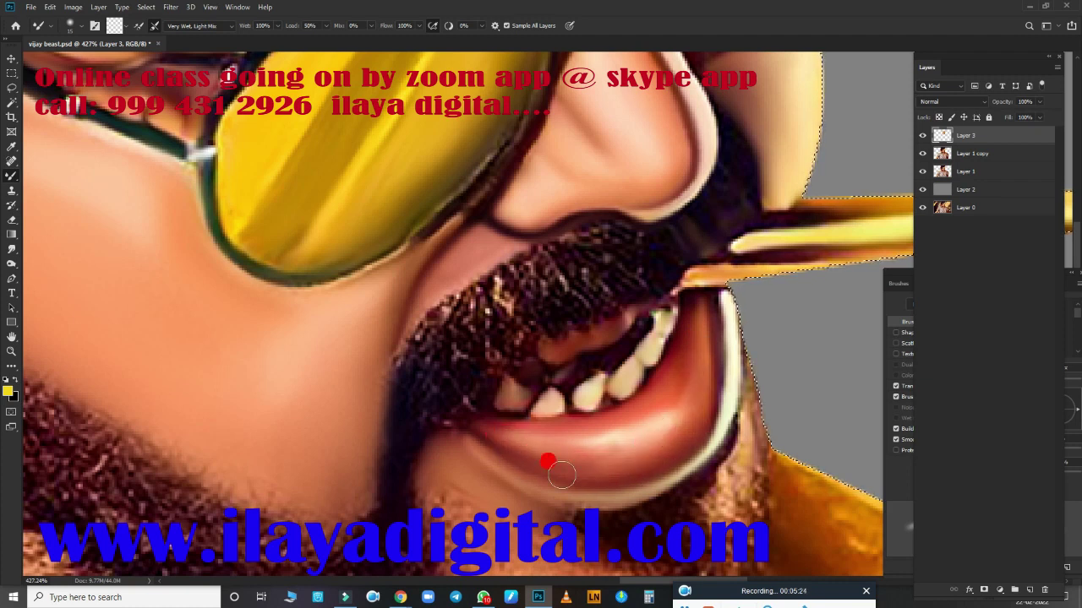
left_click_drag(693, 442, 537, 366)
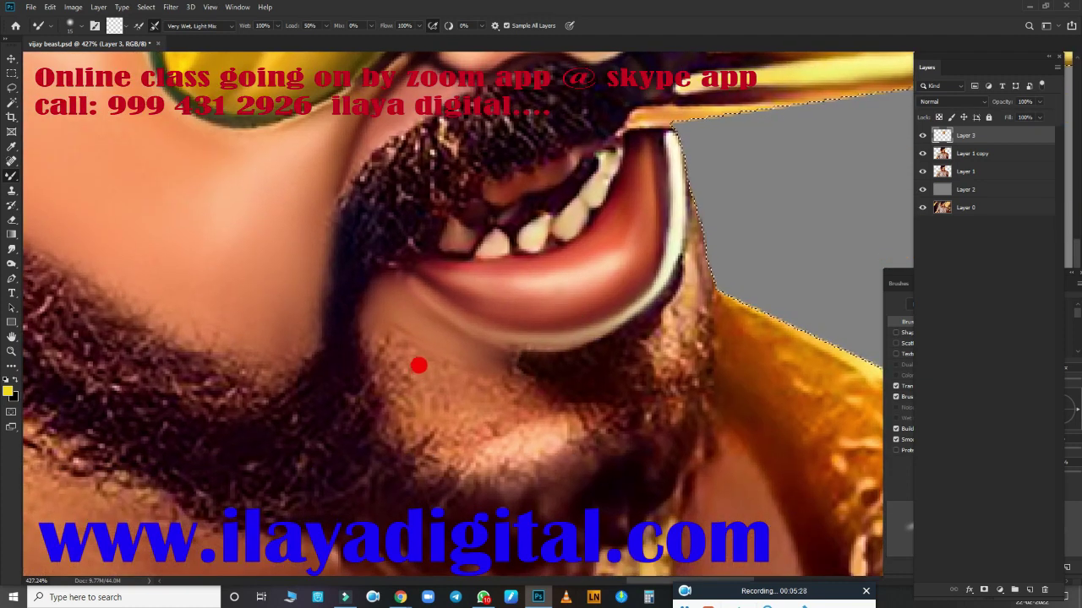
left_click_drag(411, 25, 391, 49)
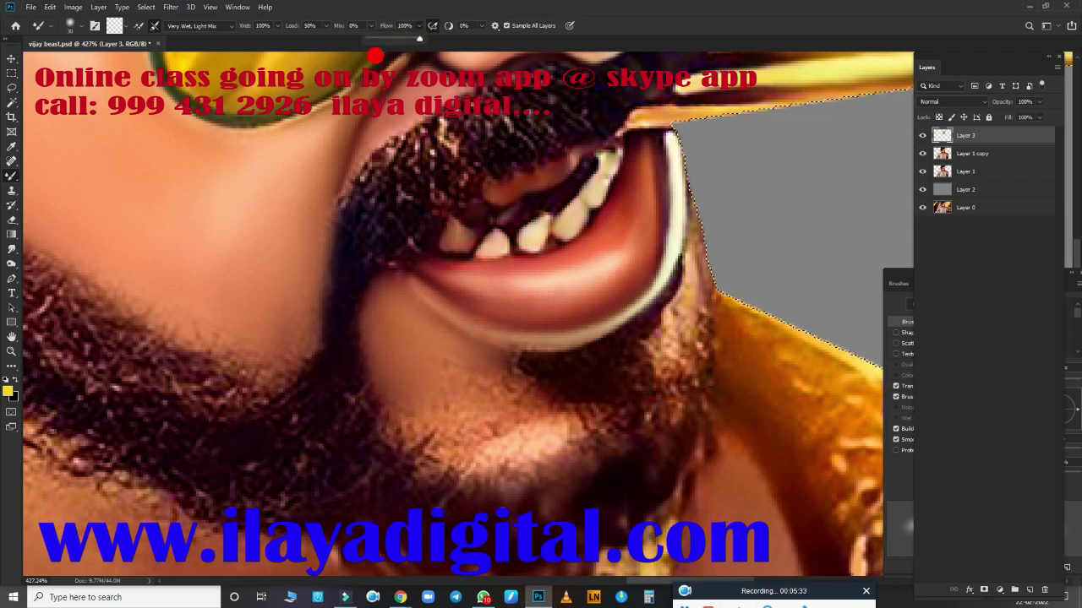
mouse_move(420, 367)
left_mouse_down()
mouse_move(481, 362)
mouse_move(386, 381)
mouse_move(472, 427)
mouse_move(534, 394)
mouse_move(496, 422)
mouse_move(664, 295)
mouse_move(680, 155)
mouse_move(648, 319)
mouse_move(651, 363)
mouse_move(422, 439)
left_mouse_up()
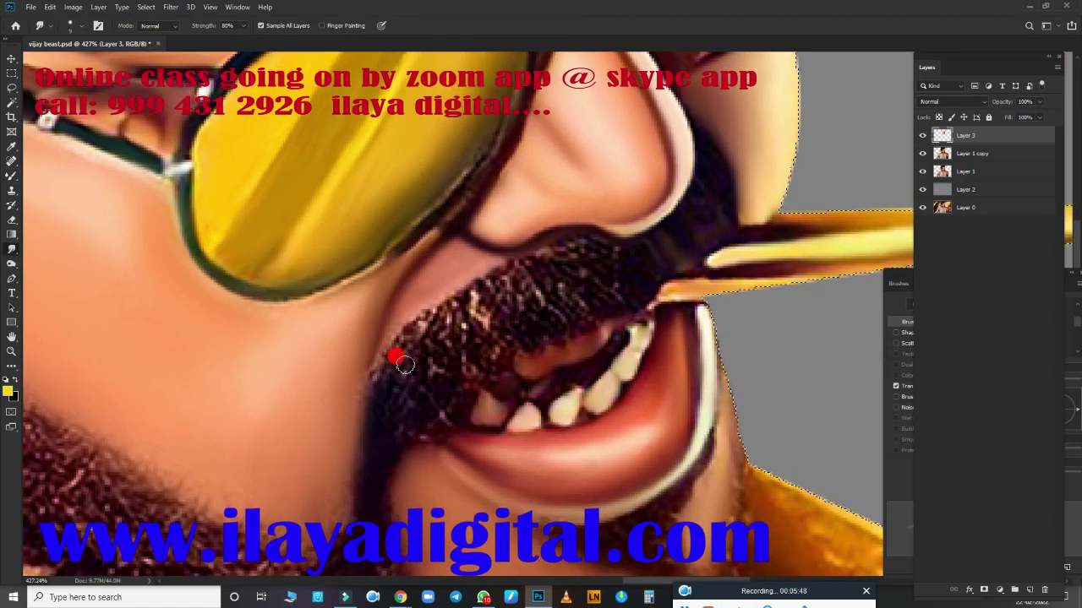
Step: Smudge the mustache's upper, lower and chin-side edges smooth
mouse_move(417, 356)
left_mouse_down()
mouse_move(506, 268)
mouse_move(594, 239)
left_mouse_up()
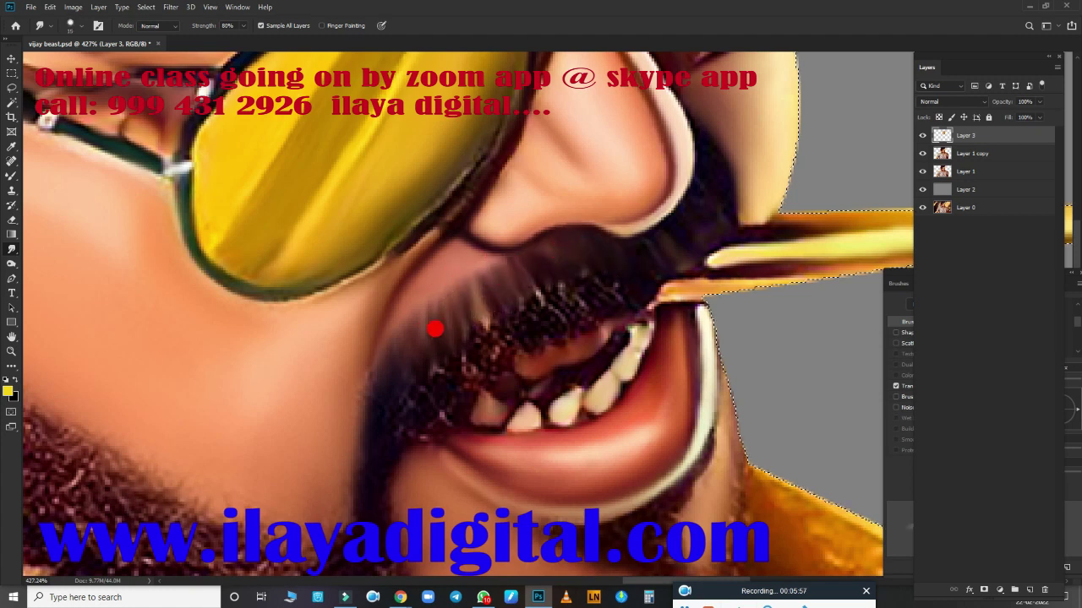
left_click_drag(449, 340, 376, 380)
mouse_move(378, 479)
left_mouse_down()
mouse_move(393, 415)
mouse_move(399, 503)
left_mouse_up()
mouse_move(437, 418)
left_mouse_down()
mouse_move(463, 311)
mouse_move(499, 287)
mouse_move(557, 285)
mouse_move(562, 332)
mouse_move(381, 440)
left_mouse_up()
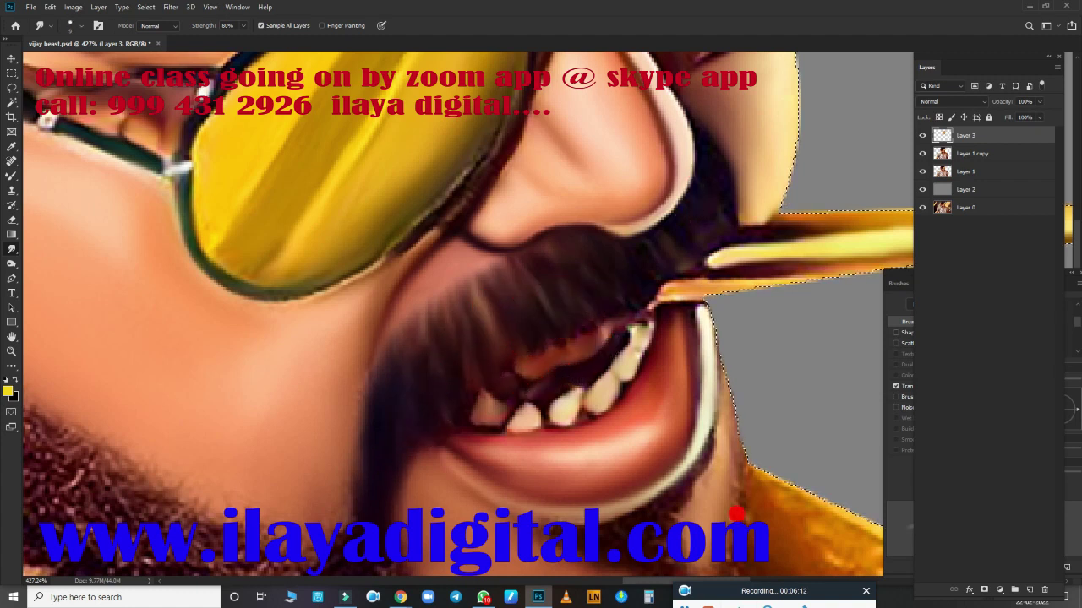
Step: Smear the beard outline along the jaw and across the chin
scroll(692, 209, "down", 3)
mouse_move(310, 339)
left_mouse_down()
mouse_move(308, 276)
mouse_move(332, 334)
left_mouse_up()
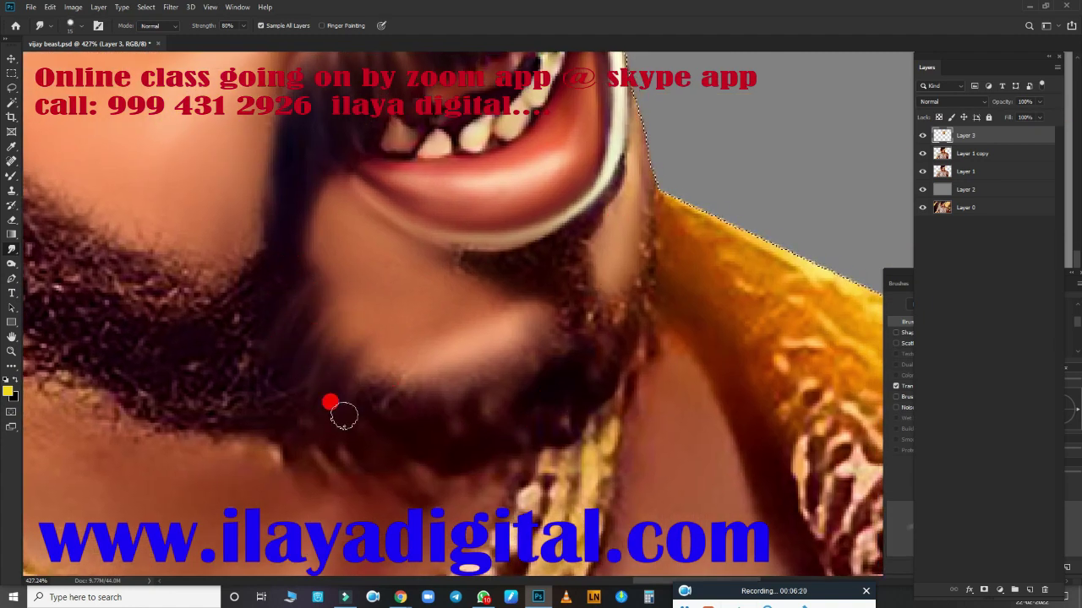
mouse_move(400, 419)
left_mouse_down()
mouse_move(442, 418)
mouse_move(482, 363)
mouse_move(525, 338)
left_mouse_up()
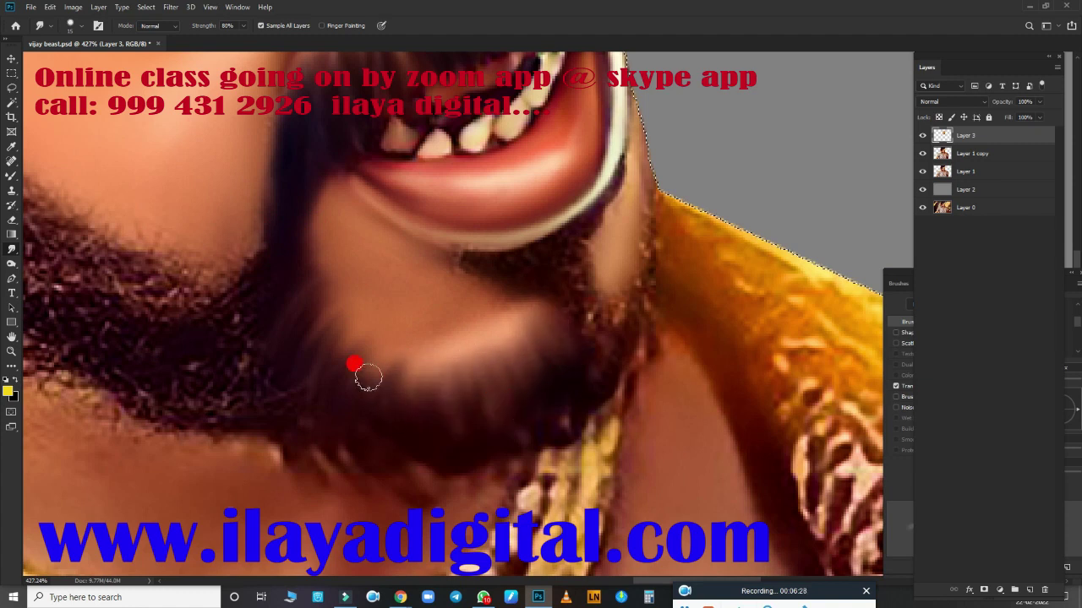
left_click_drag(479, 265, 479, 264)
mouse_move(551, 271)
left_mouse_down()
mouse_move(596, 211)
mouse_move(580, 306)
mouse_move(604, 254)
mouse_move(626, 254)
left_mouse_up()
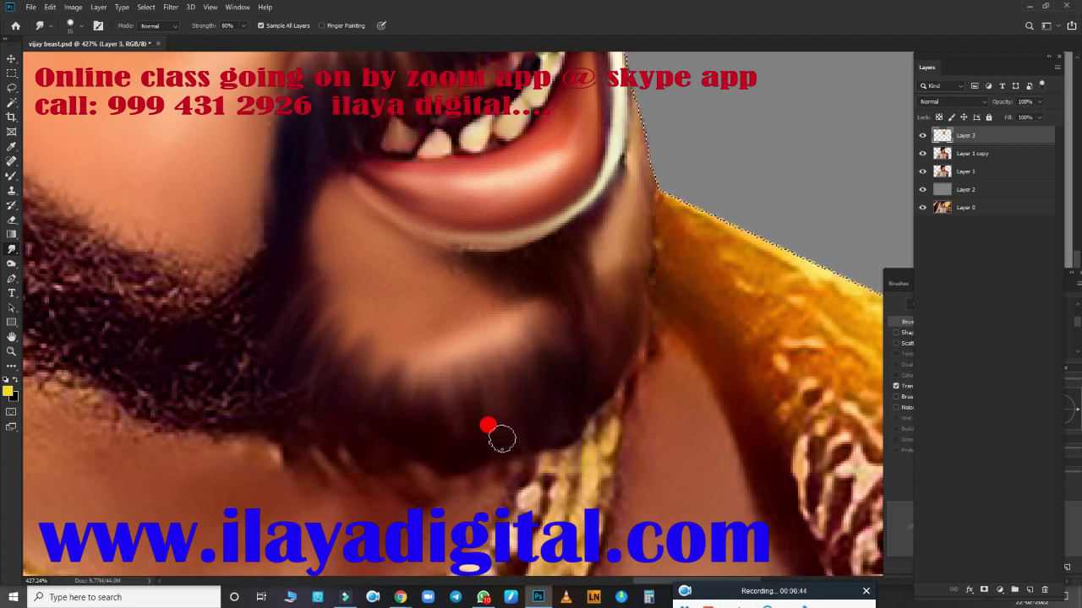
mouse_move(501, 438)
left_mouse_down()
mouse_move(434, 374)
mouse_move(423, 345)
mouse_move(434, 326)
mouse_move(461, 416)
mouse_move(505, 309)
left_mouse_up()
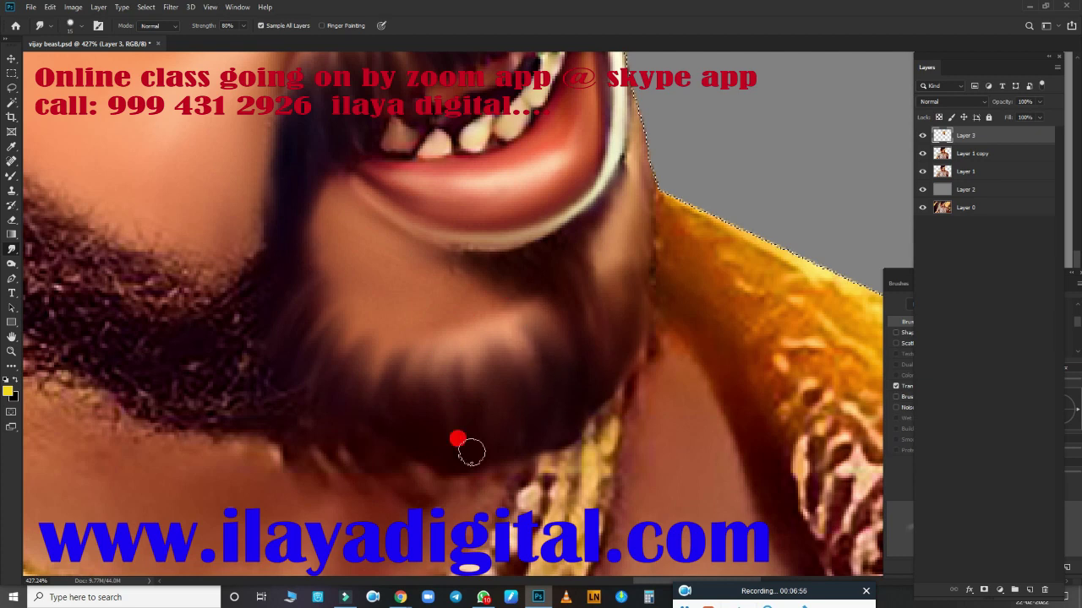
mouse_move(370, 352)
left_mouse_down()
mouse_move(418, 370)
mouse_move(457, 427)
mouse_move(391, 330)
left_mouse_up()
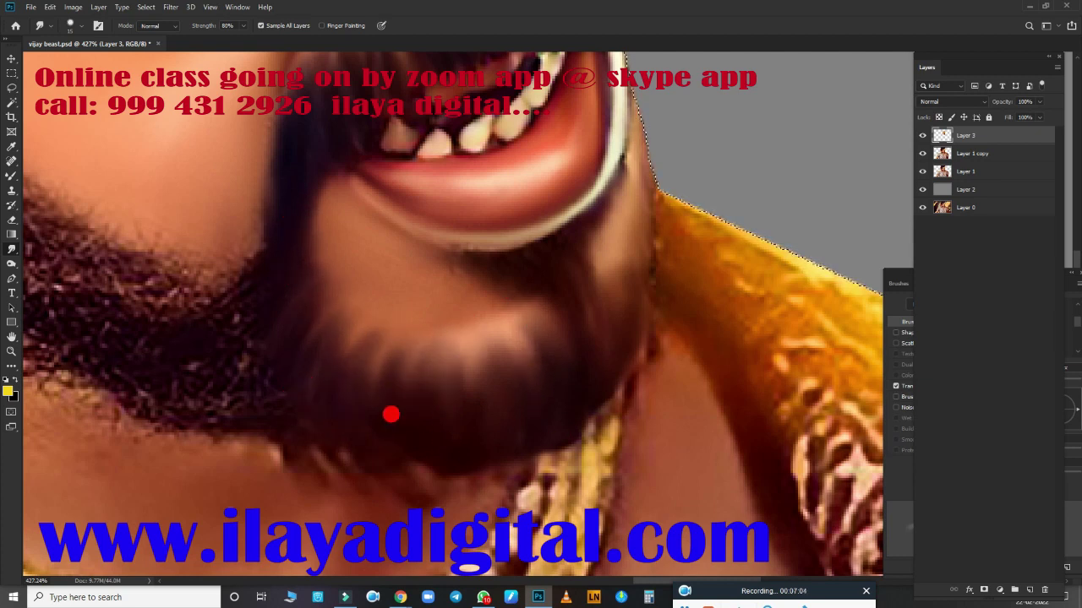
mouse_move(427, 430)
left_mouse_down()
mouse_move(492, 417)
mouse_move(510, 234)
left_mouse_up()
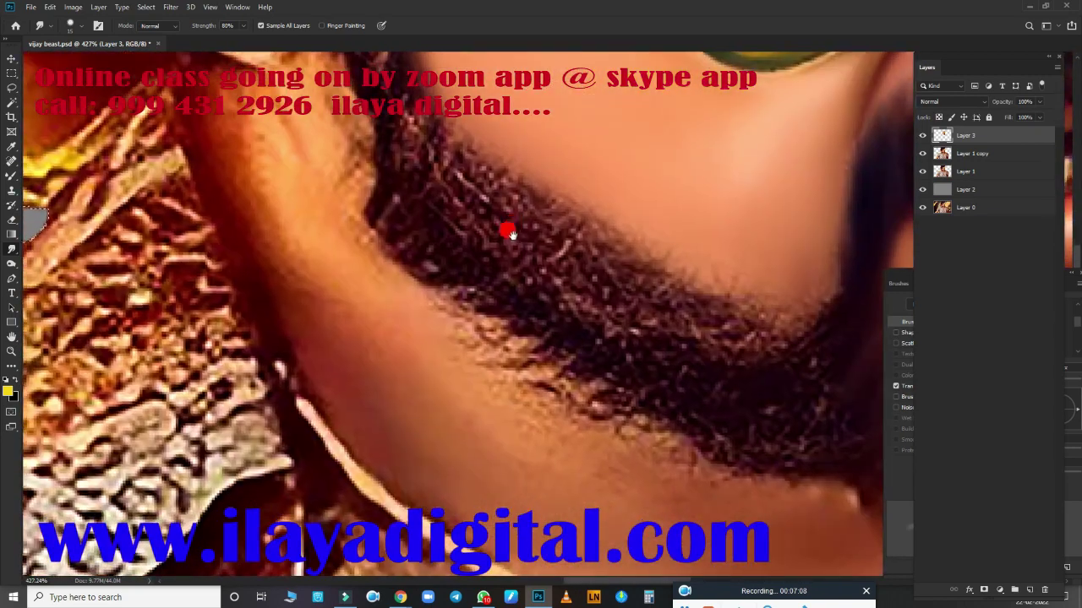
Step: Smudge the jaw edge, neck and skin below the necklace smooth
scroll(510, 233, "down", 3)
scroll(555, 358, "down", 2)
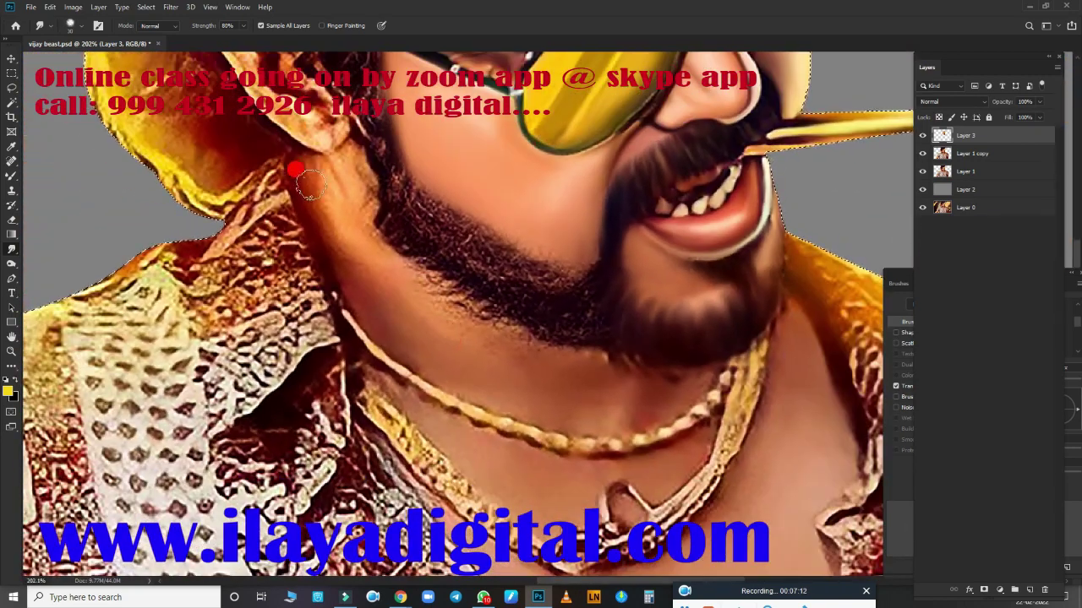
mouse_move(309, 184)
left_mouse_down()
mouse_move(285, 152)
mouse_move(347, 270)
left_mouse_up()
left_click_drag(346, 270, 316, 184)
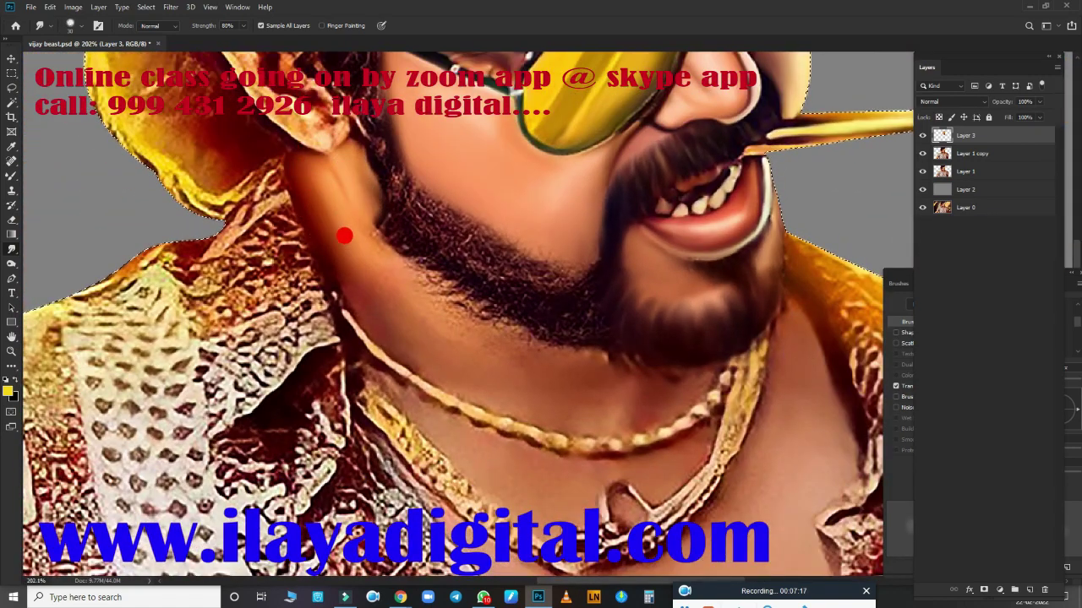
mouse_move(344, 236)
left_mouse_down()
mouse_move(330, 241)
mouse_move(425, 348)
mouse_move(637, 375)
left_mouse_up()
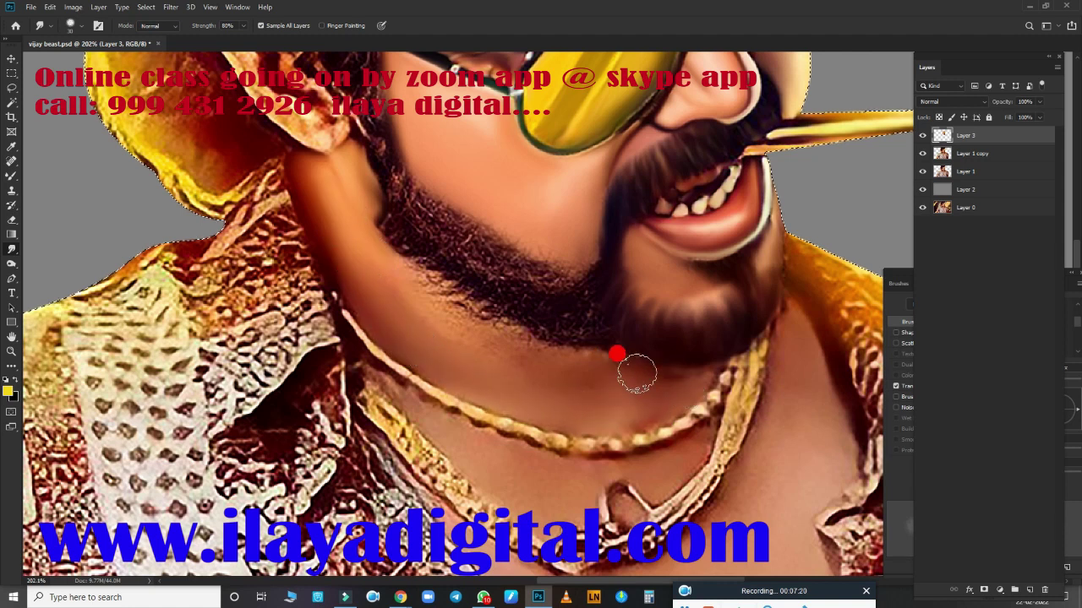
mouse_move(402, 308)
left_mouse_down()
mouse_move(392, 254)
mouse_move(611, 344)
mouse_move(384, 284)
mouse_move(394, 244)
mouse_move(584, 362)
mouse_move(350, 273)
mouse_move(396, 252)
mouse_move(323, 163)
mouse_move(467, 437)
mouse_move(361, 363)
mouse_move(436, 417)
left_mouse_up()
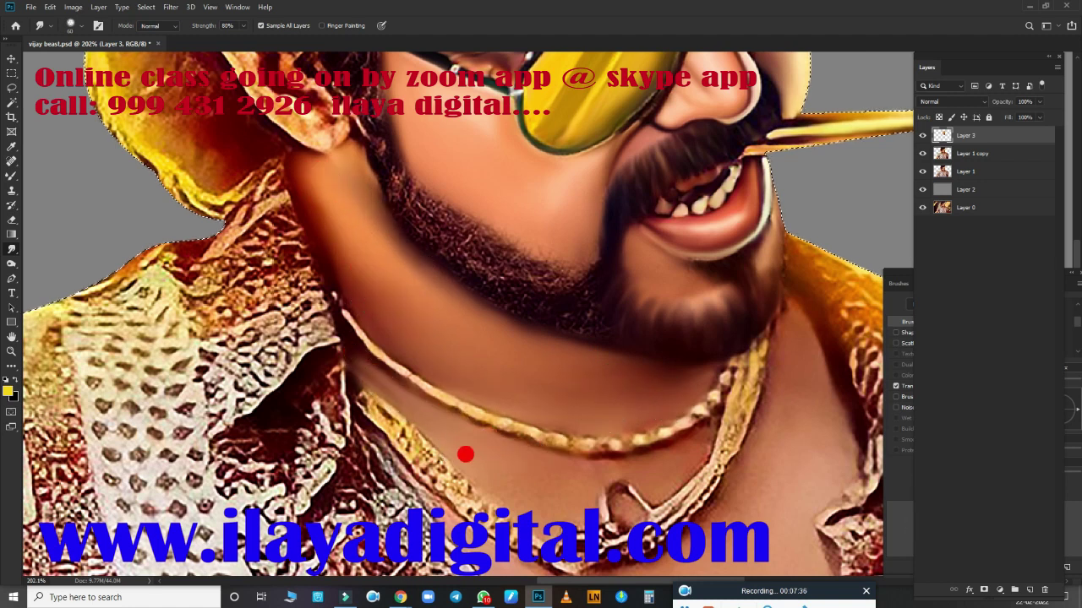
left_click_drag(579, 504, 653, 475)
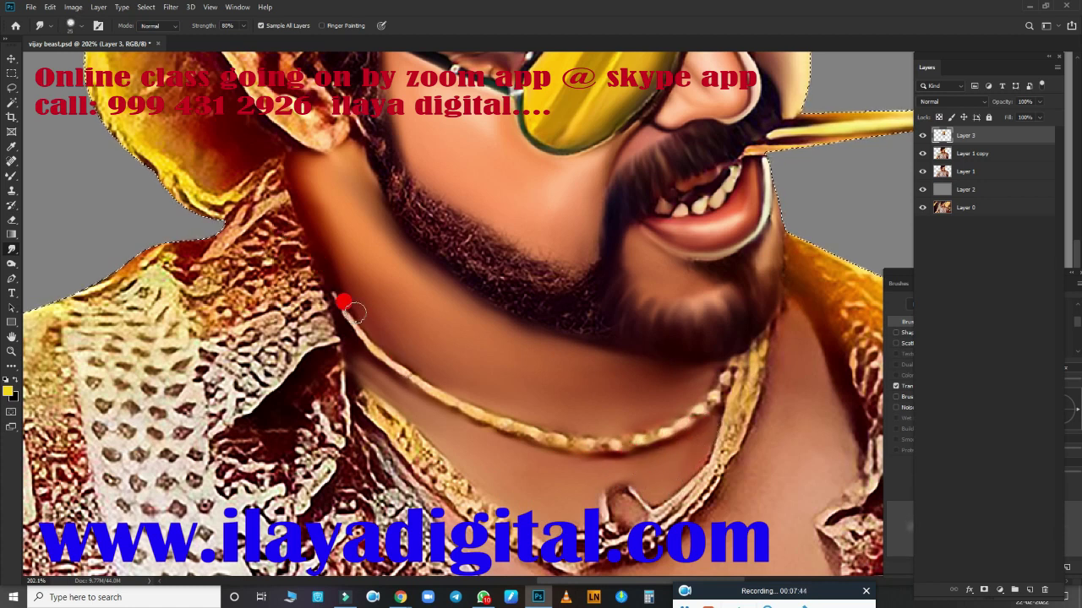
Step: Smear the ear edge, earlobe and beard under the mouth
mouse_move(346, 302)
left_mouse_down()
mouse_move(363, 302)
mouse_move(381, 443)
left_mouse_up()
mouse_move(307, 357)
left_mouse_down()
mouse_move(242, 285)
mouse_move(290, 335)
left_mouse_up()
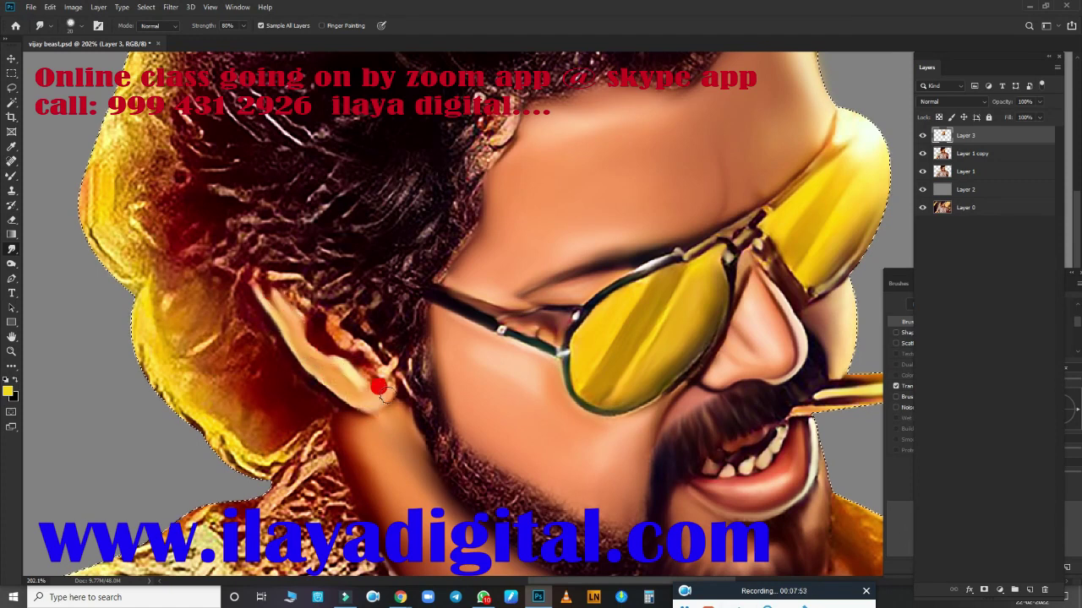
left_click_drag(378, 387, 363, 364)
mouse_move(301, 314)
left_mouse_down()
mouse_move(407, 387)
mouse_move(460, 458)
mouse_move(521, 364)
mouse_move(436, 261)
left_mouse_up()
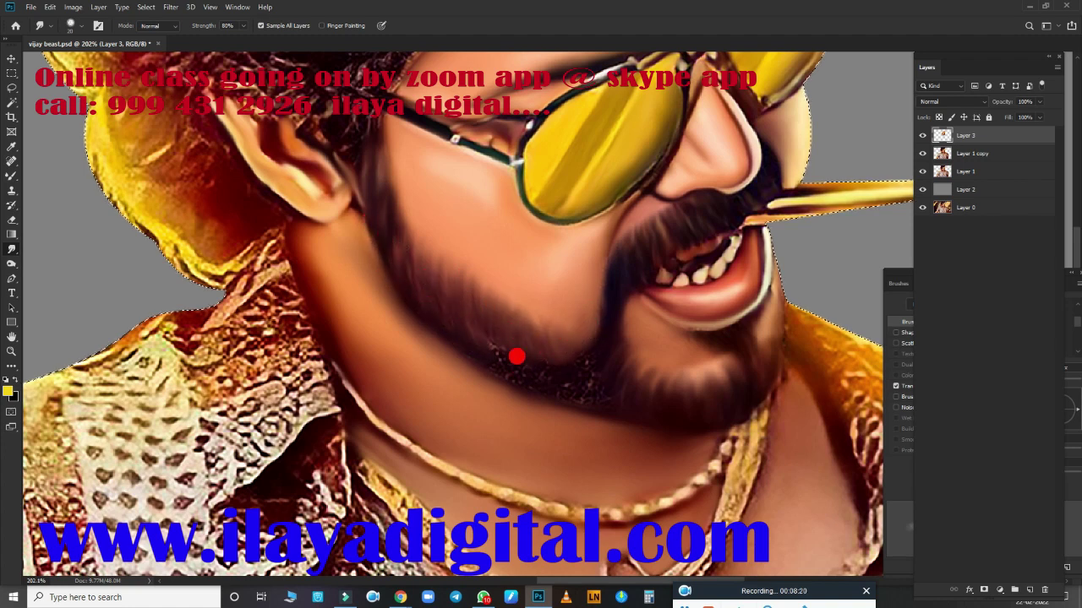
left_click_drag(533, 380, 555, 361)
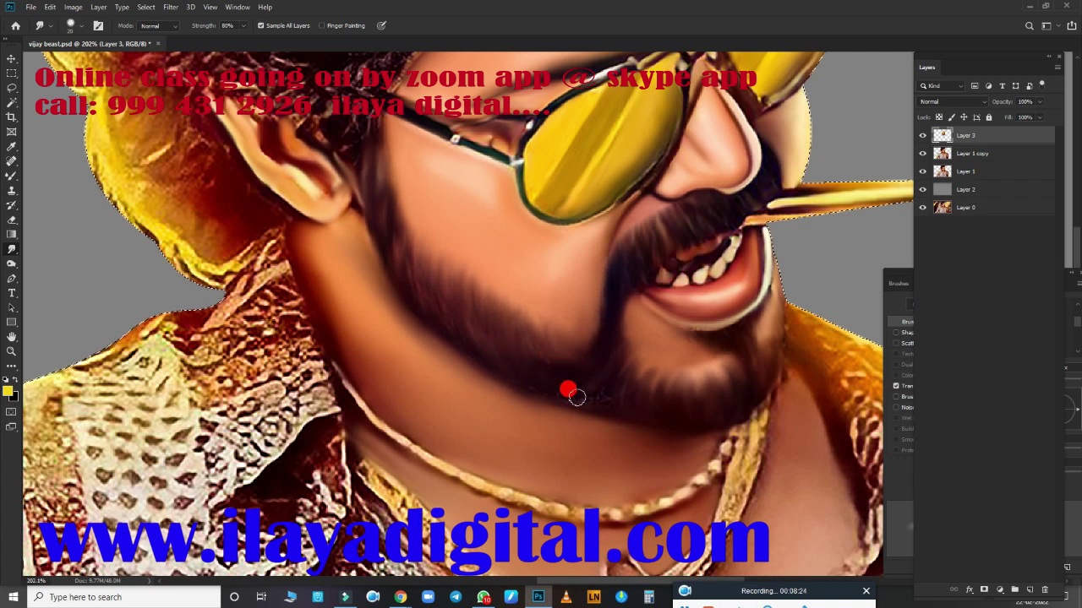
left_click_drag(674, 342, 703, 336)
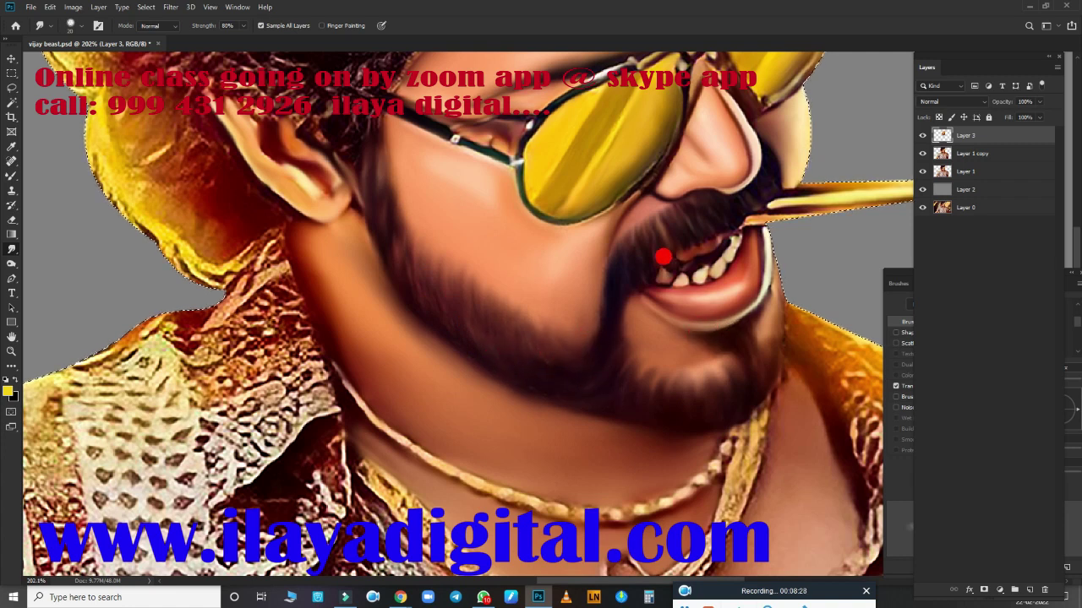
scroll(663, 256, "down", 3)
scroll(411, 362, "down", 2)
Step: Smudge the left arm's edge and surface up to a plain sleeve cuff
scroll(514, 451, "down", 1)
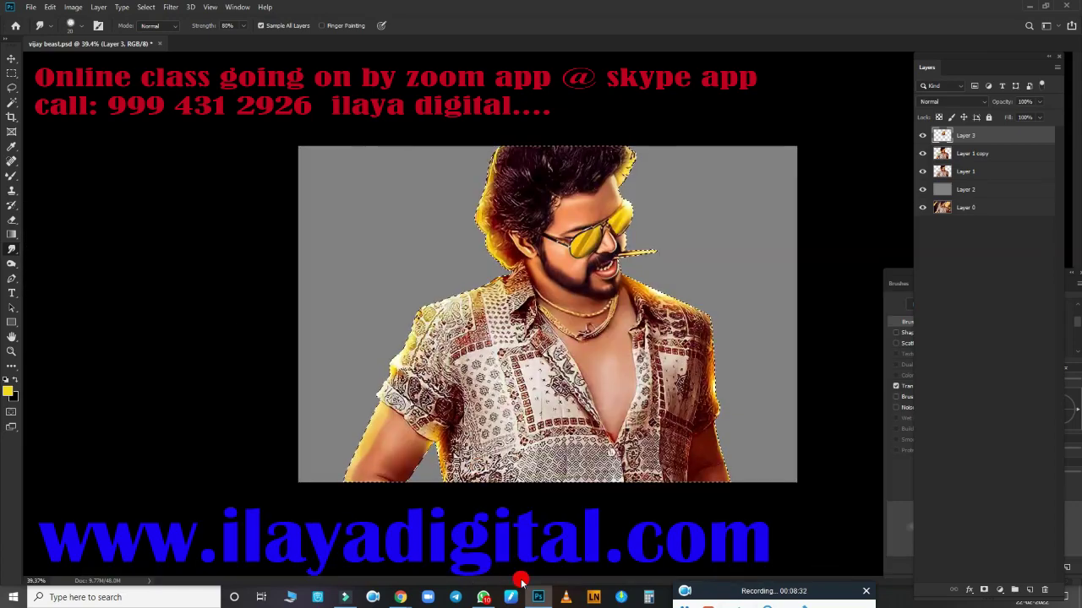
scroll(575, 343, "up", 3)
scroll(500, 295, "up", 2)
scroll(370, 285, "down", 3)
scroll(467, 294, "up", 2)
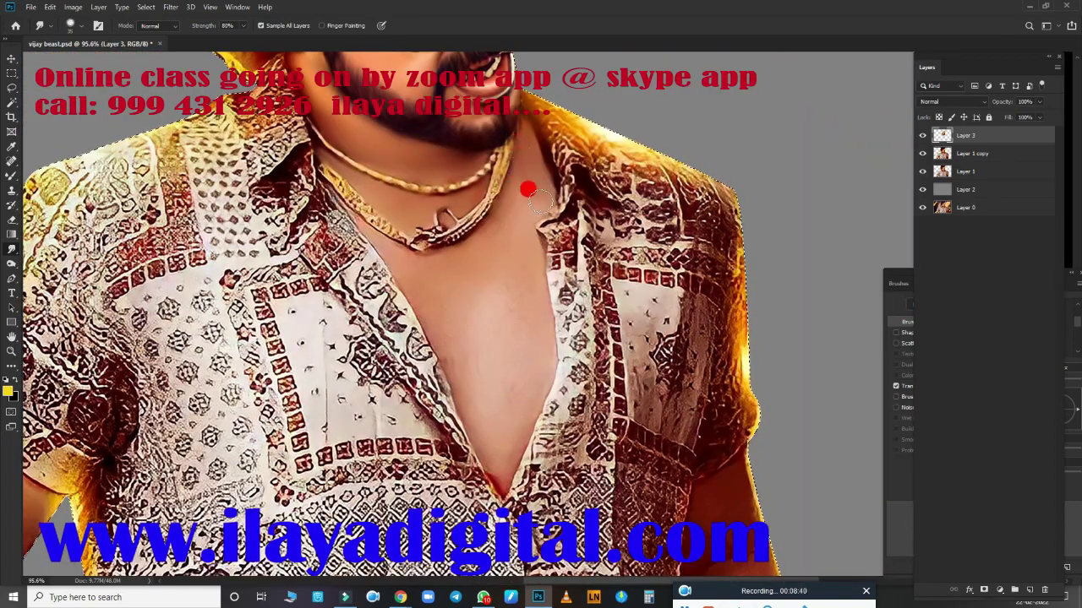
scroll(516, 277, "up", 1)
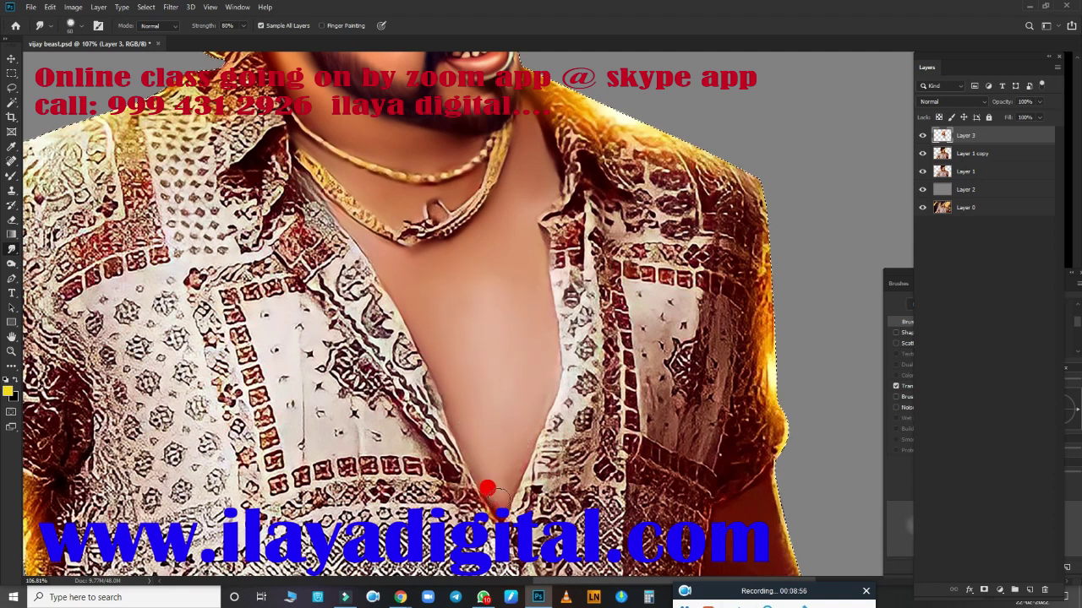
scroll(676, 380, "down", 3)
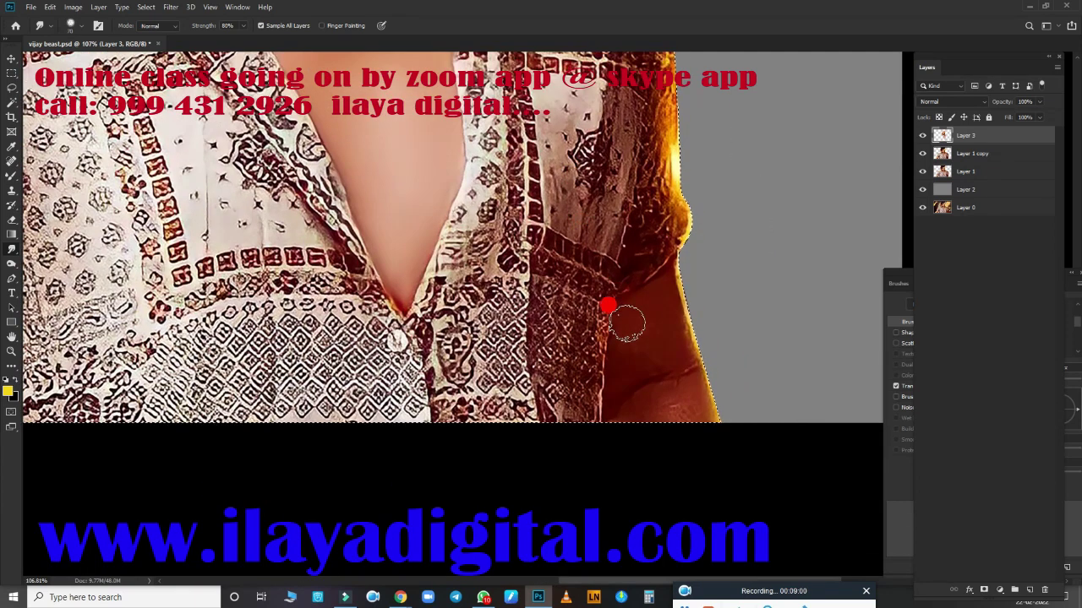
mouse_move(670, 309)
left_mouse_down()
mouse_move(668, 292)
mouse_move(689, 429)
left_mouse_up()
scroll(128, 381, "left", 5)
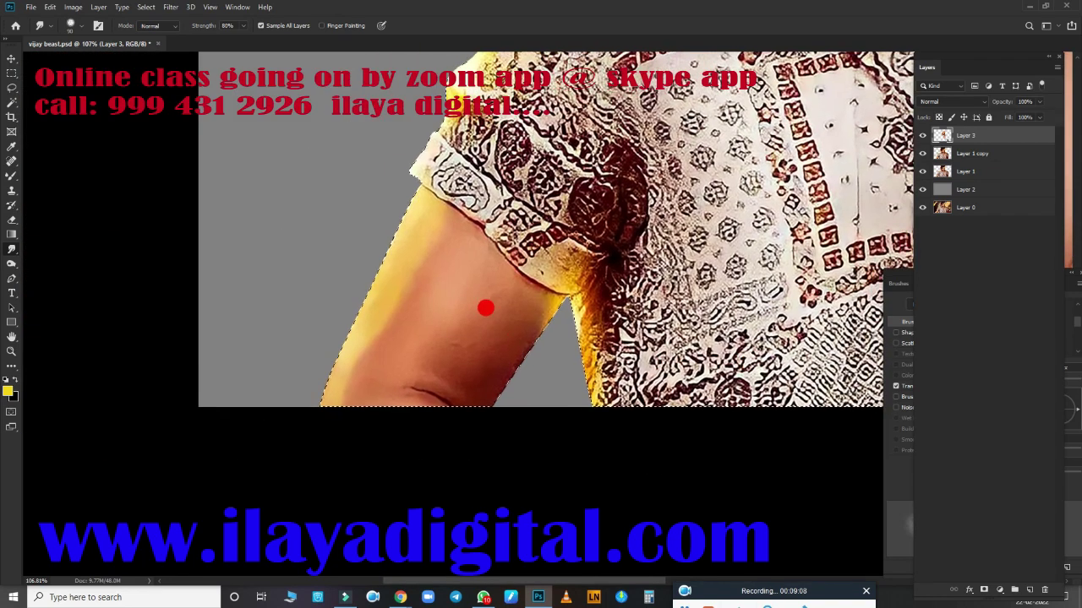
mouse_move(407, 206)
left_mouse_down()
mouse_move(329, 343)
mouse_move(398, 302)
mouse_move(499, 299)
mouse_move(516, 282)
mouse_move(386, 360)
mouse_move(483, 270)
left_mouse_up()
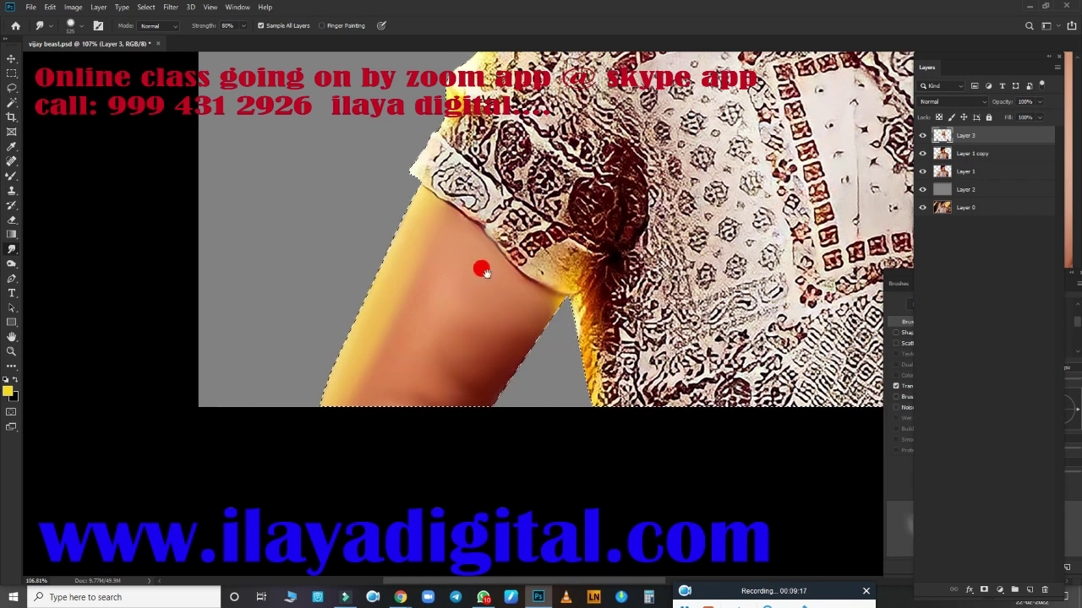
scroll(482, 271, "up", 3)
mouse_move(360, 358)
left_mouse_down()
mouse_move(310, 341)
mouse_move(444, 441)
mouse_move(333, 295)
mouse_move(374, 321)
mouse_move(398, 357)
mouse_move(494, 423)
left_mouse_up()
mouse_move(495, 422)
left_mouse_down()
mouse_move(361, 239)
mouse_move(384, 176)
mouse_move(464, 116)
mouse_move(363, 270)
mouse_move(466, 315)
mouse_move(464, 374)
mouse_move(381, 335)
mouse_move(482, 346)
mouse_move(528, 443)
left_mouse_up()
Step: Smear the shoulder, chest pocket and collar pattern into smooth fabric
mouse_move(449, 129)
left_mouse_down()
mouse_move(414, 202)
mouse_move(574, 136)
mouse_move(480, 169)
mouse_move(507, 135)
left_mouse_up()
mouse_move(526, 271)
left_mouse_down()
mouse_move(495, 287)
mouse_move(557, 346)
mouse_move(668, 343)
mouse_move(495, 290)
left_mouse_up()
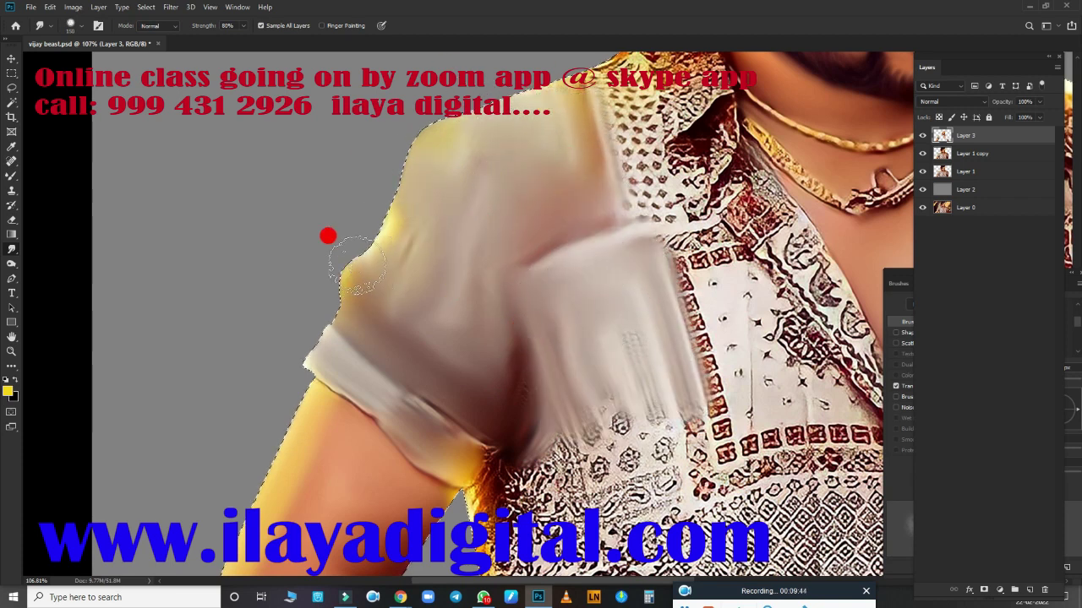
scroll(490, 169, "down", 5)
mouse_move(371, 215)
left_mouse_down()
mouse_move(327, 208)
mouse_move(381, 217)
mouse_move(425, 174)
mouse_move(525, 189)
mouse_move(355, 282)
mouse_move(553, 276)
mouse_move(575, 287)
mouse_move(658, 183)
mouse_move(736, 240)
mouse_move(640, 295)
left_mouse_up()
scroll(520, 332, "up", 5)
mouse_move(536, 212)
left_mouse_down()
mouse_move(512, 181)
mouse_move(579, 253)
mouse_move(662, 387)
mouse_move(565, 239)
mouse_move(469, 244)
mouse_move(560, 358)
mouse_move(485, 364)
mouse_move(514, 432)
mouse_move(592, 410)
mouse_move(642, 442)
mouse_move(556, 312)
mouse_move(558, 431)
mouse_move(376, 80)
mouse_move(403, 169)
mouse_move(447, 178)
left_mouse_up()
Step: Smooth the patterned collar, neck shadow and left sleeve hem
scroll(479, 174, "up", 5)
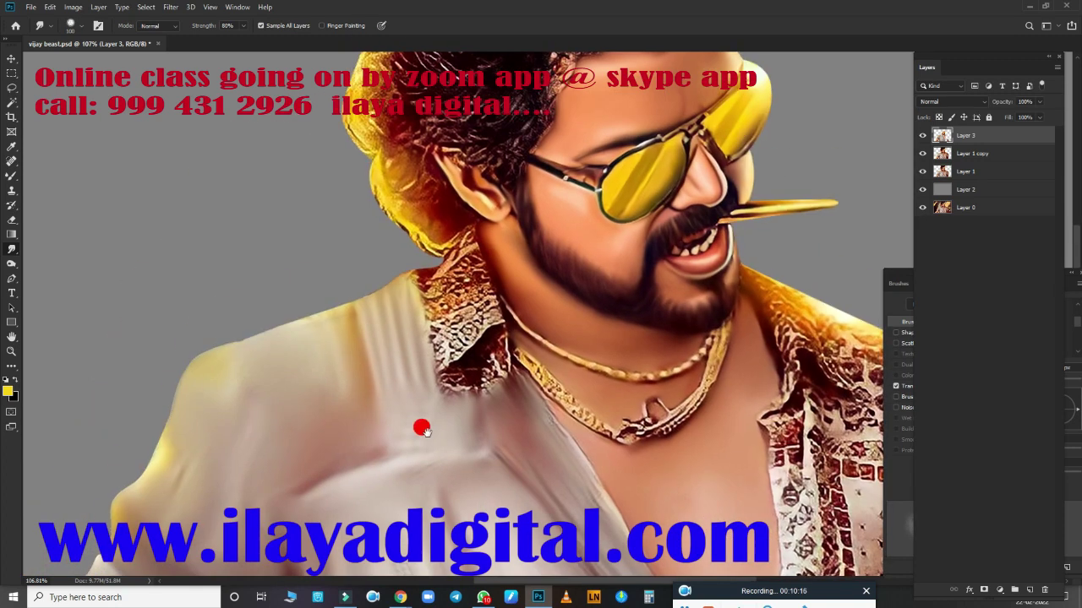
mouse_move(409, 270)
left_mouse_down()
mouse_move(431, 281)
mouse_move(466, 260)
mouse_move(478, 311)
mouse_move(437, 317)
left_mouse_up()
mouse_move(468, 370)
left_mouse_down()
mouse_move(495, 334)
mouse_move(503, 339)
mouse_move(443, 387)
mouse_move(408, 256)
left_mouse_up()
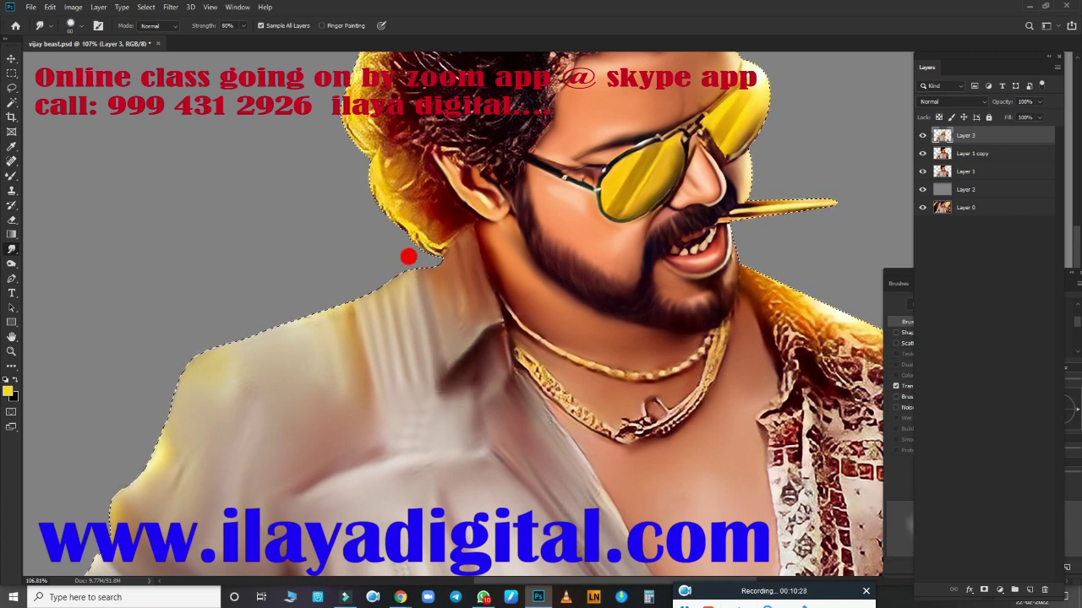
mouse_move(502, 365)
left_mouse_down()
mouse_move(483, 420)
mouse_move(417, 437)
mouse_move(364, 367)
mouse_move(383, 354)
mouse_move(212, 410)
mouse_move(212, 391)
mouse_move(304, 436)
mouse_move(278, 304)
left_mouse_up()
scroll(244, 355, "down", 3)
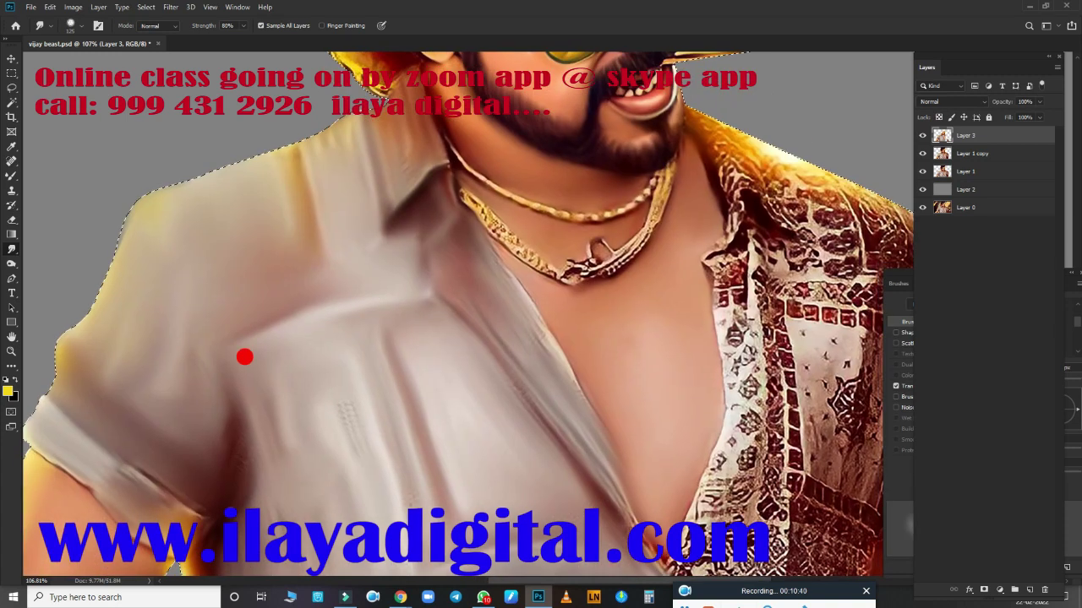
scroll(304, 401, "down", 3)
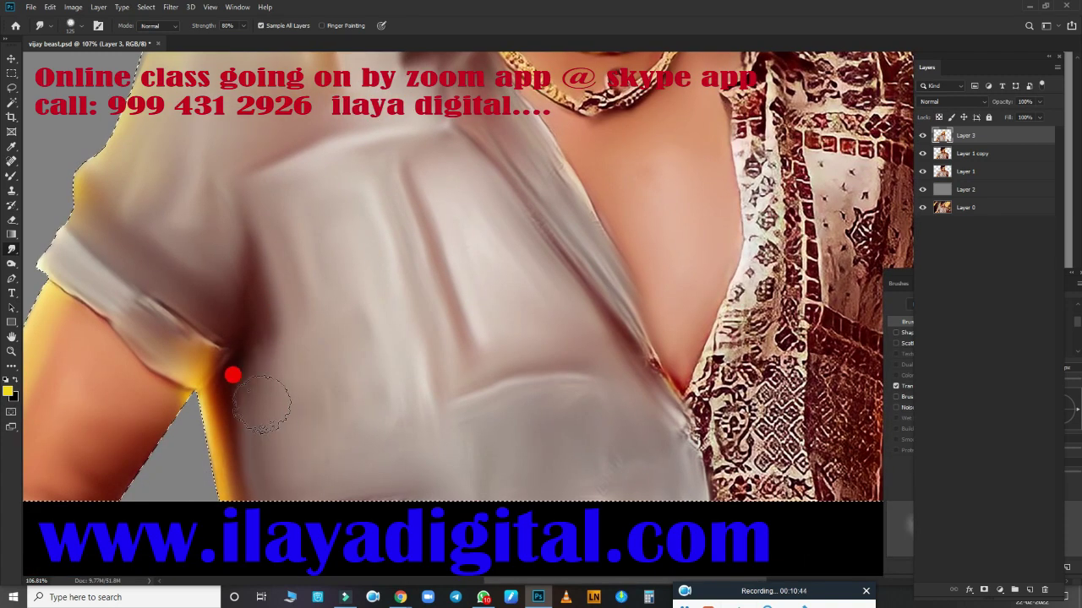
mouse_move(232, 375)
left_mouse_down()
mouse_move(174, 329)
mouse_move(180, 300)
left_mouse_up()
Step: Streak the white collar edge, neck-side pattern and right shoulder fabric smooth
scroll(180, 300, "up", 2)
scroll(369, 270, "right", 4)
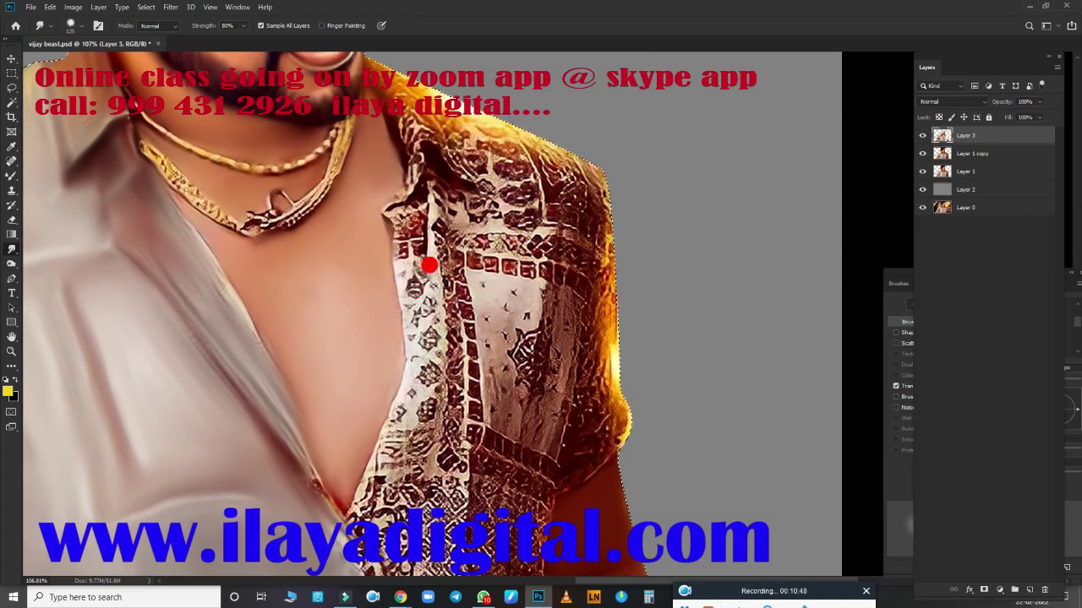
left_click_drag(394, 213, 398, 473)
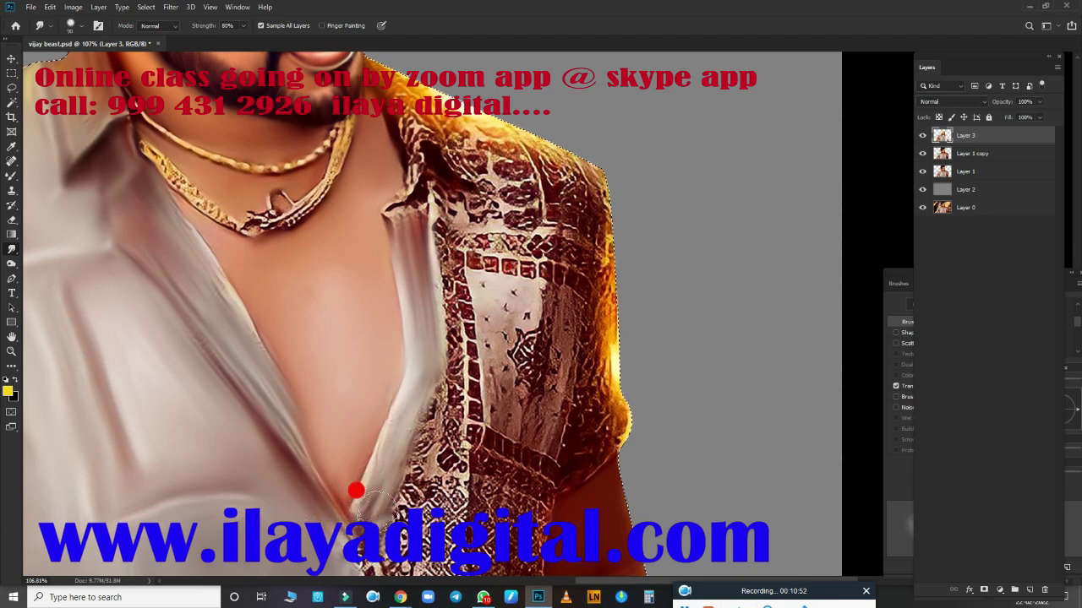
mouse_move(425, 212)
left_mouse_down()
mouse_move(476, 299)
mouse_move(464, 366)
mouse_move(500, 406)
left_mouse_up()
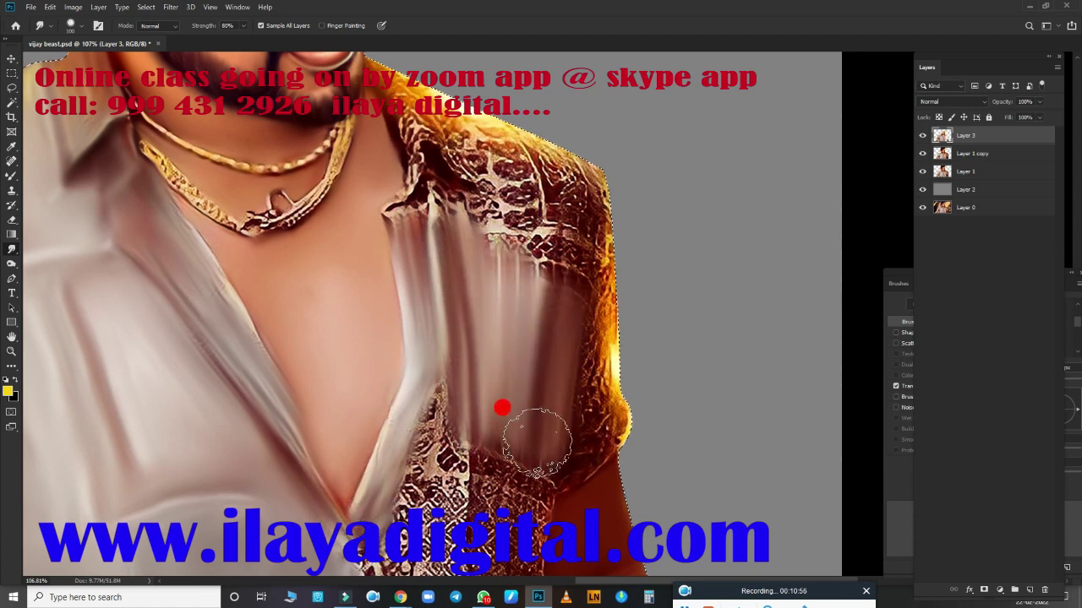
mouse_move(409, 184)
left_mouse_down()
mouse_move(387, 217)
mouse_move(407, 134)
left_mouse_up()
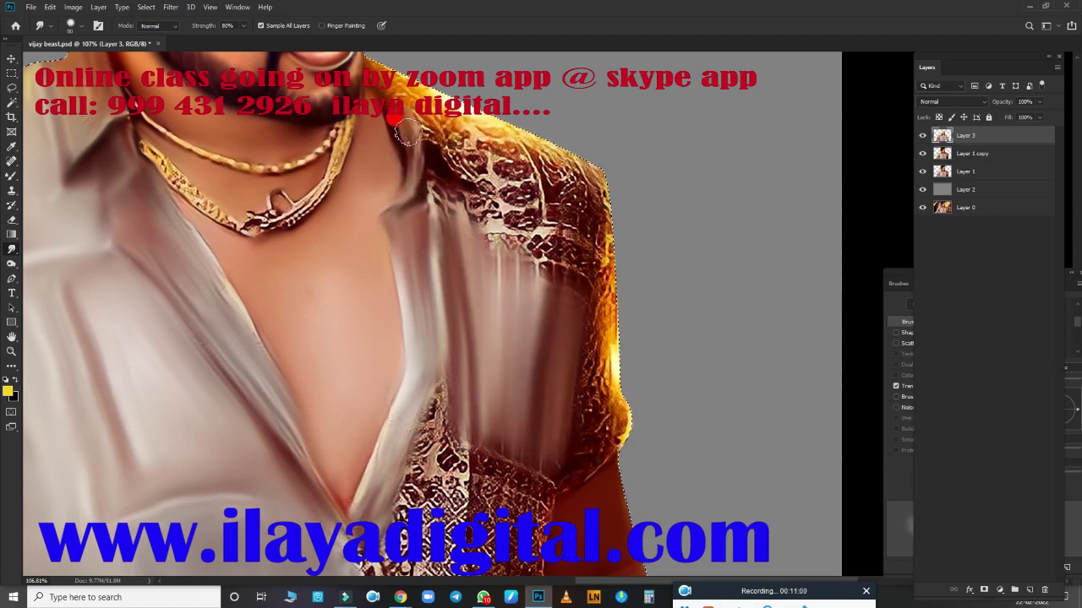
left_click_drag(478, 96, 526, 117)
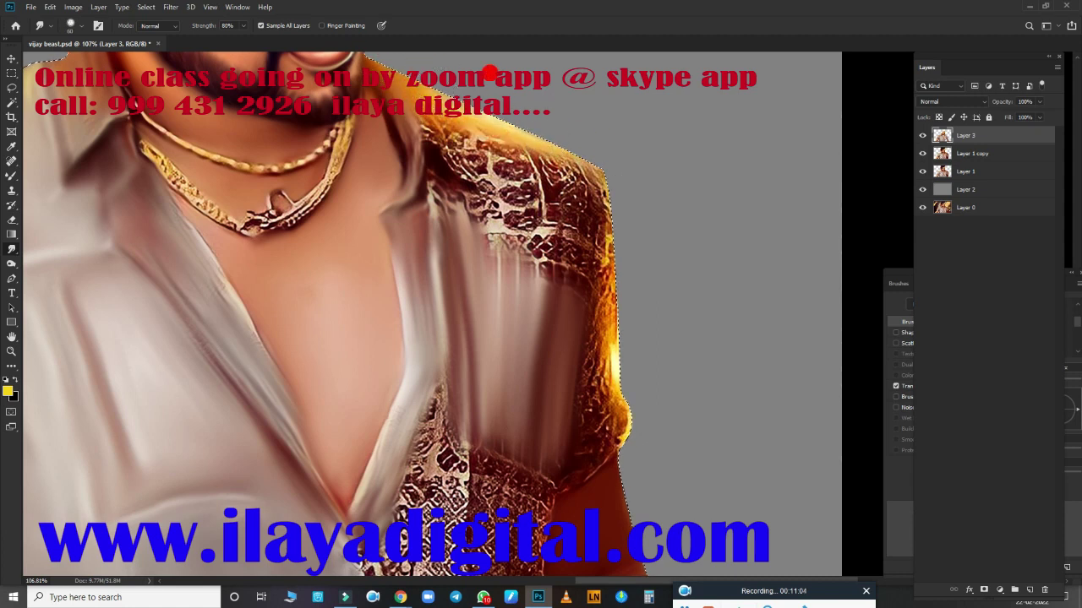
mouse_move(491, 74)
left_mouse_down()
mouse_move(451, 121)
mouse_move(473, 144)
mouse_move(448, 131)
mouse_move(416, 185)
mouse_move(481, 152)
mouse_move(548, 186)
left_mouse_up()
left_click_drag(567, 231, 608, 394)
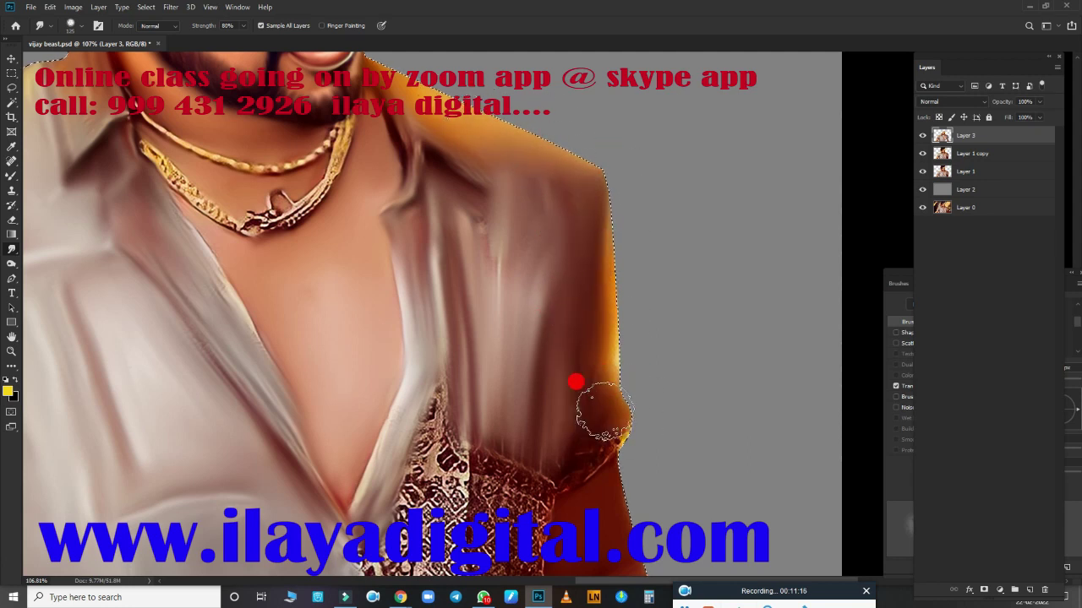
scroll(567, 362, "down", 5)
scroll(567, 361, "left", 3)
mouse_move(557, 178)
left_mouse_down()
mouse_move(482, 316)
mouse_move(552, 365)
mouse_move(623, 270)
mouse_move(608, 342)
left_mouse_up()
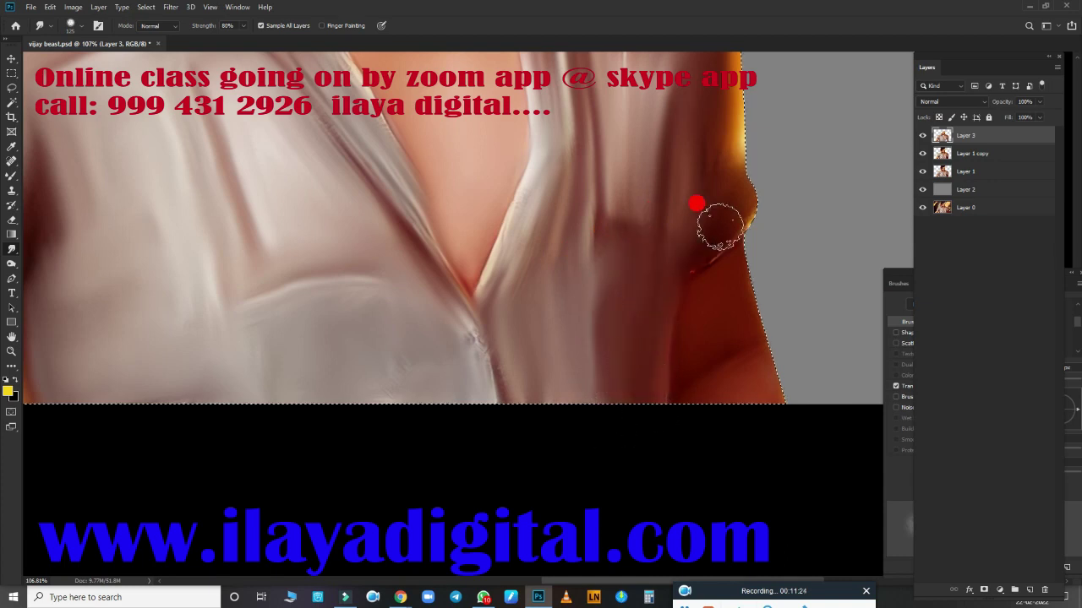
key("ctrl+0")
Step: Trace a closed Pen path around both gold neck chains, abandoning an initial lasso attempt
key("l")
scroll(646, 202, "up", 5)
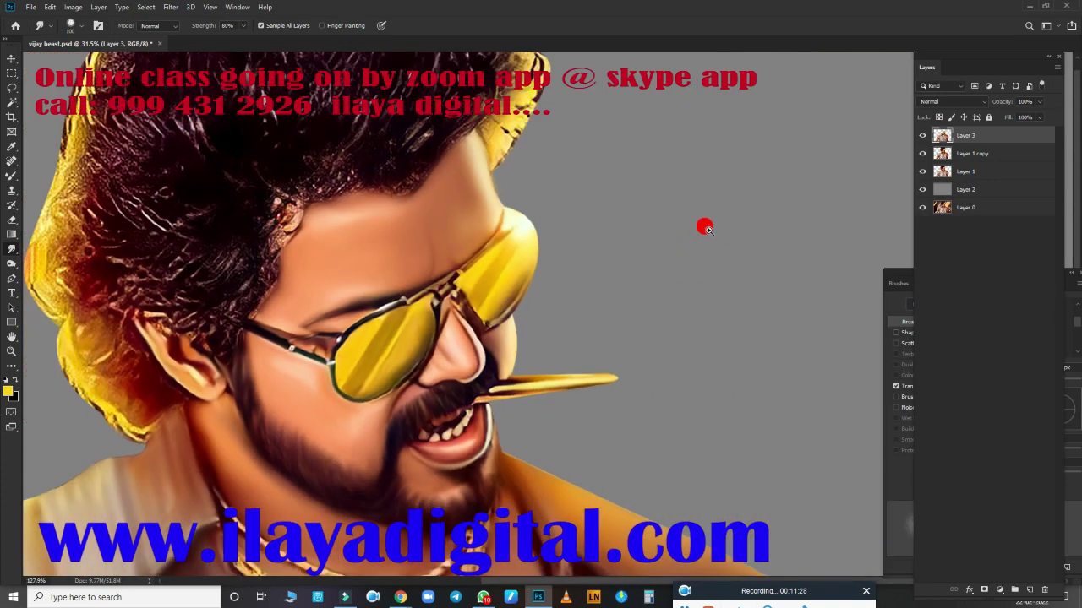
scroll(601, 279, "down", 3)
left_click_drag(373, 231, 334, 190)
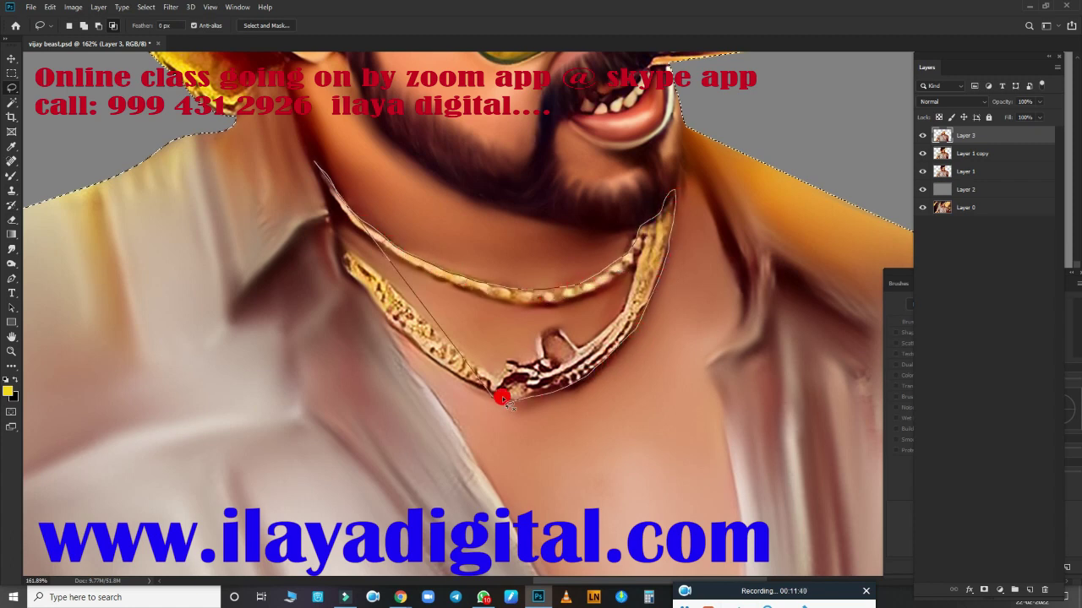
key("Escape")
mouse_move(320, 165)
left_mouse_down()
mouse_move(350, 215)
mouse_move(403, 256)
left_mouse_up()
scroll(448, 319, "up", 2)
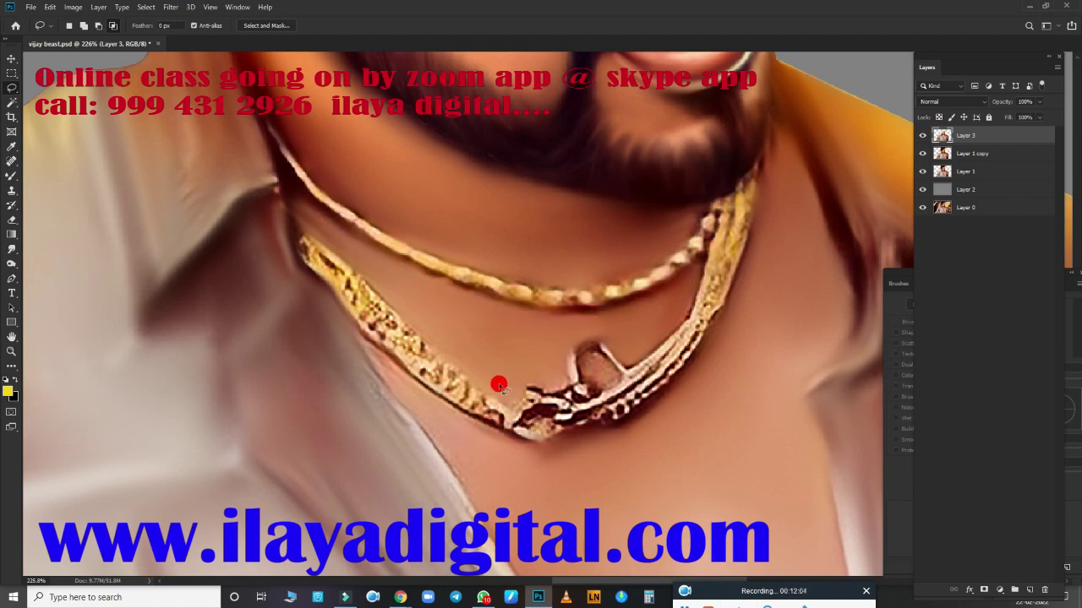
key("p")
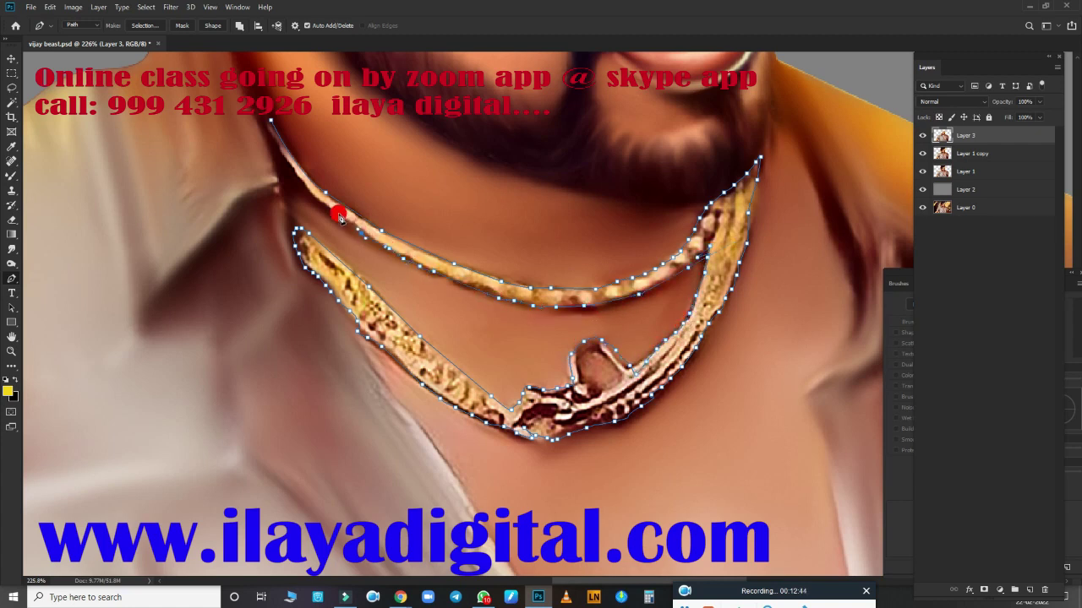
left_click(275, 131)
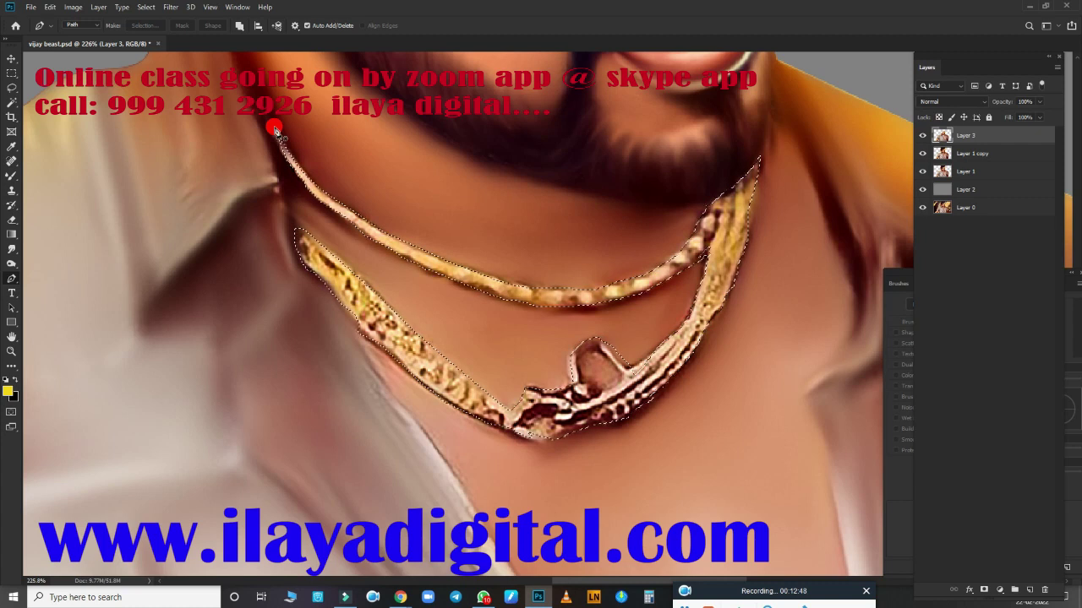
Step: Load the chain selection and push Color Balance highlights and shadows toward yellow
key("Return")
key("ctrl+m")
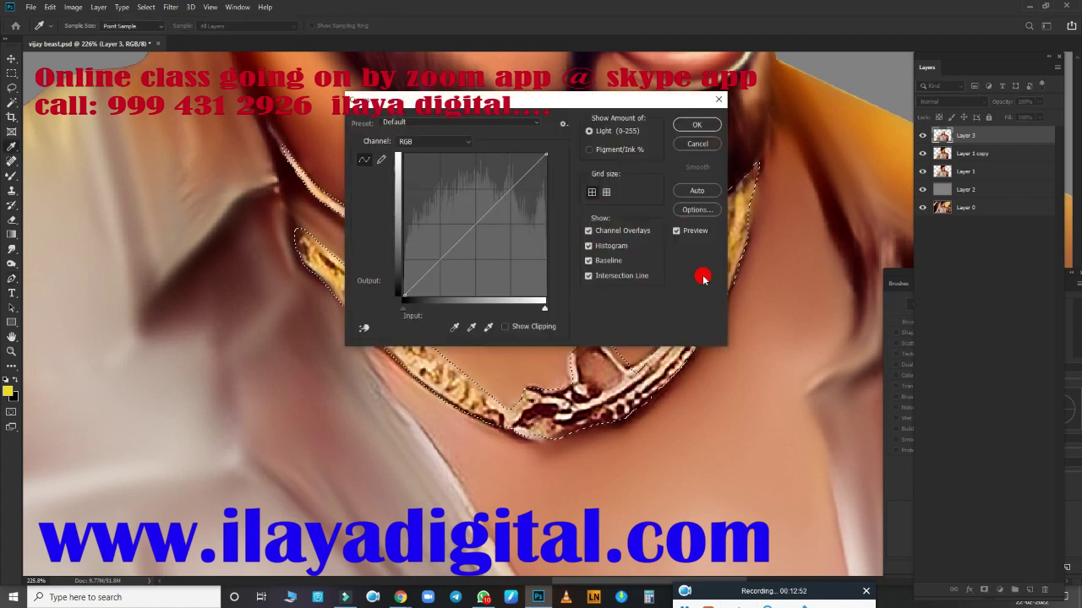
left_click(695, 124)
key("ctrl+b")
left_click(818, 255)
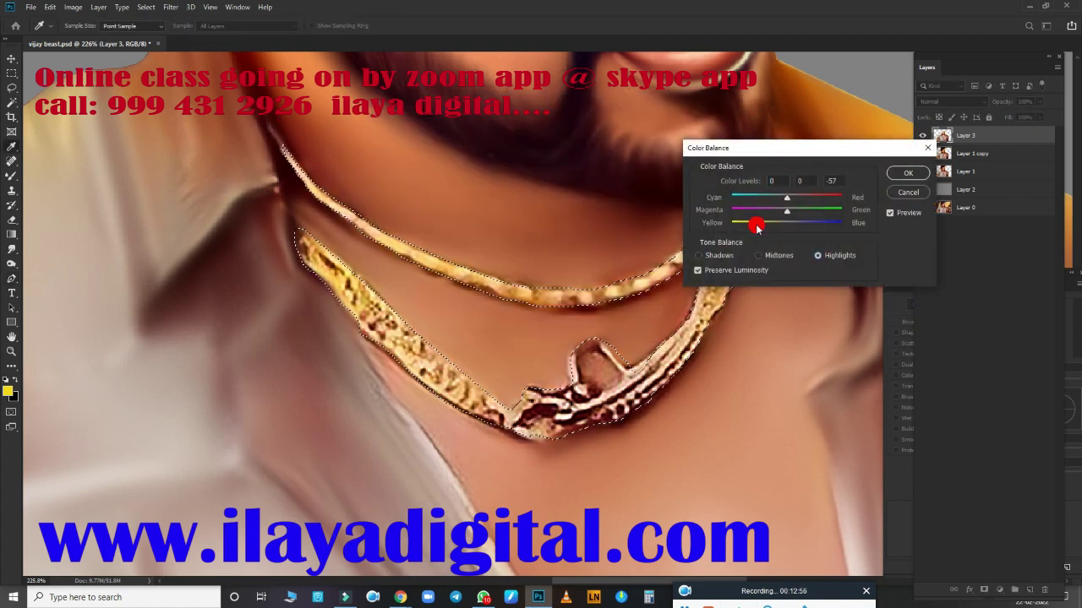
left_click_drag(785, 222, 708, 224)
left_click(720, 255)
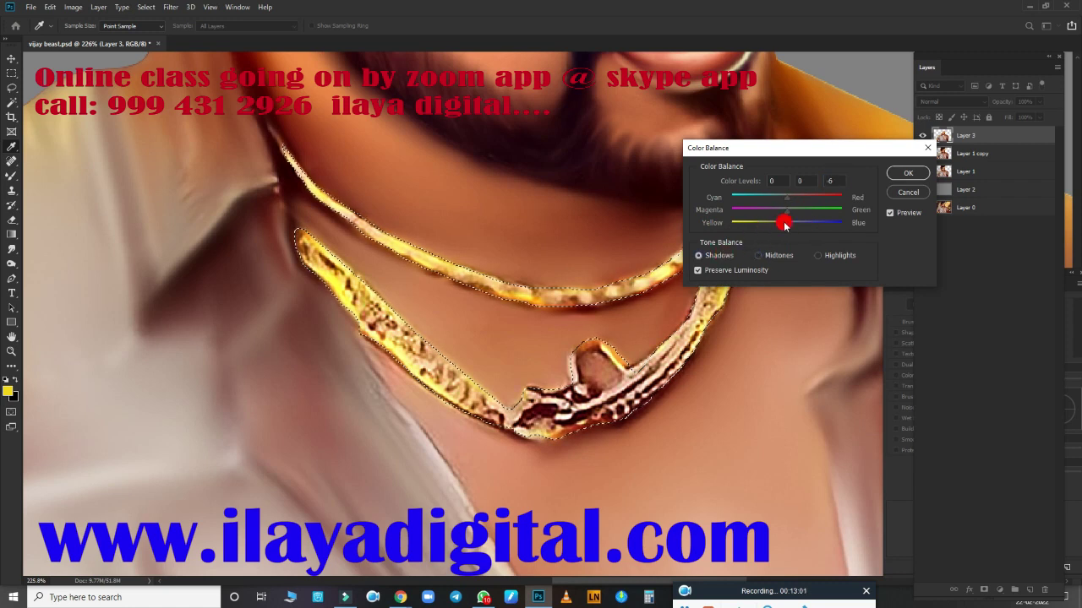
mouse_move(787, 224)
left_mouse_down()
mouse_move(743, 224)
mouse_move(811, 209)
left_mouse_up()
left_click(906, 173)
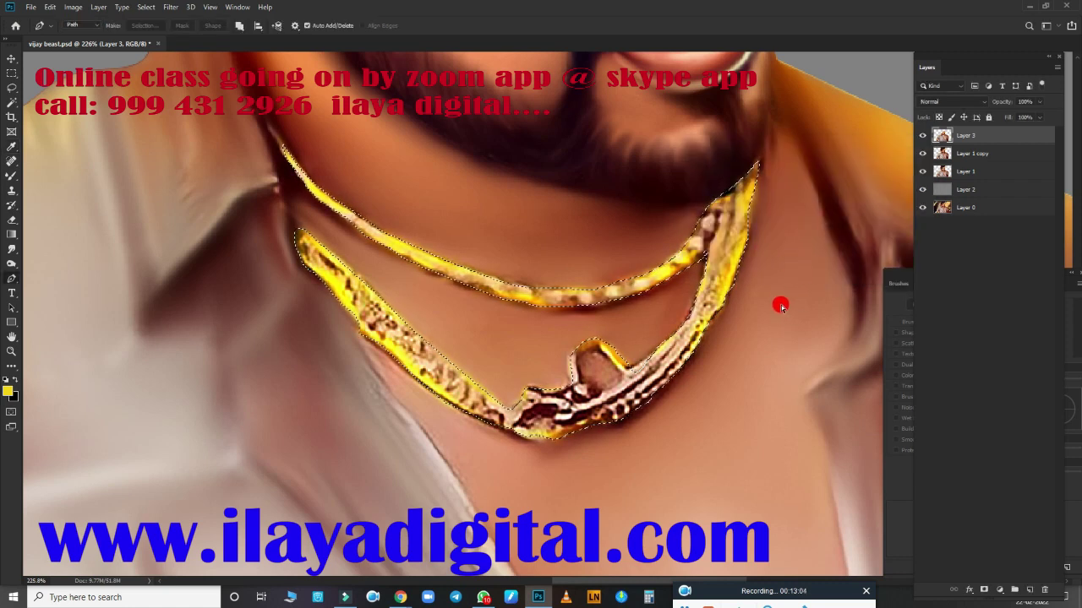
Step: On another layer, push the chains' Color Balance highlights fully toward yellow
key("ctrl+m")
mouse_move(583, 106)
left_mouse_down()
mouse_move(865, 114)
mouse_move(930, 290)
left_mouse_up()
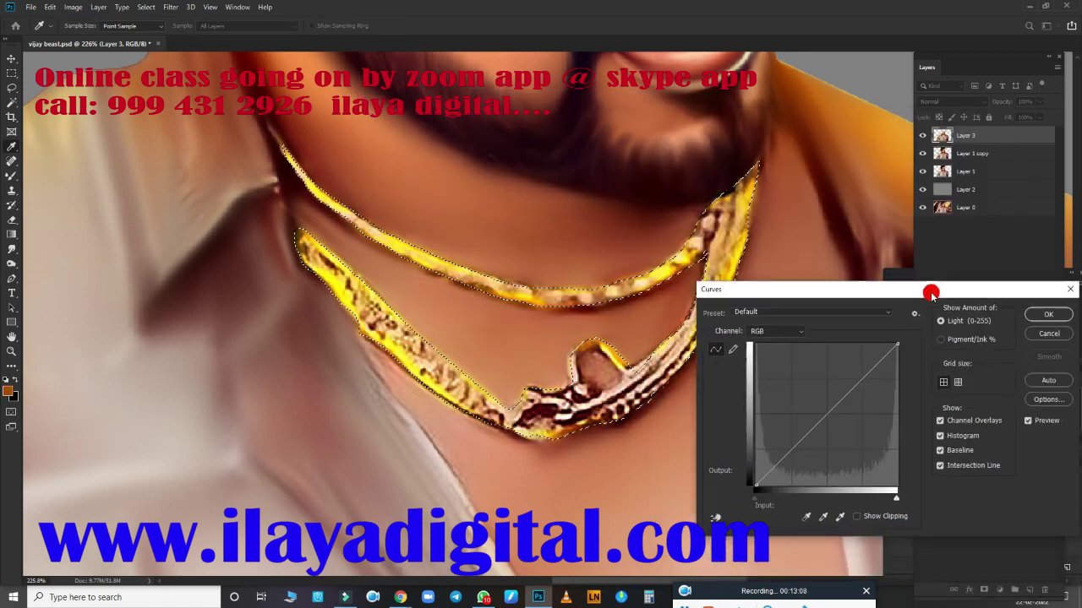
left_click(1046, 316)
key("p")
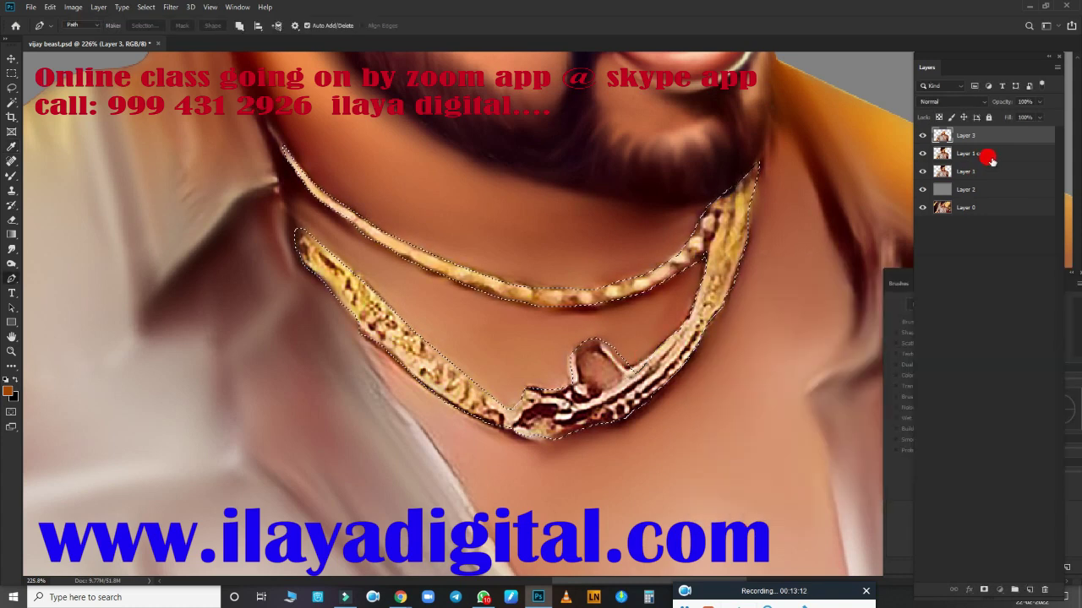
left_click(984, 155)
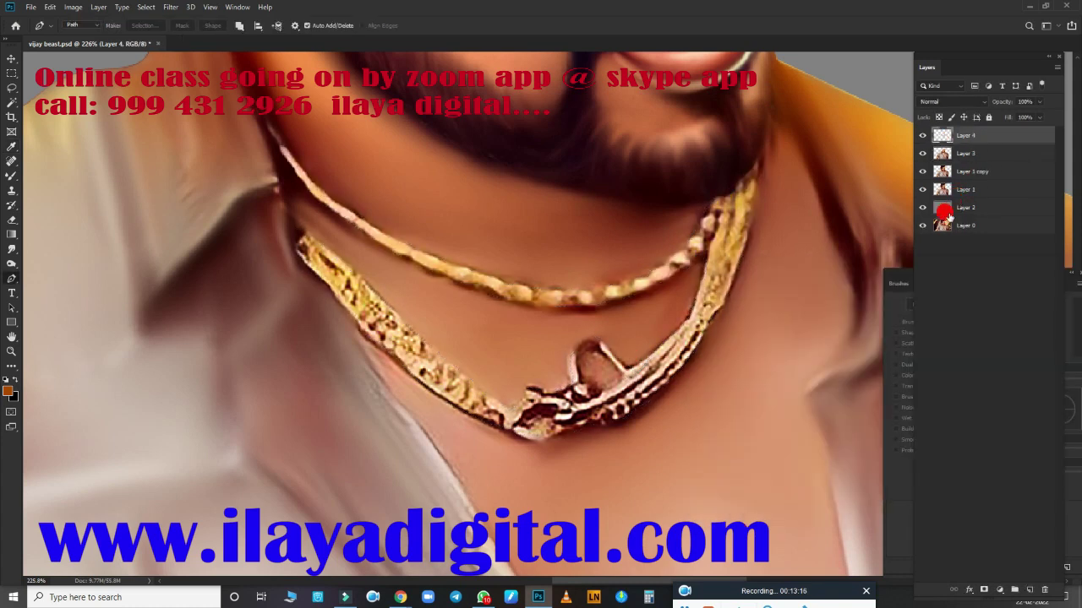
key("ctrl+b")
left_click(817, 255)
left_click_drag(785, 222, 729, 226)
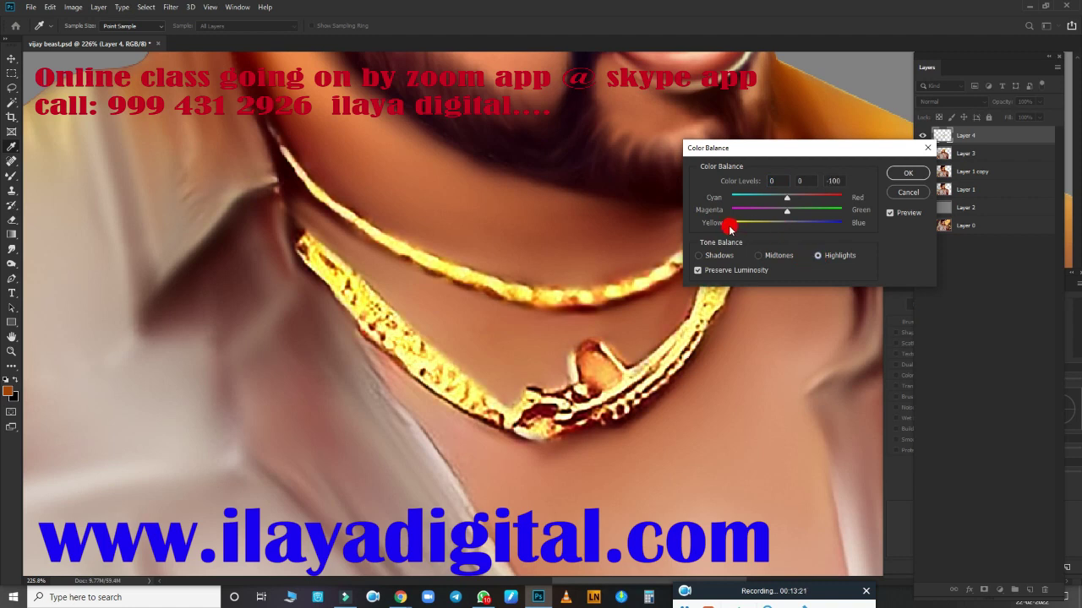
left_click(879, 183)
scroll(583, 355, "down", 5)
scroll(591, 321, "up", 3)
scroll(604, 338, "up", 2)
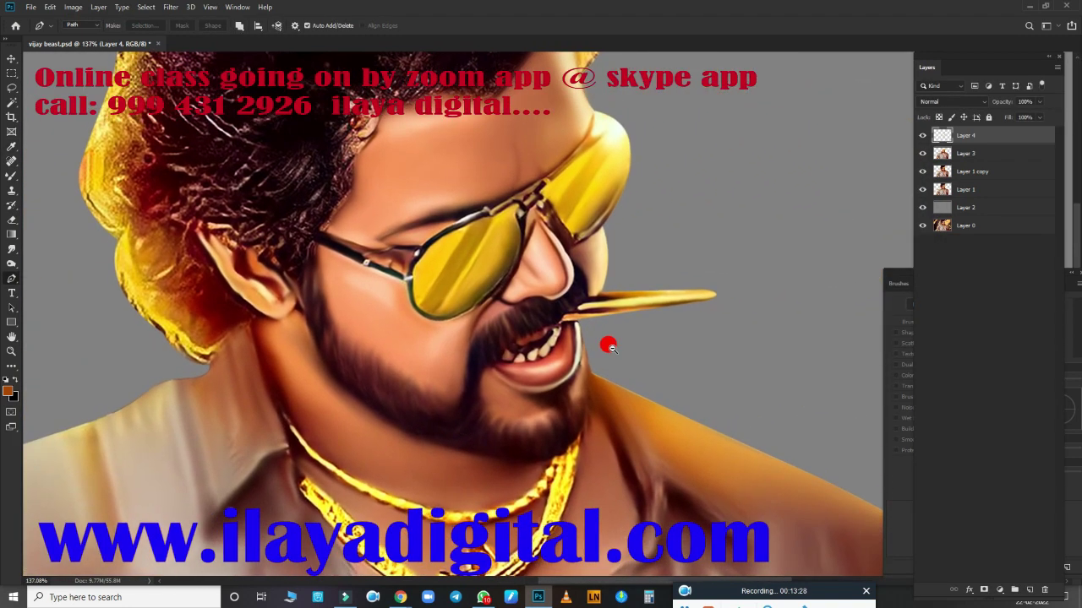
scroll(608, 345, "up", 3)
Step: Lasso and feather the cigar on Layer 3, then Color Balance it toward yellow
left_click(980, 154)
key("l")
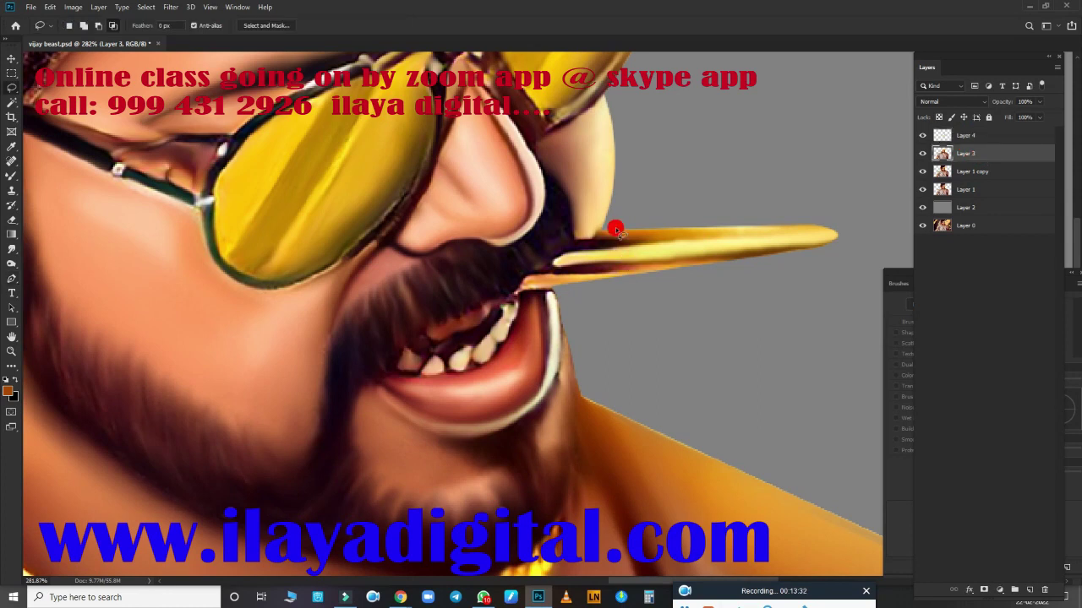
left_click_drag(868, 215, 592, 233)
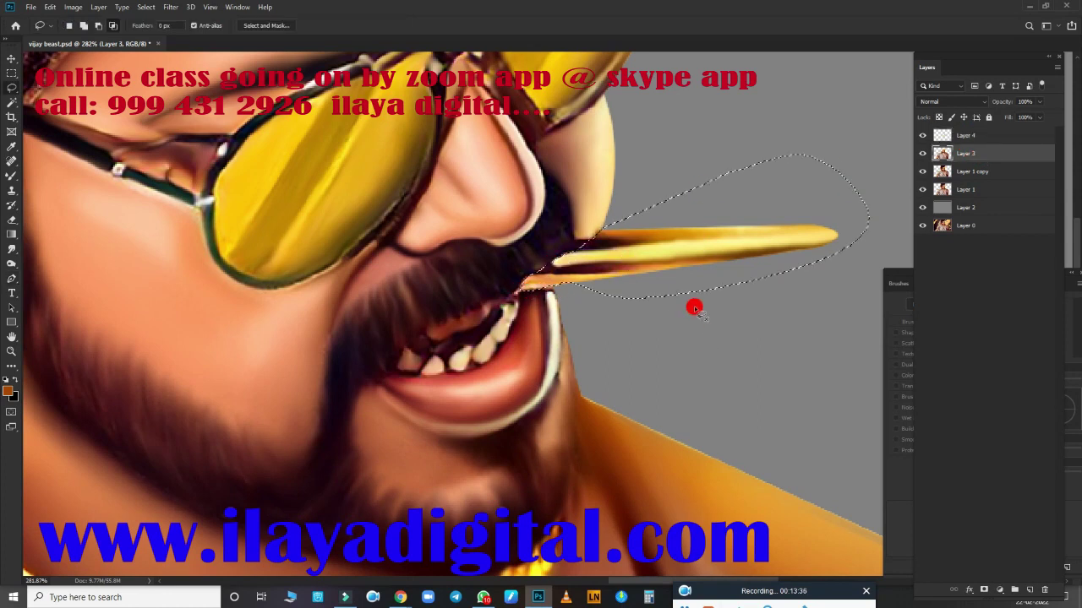
key("shift+F6")
key("Return")
key("ctrl+b")
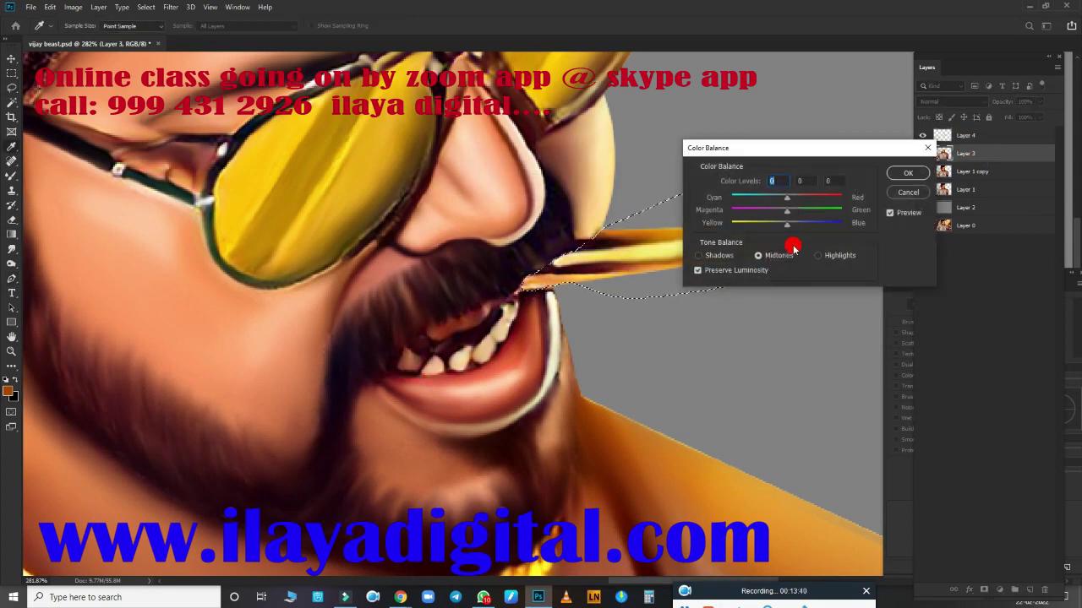
left_click(908, 173)
key("ctrl+d")
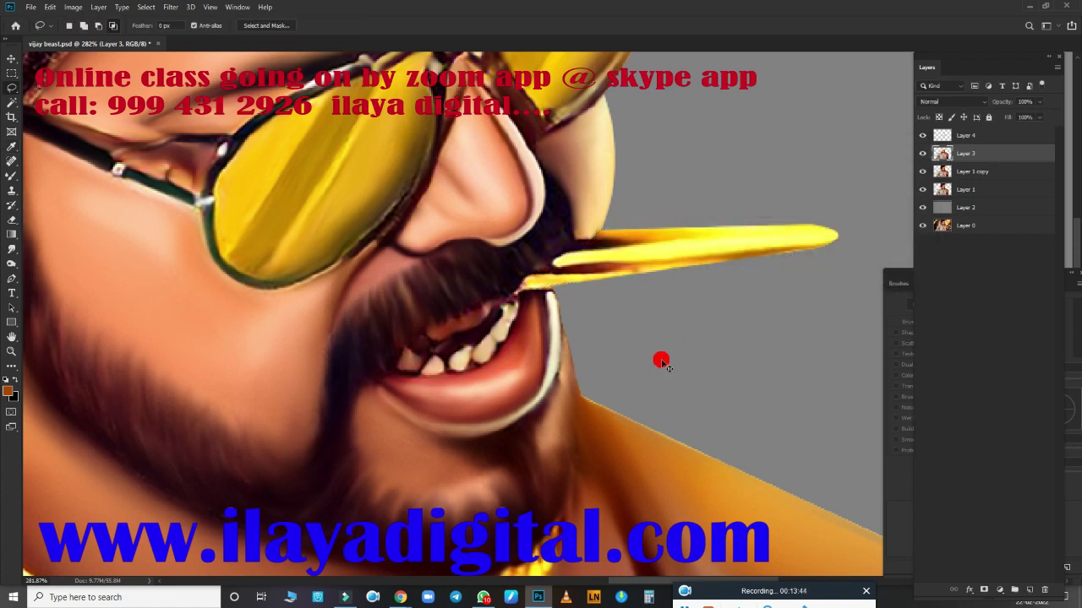
Step: Merge Layer 3 down into Layer 4
scroll(667, 347, "down", 3)
scroll(676, 330, "down", 2)
scroll(902, 180, "up", 1)
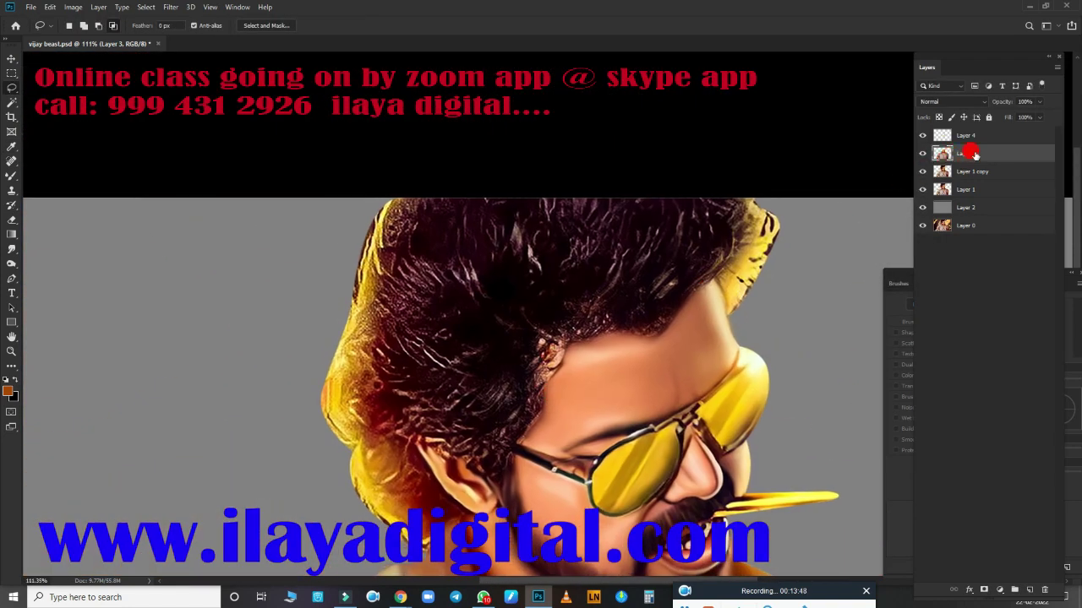
left_click(972, 135, "shift")
key("ctrl+e")
Step: Load the figure's outline as a selection and review the canvas selection options
left_click(941, 135, "ctrl")
scroll(635, 308, "up", 3)
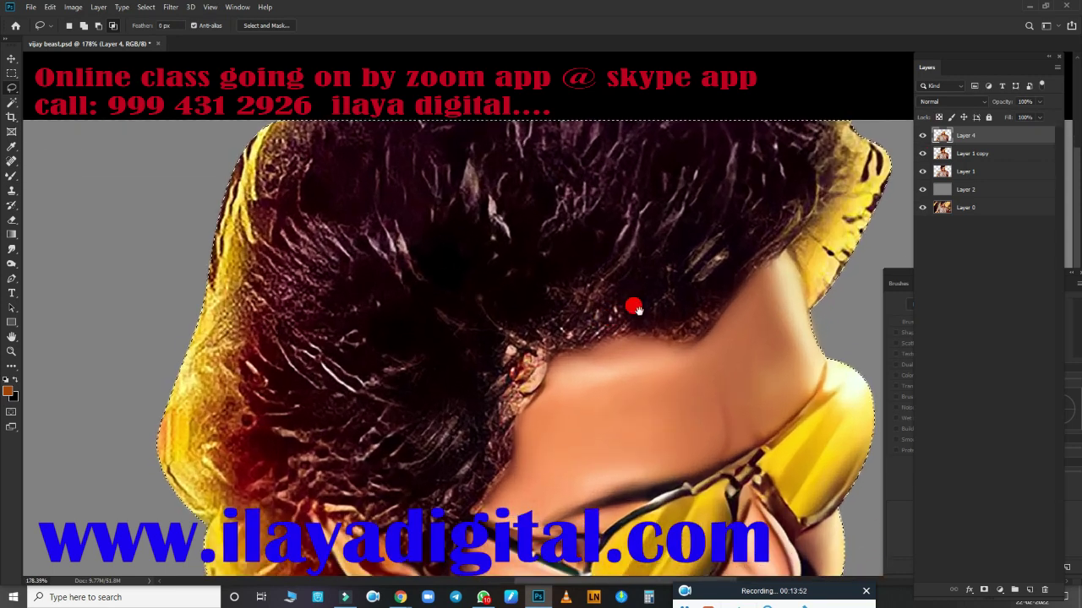
scroll(635, 308, "up", 2)
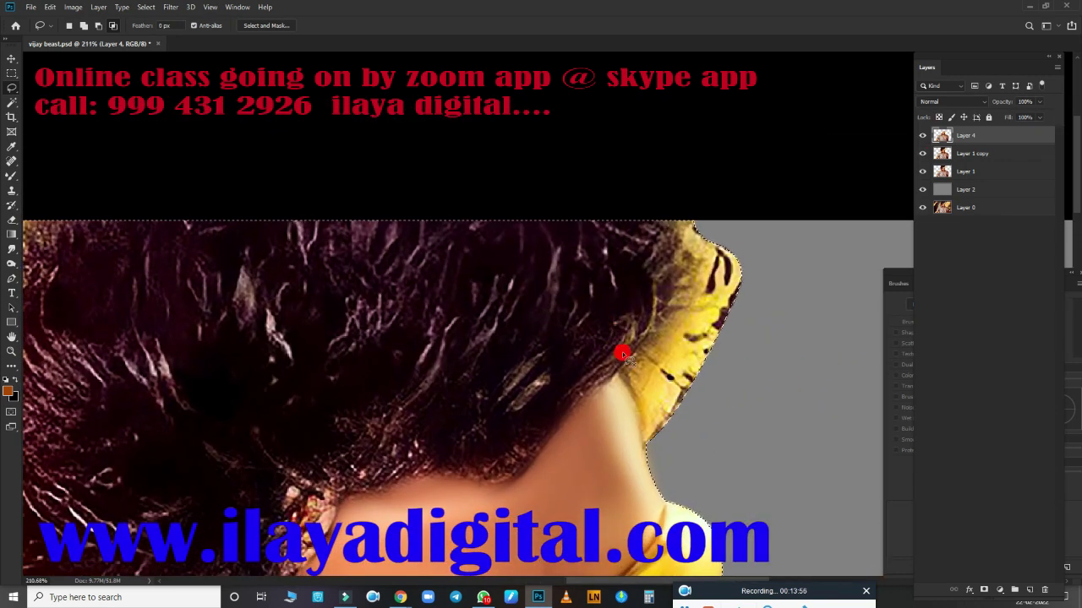
right_click(551, 319)
left_click(329, 379)
right_click(329, 384)
left_click(425, 416)
Step: Add an empty layer for hair strands and browse the Brush tool's presets, keeping the regular brush
left_click(1030, 589)
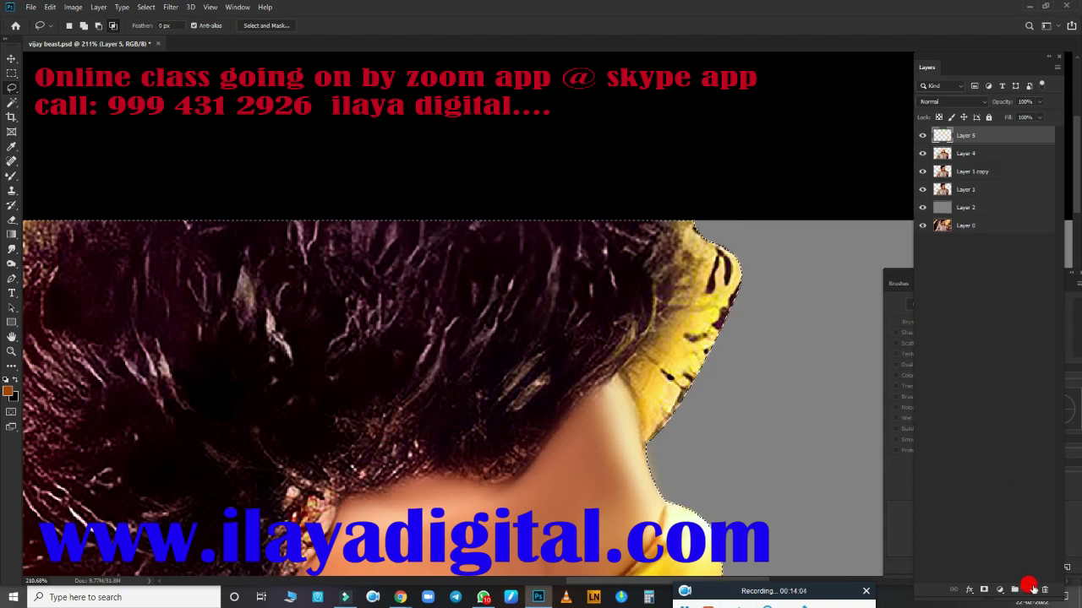
key("b")
right_click(249, 356)
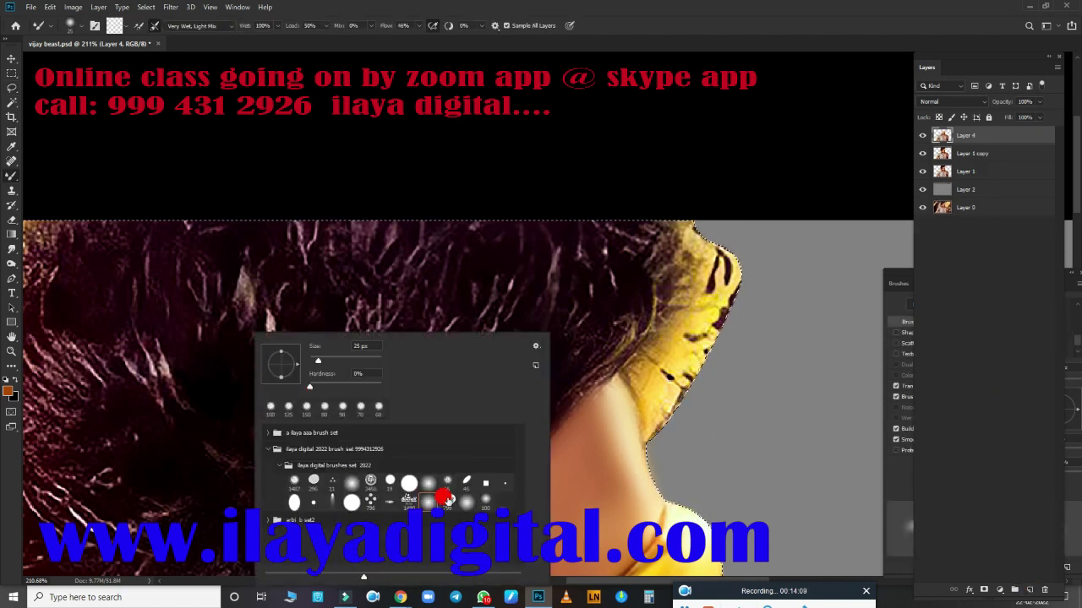
left_click(463, 480)
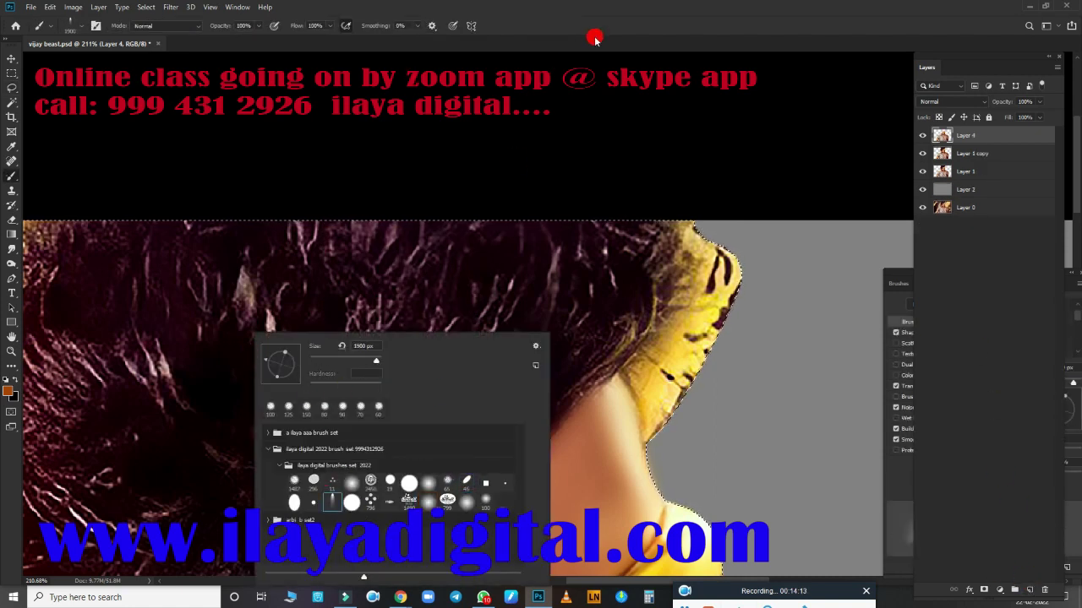
key("shift+b")
right_click(11, 175)
left_click(57, 176)
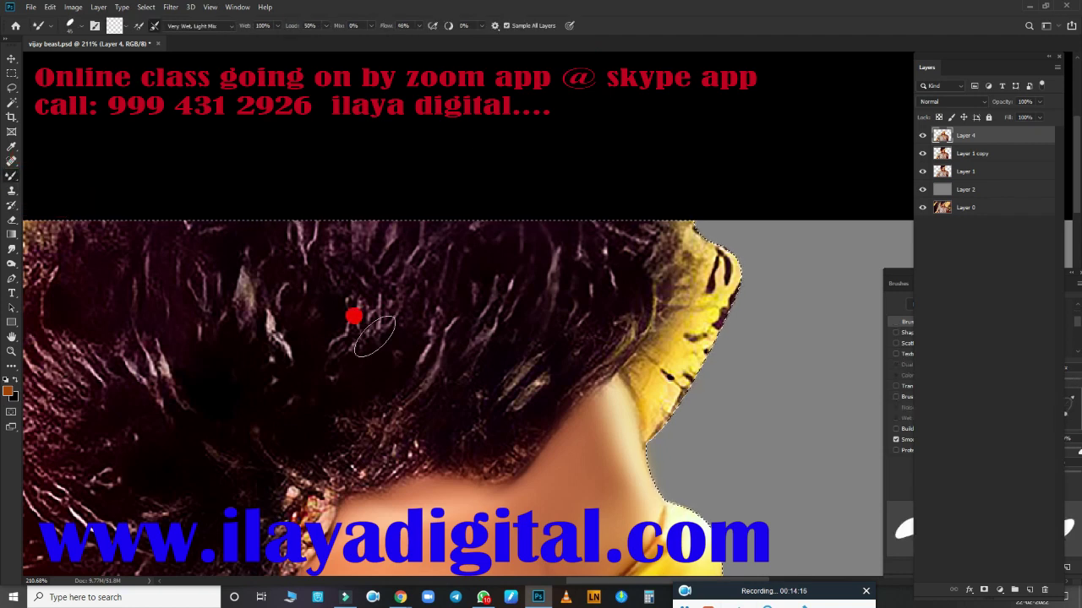
right_click(371, 320)
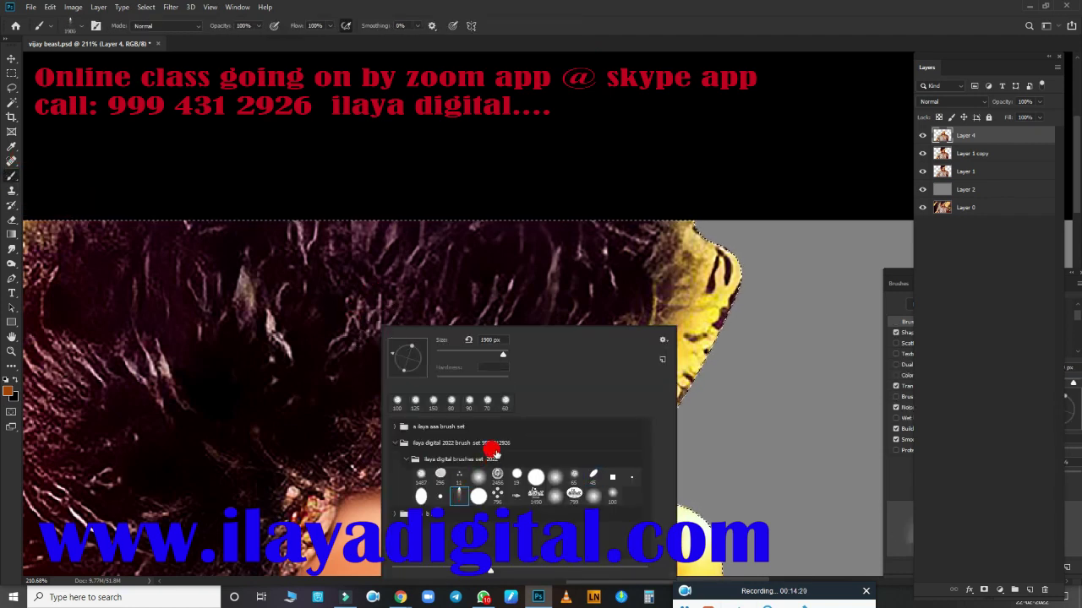
left_click(565, 28)
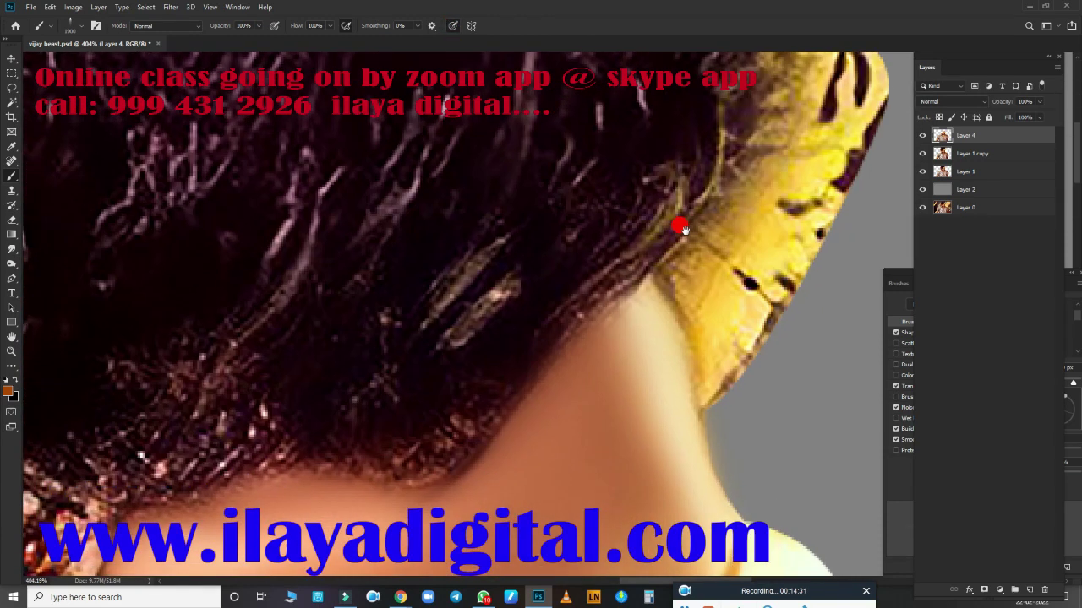
Step: Zoom in on the hair crown and bring up the Smudge tool's brush tip choices
left_click_drag(595, 338, 643, 297)
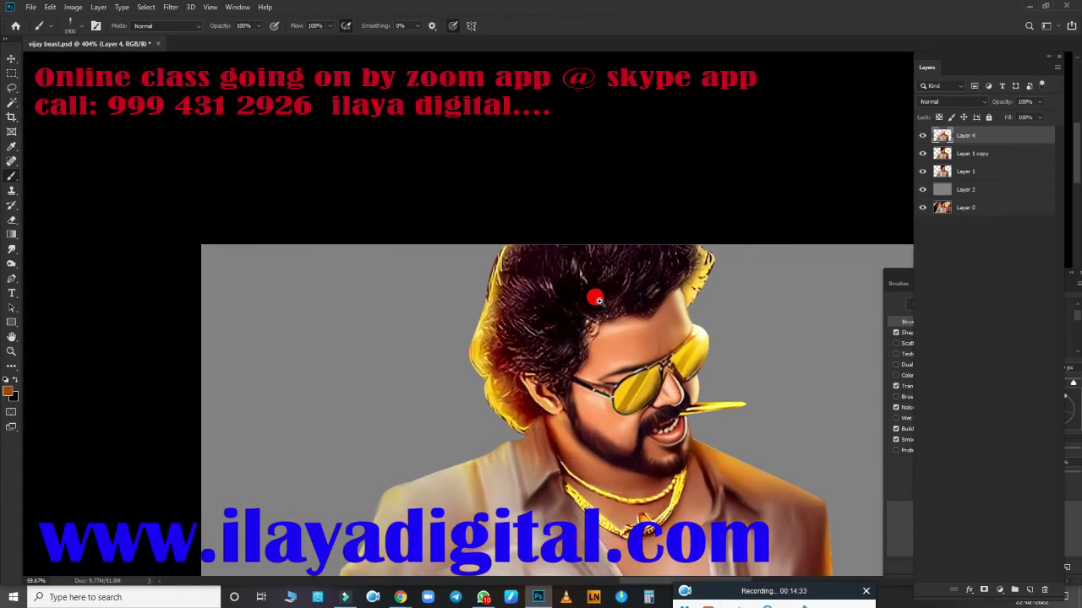
key("r")
right_click(575, 259)
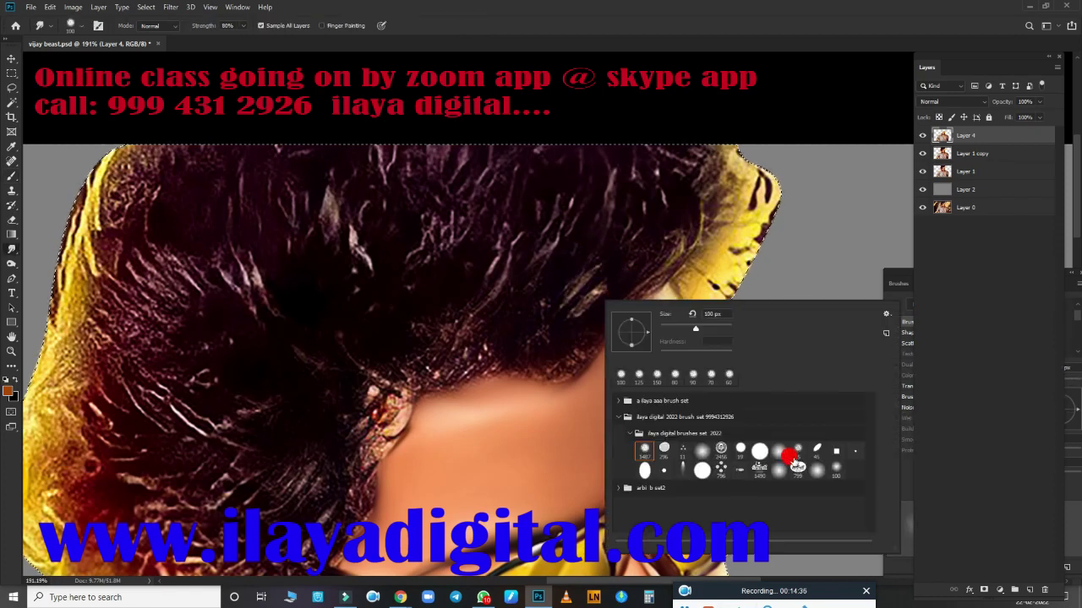
Step: Pick the 11 px tip, then a cloud-like tip, and zoom in on the cheek
left_click(683, 450)
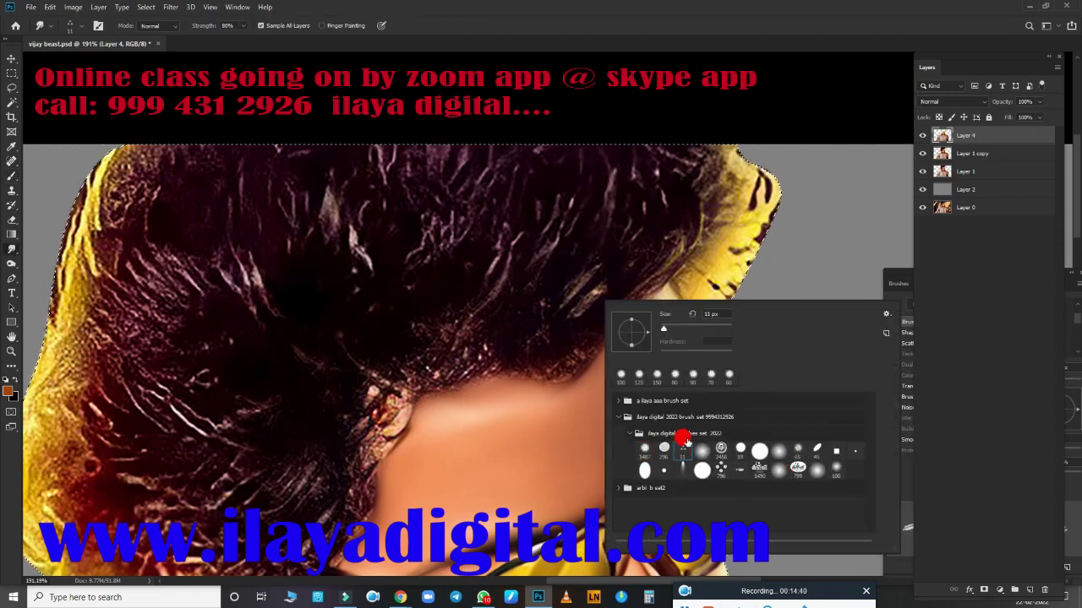
left_click(475, 353)
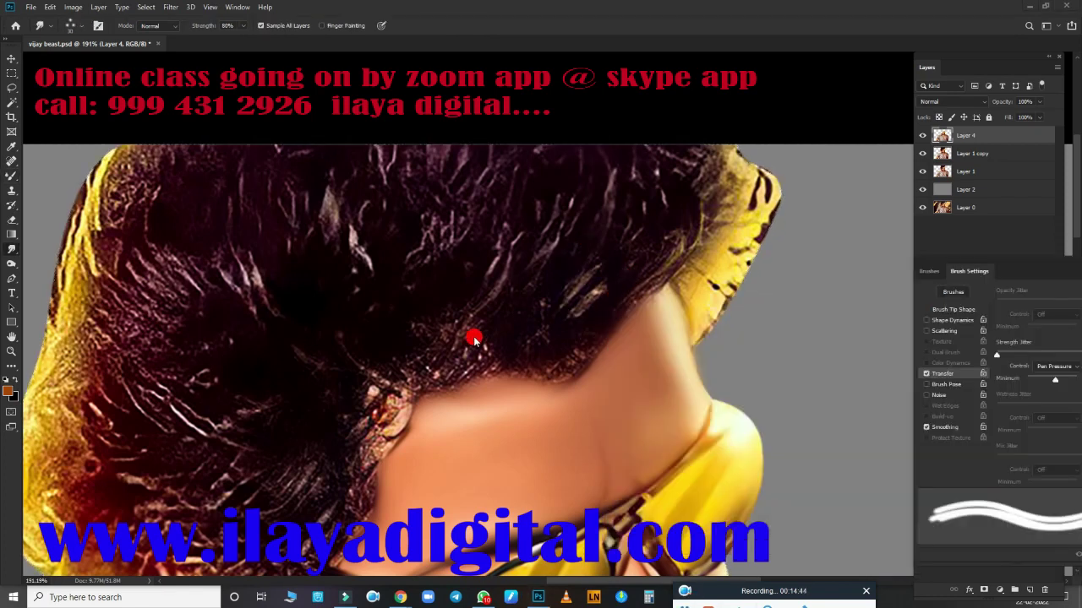
right_click(461, 403)
left_click(525, 478)
left_click(616, 151)
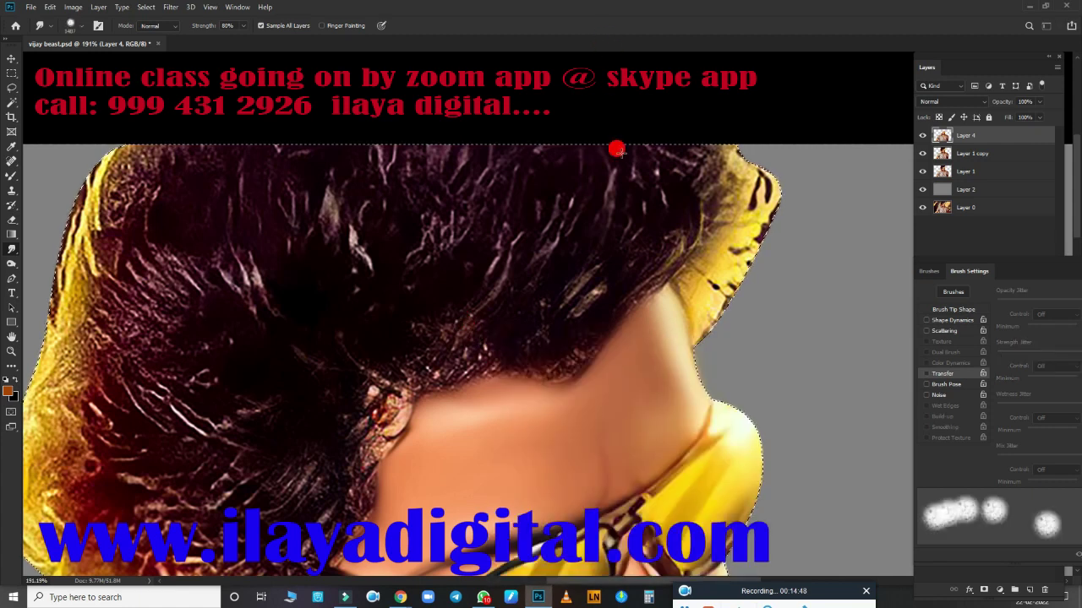
left_click_drag(616, 150, 616, 338)
scroll(604, 248, "up", 3)
scroll(507, 304, "up", 2)
left_click_drag(507, 304, 541, 301)
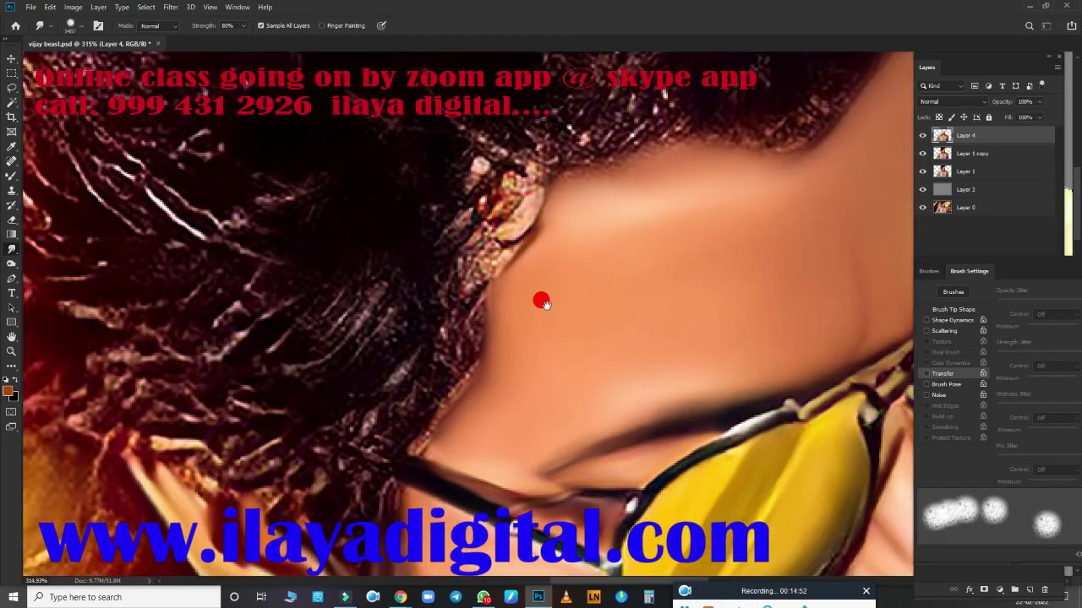
Step: Enable Transfer with a lower minimum strength and smudge hair beside the cheek and ear
left_click(940, 372)
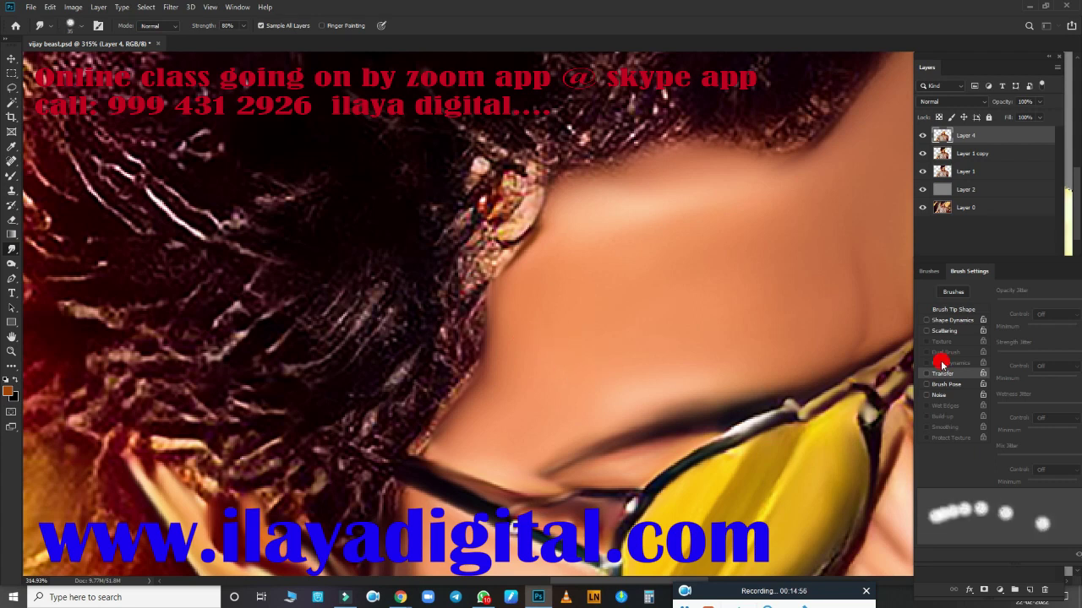
left_click_drag(1048, 380, 1026, 379)
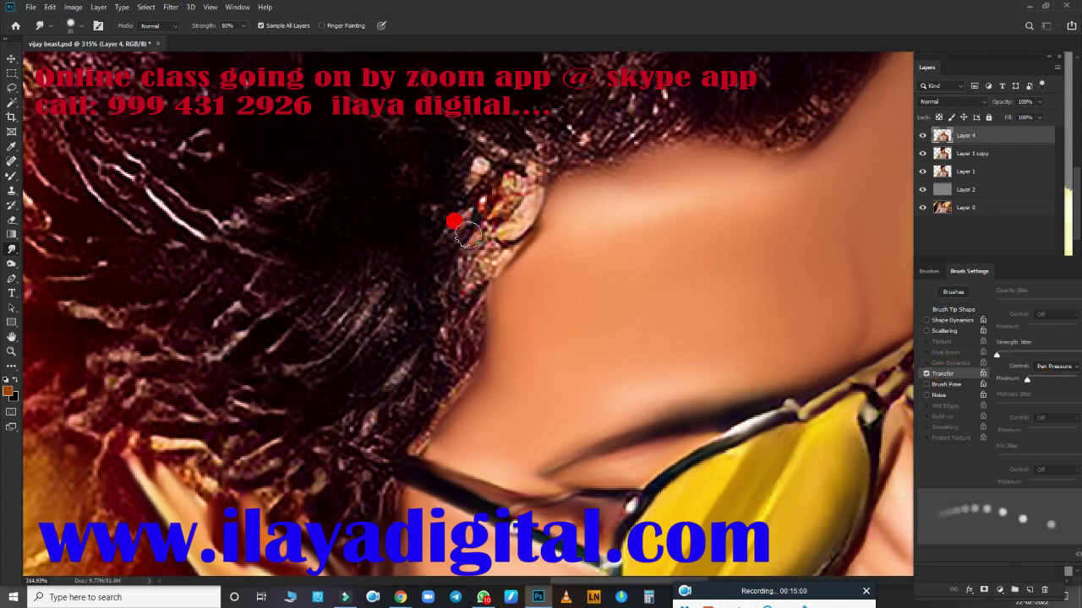
mouse_move(454, 222)
left_mouse_down()
mouse_move(408, 314)
mouse_move(466, 282)
mouse_move(407, 350)
mouse_move(445, 326)
mouse_move(394, 386)
mouse_move(402, 414)
left_mouse_up()
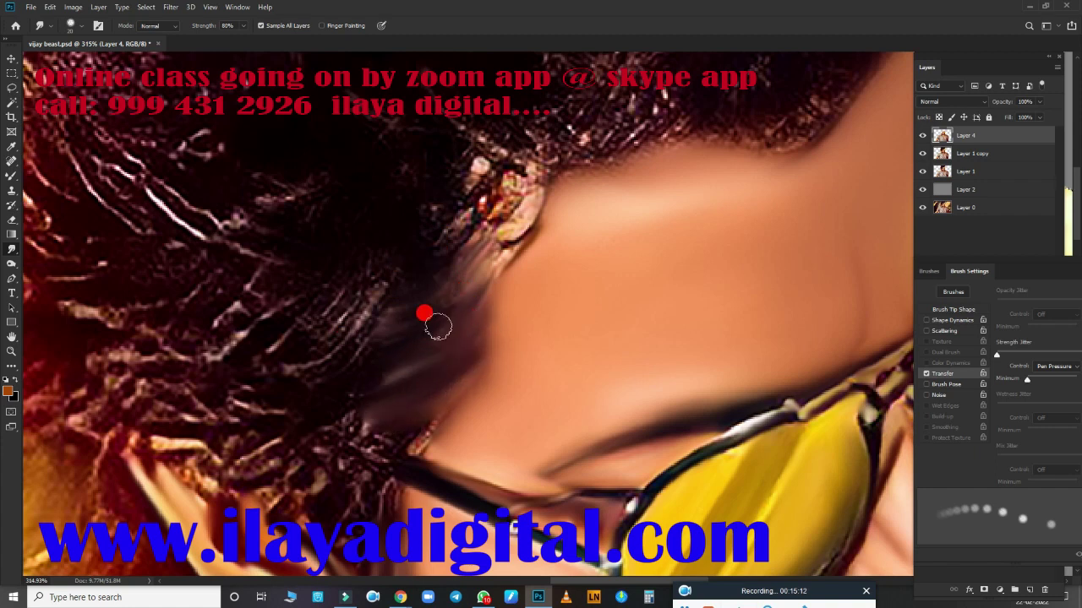
scroll(383, 334, "down", 2)
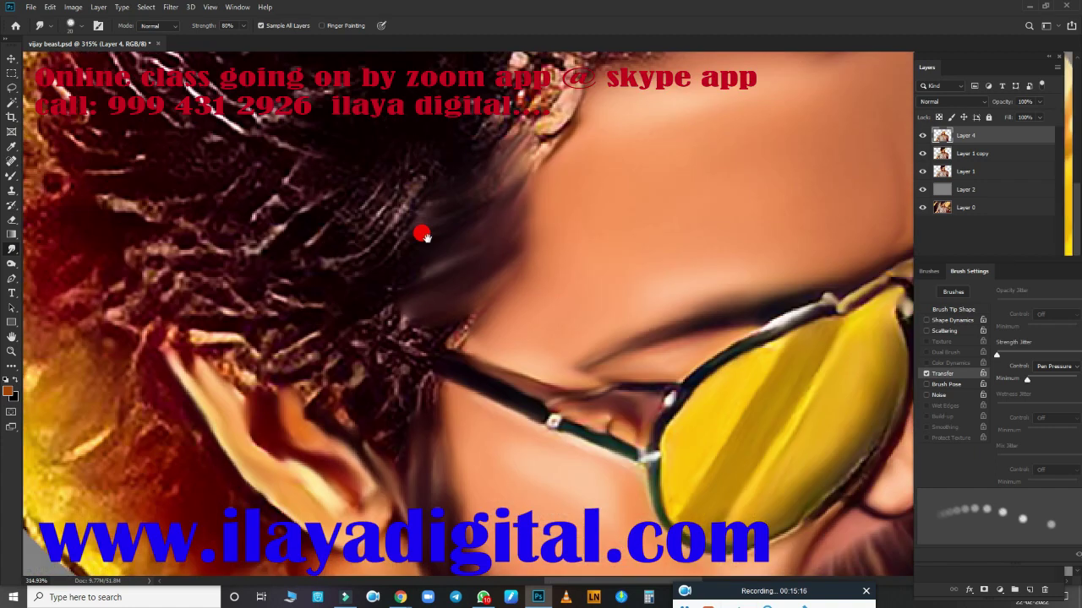
scroll(423, 234, "down", 1)
scroll(446, 361, "down", 2)
scroll(507, 309, "down", 1)
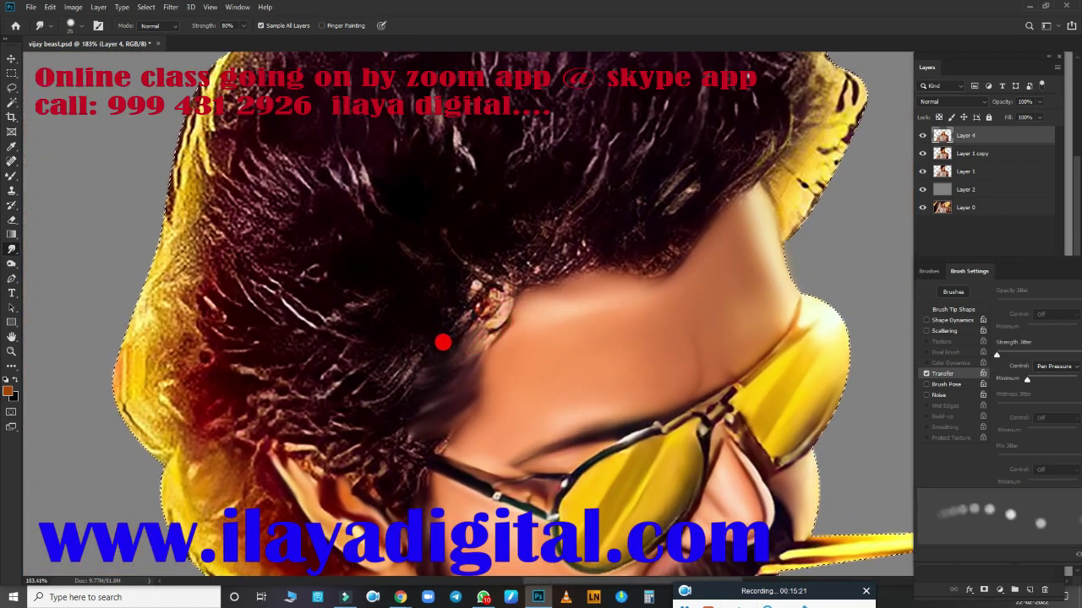
mouse_move(422, 299)
left_mouse_down()
mouse_move(403, 309)
mouse_move(462, 304)
mouse_move(451, 329)
mouse_move(475, 331)
mouse_move(444, 371)
left_mouse_up()
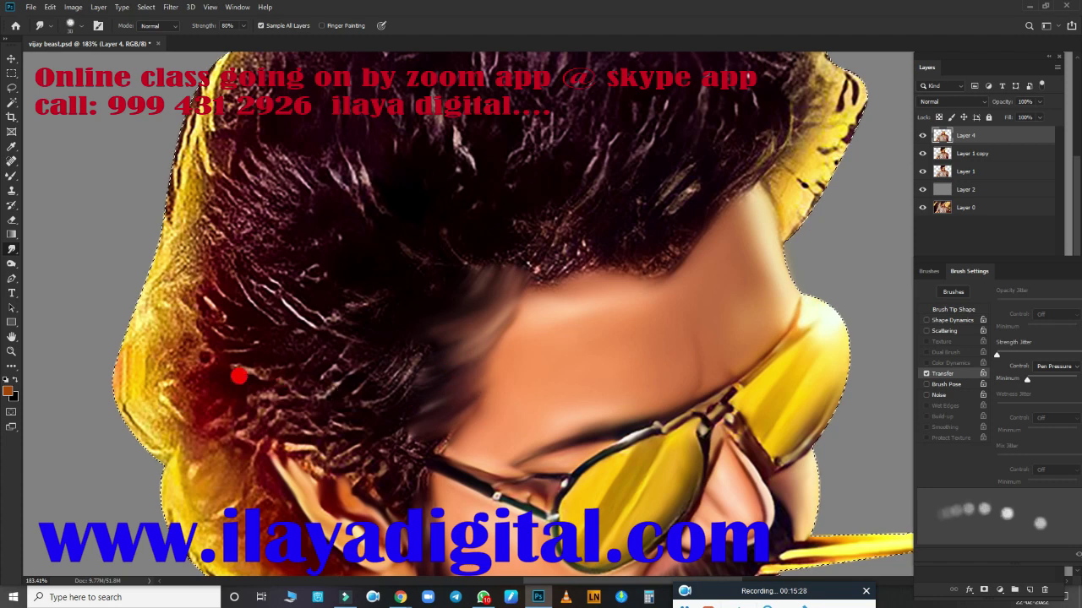
mouse_move(242, 374)
left_mouse_down()
mouse_move(242, 447)
mouse_move(206, 399)
mouse_move(251, 343)
mouse_move(181, 321)
mouse_move(193, 295)
mouse_move(405, 281)
left_mouse_up()
Step: Smudge the lower-left and upper-left hair edges toward the ear within the figure selection
left_click(713, 592)
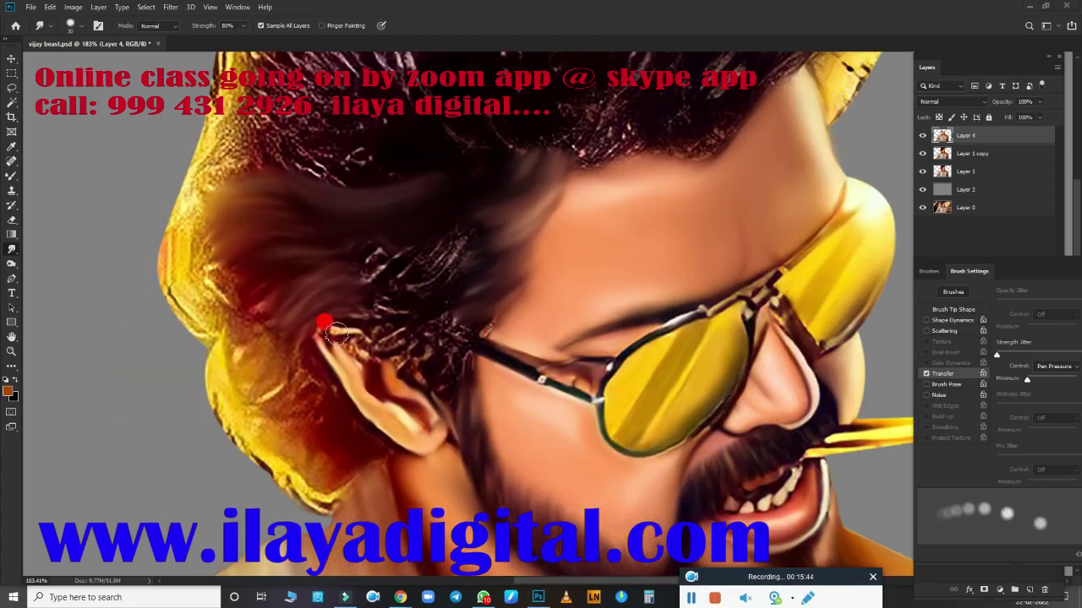
left_click(942, 136, "ctrl")
mouse_move(229, 370)
left_mouse_down()
mouse_move(212, 338)
mouse_move(239, 442)
mouse_move(258, 414)
mouse_move(282, 449)
mouse_move(306, 449)
mouse_move(337, 422)
left_mouse_up()
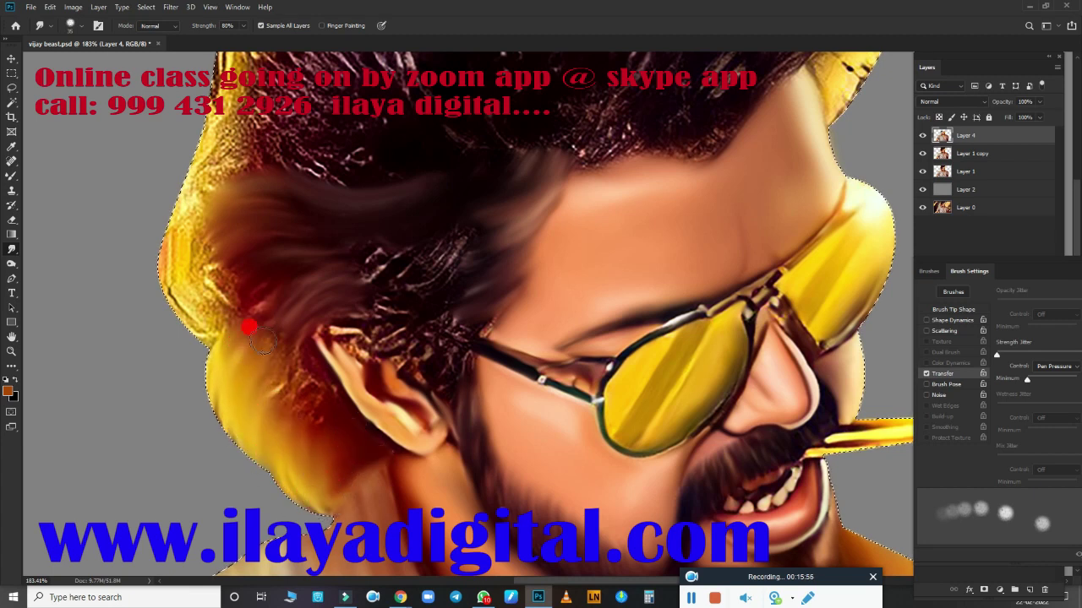
mouse_move(263, 341)
left_mouse_down()
mouse_move(280, 406)
mouse_move(331, 409)
left_mouse_up()
mouse_move(219, 269)
left_mouse_down()
mouse_move(203, 244)
mouse_move(212, 326)
mouse_move(212, 203)
mouse_move(198, 138)
mouse_move(162, 246)
mouse_move(186, 333)
mouse_move(263, 268)
left_mouse_up()
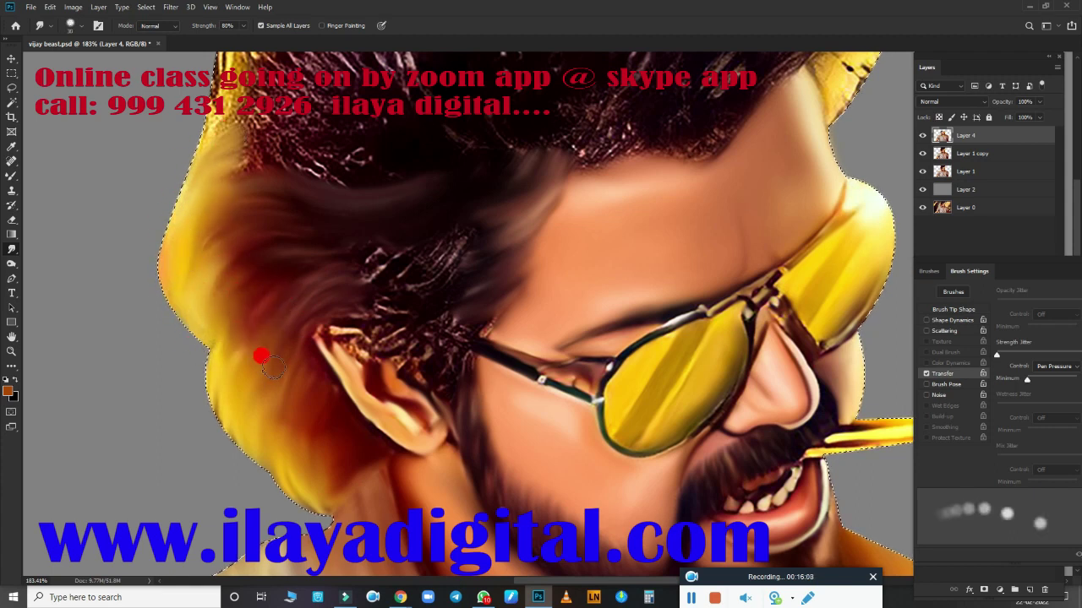
scroll(529, 379, "up", 3)
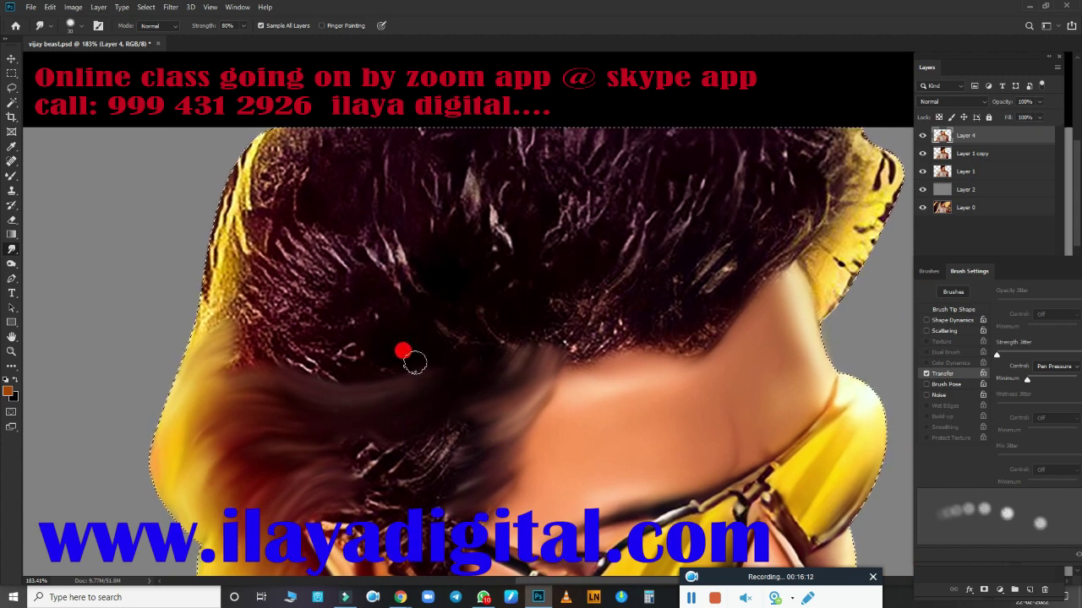
left_click(953, 309)
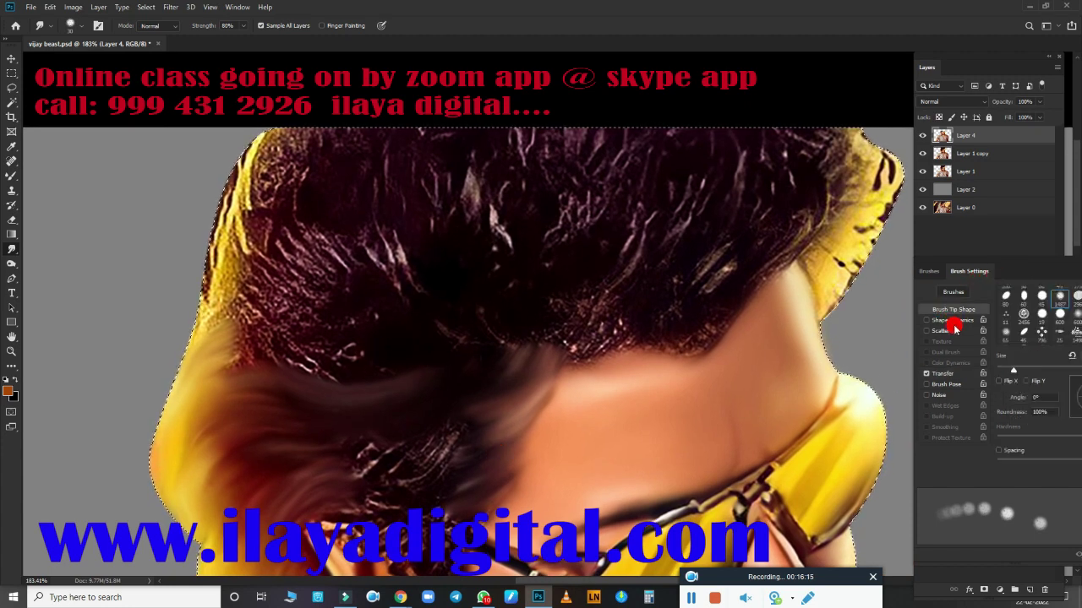
Step: Turn on Spacing and smudge the light strands above the ear and left edge into brown
left_click(1002, 458)
mouse_move(326, 316)
left_mouse_down()
mouse_move(273, 273)
mouse_move(290, 222)
mouse_move(339, 239)
mouse_move(398, 285)
mouse_move(265, 270)
mouse_move(248, 305)
mouse_move(365, 358)
mouse_move(242, 349)
mouse_move(259, 321)
mouse_move(193, 265)
mouse_move(237, 147)
mouse_move(259, 145)
mouse_move(314, 198)
left_mouse_up()
mouse_move(354, 168)
left_mouse_down()
mouse_move(193, 224)
mouse_move(254, 220)
mouse_move(345, 272)
left_mouse_up()
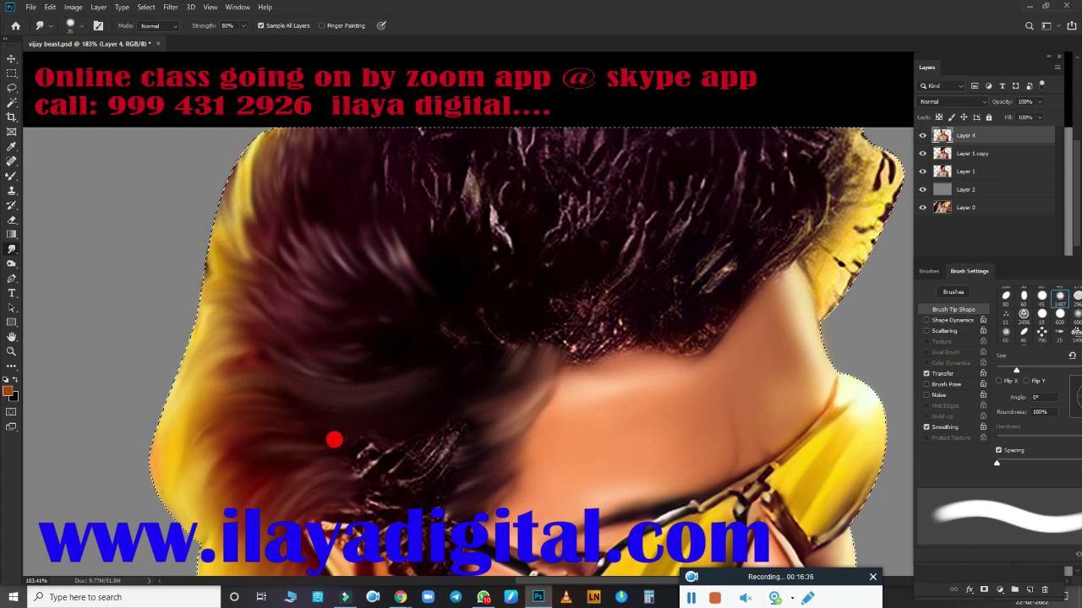
key("bracketleft")
mouse_move(334, 440)
left_mouse_down()
mouse_move(375, 465)
mouse_move(433, 453)
mouse_move(483, 206)
mouse_move(313, 259)
mouse_move(441, 232)
mouse_move(484, 241)
left_mouse_up()
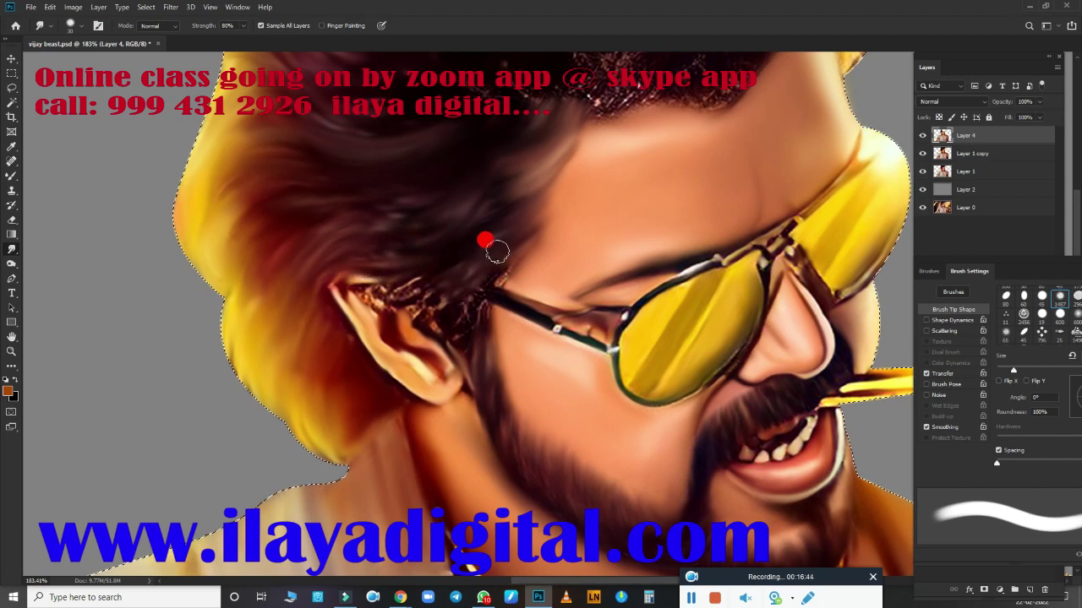
mouse_move(457, 282)
left_mouse_down()
mouse_move(367, 285)
mouse_move(450, 267)
left_mouse_up()
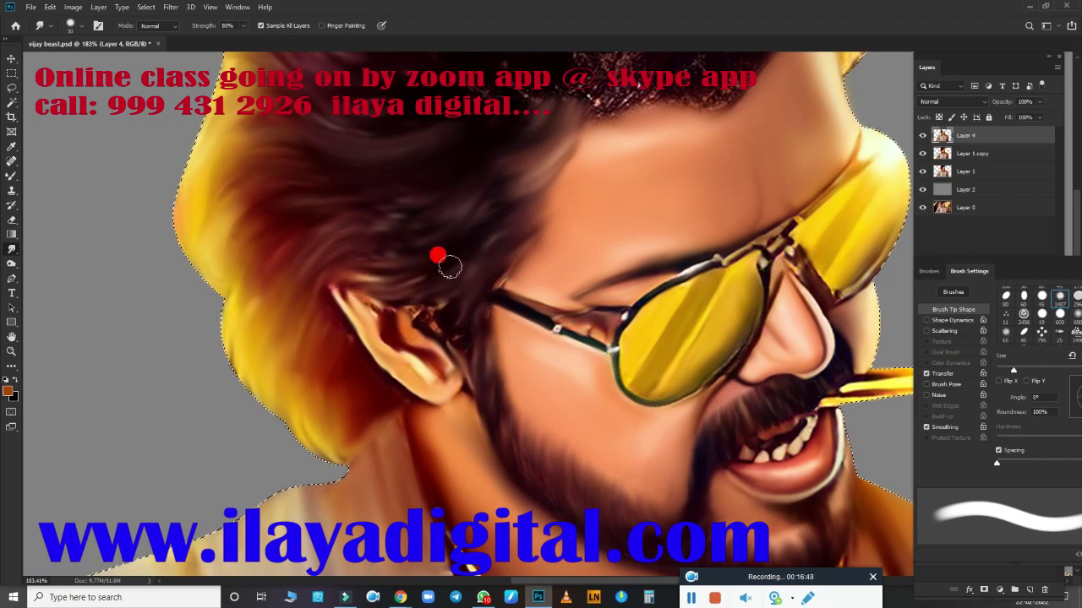
mouse_move(386, 306)
left_mouse_down()
mouse_move(447, 305)
mouse_move(384, 299)
left_mouse_up()
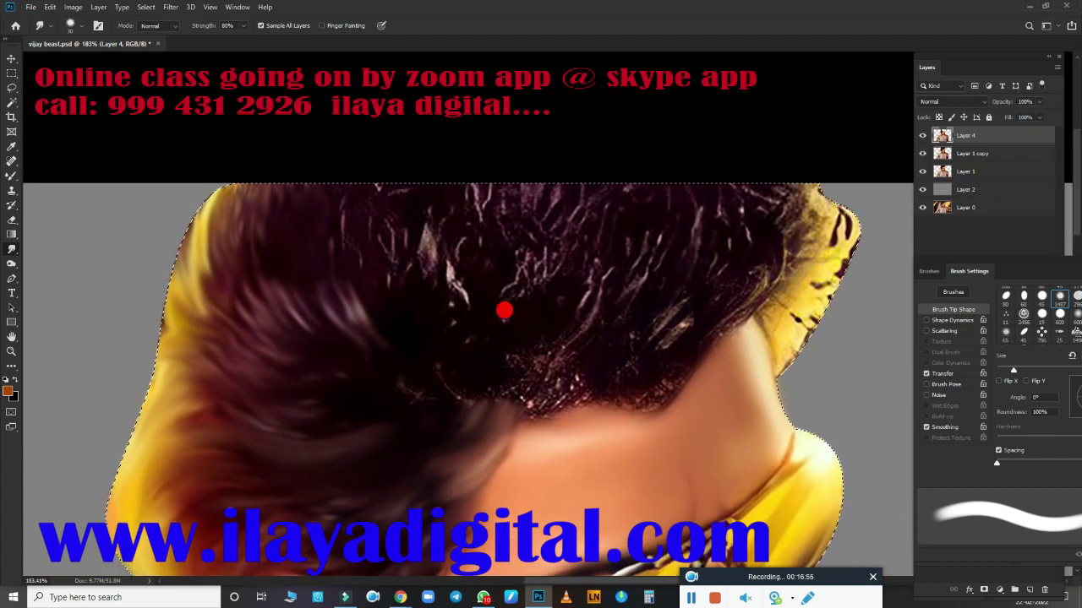
mouse_move(502, 309)
left_mouse_down()
mouse_move(755, 290)
mouse_move(776, 203)
mouse_move(817, 212)
mouse_move(770, 256)
mouse_move(800, 265)
mouse_move(781, 292)
mouse_move(811, 332)
mouse_move(836, 232)
mouse_move(749, 179)
mouse_move(757, 158)
mouse_move(652, 355)
mouse_move(589, 282)
mouse_move(628, 296)
mouse_move(725, 227)
left_mouse_up()
Step: Raise the spacing, enlarge the brush and smear the light strands across the crown
left_click_drag(999, 463, 1003, 463)
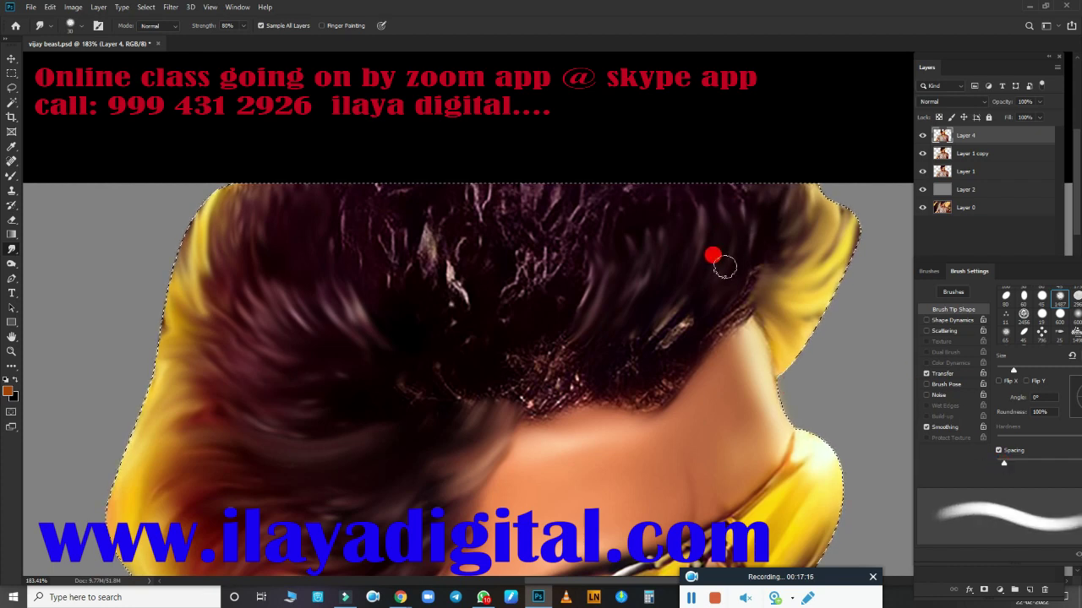
key("]")
mouse_move(516, 236)
left_mouse_down()
mouse_move(550, 238)
mouse_move(483, 239)
mouse_move(448, 328)
mouse_move(395, 239)
mouse_move(349, 237)
left_mouse_up()
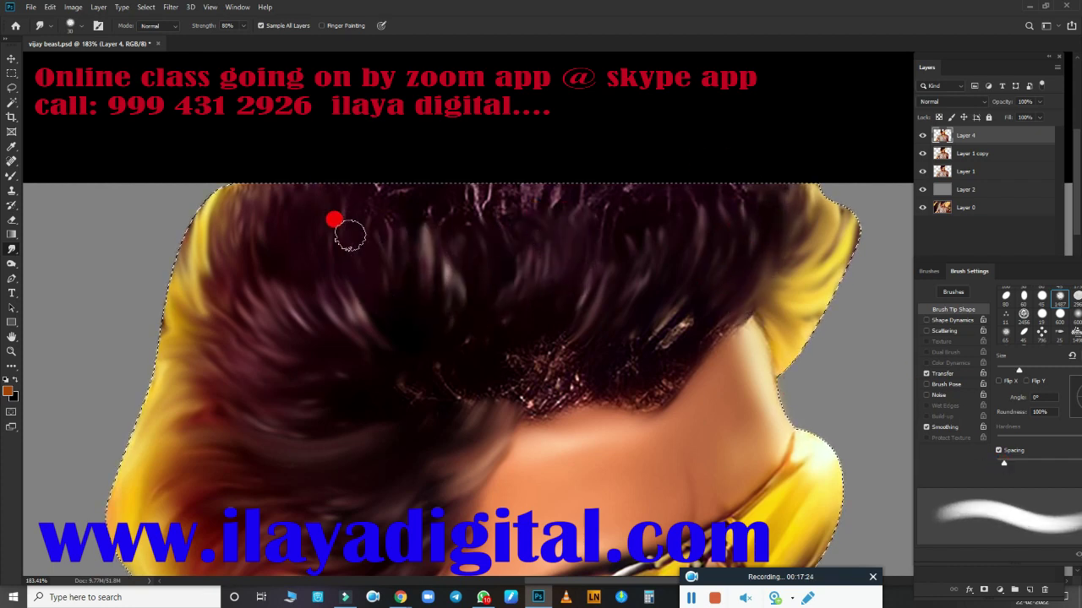
mouse_move(408, 185)
left_mouse_down()
mouse_move(510, 230)
mouse_move(550, 174)
mouse_move(633, 196)
mouse_move(711, 182)
mouse_move(542, 378)
mouse_move(415, 390)
left_mouse_up()
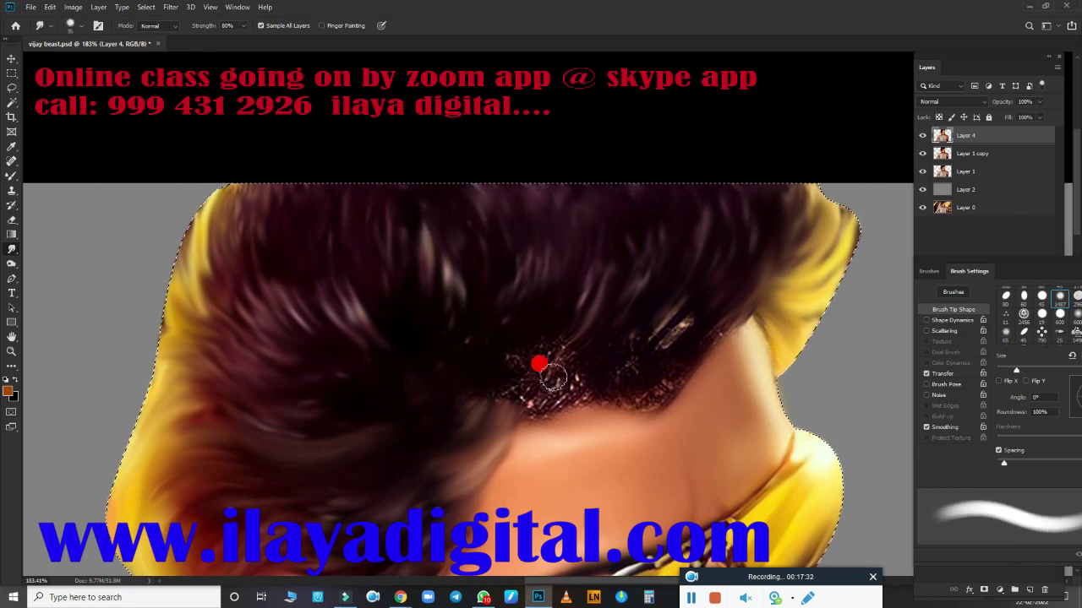
mouse_move(551, 378)
left_mouse_down()
mouse_move(633, 331)
mouse_move(654, 361)
mouse_move(573, 421)
mouse_move(576, 371)
mouse_move(549, 294)
mouse_move(521, 387)
mouse_move(528, 423)
mouse_move(777, 326)
mouse_move(629, 410)
mouse_move(570, 367)
mouse_move(561, 418)
mouse_move(180, 188)
mouse_move(163, 300)
left_mouse_up()
key("ctrl+0")
scroll(583, 443, "down", 2)
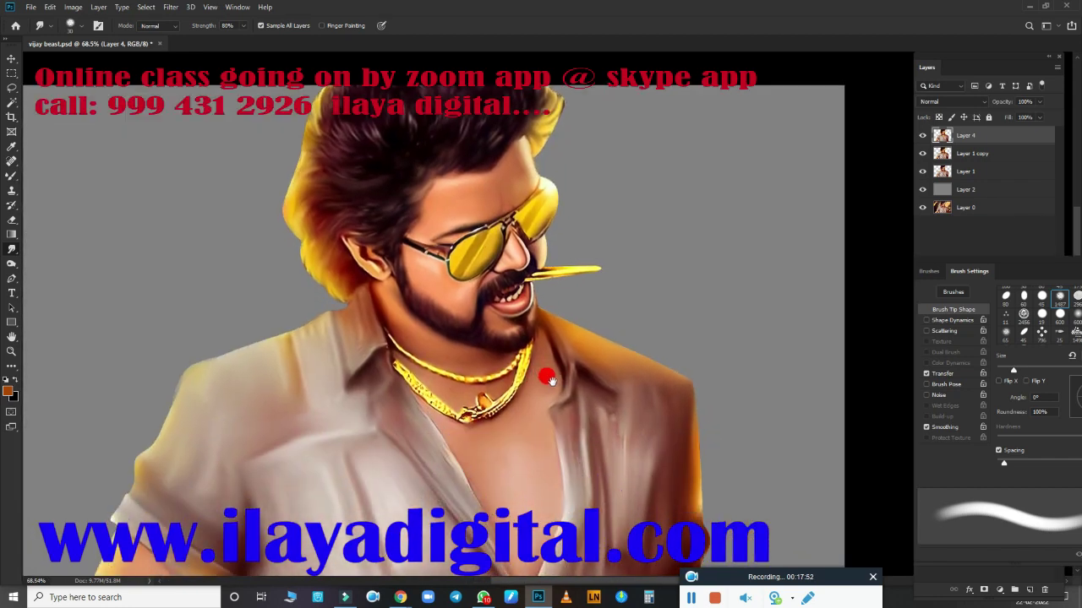
scroll(580, 282, "down", 3)
scroll(560, 234, "down", 3)
scroll(692, 448, "up", 1)
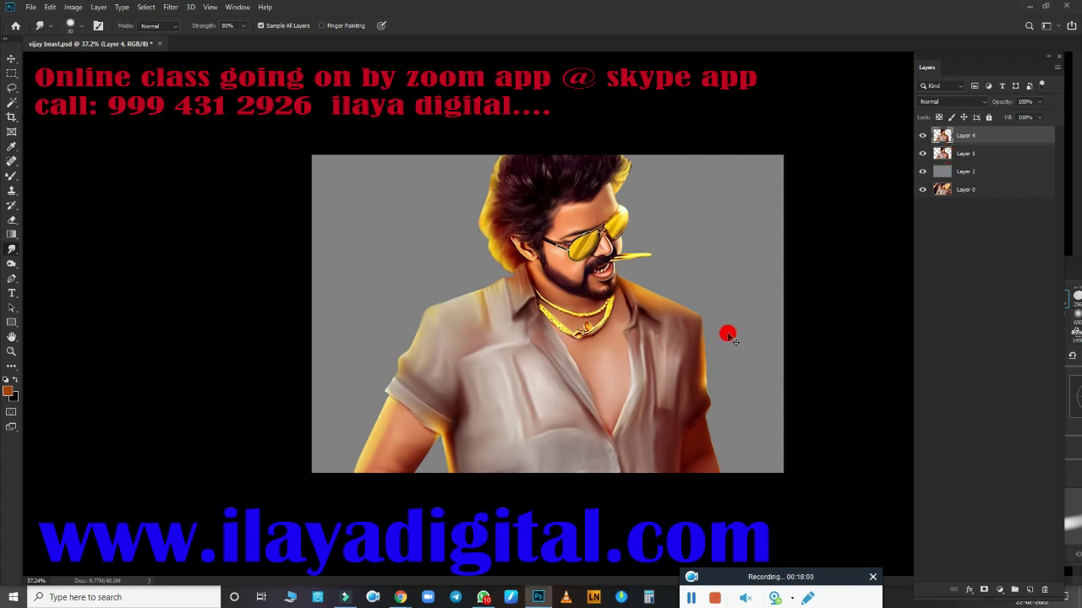
Step: Curves: pull in RGB black and white points, brighten Blue highlights, adjust Green endpoints
key("ctrl+m")
left_click_drag(752, 475, 765, 479)
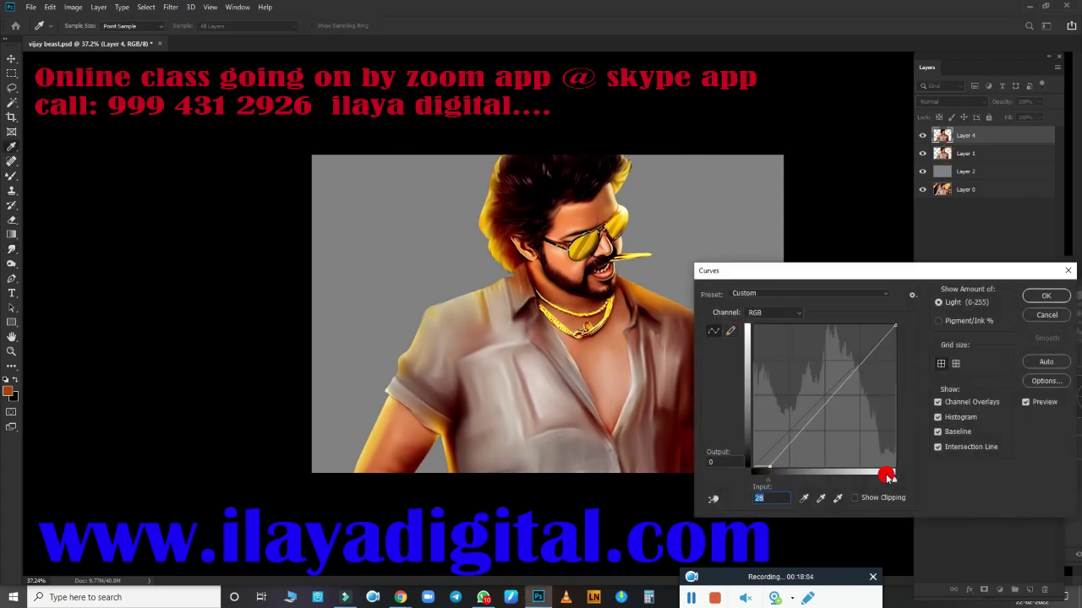
left_click_drag(889, 478, 876, 482)
left_click(781, 311)
left_click(764, 359)
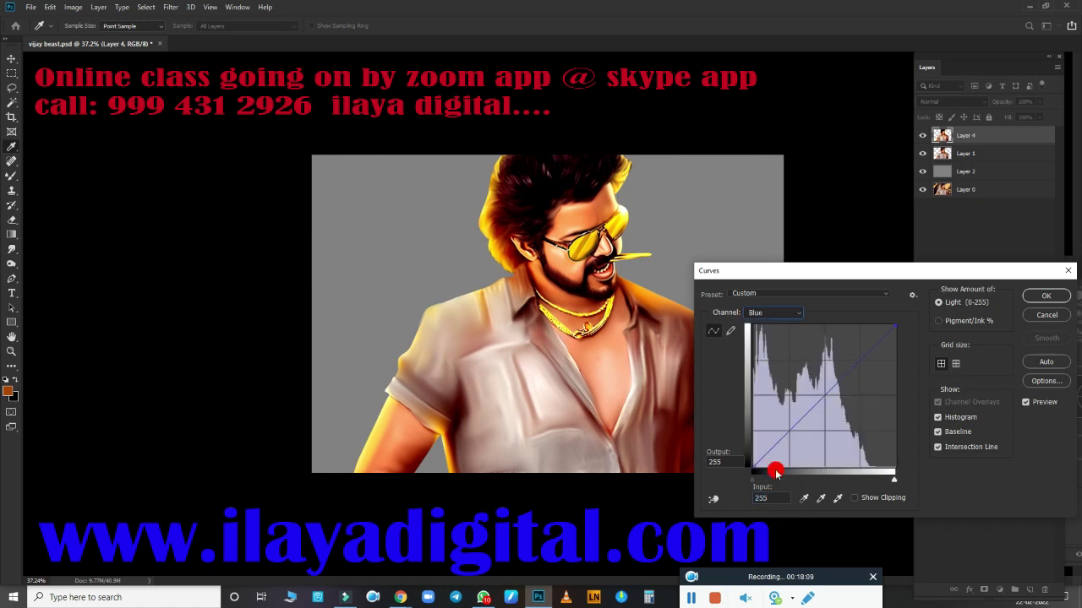
left_click_drag(893, 478, 877, 481)
left_click(773, 312)
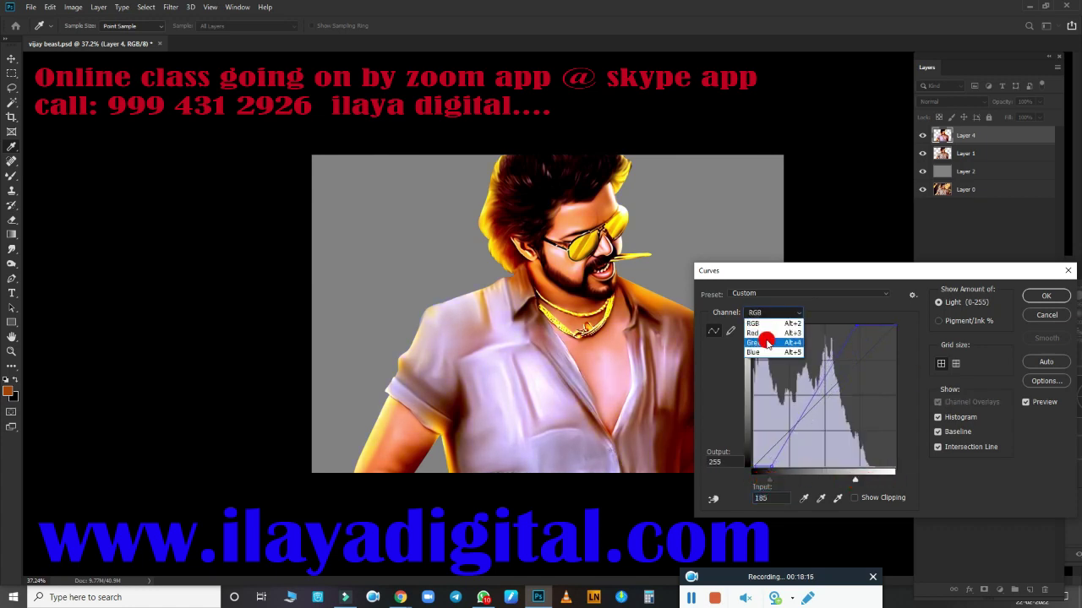
left_click(763, 347)
left_click_drag(753, 480, 759, 480)
left_click_drag(894, 478, 882, 479)
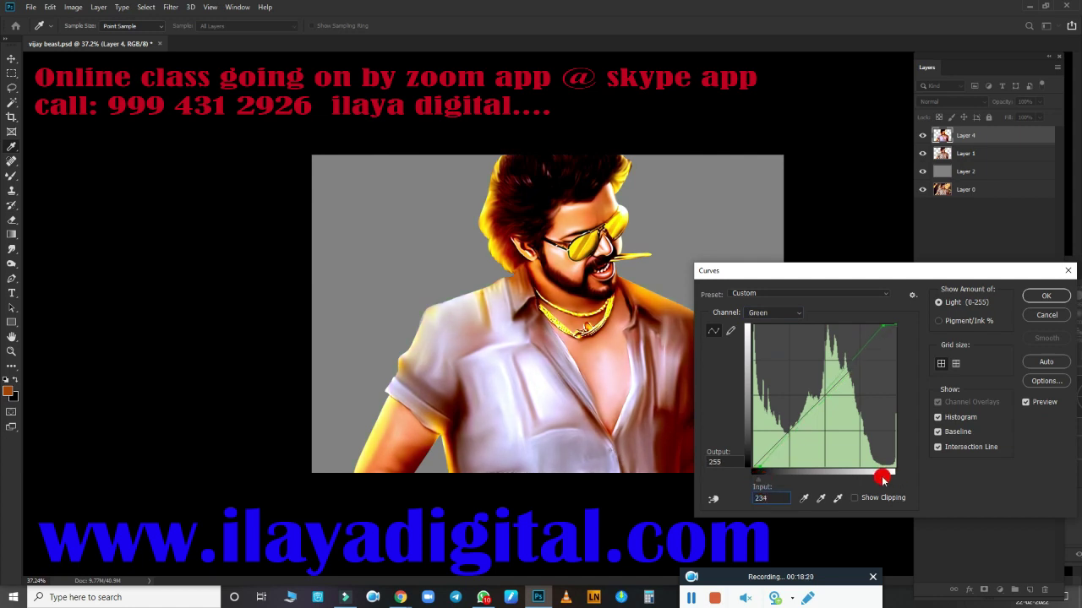
left_click(1044, 295)
Step: Scroll over the portrait to review the Curves result
scroll(668, 261, "up", 2)
scroll(661, 369, "up", 2)
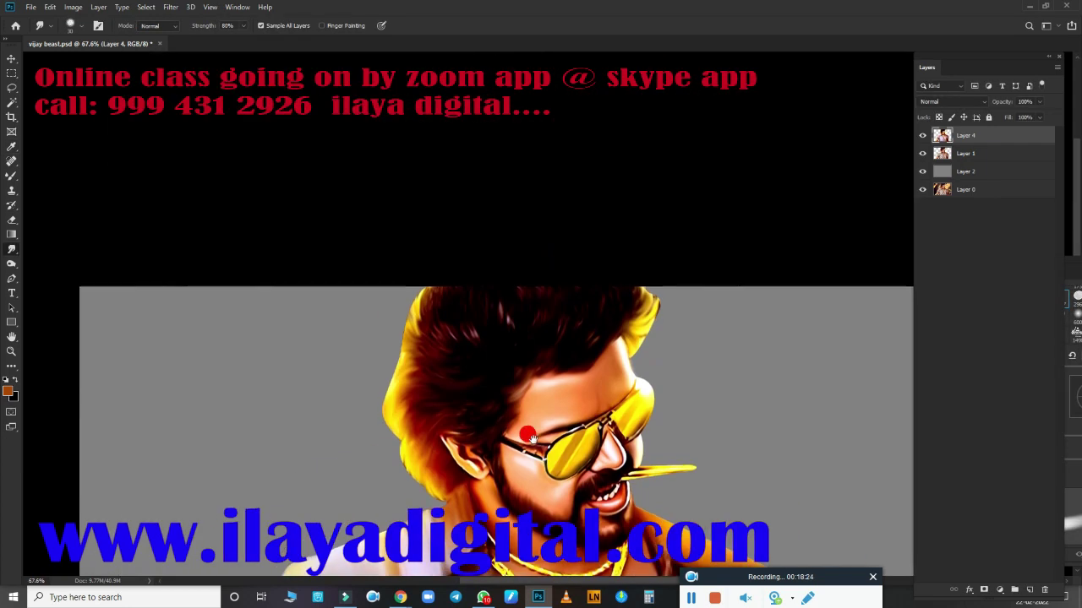
scroll(608, 393, "down", 2)
scroll(580, 313, "down", 1)
scroll(575, 343, "up", 1)
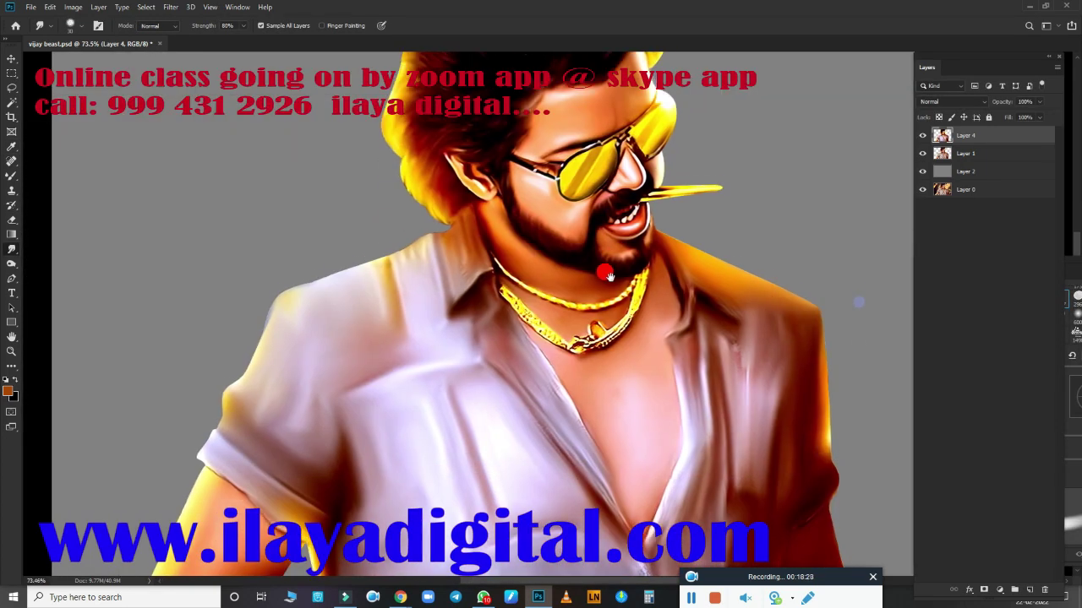
scroll(695, 384, "down", 3)
key("l")
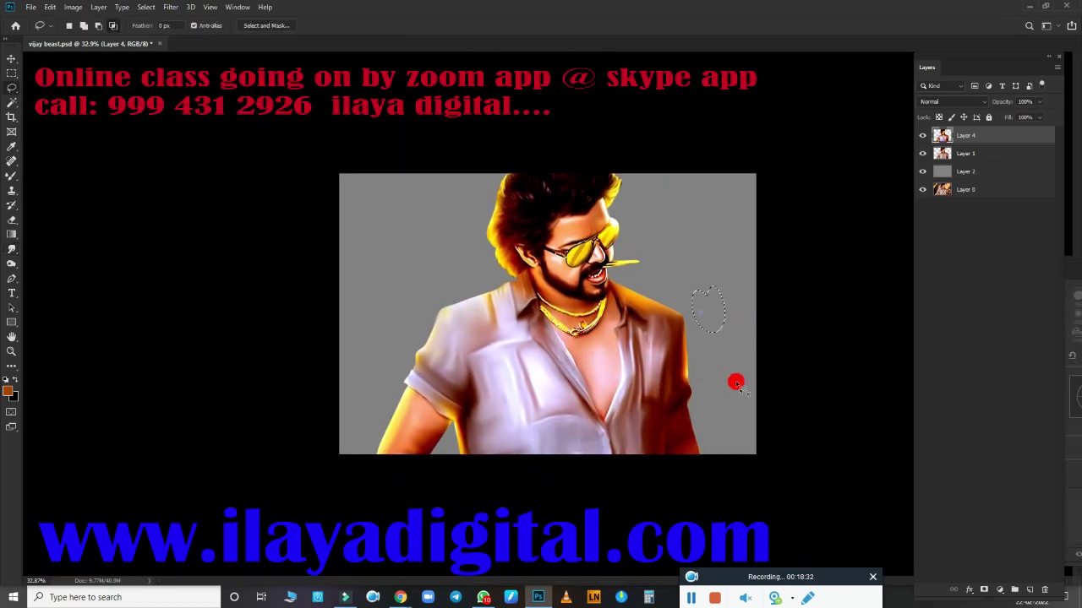
Step: Fill Layer 2 with a blue-to-white gradient, then shift it to yellow with Hue -177, Saturation +65
scroll(644, 312, "up", 1)
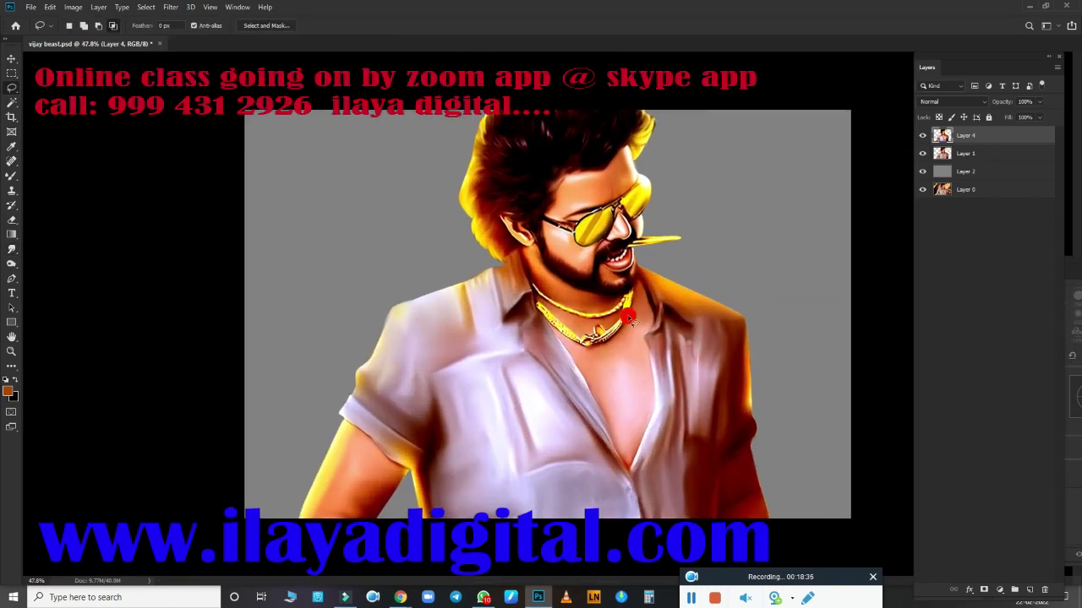
left_click(994, 176)
key("g")
left_click_drag(653, 342, 767, 439)
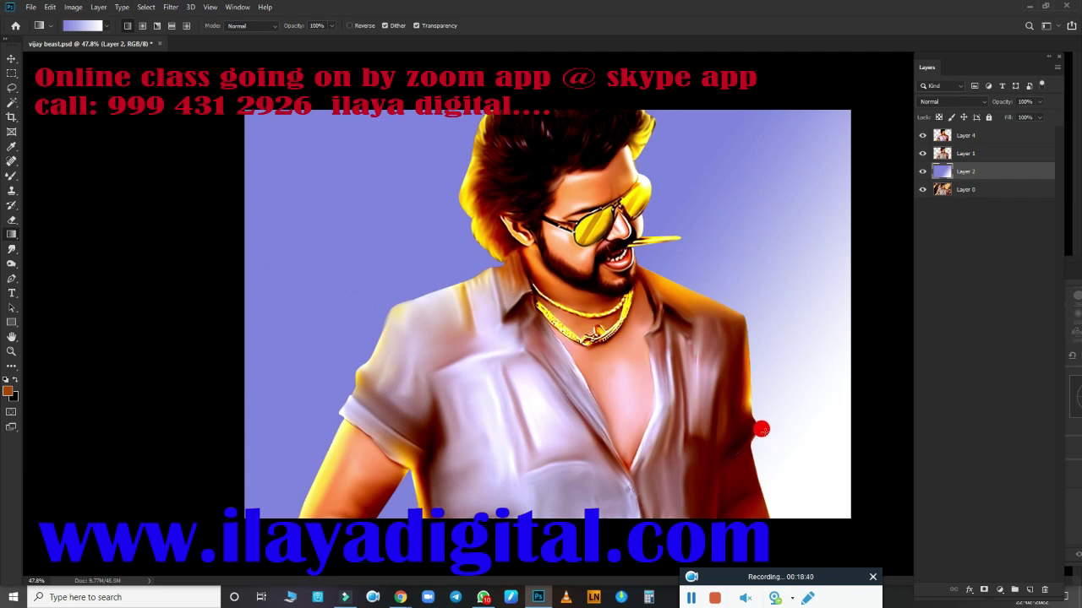
key("ctrl+u")
left_click_drag(862, 332, 794, 345)
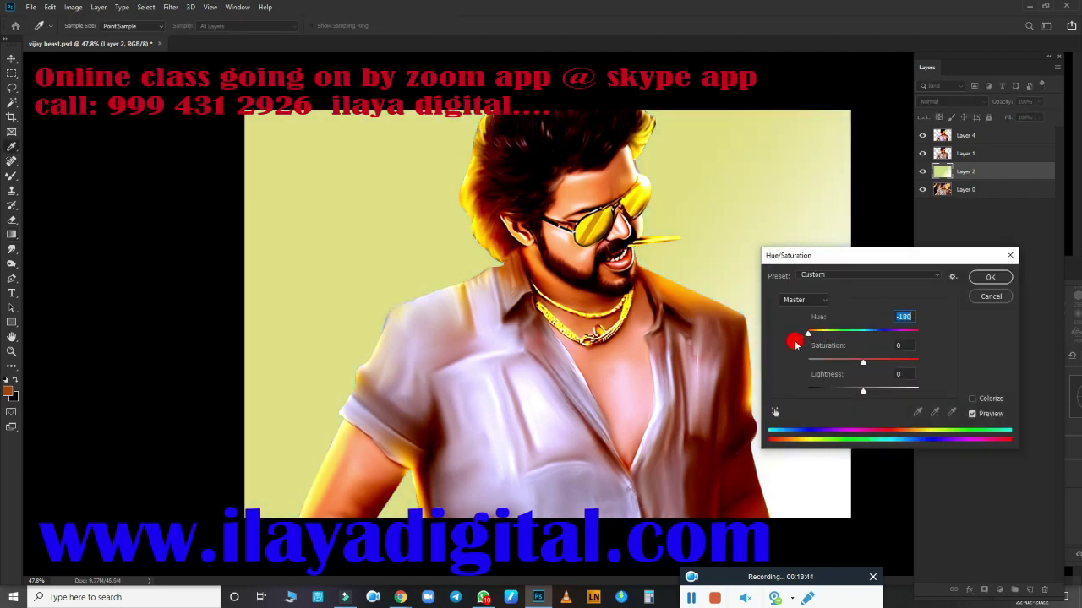
left_click_drag(863, 362, 887, 360)
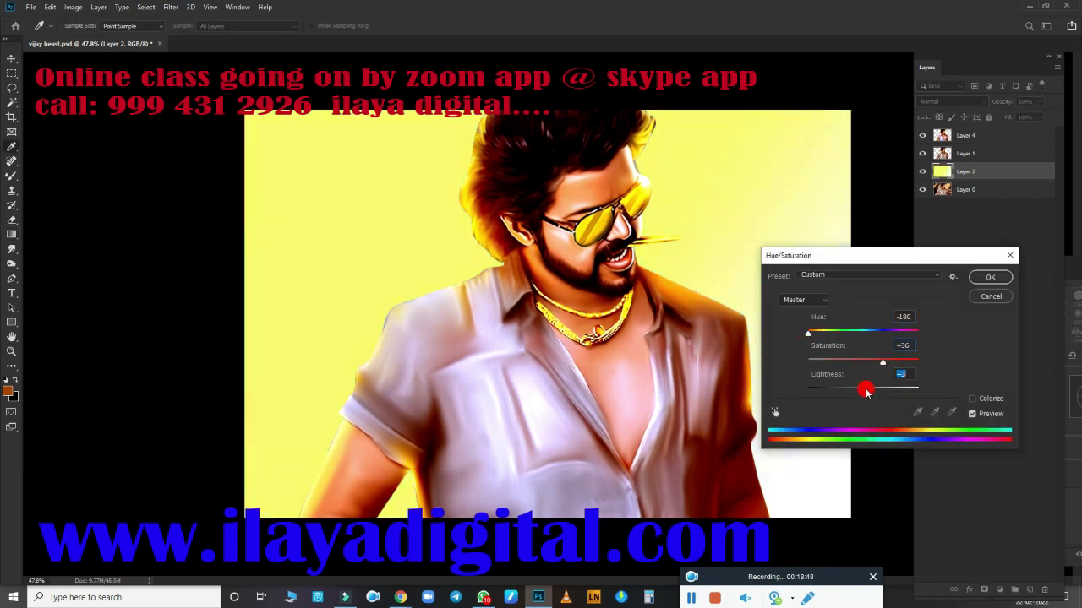
left_click_drag(867, 391, 862, 389)
left_click(989, 277)
Step: Select Layer 4 and add a new empty layer above it
key("g")
scroll(676, 295, "down", 1)
scroll(676, 286, "up", 3)
scroll(592, 295, "up", 2)
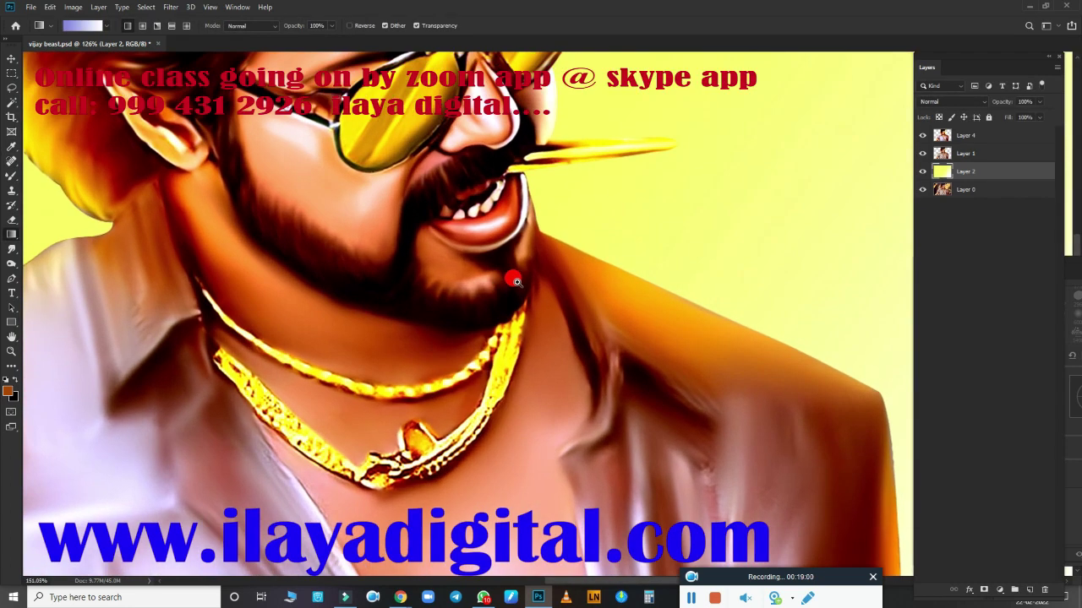
scroll(591, 338, "up", 1)
scroll(605, 390, "up", 1)
scroll(642, 365, "up", 1)
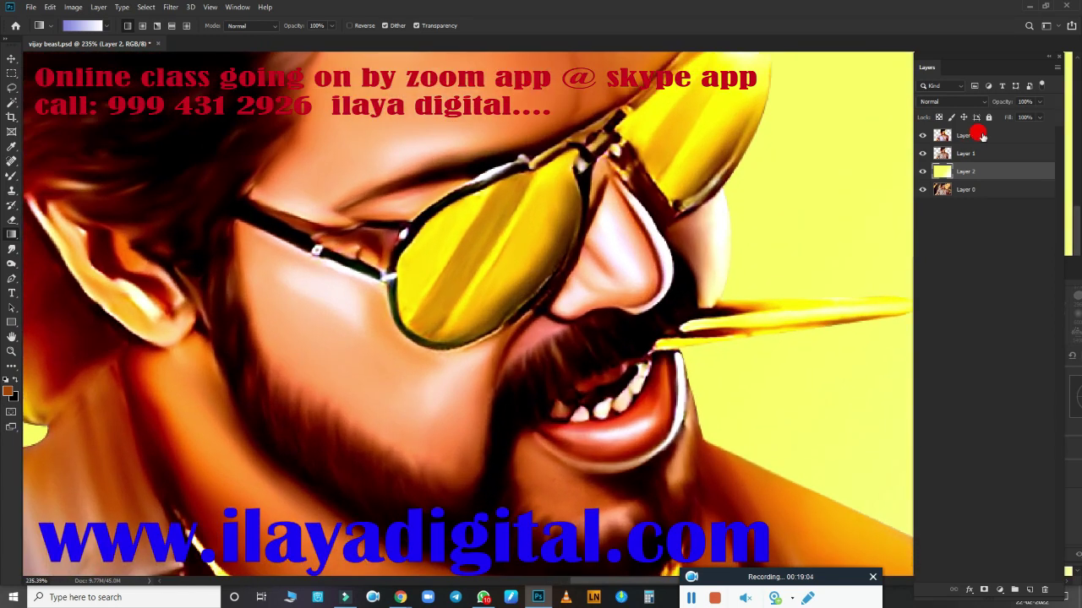
left_click(965, 153)
left_click(1029, 589)
scroll(560, 357, "up", 1)
key("l")
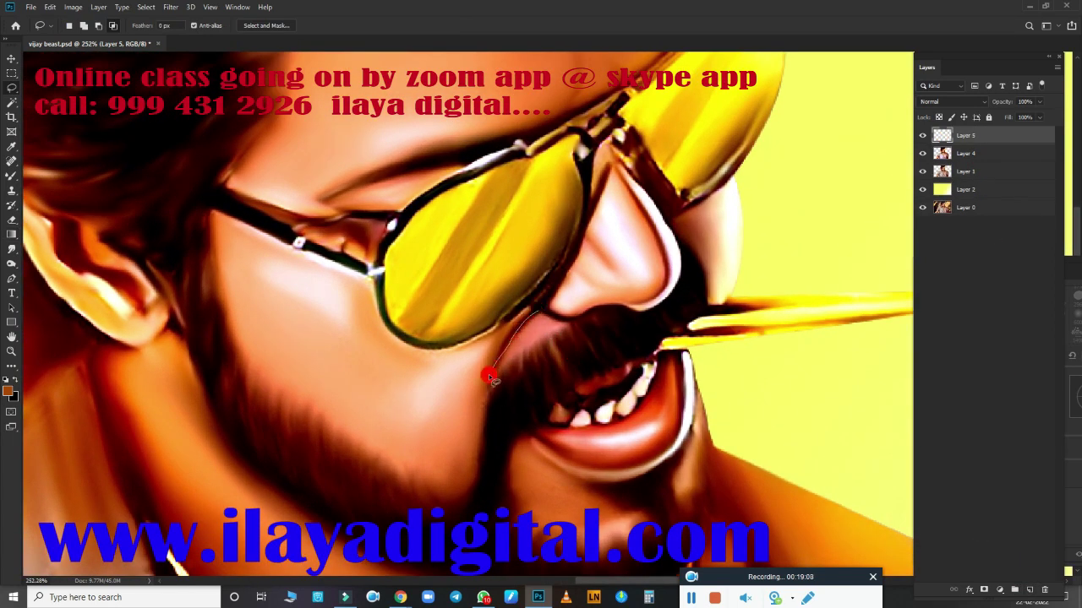
Step: Feather the mustache-patch selection and set up the regular Brush tool
key("shift+F6")
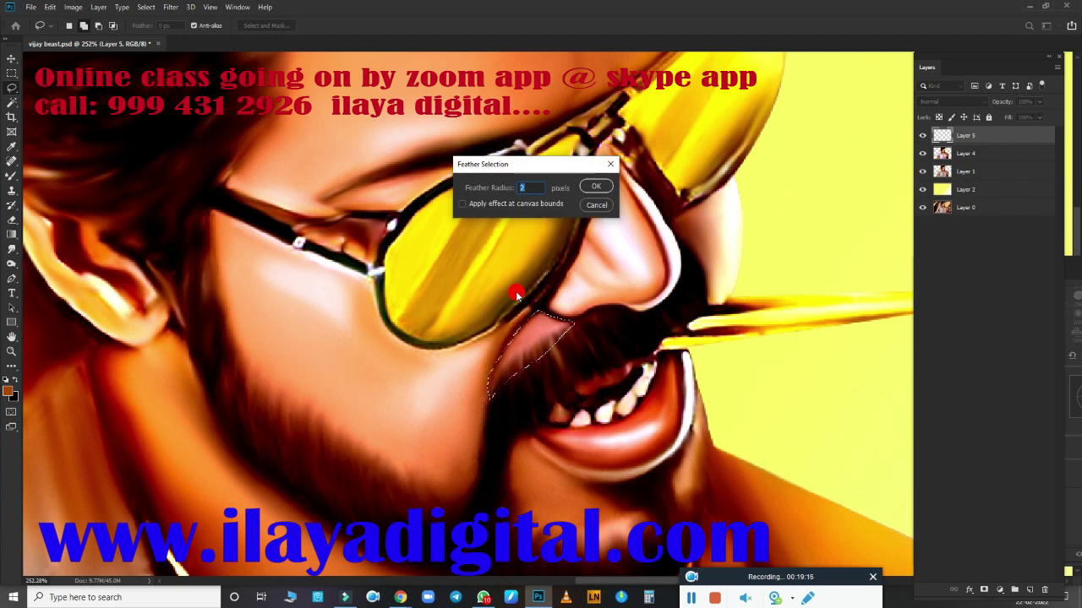
key("Return")
key("shift+F6")
key("Return")
key("b")
right_click(581, 301)
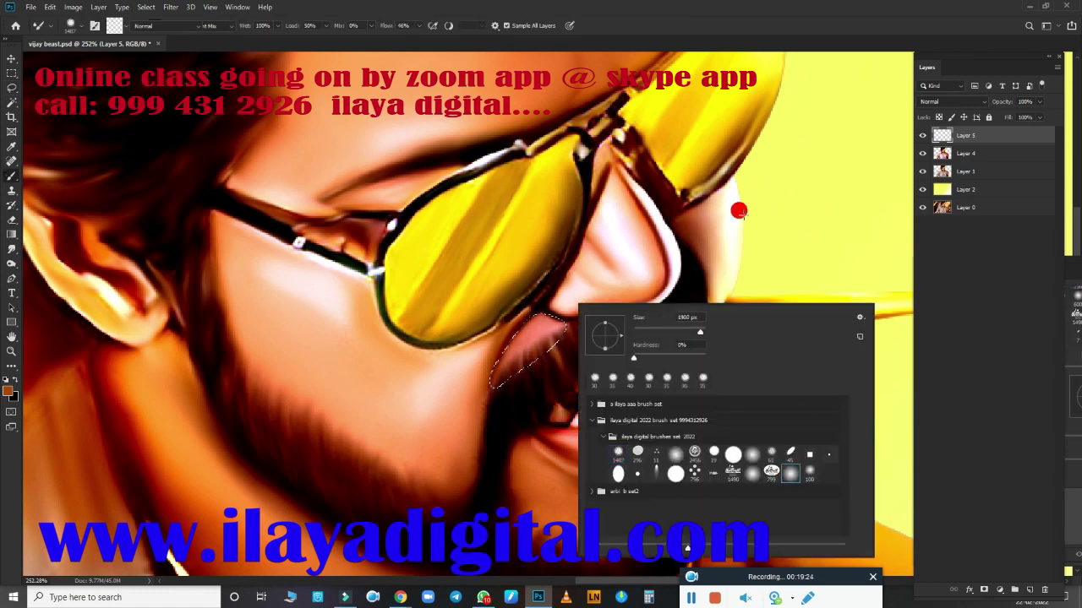
key("shift+b")
left_click(238, 8)
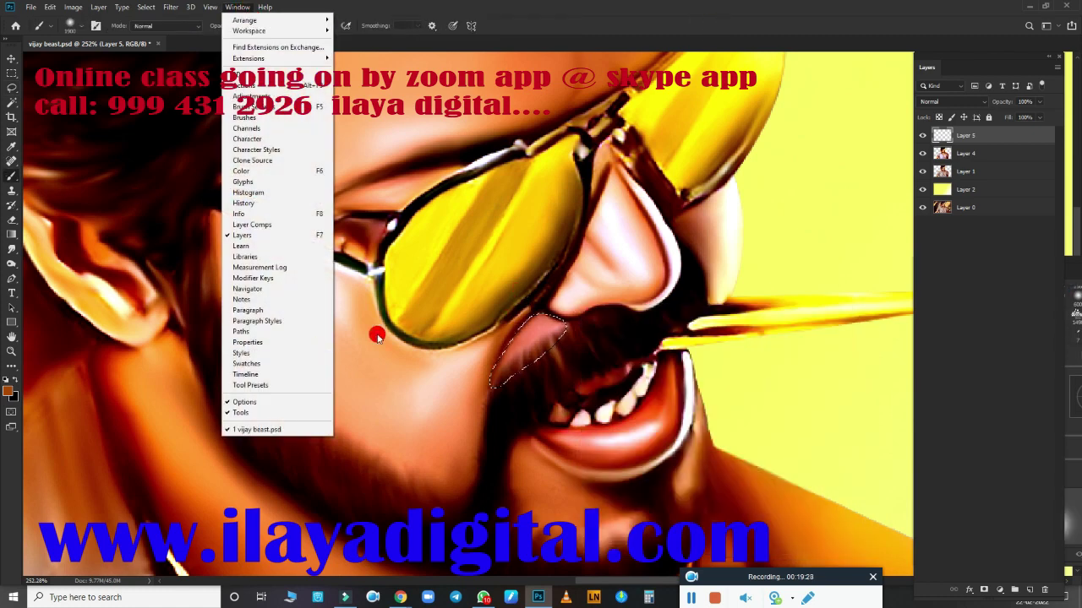
left_click(716, 29)
Step: Set the foreground colour to a pale light blue in the Color Picker
left_click(7, 391)
left_click_drag(609, 357, 822, 281)
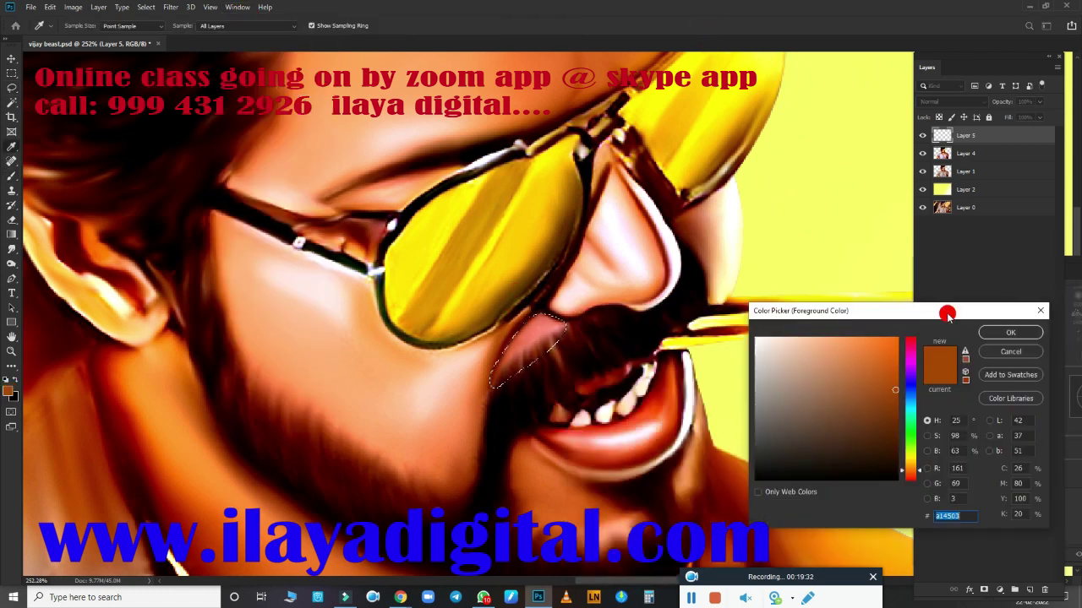
left_click(938, 382)
left_click_drag(933, 379, 933, 371)
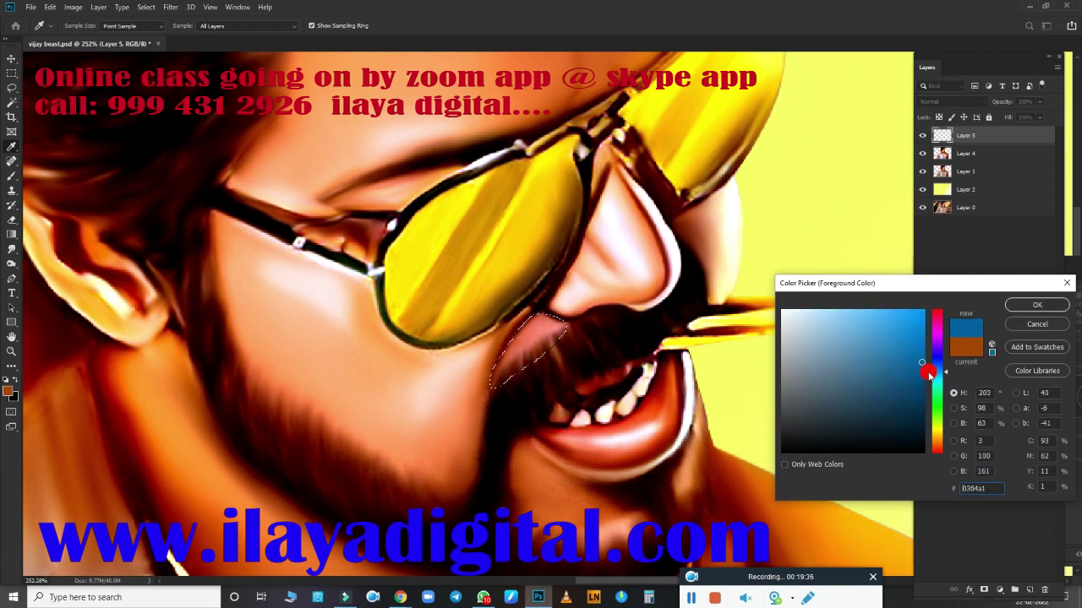
left_click(827, 311)
left_click(1025, 304)
Step: Paint the mustache patch light blue at 50% brush opacity, re-feathering and repainting once
key("b")
scroll(580, 309, "up", 3)
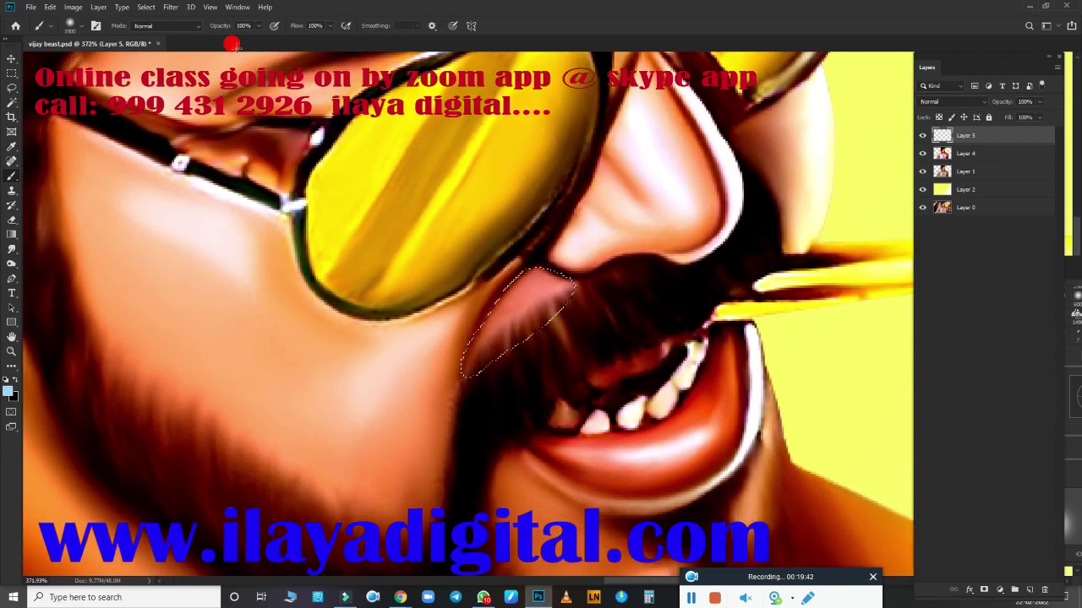
left_click(258, 26)
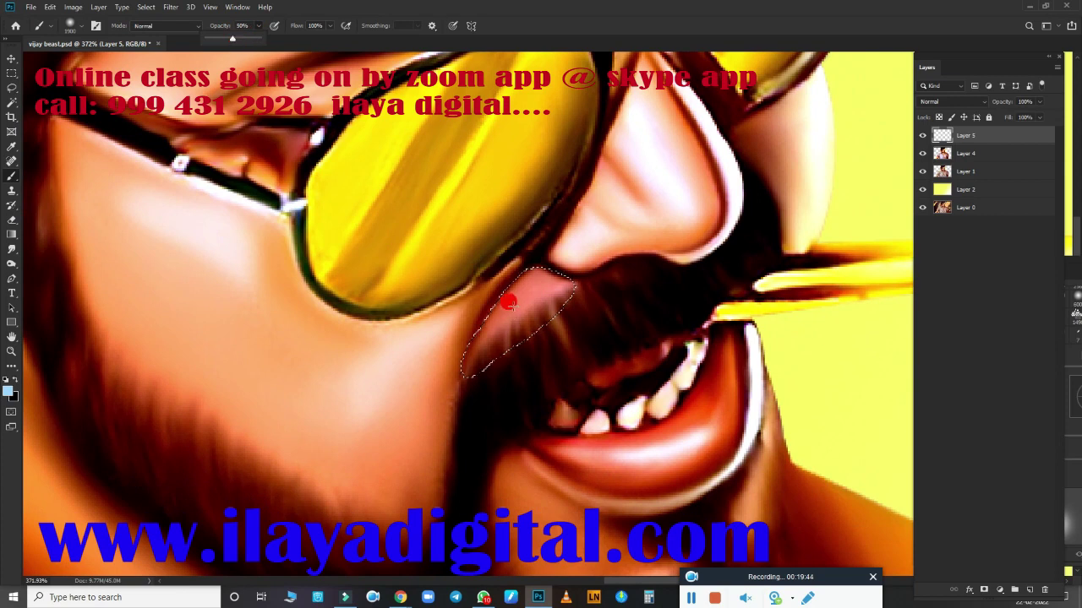
key("bracketright")
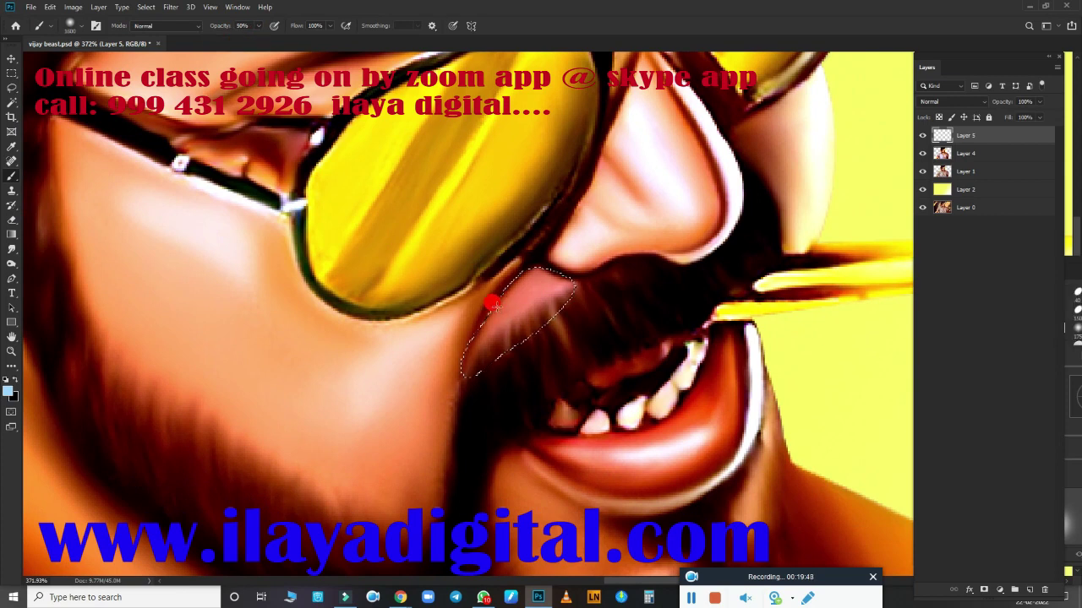
left_click(497, 306)
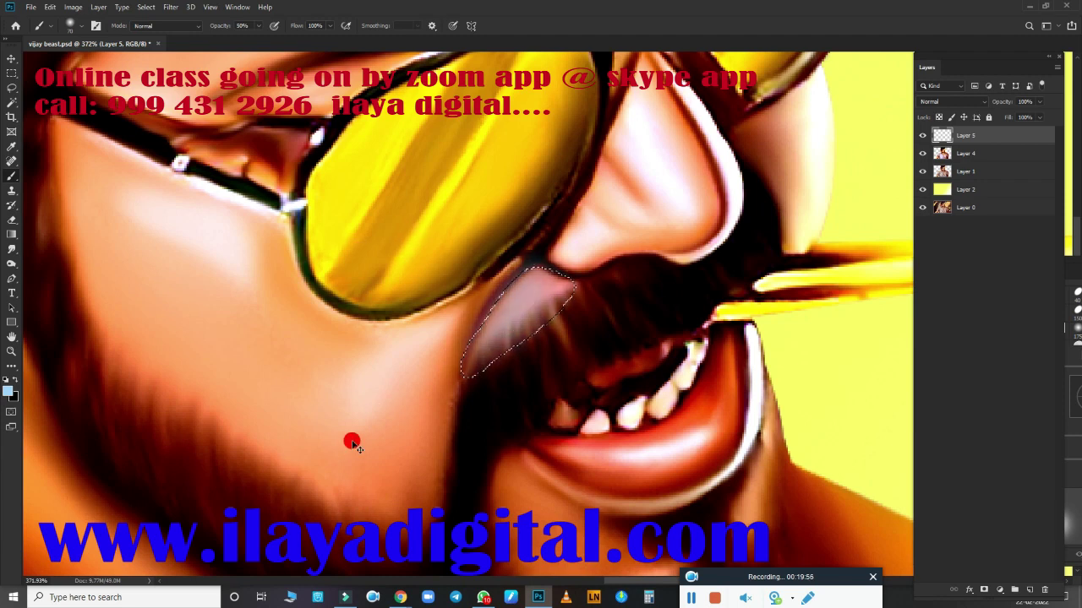
key("ctrl+z")
key("shift+F6")
key("Return")
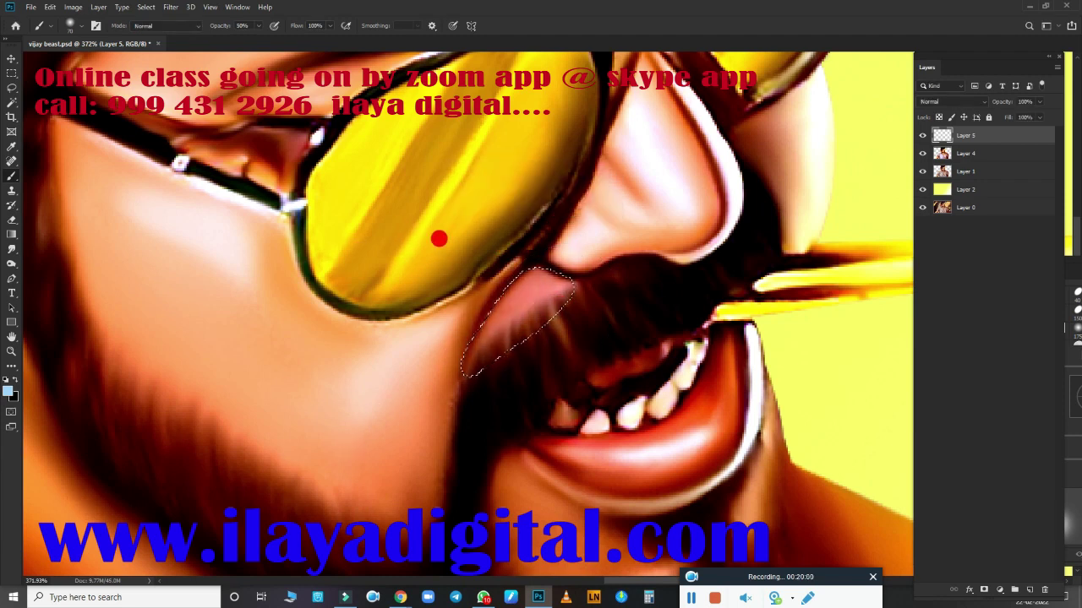
left_click(418, 223)
Step: Recreate the empty Layer 5 and feather the current selection
key("ctrl+z")
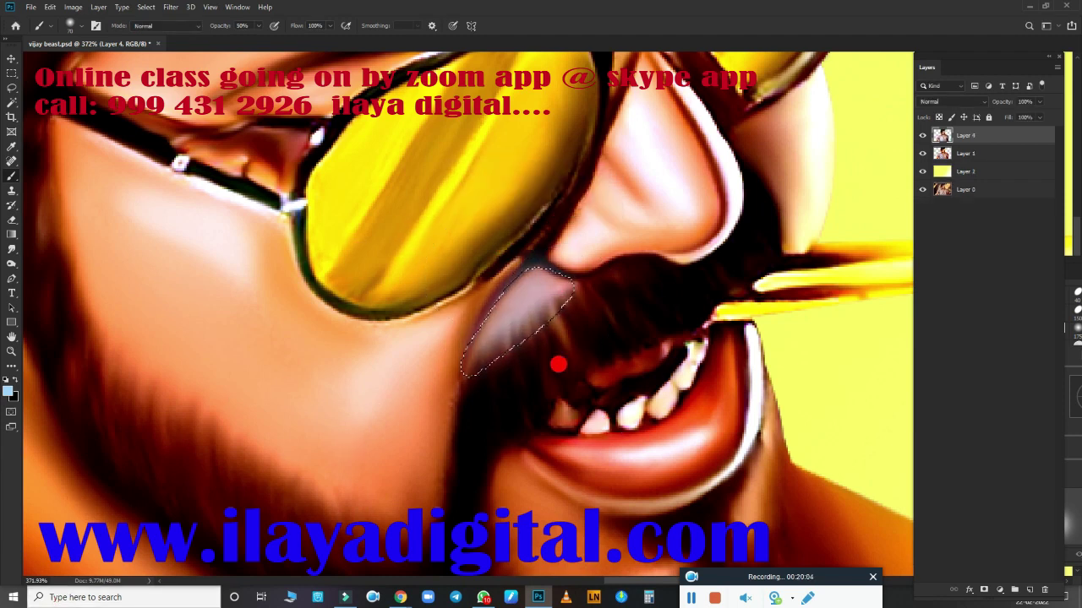
key("e")
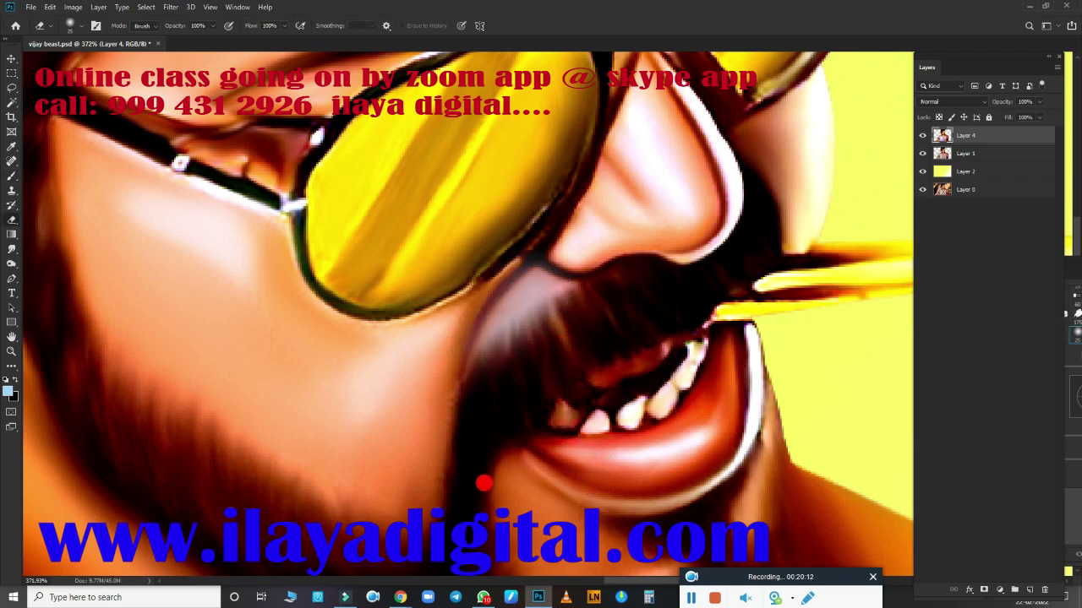
key("ctrl+shift+alt+n")
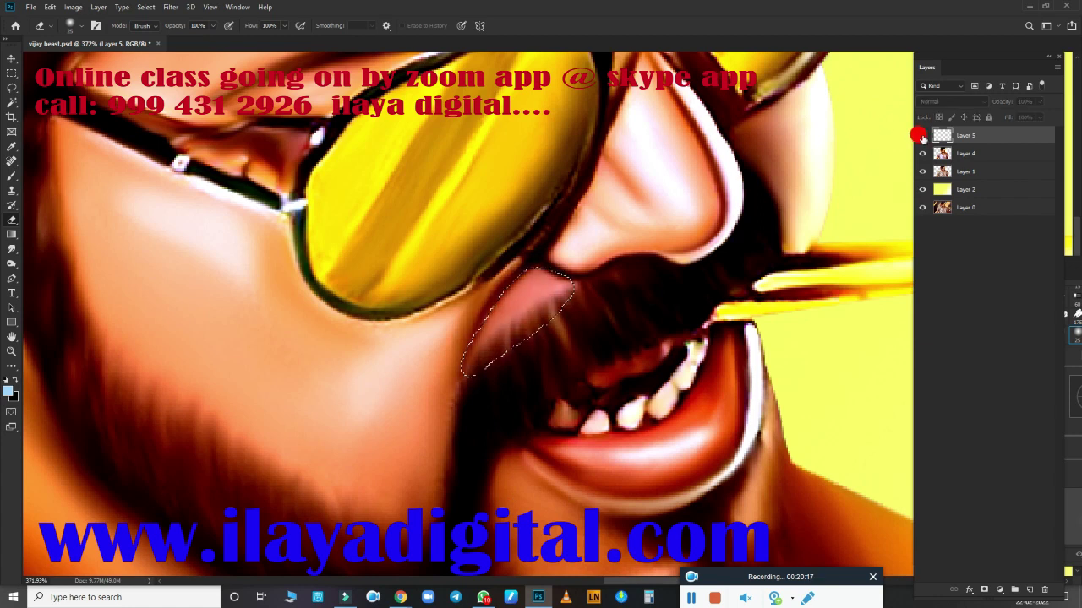
key("shift+F6")
key("Return")
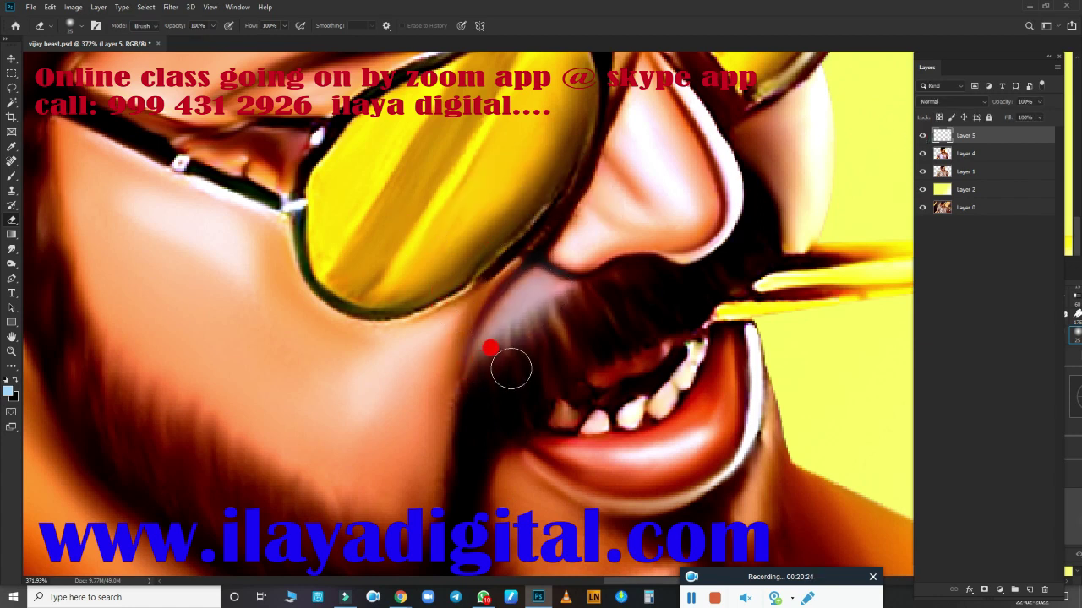
Step: Blend Layer 5 as Overlay and hide it to compare the result
left_click(960, 99)
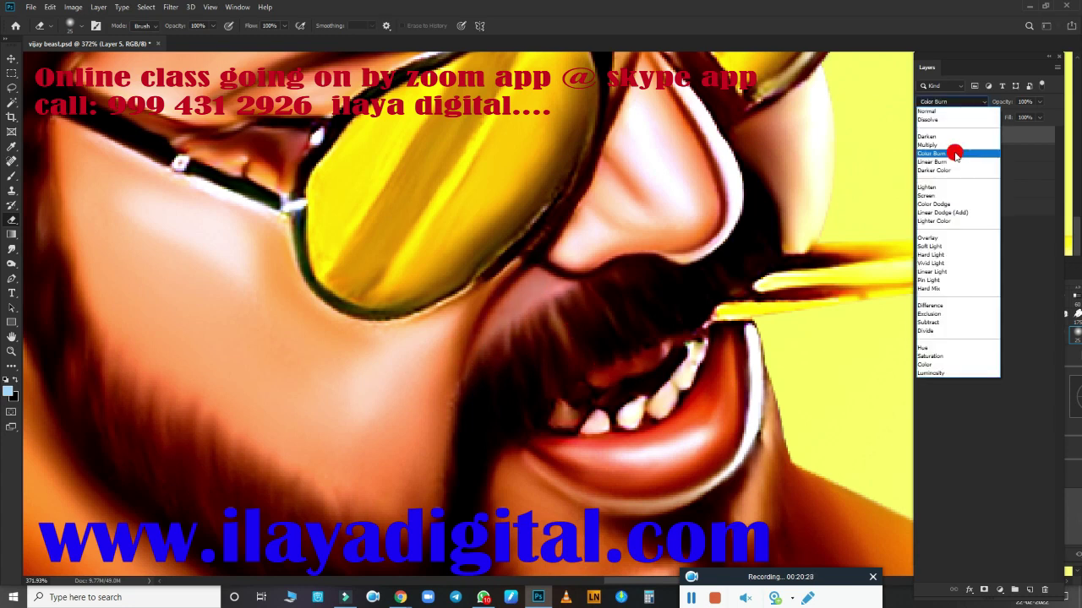
left_click(948, 236)
left_click(922, 136)
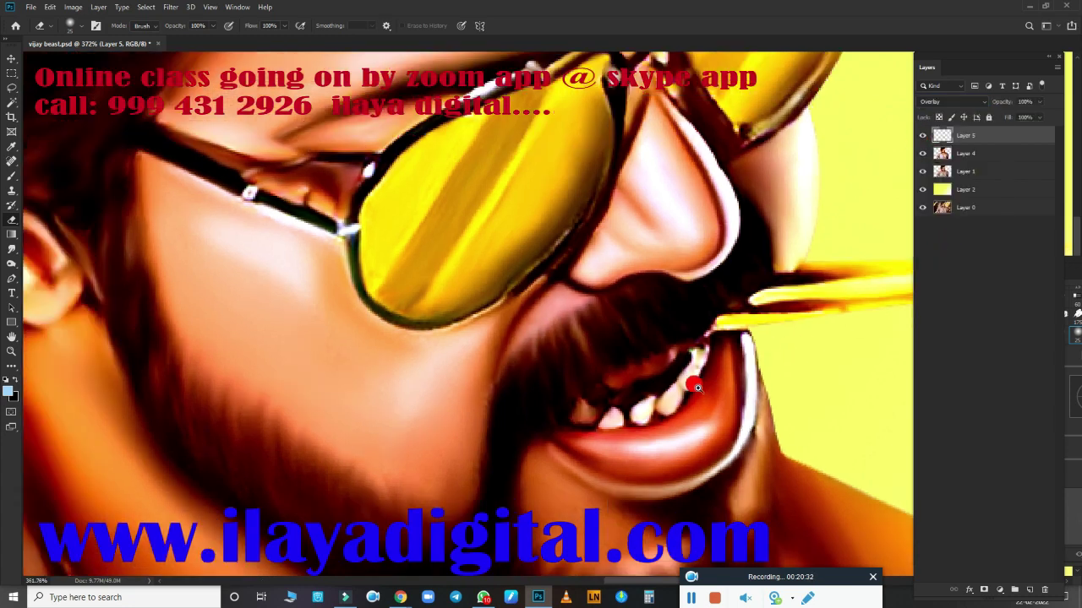
scroll(688, 378, "down", 3)
Step: Shift the hue with Hue/Saturation, boosting saturation to +70
key("ctrl+u")
mouse_move(863, 330)
left_mouse_down()
mouse_move(873, 334)
mouse_move(811, 335)
mouse_move(878, 333)
left_mouse_up()
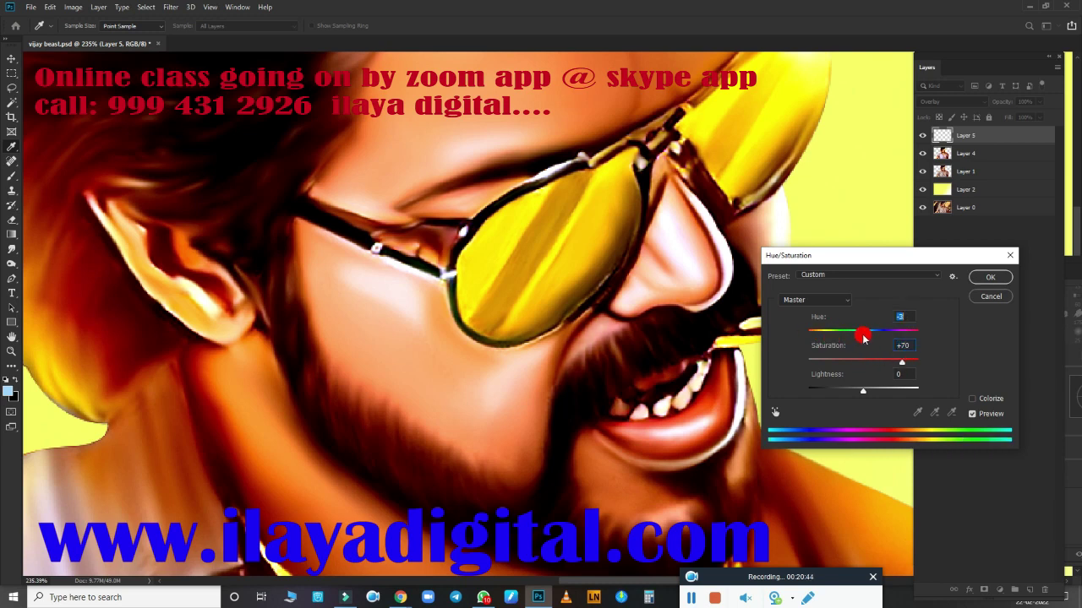
left_click(980, 281)
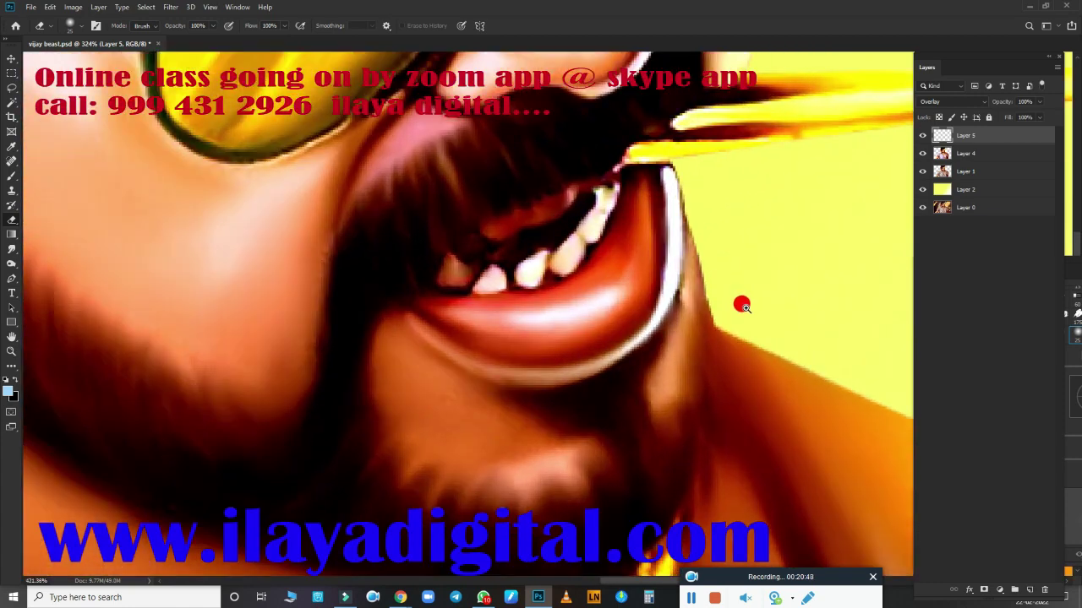
scroll(741, 304, "down", 3)
scroll(723, 328, "up", 3)
scroll(723, 328, "down", 1)
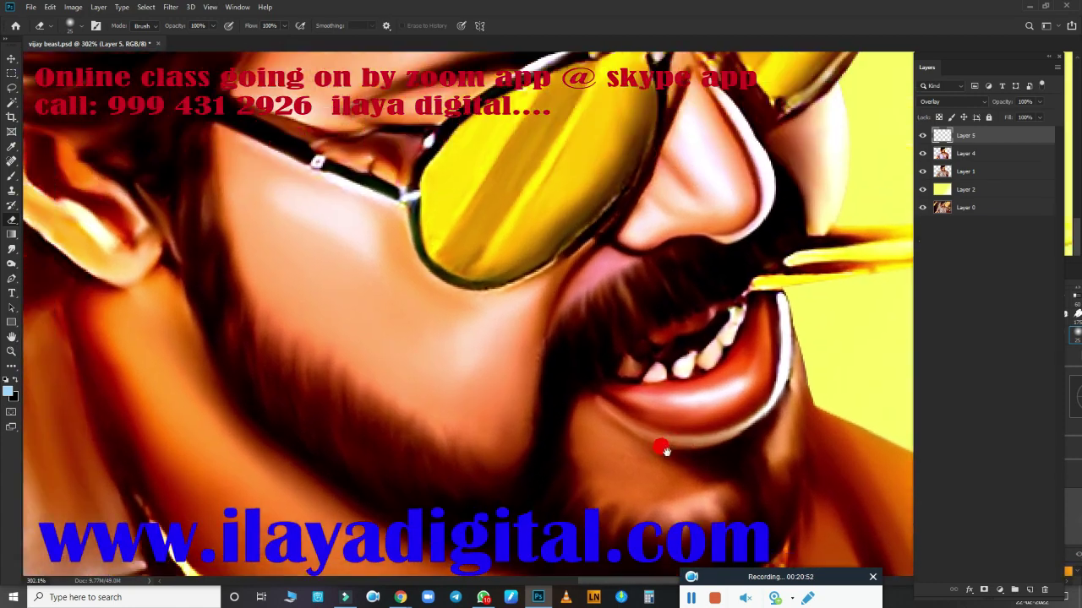
Step: With the mouth in view, blend Layer 5 as Color and shift its hue to -43
left_click_drag(618, 350, 694, 478)
left_click(950, 102)
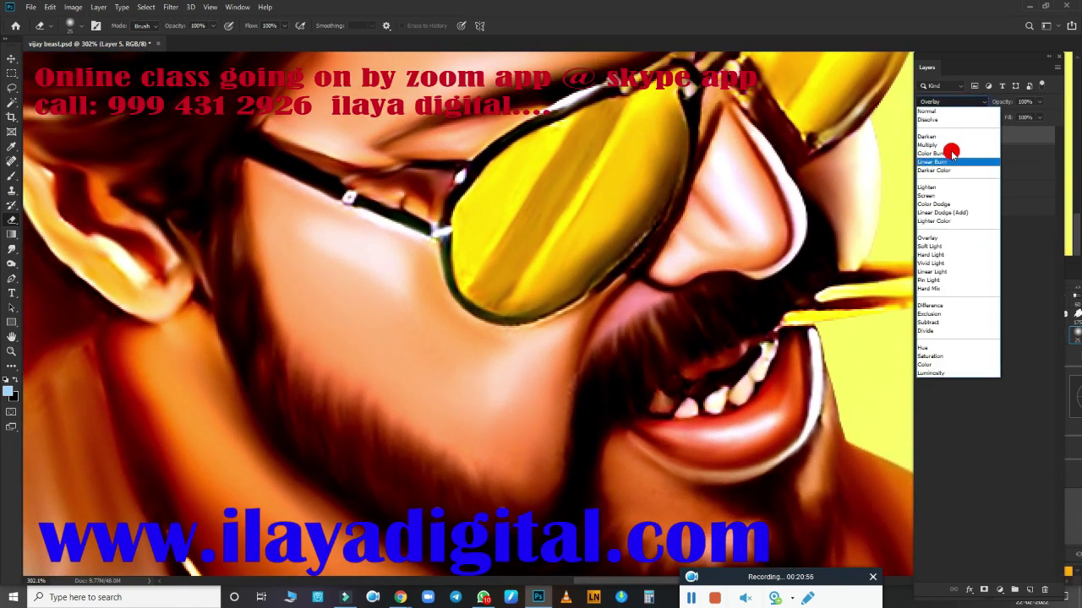
left_click(932, 360)
scroll(645, 357, "down", 5)
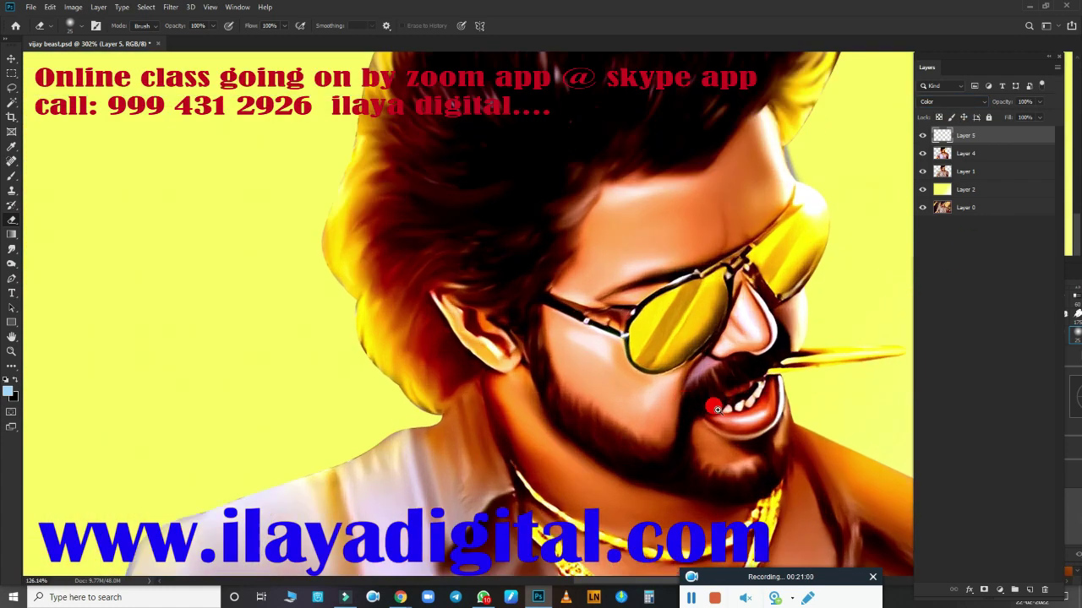
scroll(645, 356, "up", 4)
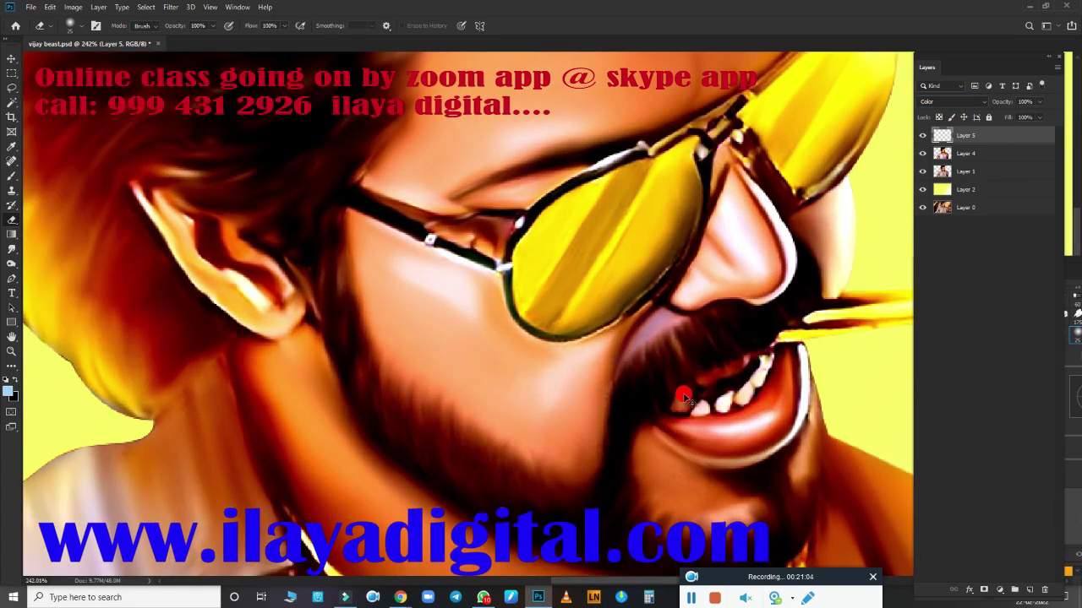
key("ctrl+u")
left_click_drag(863, 330, 843, 333)
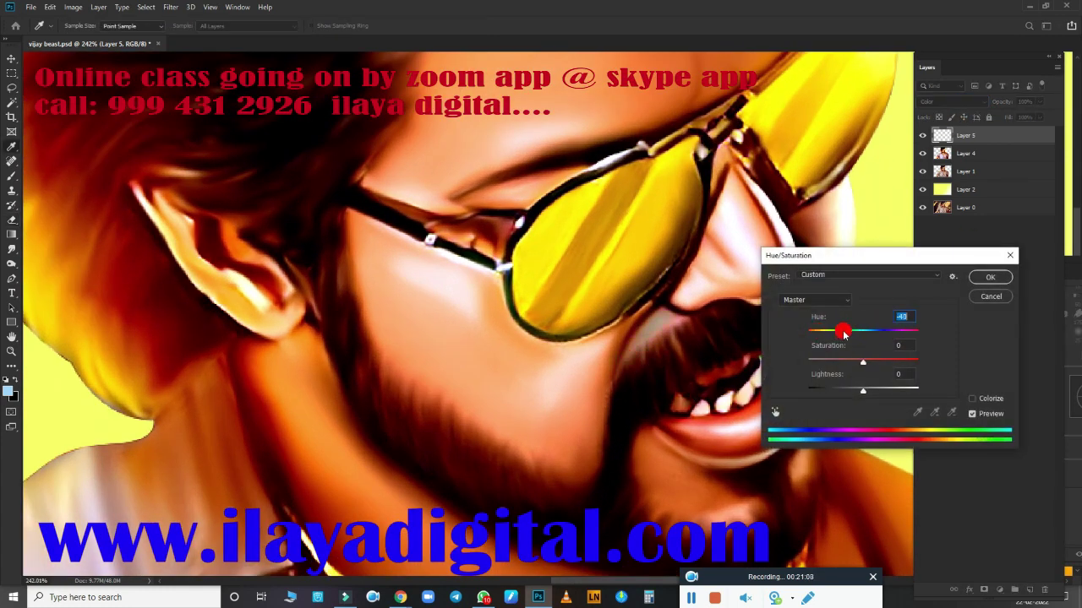
left_click(991, 277)
Step: Make Layer 4 the active layer and switch to the Lasso for the lower lip
key("e")
scroll(718, 306, "up", 2)
scroll(714, 293, "up", 2)
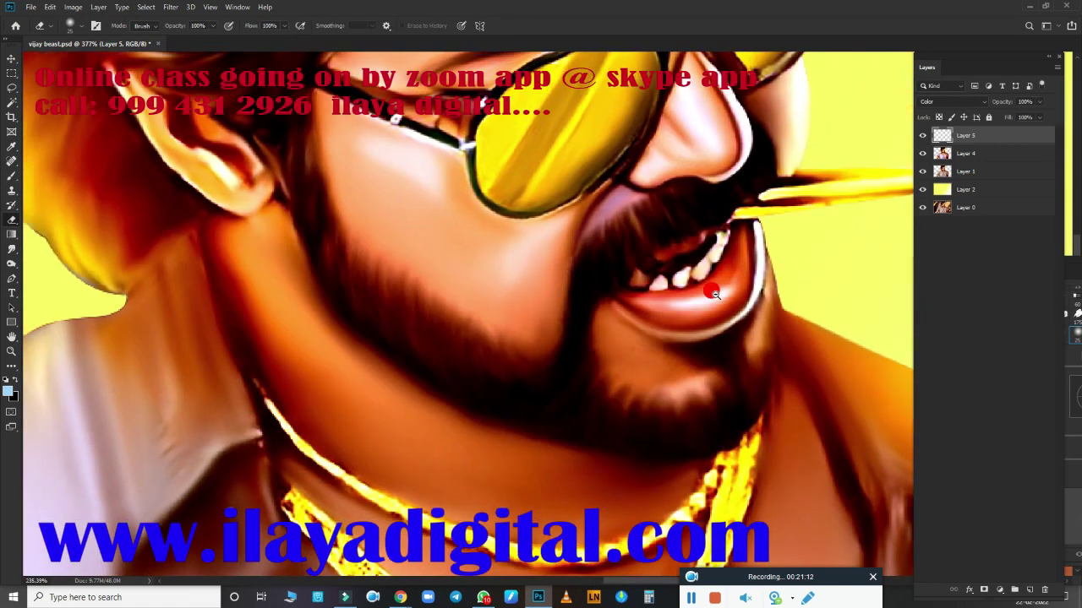
scroll(714, 293, "down", 3)
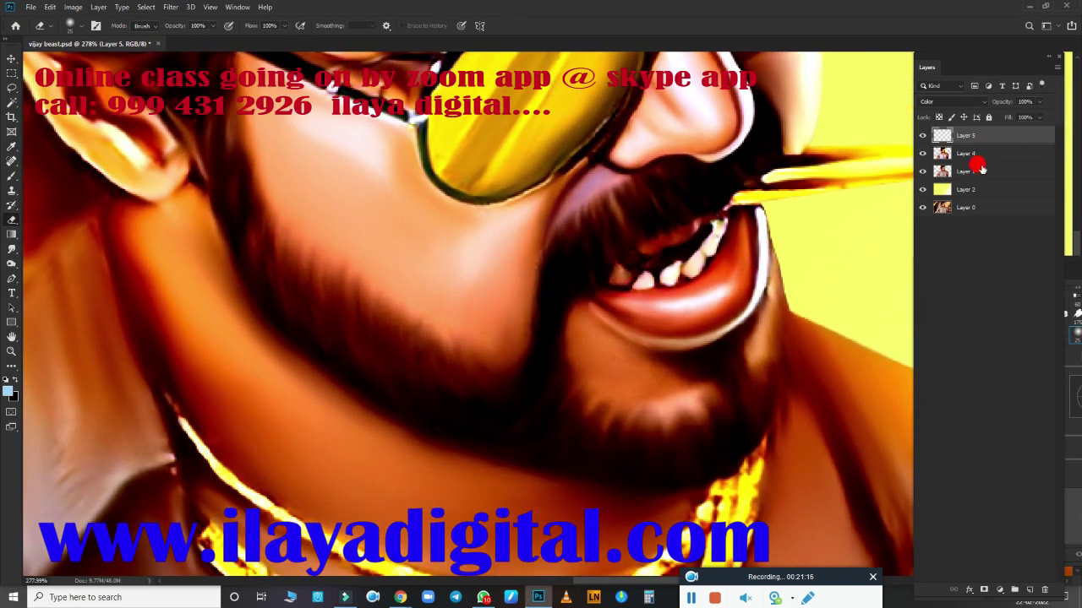
left_click(976, 157)
key("l")
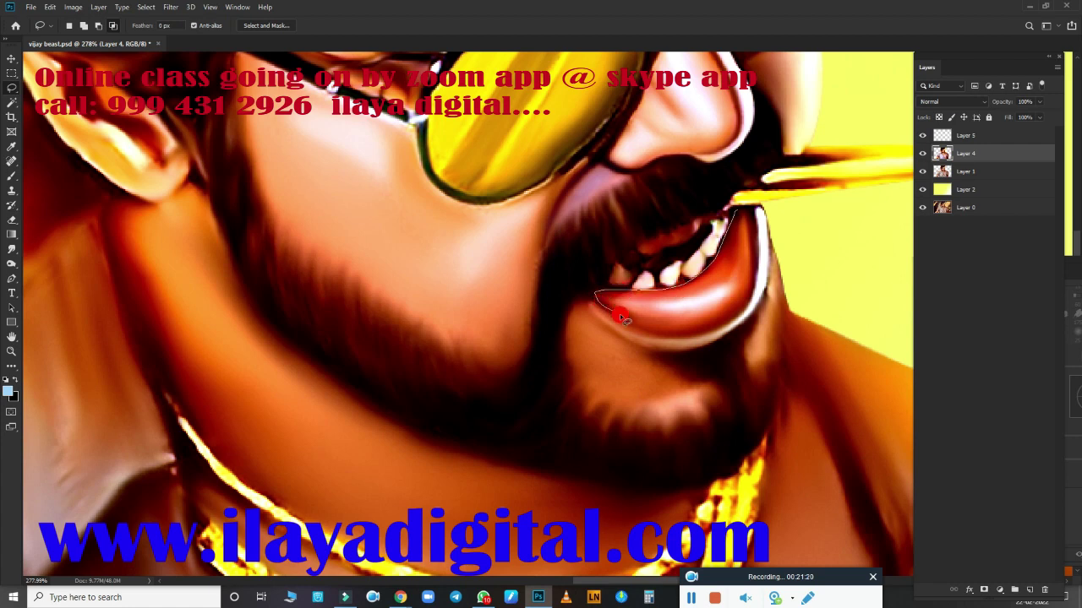
Step: Lasso the lower lip and feather the selection by 2 px
left_click_drag(754, 218, 751, 223)
key("shift+F6")
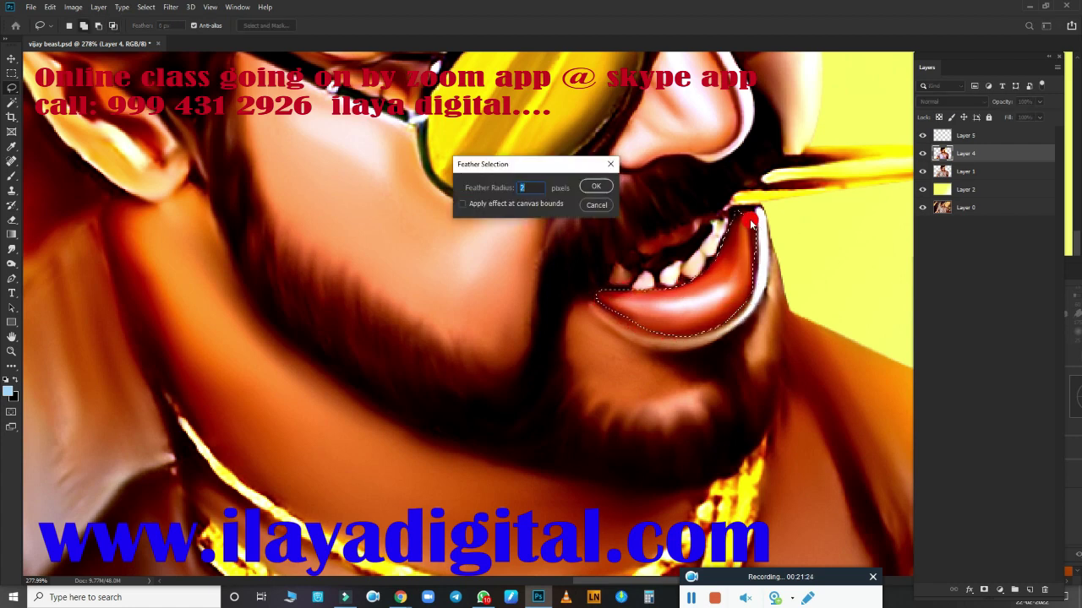
key("Return")
Step: Redden the lip with a Curves edit on the RGB, Green and Red channels
key("ctrl+m")
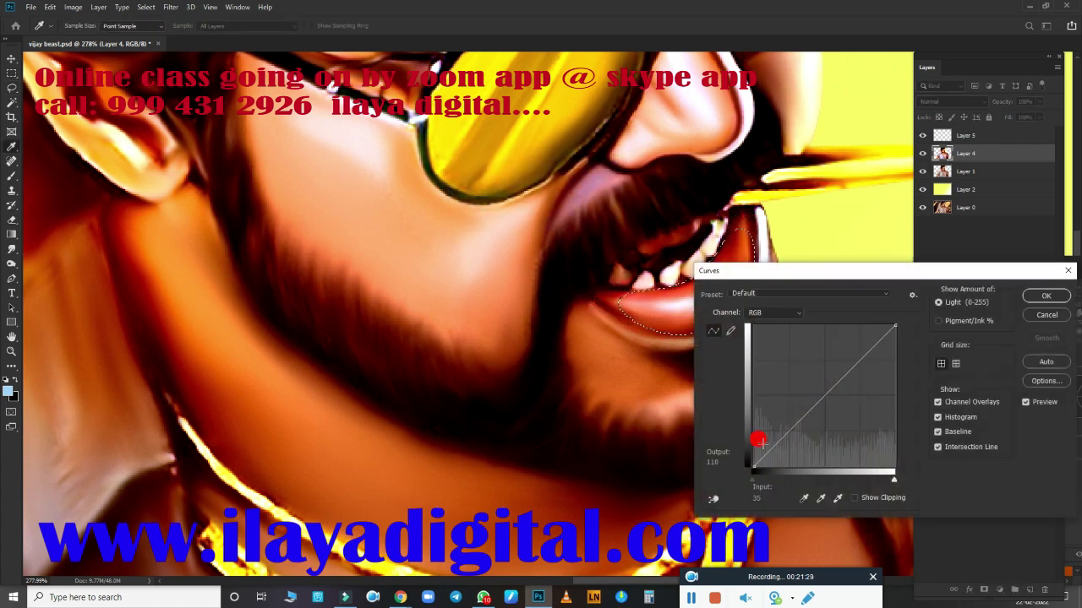
left_click_drag(749, 479, 763, 478)
left_click(774, 313)
left_click(755, 343)
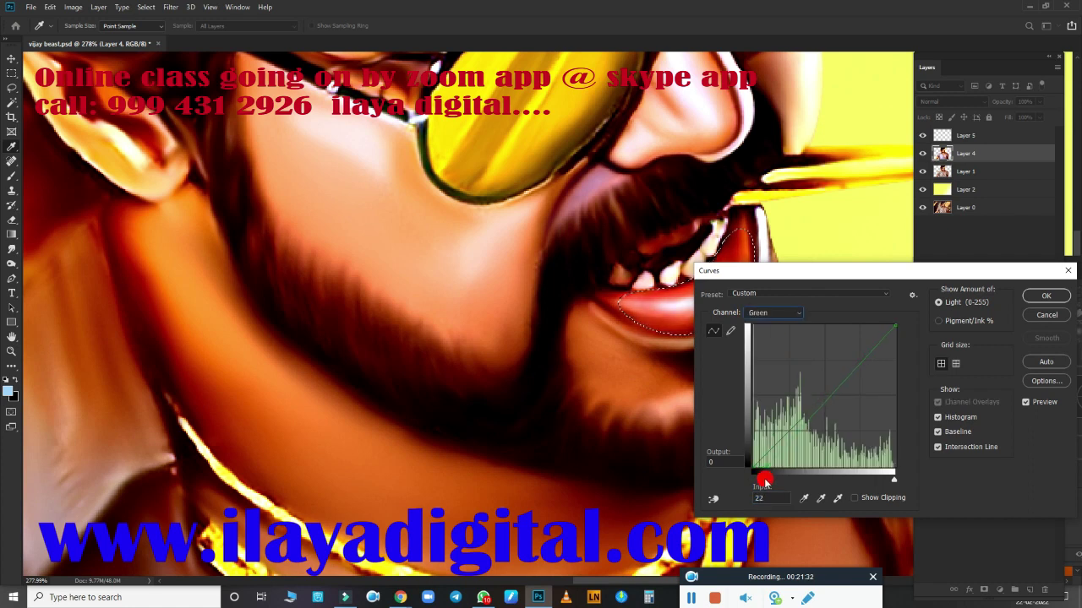
left_click(786, 312)
left_click(792, 333)
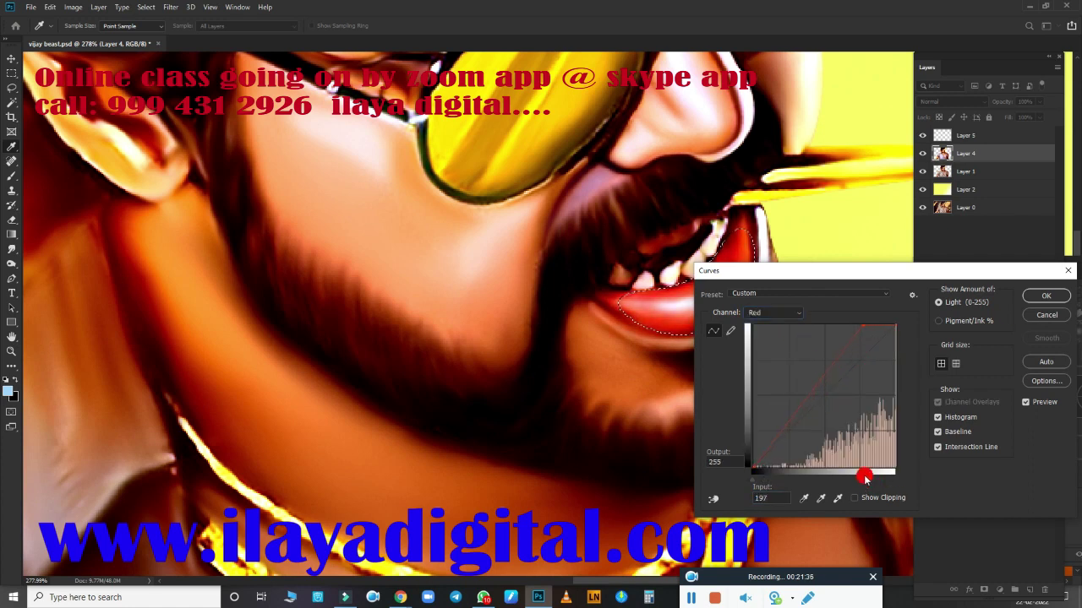
left_click(1045, 295)
scroll(668, 388, "down", 5)
scroll(616, 398, "up", 4)
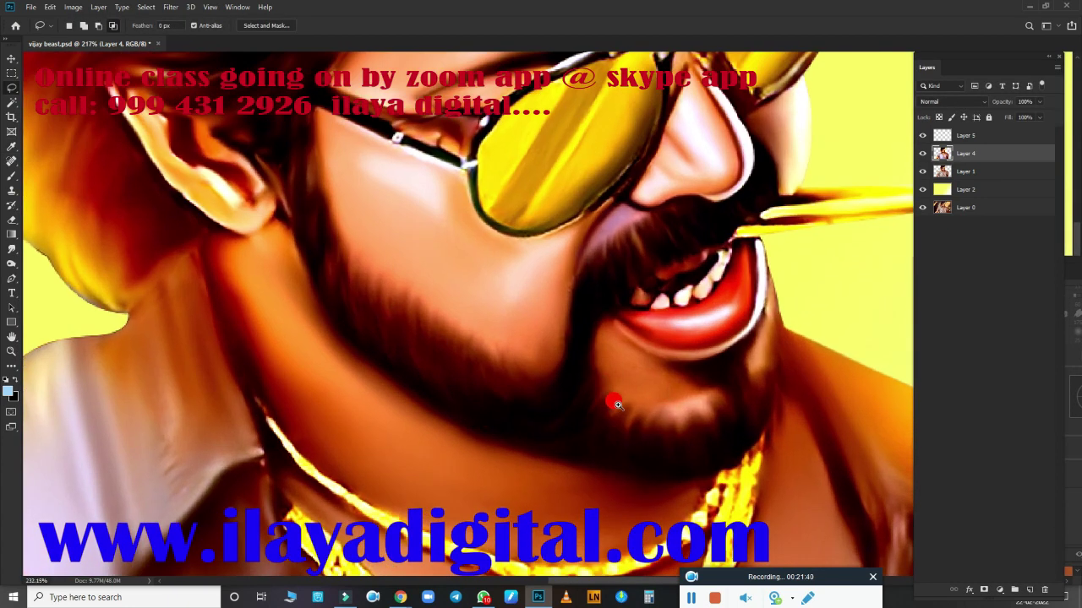
scroll(616, 398, "down", 3)
scroll(592, 405, "up", 2)
scroll(613, 458, "up", 2)
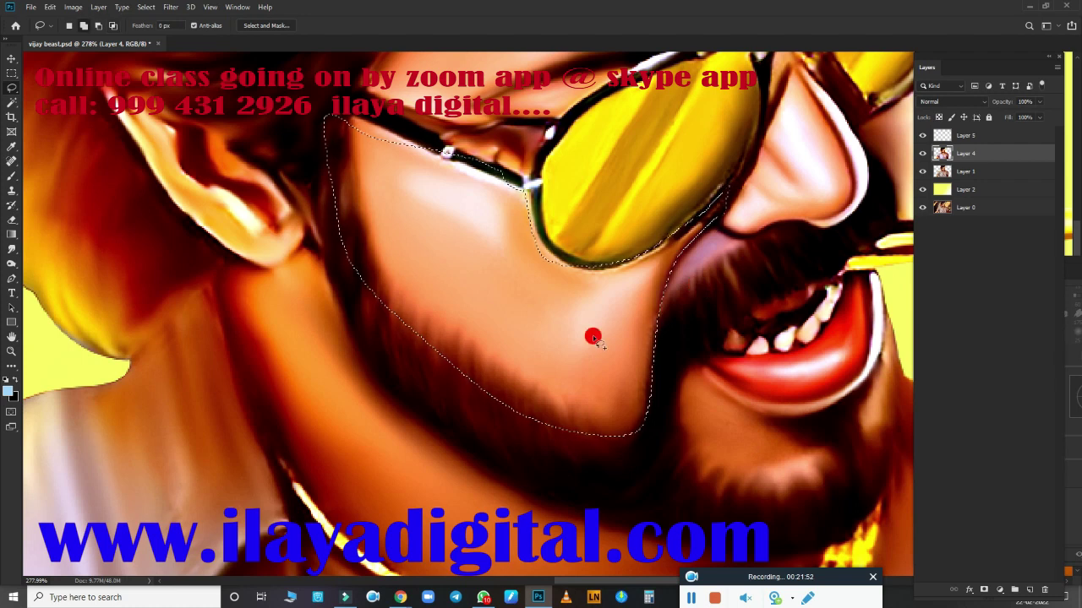
Step: Feather the cheek selection 10 px and pick pink #faa2f1 for brushing on Layer 5
key("shift+F6")
key("Return")
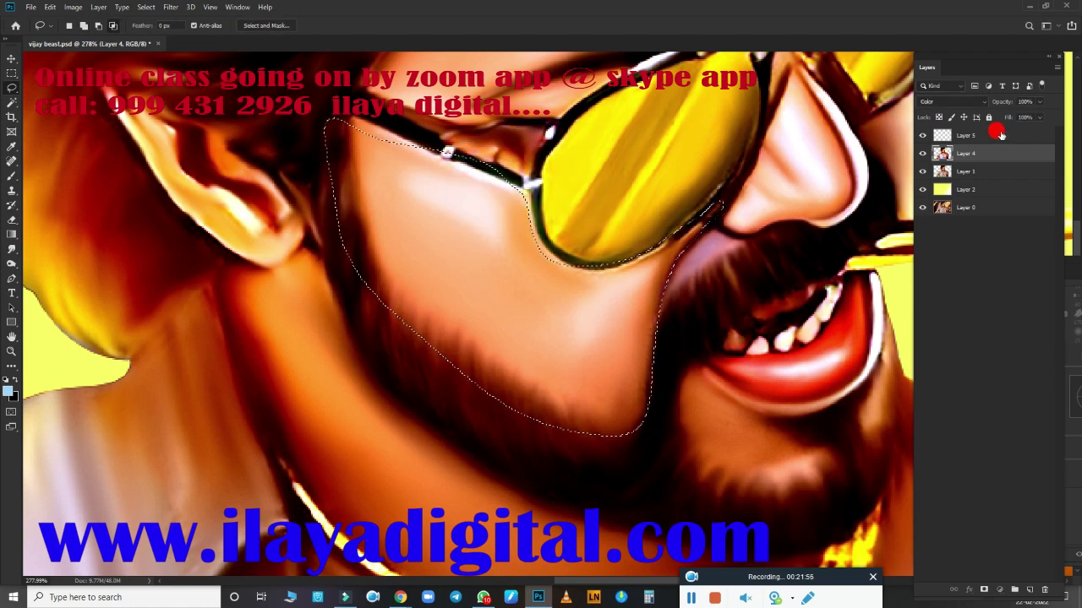
left_click(999, 134)
key("b")
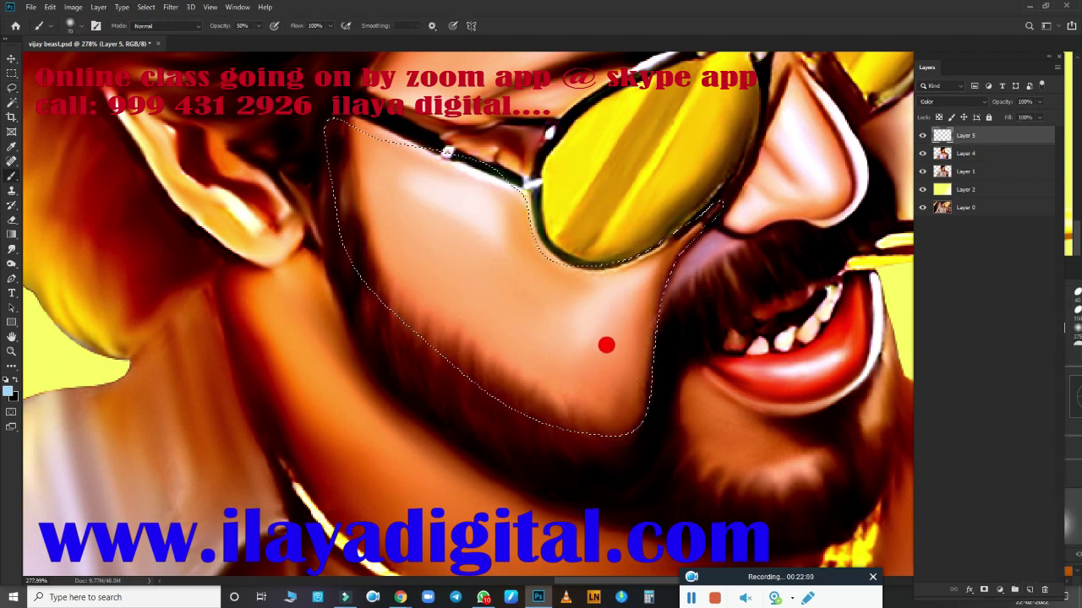
left_click(8, 383)
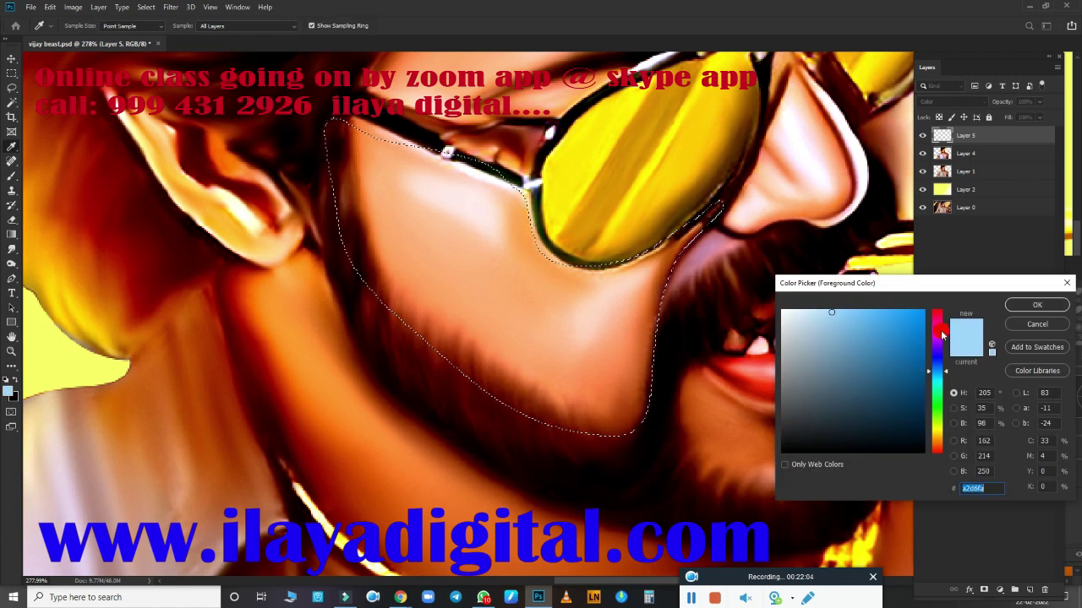
left_click_drag(942, 335, 913, 341)
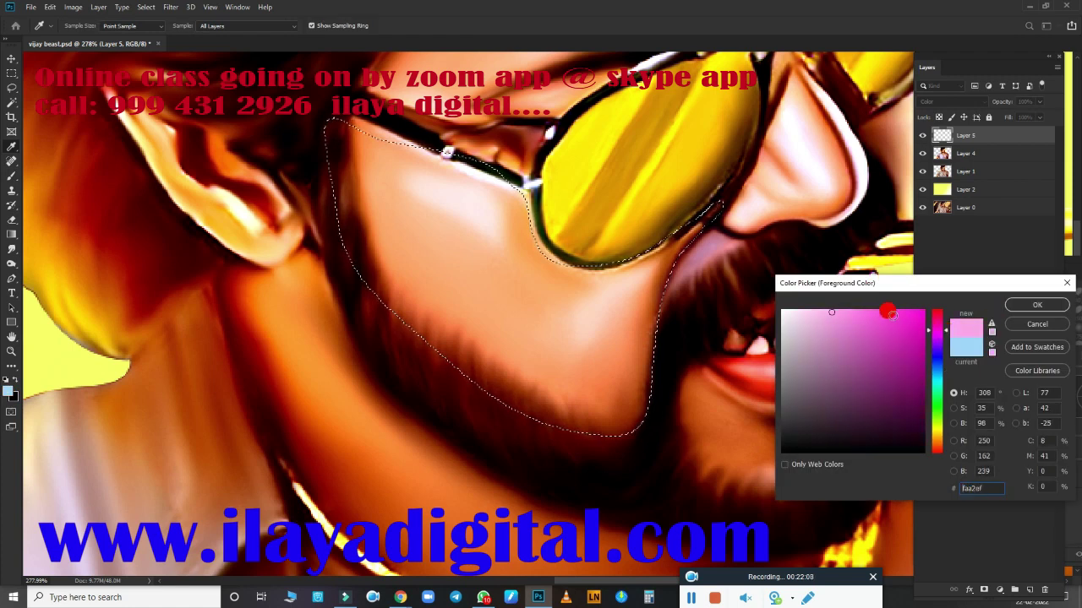
left_click(1036, 305)
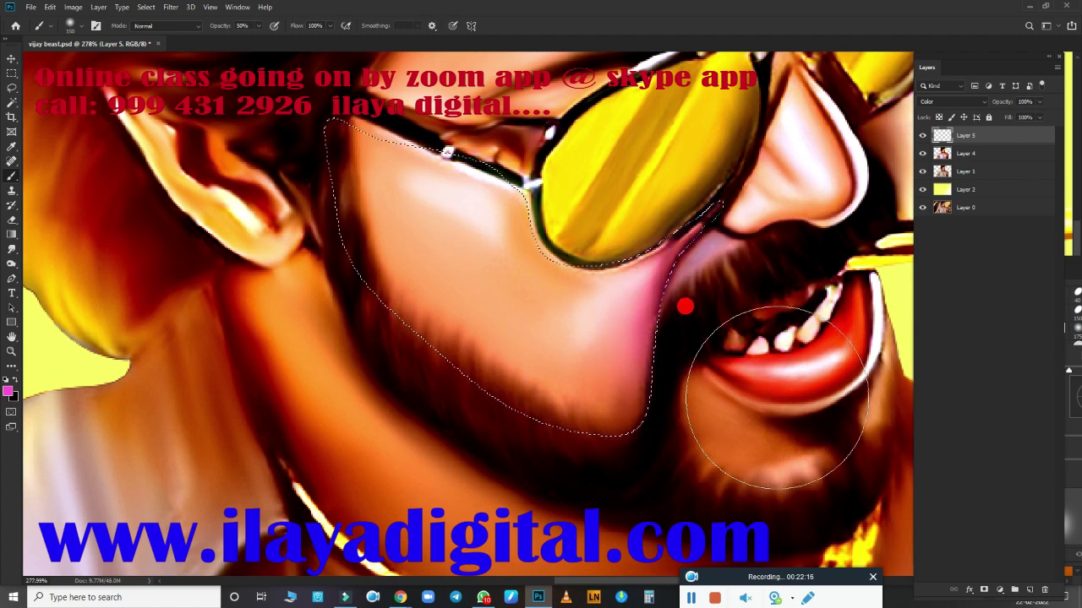
Step: Set the blush layer's blend mode to Overlay
scroll(826, 488, "down", 5)
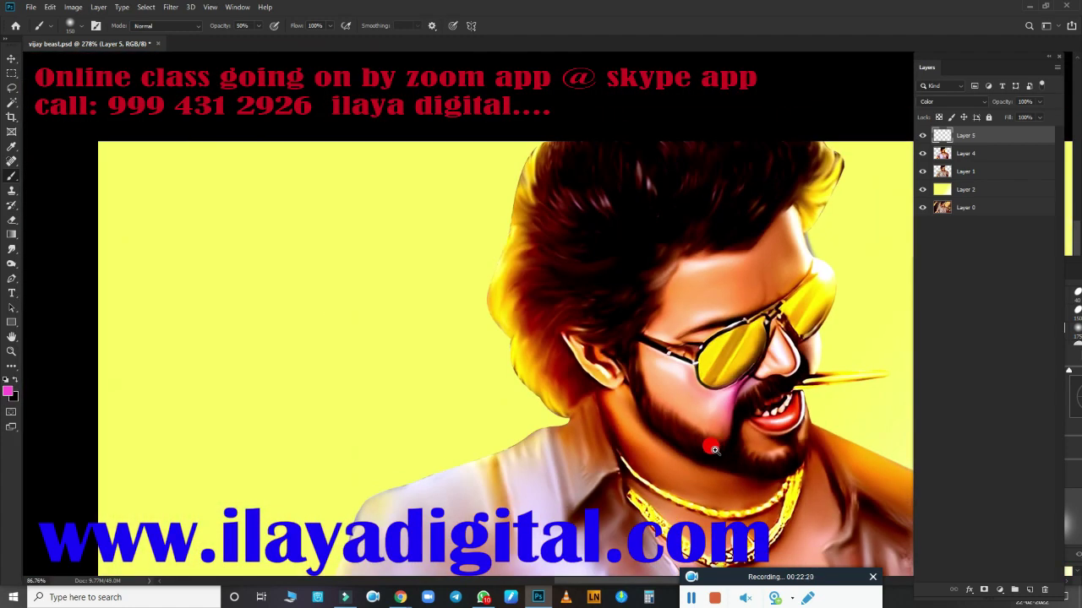
scroll(778, 429, "up", 5)
scroll(777, 429, "down", 3)
left_click(951, 102)
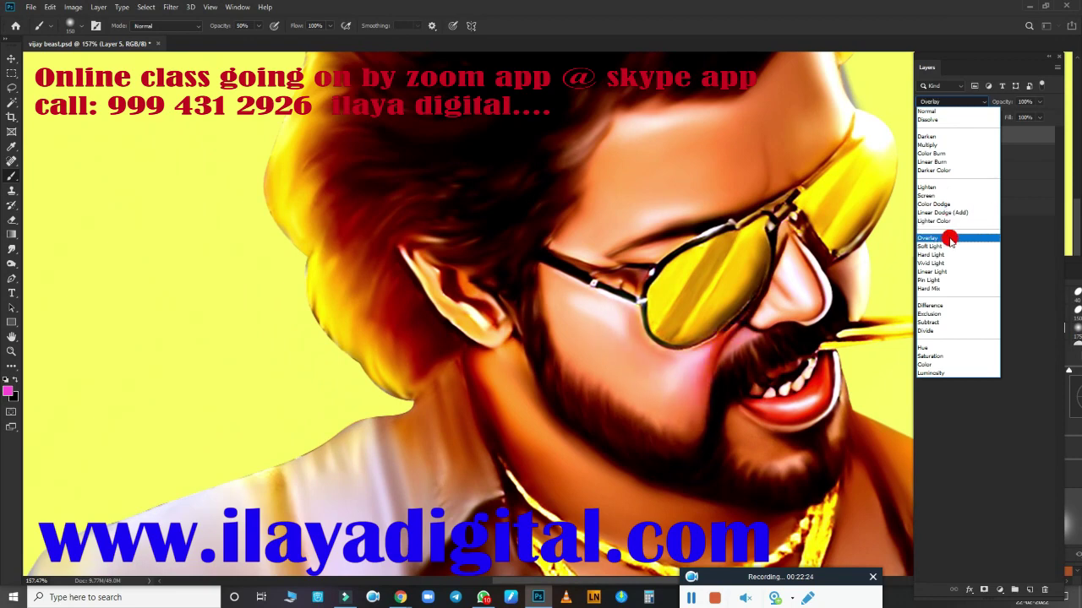
left_click(953, 238)
scroll(850, 367, "up", 2)
scroll(873, 367, "up", 2)
scroll(747, 313, "up", 2)
scroll(747, 313, "down", 3)
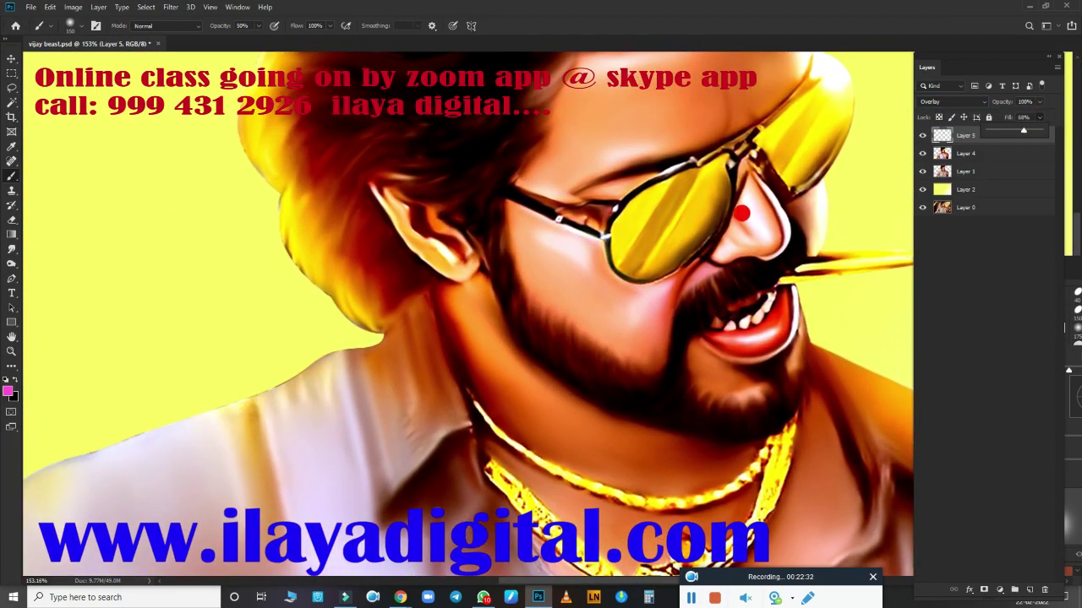
Step: Shift the blush hue by -33 with Hue/Saturation
key("ctrl+u")
mouse_move(862, 330)
left_mouse_down()
mouse_move(847, 336)
mouse_move(860, 336)
left_mouse_up()
key("Return")
key("b")
scroll(666, 369, "up", 2)
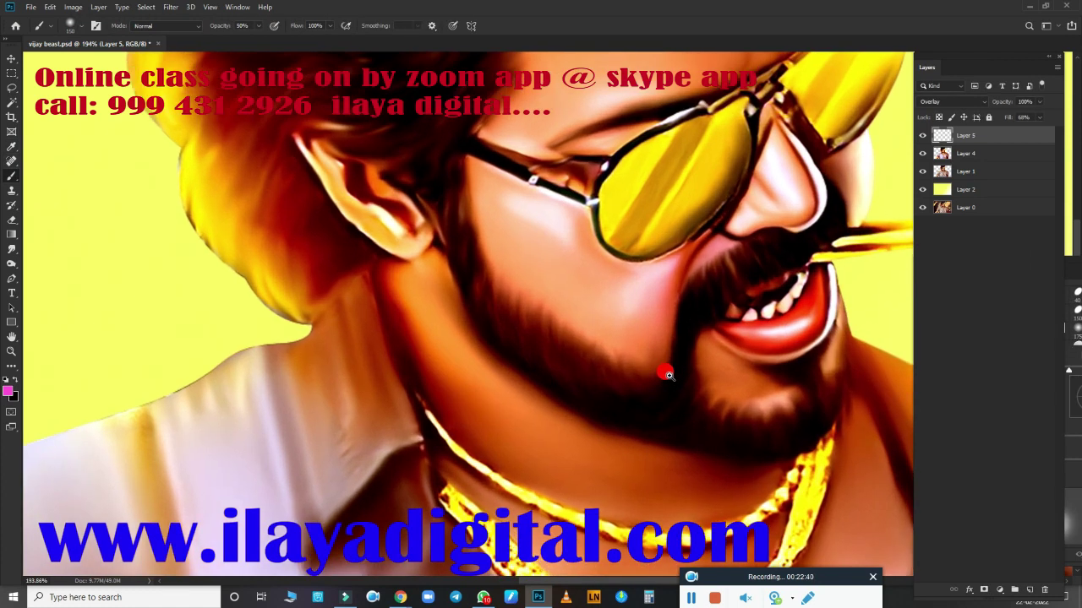
scroll(659, 389, "down", 4)
scroll(656, 403, "up", 4)
scroll(656, 403, "down", 1)
scroll(642, 414, "down", 3)
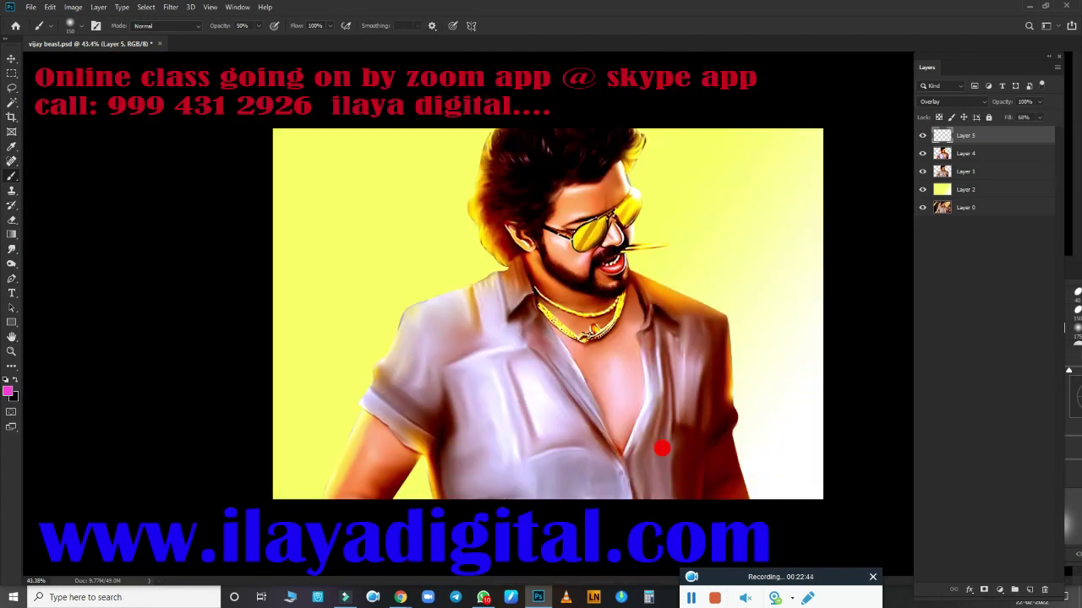
scroll(886, 225, "up", 1)
Step: Merge the blush into Layer 4, then lasso and feather the image's right part
left_click(966, 153, "shift")
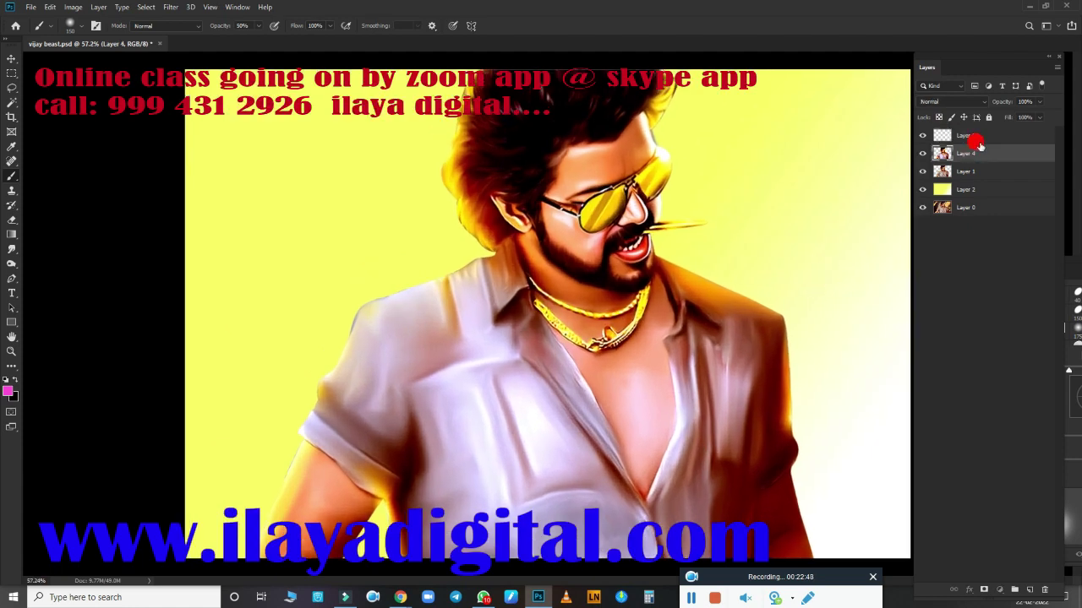
key("ctrl+e")
key("l")
scroll(720, 337, "down", 2)
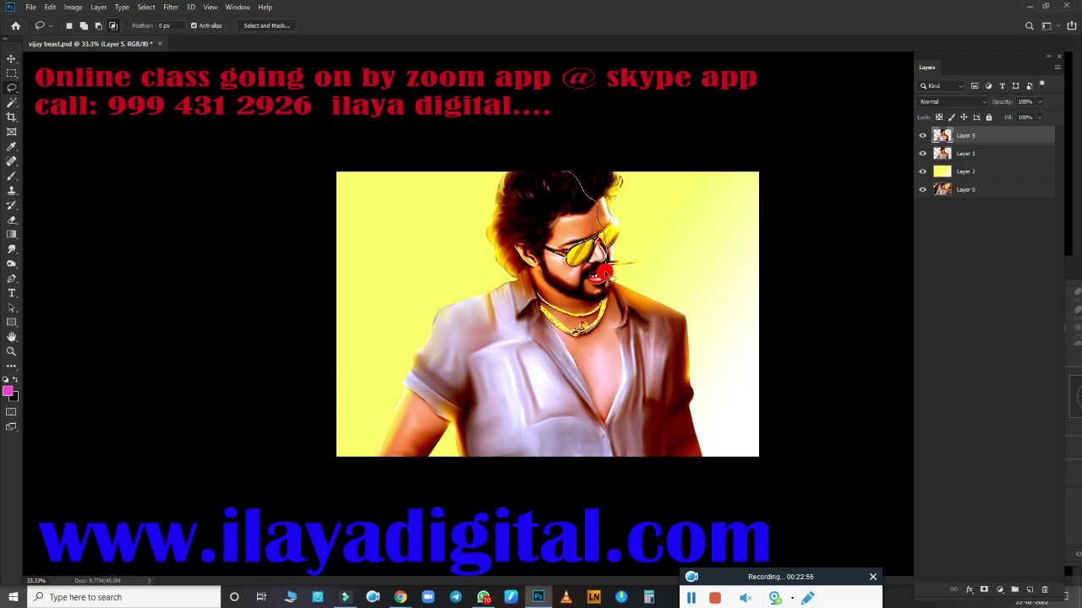
left_click_drag(601, 273, 446, 256)
key("shift+F6")
key("Return")
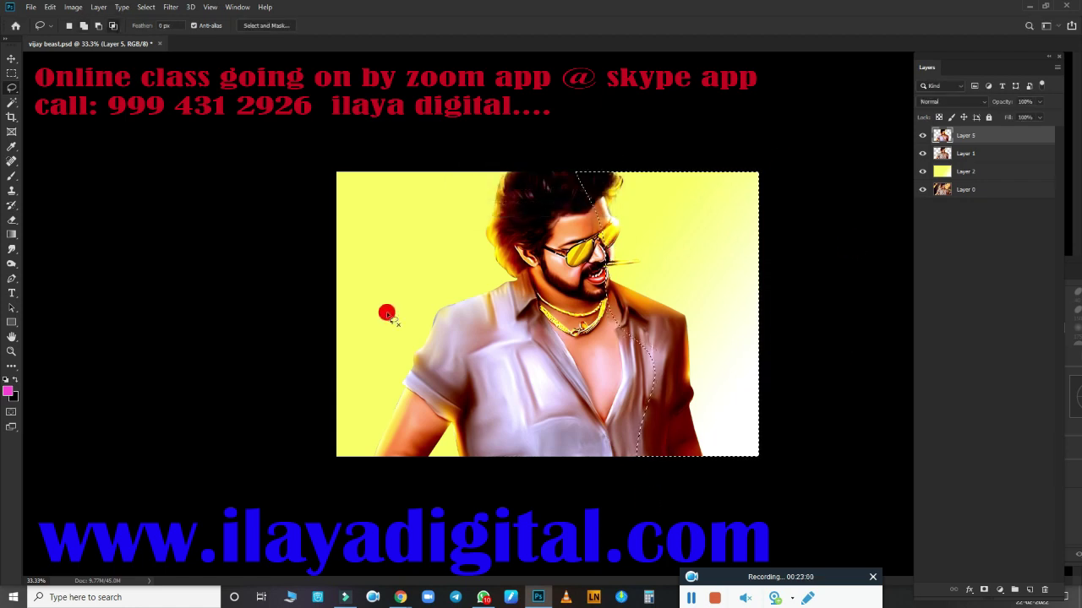
Step: Push that selection's highlights toward blue with Color Balance, then deselect
key("ctrl+b")
left_click(817, 255)
left_click_drag(787, 222, 748, 215)
scroll(748, 314, "up", 3)
scroll(797, 222, "down", 1)
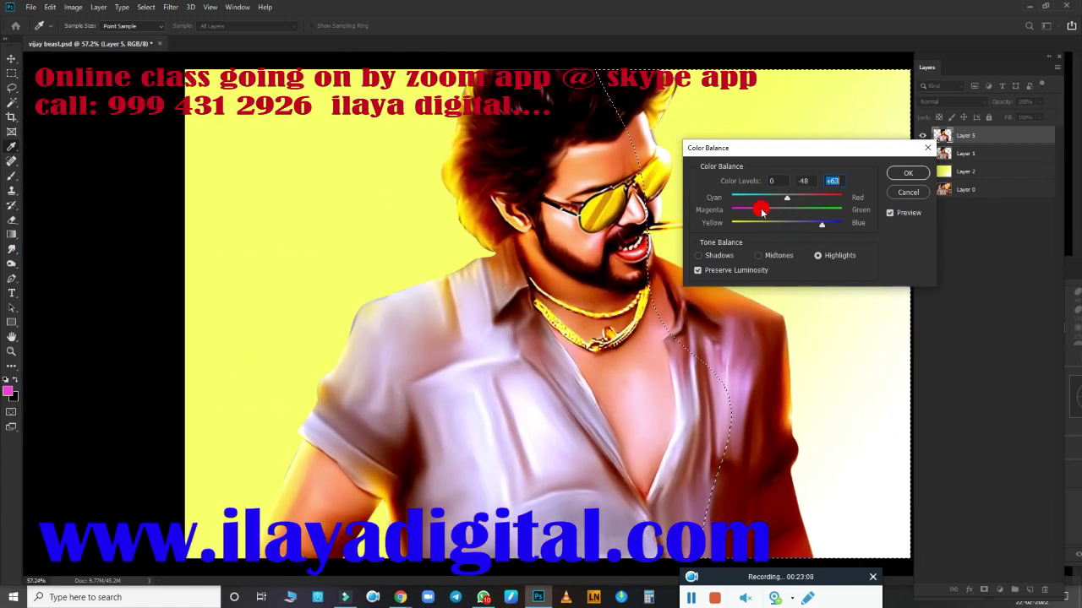
key("Return")
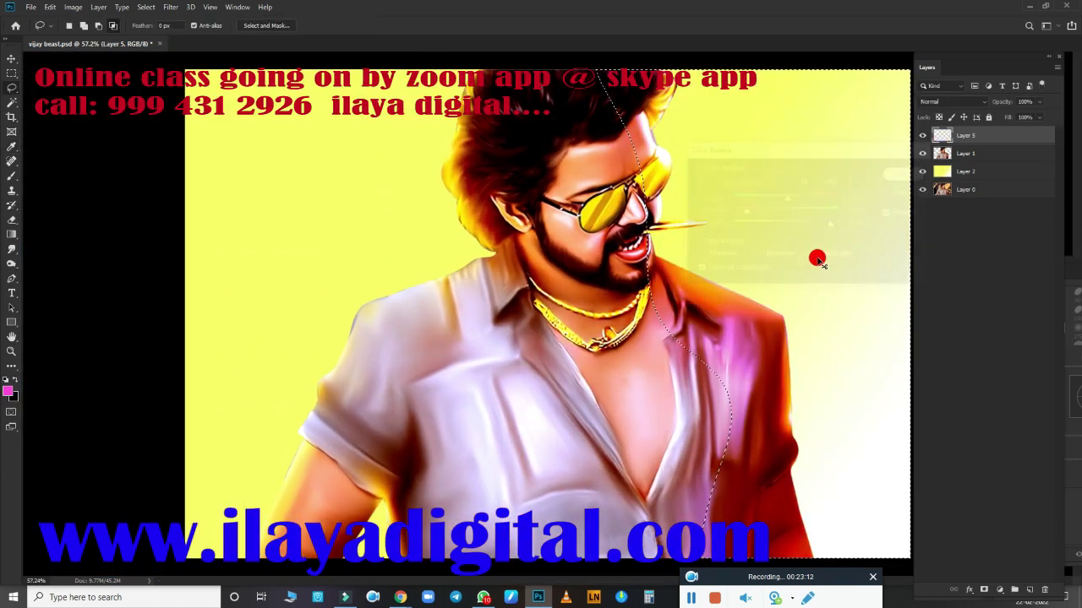
key("ctrl+d")
scroll(548, 314, "down", 3)
Step: Lasso another area and set its Color Balance highlights to +1, +11, -70
mouse_move(583, 218)
left_mouse_down()
mouse_move(607, 456)
mouse_move(564, 244)
left_mouse_up()
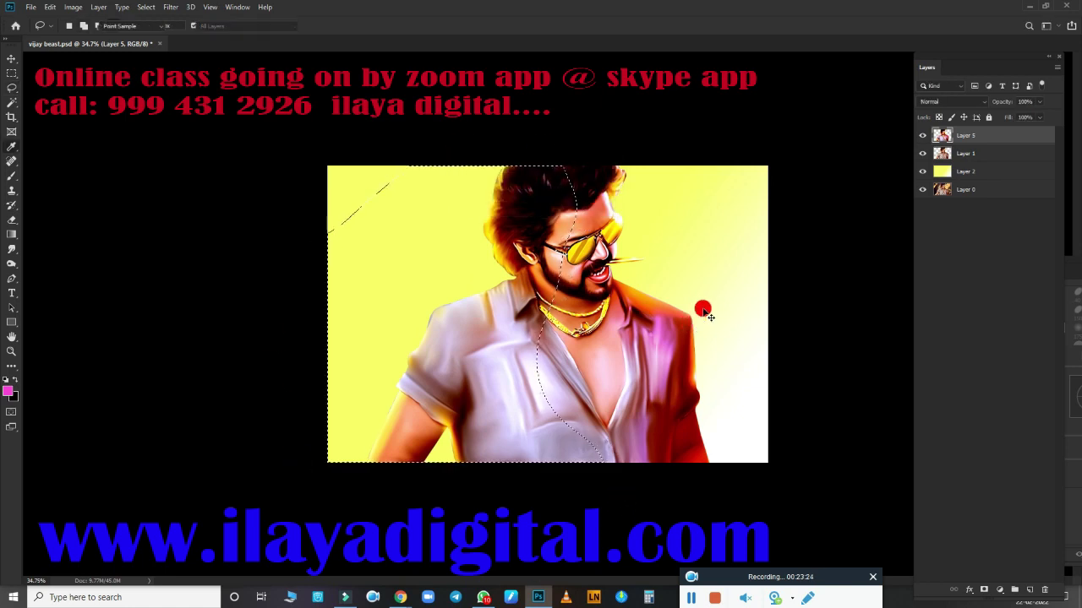
key("ctrl+b")
left_click(817, 255)
left_click_drag(785, 223, 740, 240)
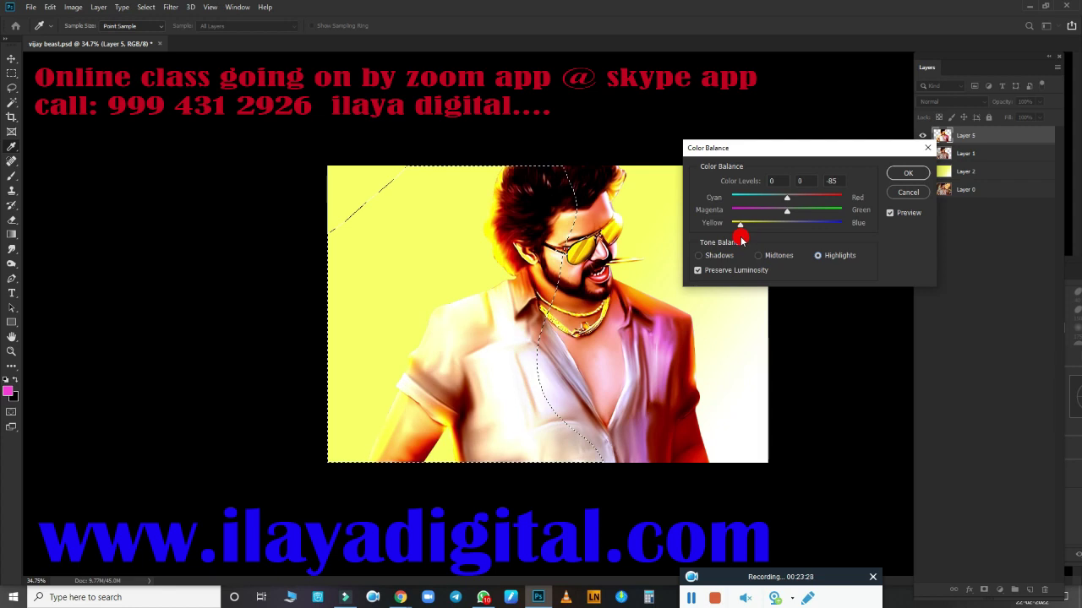
mouse_move(786, 211)
left_mouse_down()
mouse_move(768, 199)
mouse_move(787, 203)
left_mouse_up()
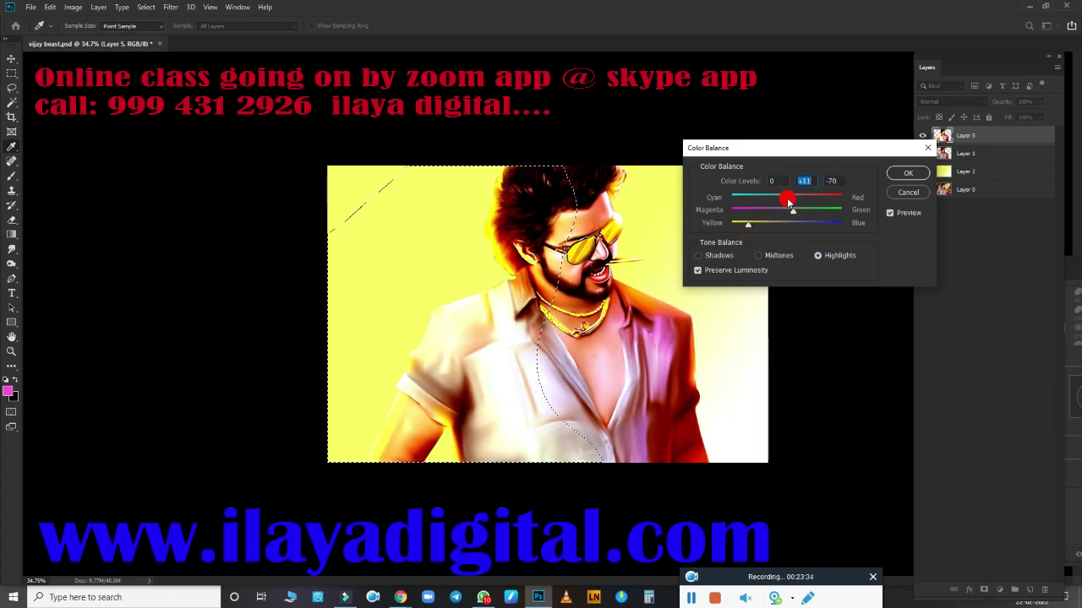
left_click(908, 173)
scroll(701, 357, "up", 3)
scroll(790, 342, "up", 2)
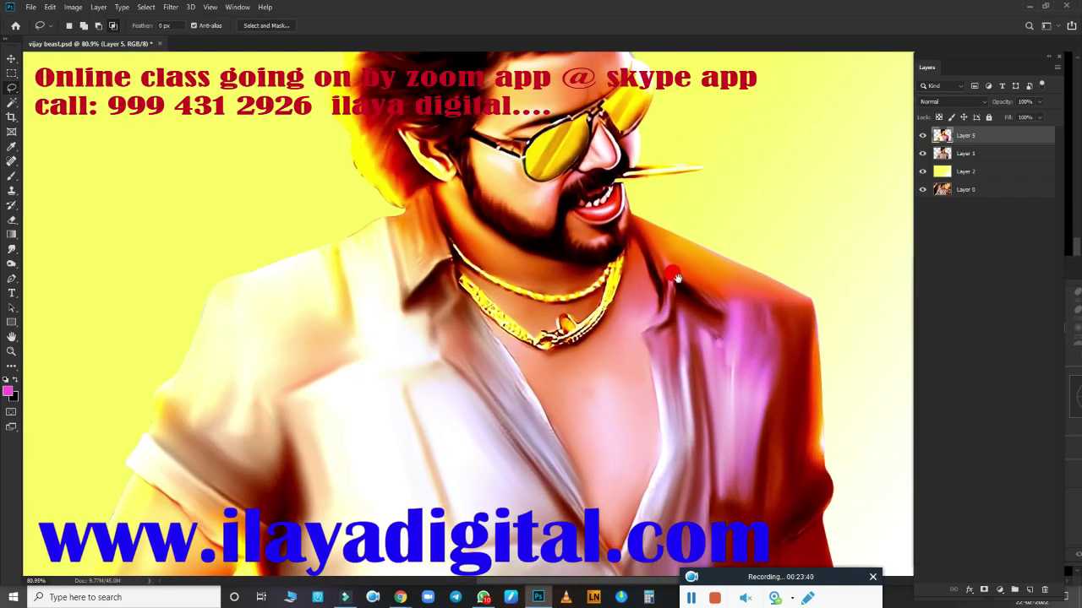
scroll(636, 441, "up", 3)
Step: Add new Layer 6 and paint yellow strands beside and below the ear
scroll(657, 413, "down", 4)
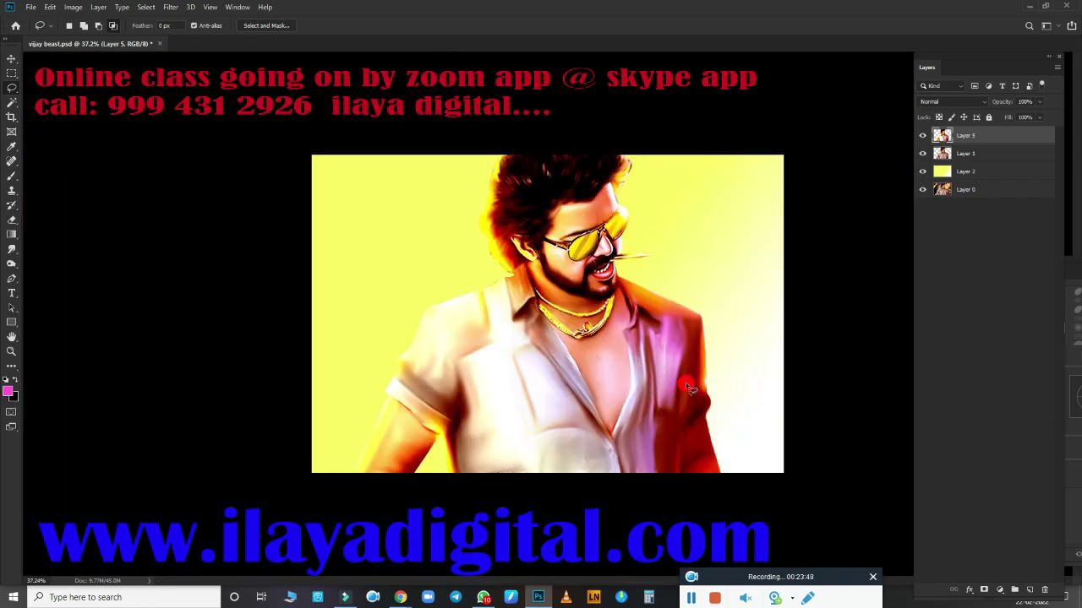
left_click(1030, 590)
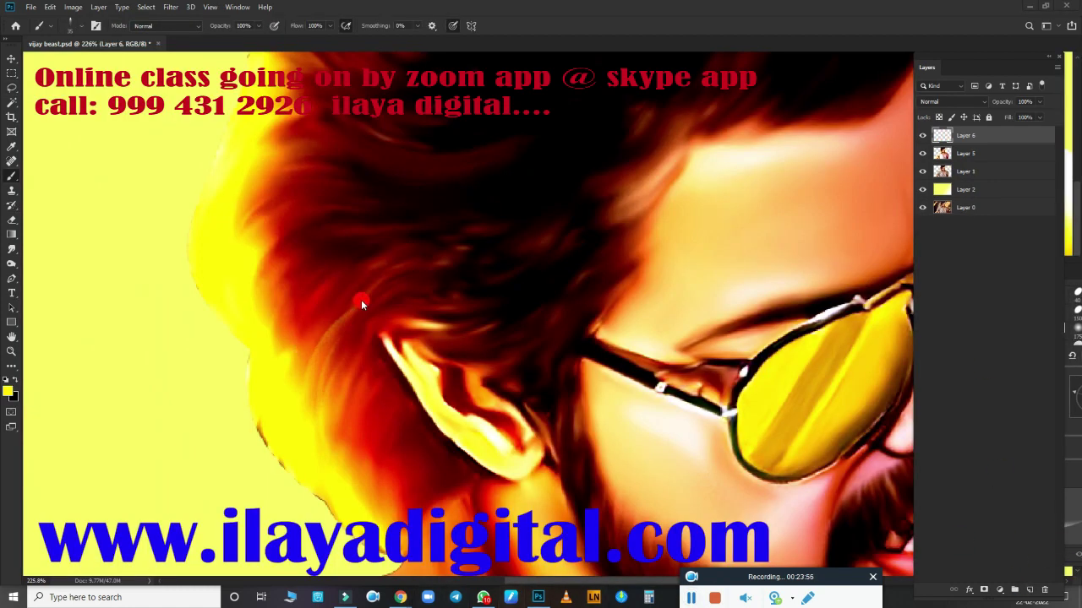
left_click_drag(361, 299, 330, 382)
left_click_drag(346, 342, 338, 469)
left_click_drag(359, 397, 368, 515)
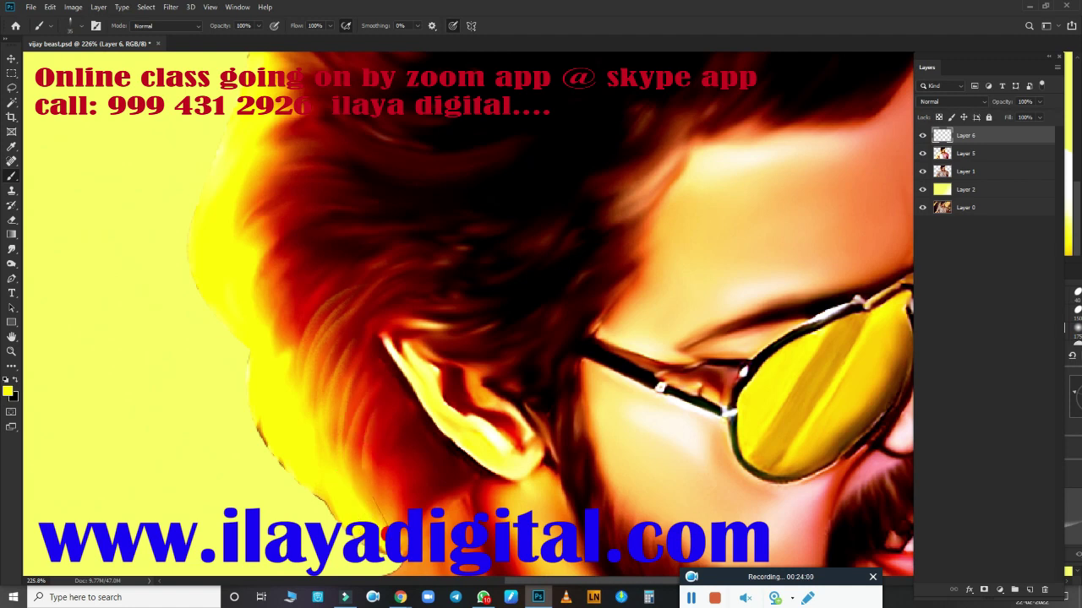
left_click_drag(355, 474, 376, 528)
mouse_move(372, 448)
left_mouse_down()
mouse_move(388, 528)
mouse_move(401, 520)
left_mouse_up()
left_click_drag(404, 452, 419, 512)
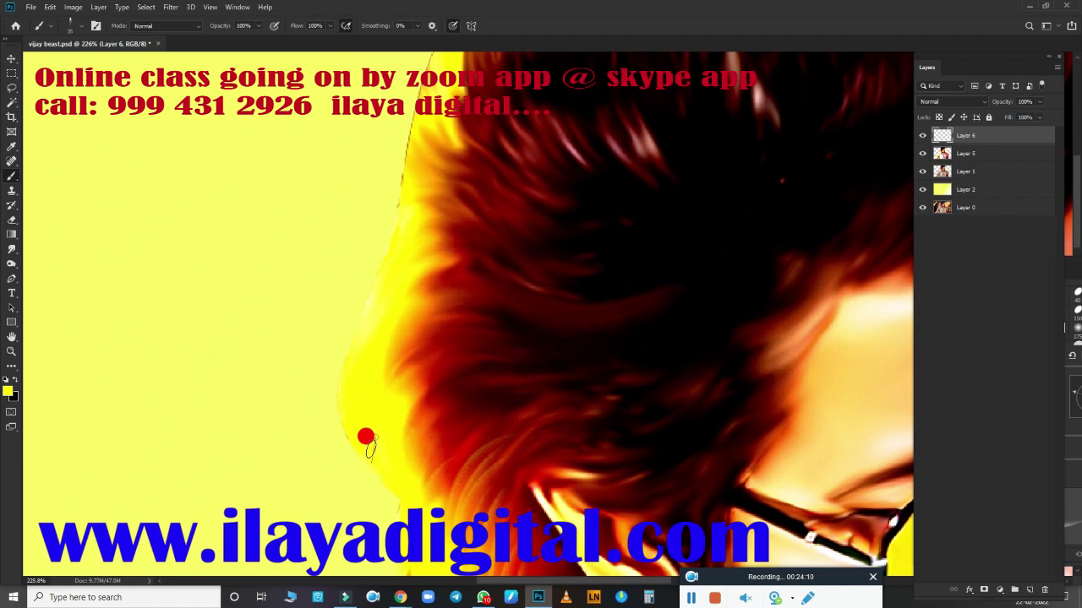
mouse_move(364, 437)
left_mouse_down()
mouse_move(546, 331)
mouse_move(361, 346)
mouse_move(503, 270)
left_mouse_up()
left_click_drag(406, 439, 555, 367)
mouse_move(423, 414)
left_mouse_down()
mouse_move(546, 396)
mouse_move(422, 452)
left_mouse_up()
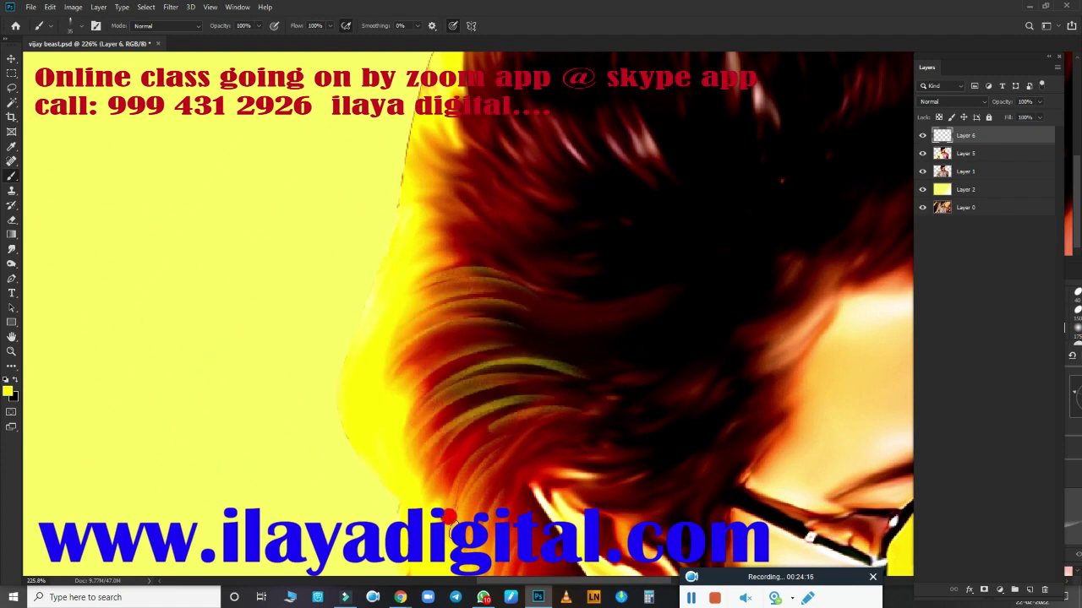
Step: Paint green-yellow strands over the upper hair and the lower side hair
scroll(507, 490, "up", 2)
scroll(572, 462, "up", 2)
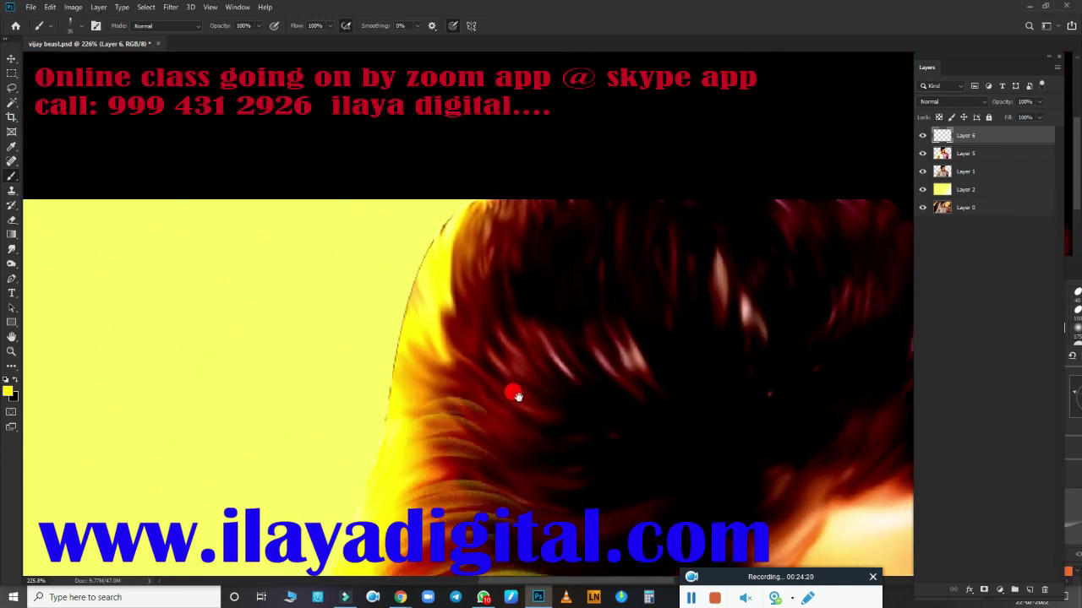
left_click_drag(515, 394, 449, 440)
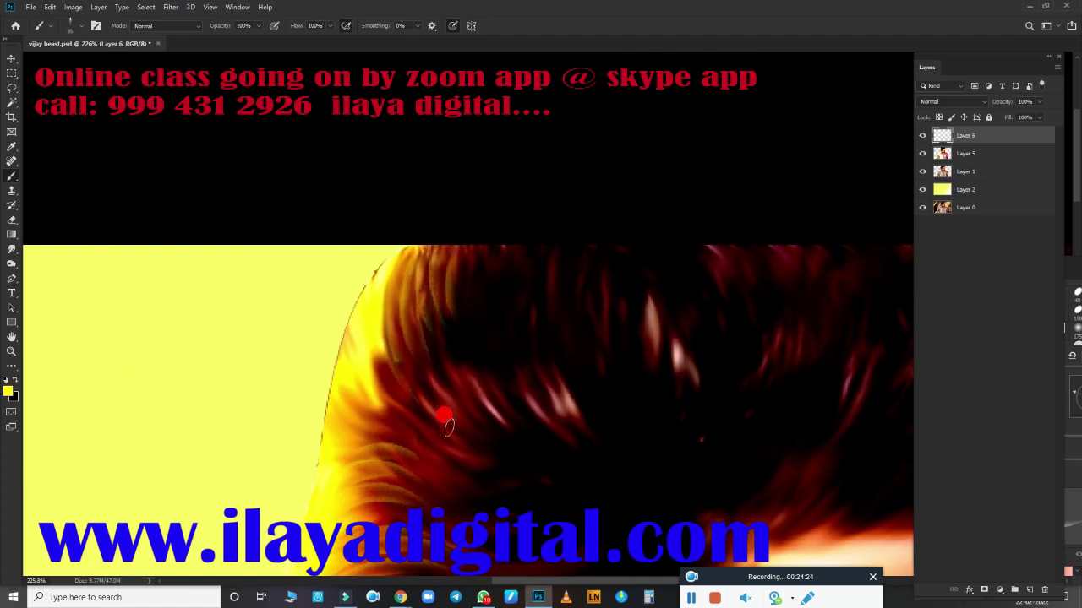
mouse_move(451, 454)
left_mouse_down()
mouse_move(523, 285)
mouse_move(512, 300)
left_mouse_up()
left_click_drag(405, 174, 499, 269)
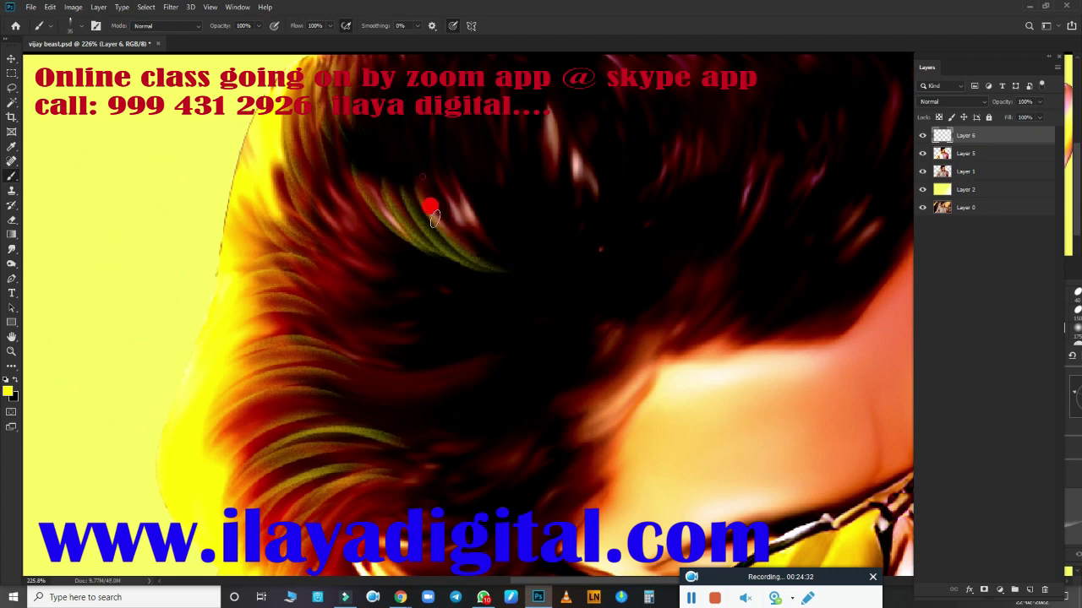
left_click_drag(432, 208, 515, 262)
left_click_drag(347, 224, 470, 317)
left_click_drag(398, 253, 507, 313)
left_click_drag(452, 270, 528, 304)
left_click_drag(254, 338, 545, 293)
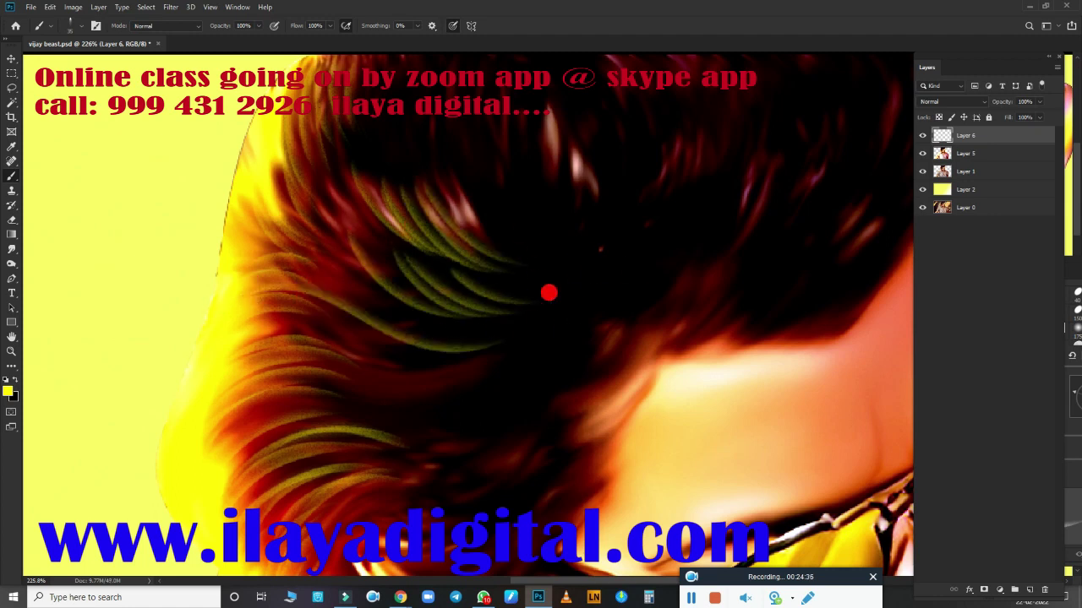
left_click_drag(288, 343, 531, 331)
left_click_drag(270, 384, 522, 329)
mouse_move(380, 382)
left_mouse_down()
mouse_move(540, 358)
mouse_move(365, 381)
left_mouse_up()
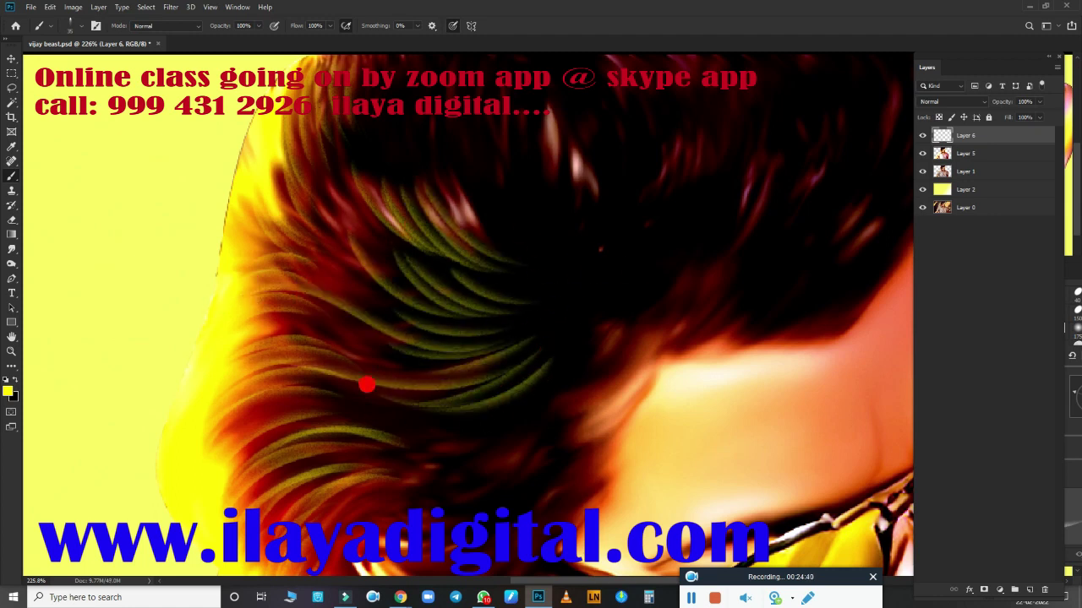
Step: Brush more strands across the hair and the lower hair above the ear
scroll(364, 381, "down", 3)
mouse_move(611, 266)
left_mouse_down()
mouse_move(435, 313)
mouse_move(483, 283)
mouse_move(296, 314)
left_mouse_up()
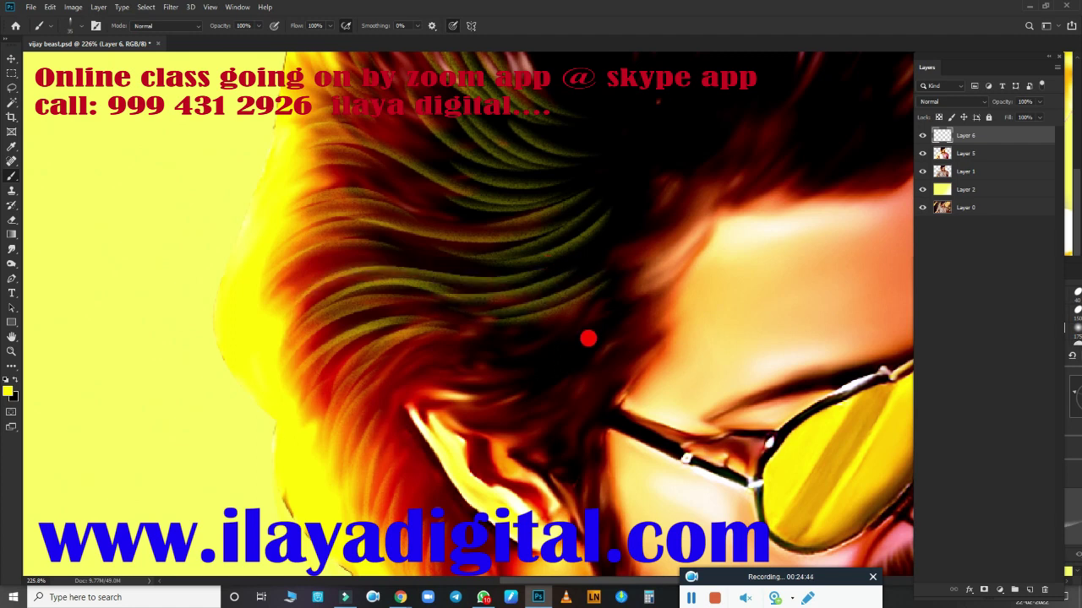
mouse_move(583, 325)
left_mouse_down()
mouse_move(457, 389)
mouse_move(426, 357)
mouse_move(351, 422)
mouse_move(439, 384)
left_mouse_up()
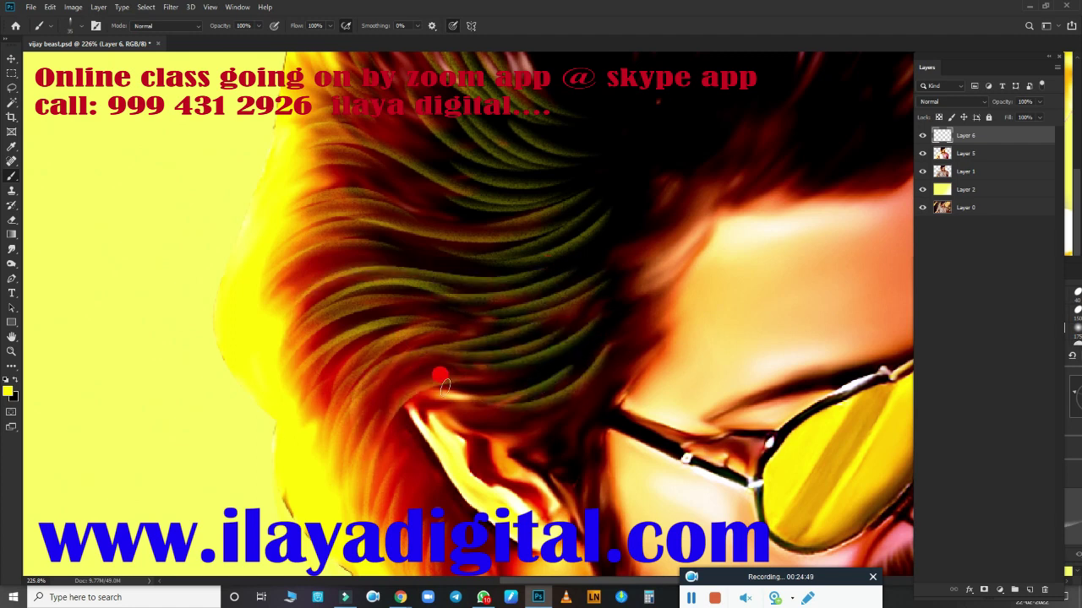
left_click_drag(541, 372, 397, 393)
left_click_drag(594, 369, 499, 414)
left_click_drag(583, 414, 488, 436)
Step: Paint a curved green strand at the back of the head
scroll(490, 448, "down", 2)
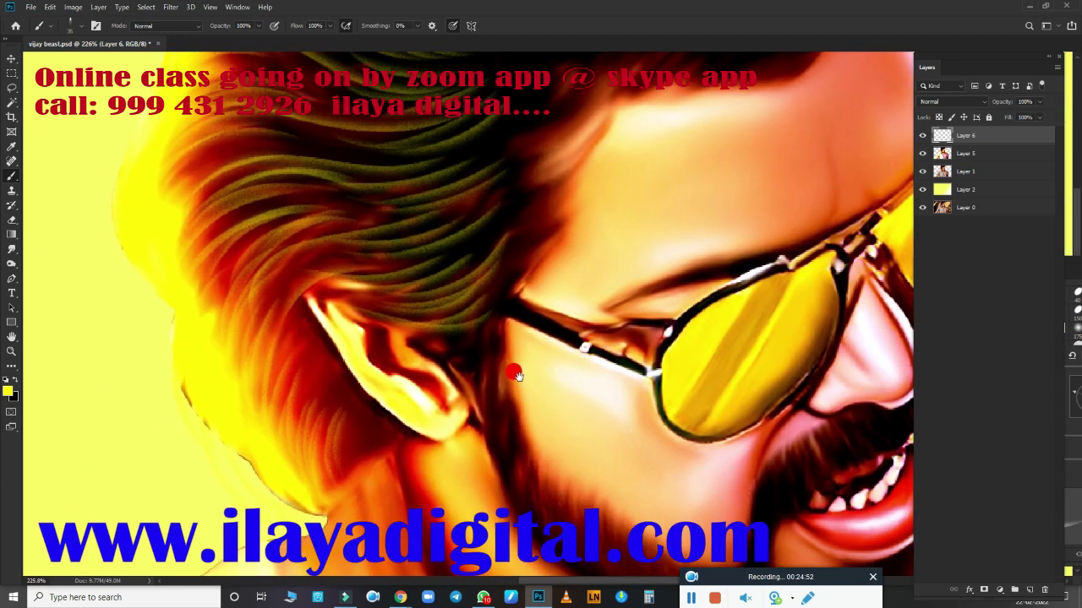
scroll(494, 415, "up", 2)
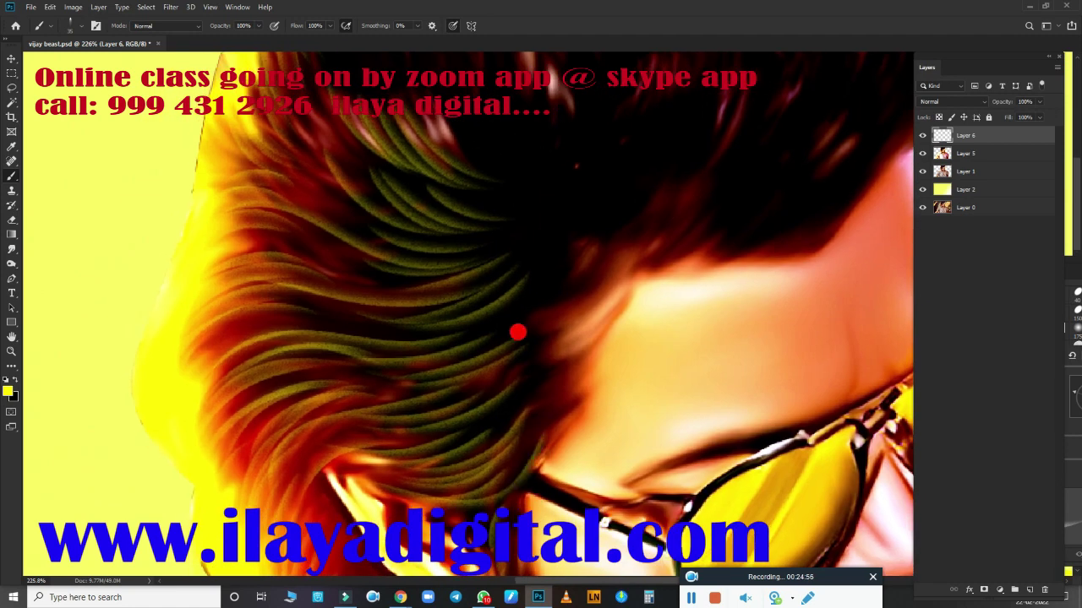
scroll(516, 330, "up", 2)
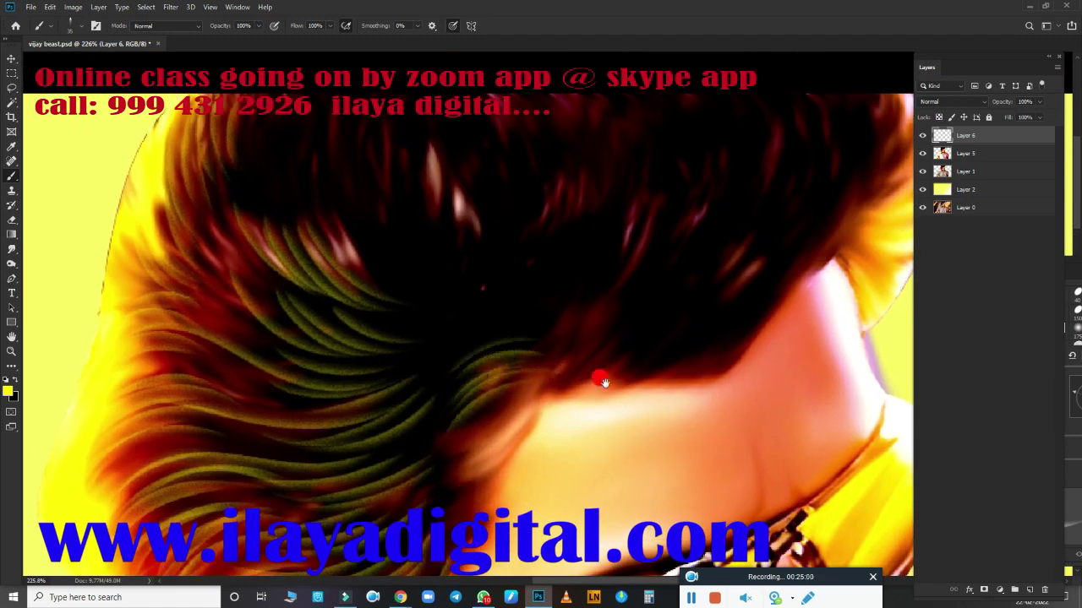
scroll(558, 346, "down", 3)
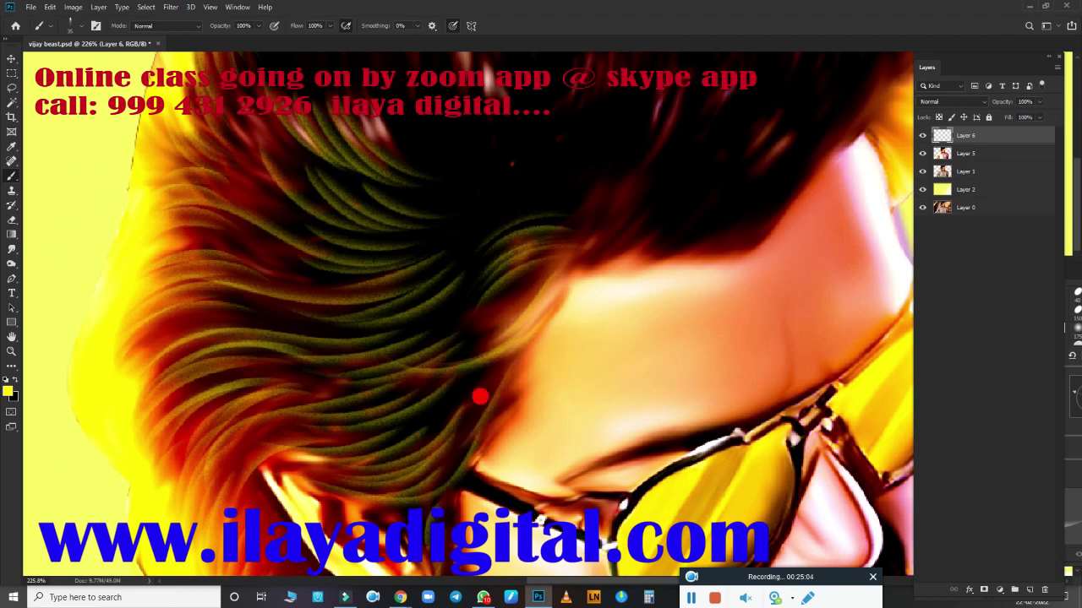
scroll(415, 367, "up", 5)
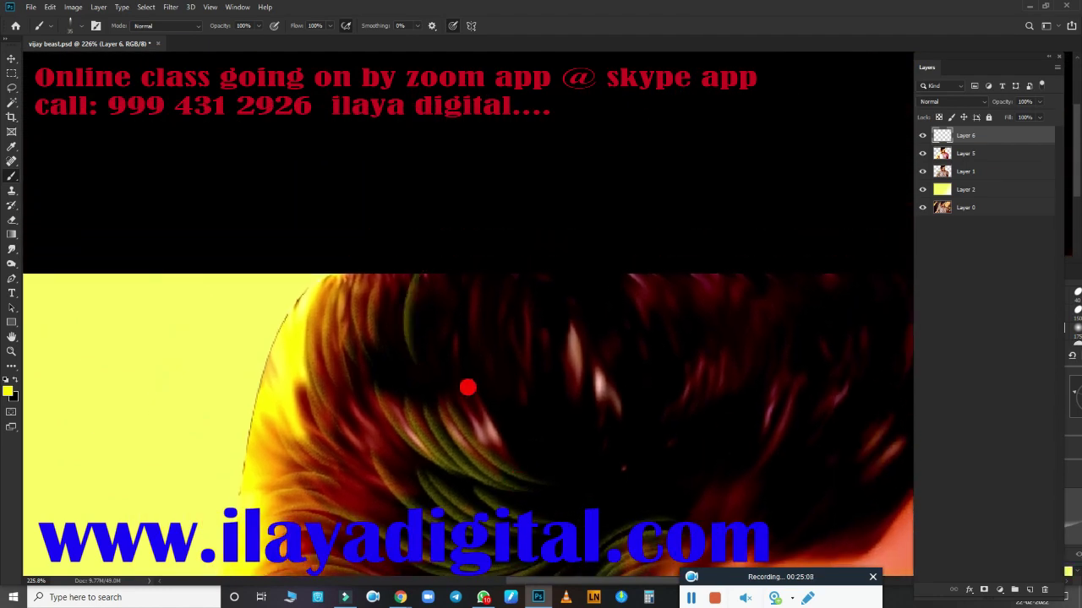
left_click_drag(530, 417, 498, 372)
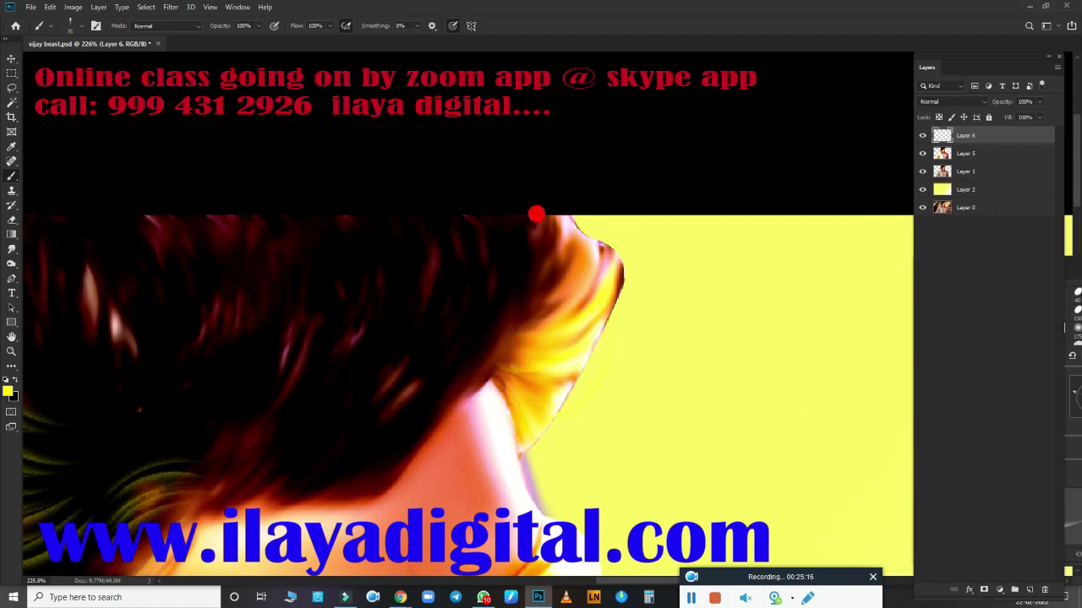
left_click_drag(567, 290, 613, 316)
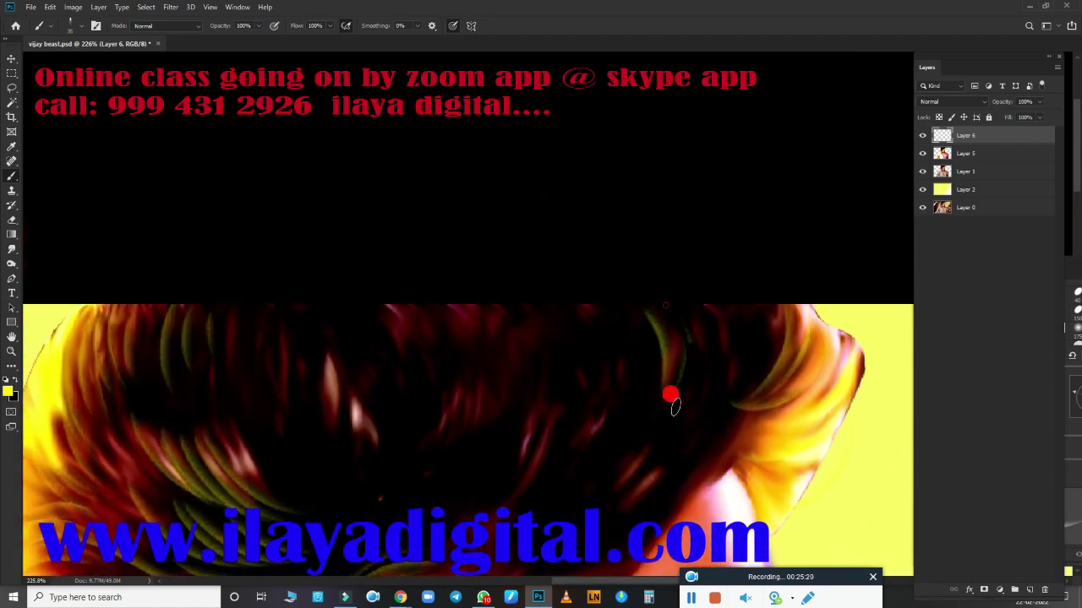
scroll(589, 366, "down", 3)
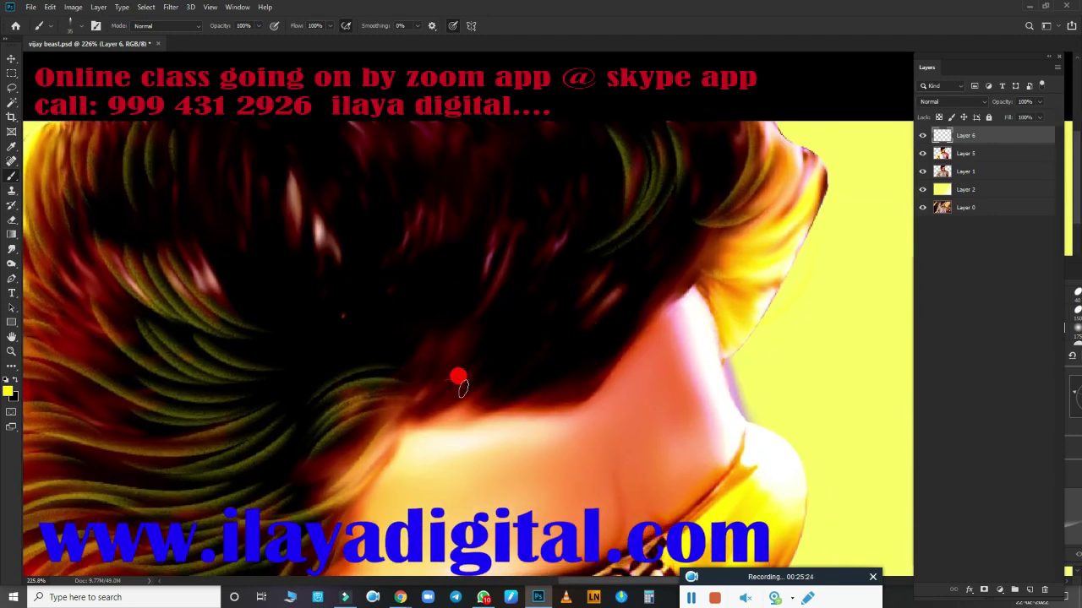
left_click_drag(457, 376, 528, 284)
Step: Tilt the canvas view and paint curved yellow strands below the existing hair arc on Layer 6
key("r")
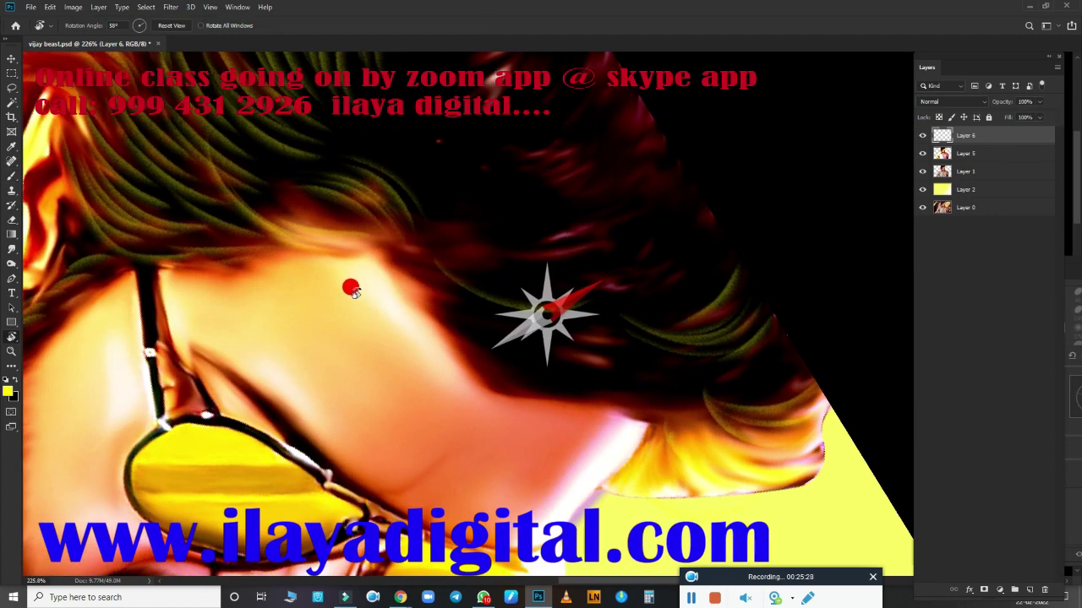
left_click_drag(570, 391, 520, 462)
key("b")
left_click_drag(261, 317, 448, 377)
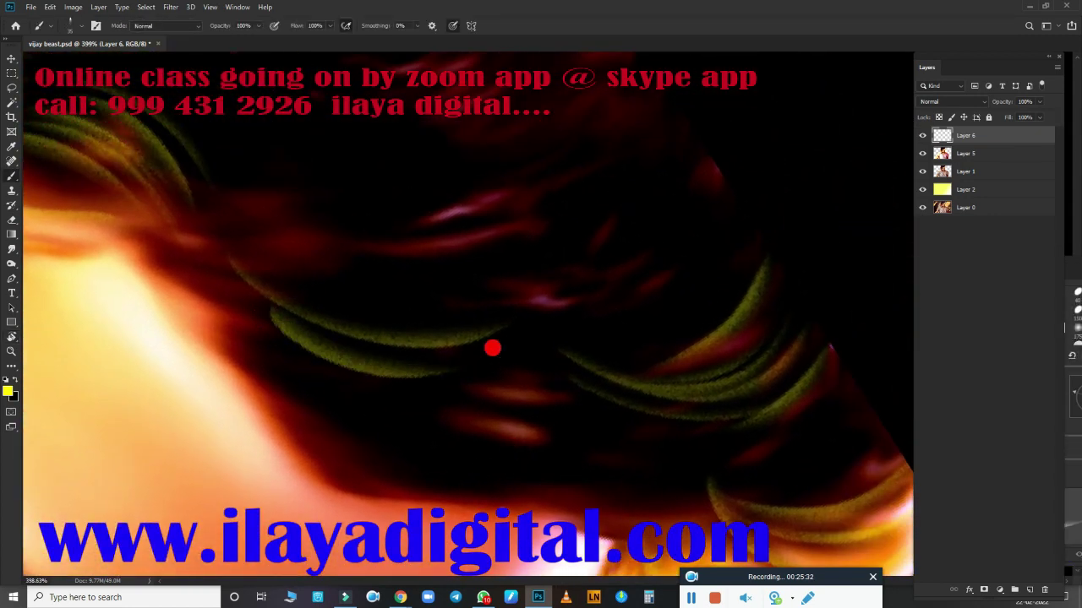
left_click_drag(296, 347, 481, 408)
mouse_move(326, 386)
left_mouse_down()
mouse_move(461, 431)
mouse_move(628, 464)
mouse_move(309, 321)
mouse_move(587, 316)
mouse_move(648, 219)
left_mouse_up()
Step: Add faint green strands and long bright yellow-green strands across another area of the hair
mouse_move(435, 429)
left_mouse_down()
mouse_move(491, 335)
mouse_move(634, 432)
mouse_move(264, 312)
mouse_move(423, 381)
left_mouse_up()
mouse_move(300, 328)
left_mouse_down()
mouse_move(439, 388)
mouse_move(398, 473)
left_mouse_up()
mouse_move(557, 405)
left_mouse_down()
mouse_move(630, 331)
mouse_move(715, 369)
mouse_move(287, 392)
left_mouse_up()
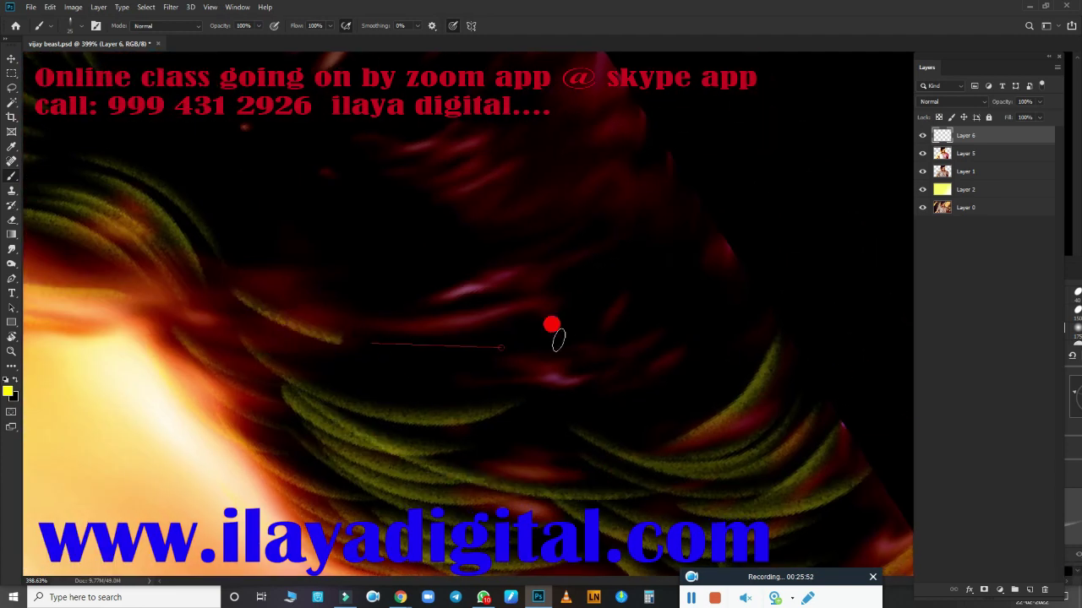
mouse_move(553, 321)
left_mouse_down()
mouse_move(354, 285)
mouse_move(447, 379)
mouse_move(492, 343)
mouse_move(580, 343)
mouse_move(582, 399)
left_mouse_up()
left_click_drag(344, 394, 614, 211)
key("ctrl+z")
left_click_drag(697, 250, 379, 355)
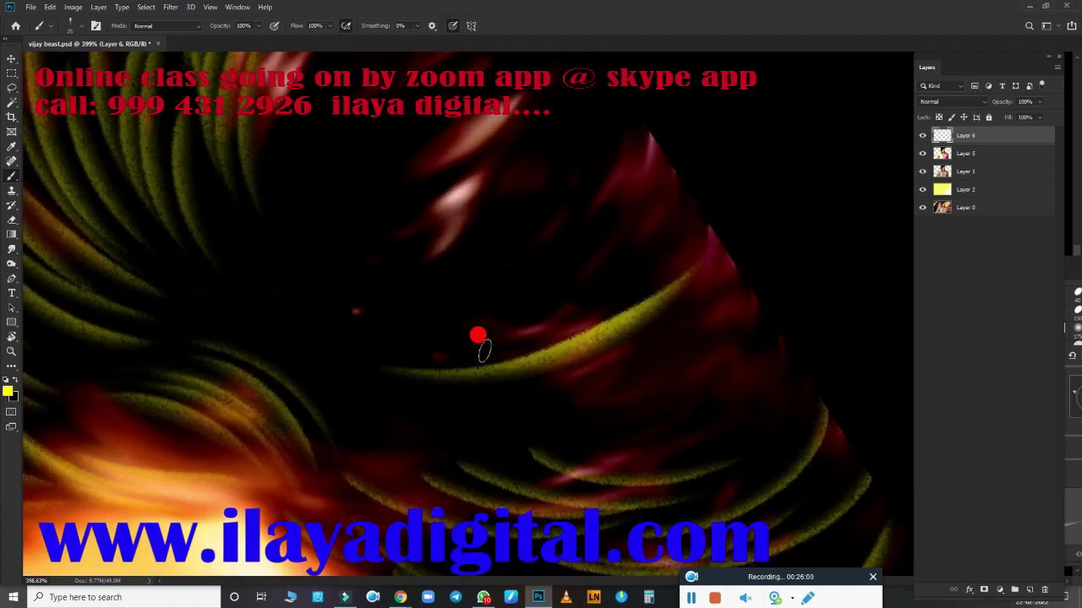
mouse_move(467, 293)
left_mouse_down()
mouse_move(406, 414)
mouse_move(513, 401)
mouse_move(341, 265)
mouse_move(553, 419)
mouse_move(442, 253)
mouse_move(425, 386)
mouse_move(369, 309)
mouse_move(481, 504)
mouse_move(338, 421)
mouse_move(518, 219)
mouse_move(572, 453)
mouse_move(628, 349)
mouse_move(552, 271)
mouse_move(500, 371)
mouse_move(391, 327)
mouse_move(532, 365)
mouse_move(338, 374)
mouse_move(417, 136)
left_mouse_up()
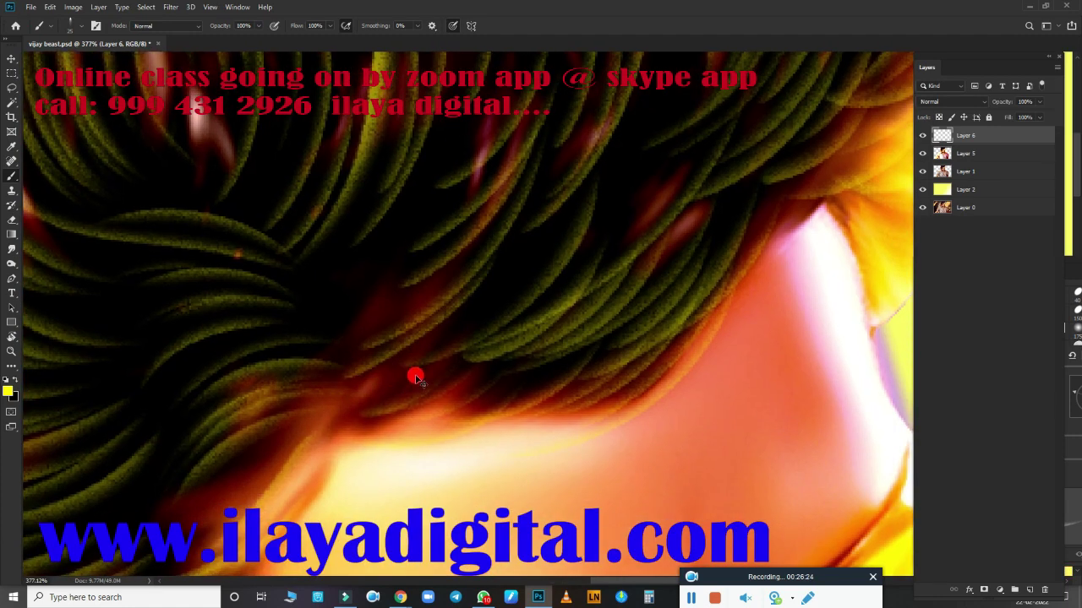
Step: Add faint curved yellow-green strands across the top of the hair
mouse_move(449, 366)
left_mouse_down()
mouse_move(418, 268)
mouse_move(566, 368)
left_mouse_up()
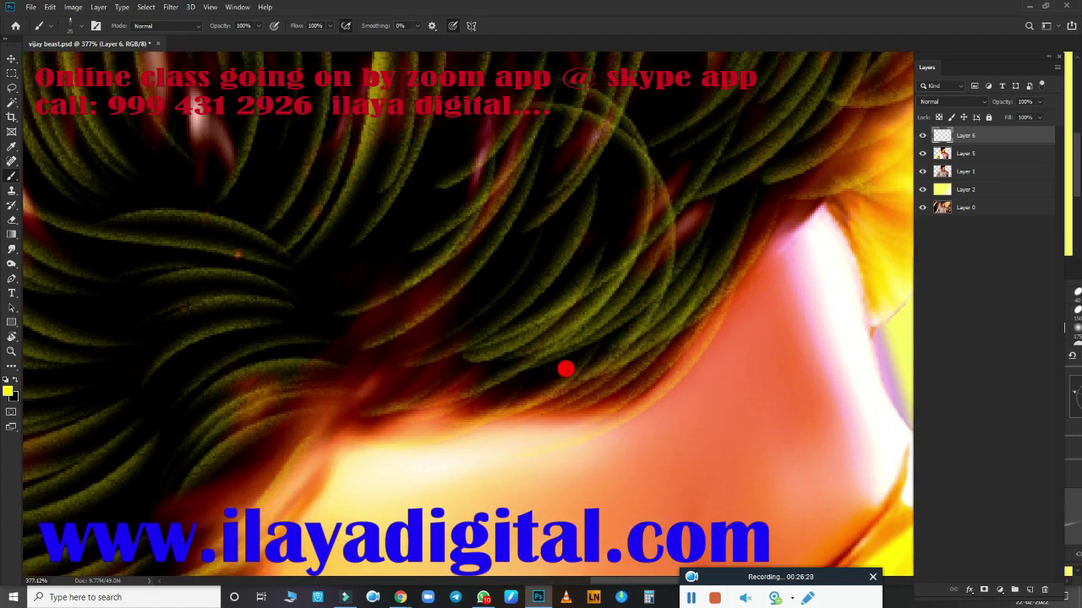
scroll(565, 369, "down", 2)
scroll(676, 355, "down", 3)
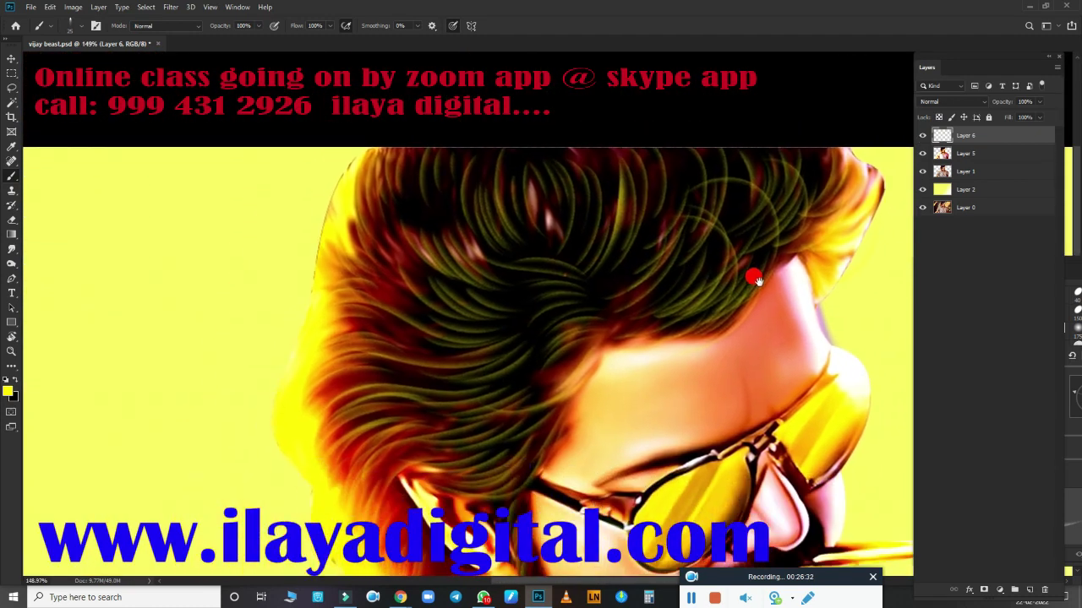
mouse_move(756, 279)
left_mouse_down()
mouse_move(614, 321)
mouse_move(586, 381)
mouse_move(528, 374)
left_mouse_up()
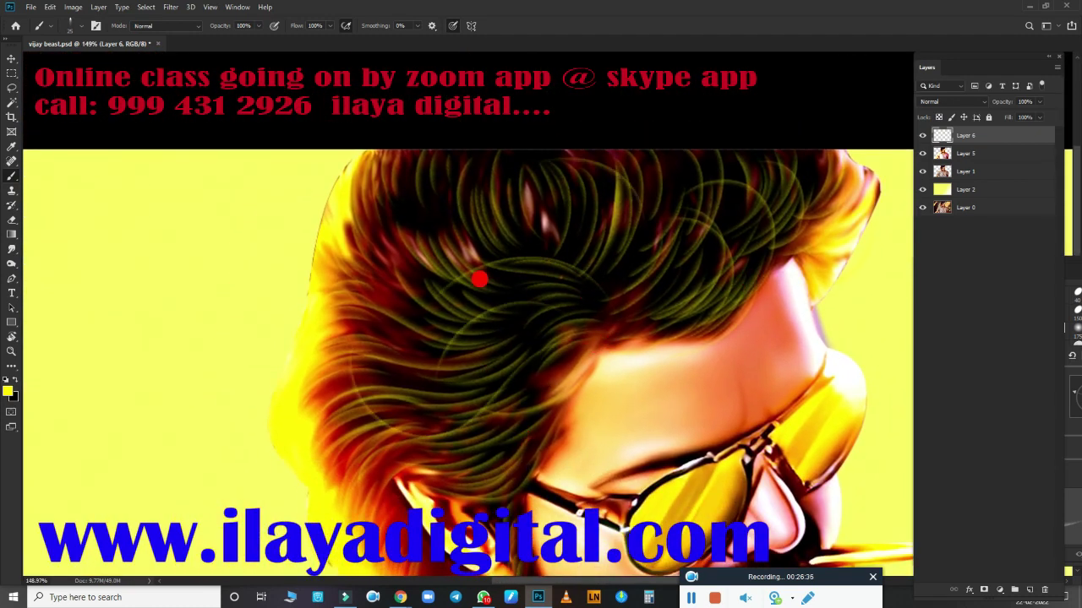
scroll(337, 175, "down", 3)
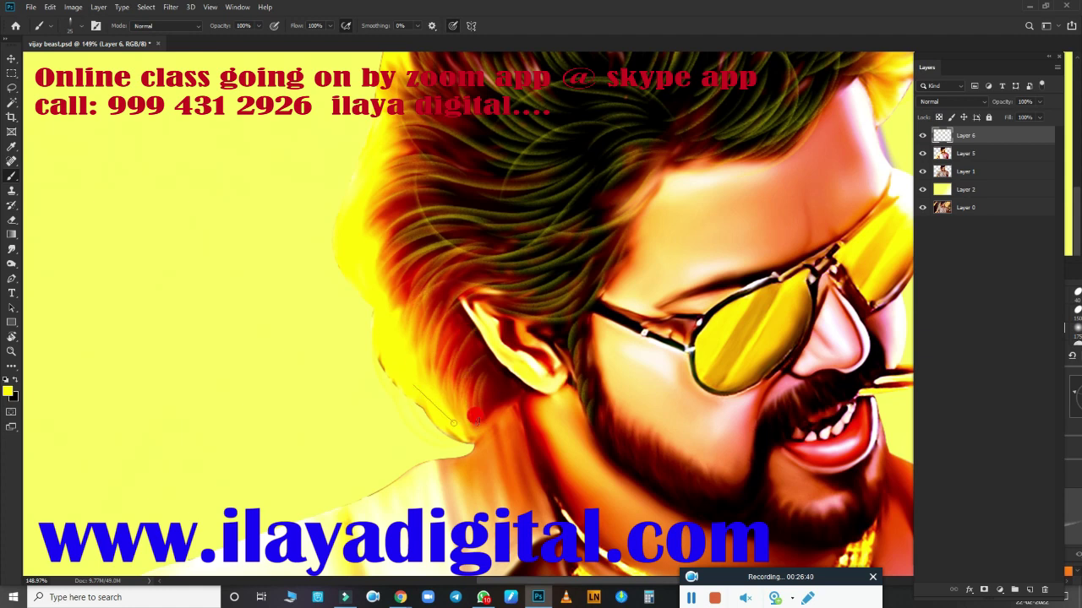
scroll(448, 213, "up", 2)
scroll(695, 422, "up", 1)
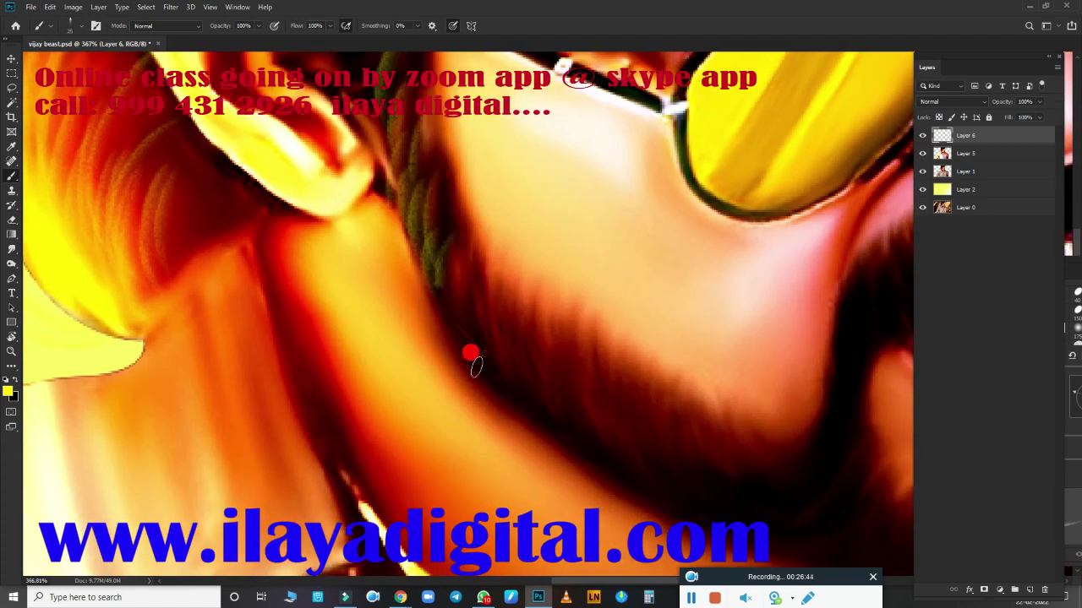
left_click_drag(626, 482, 336, 331)
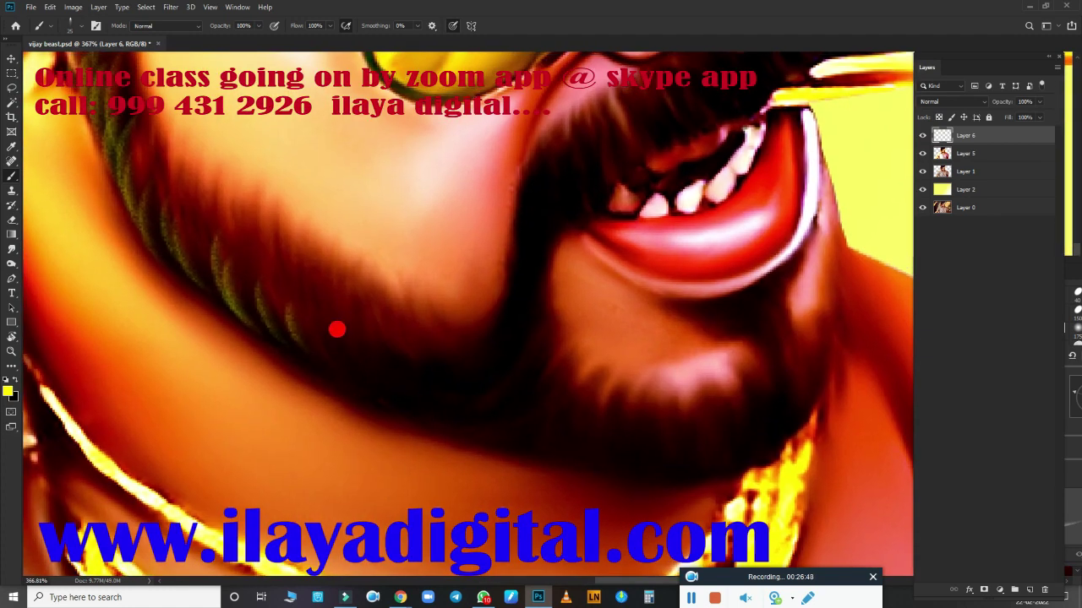
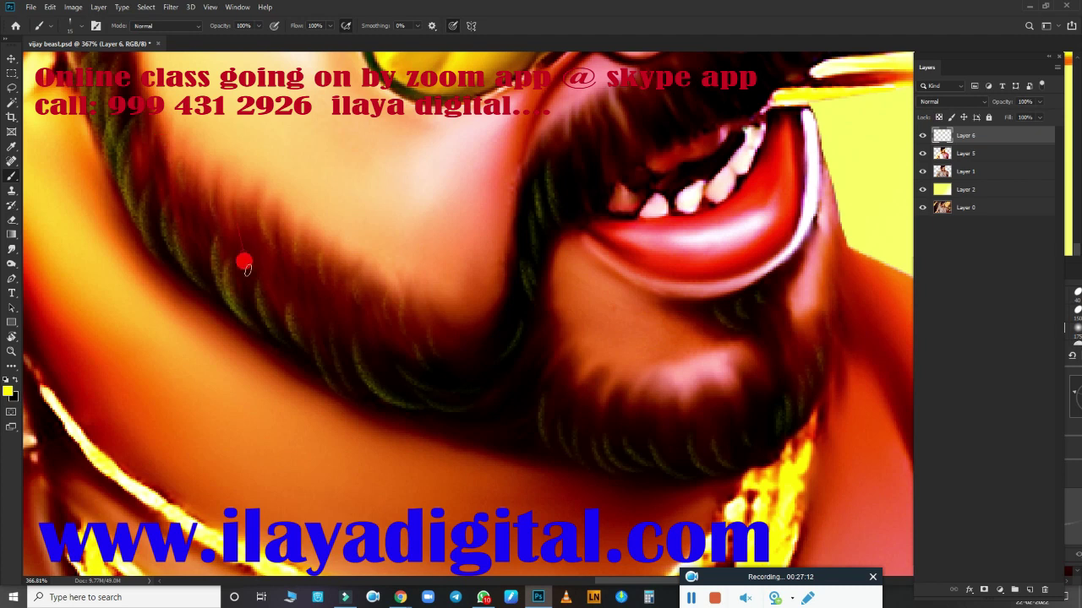
Step: Zoom out to the whole portrait and choose a pink foreground colour
left_click_drag(648, 429, 521, 589)
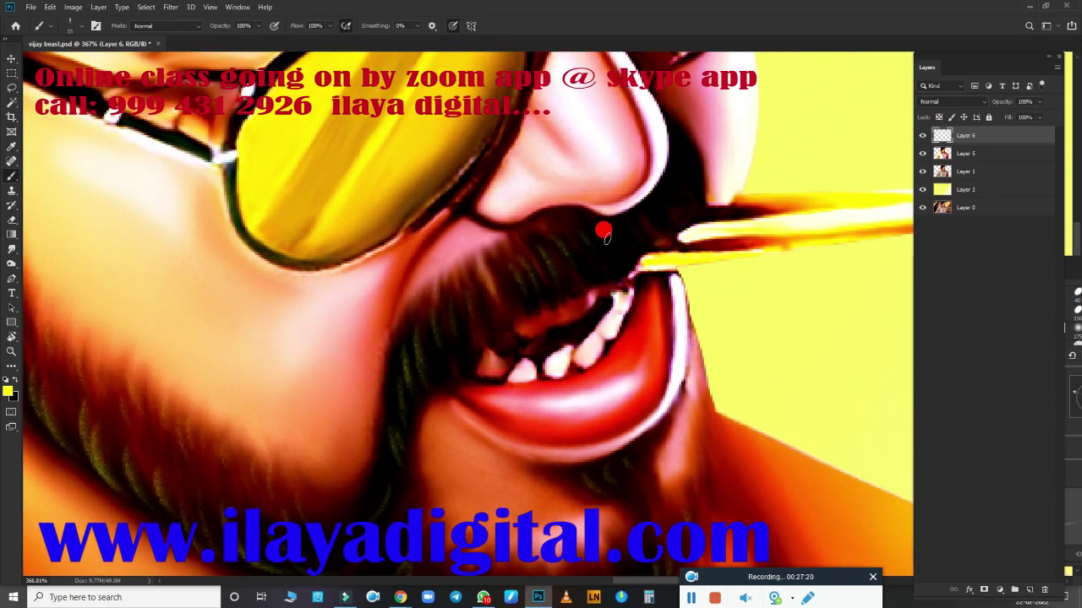
key("ctrl+0")
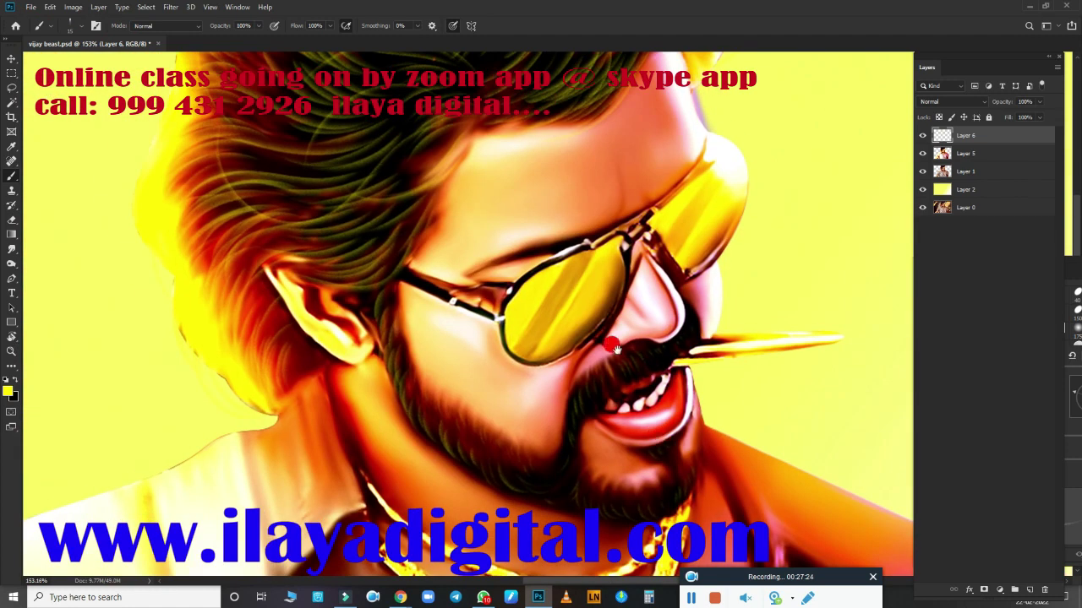
scroll(612, 345, "up", 3)
left_click(7, 387)
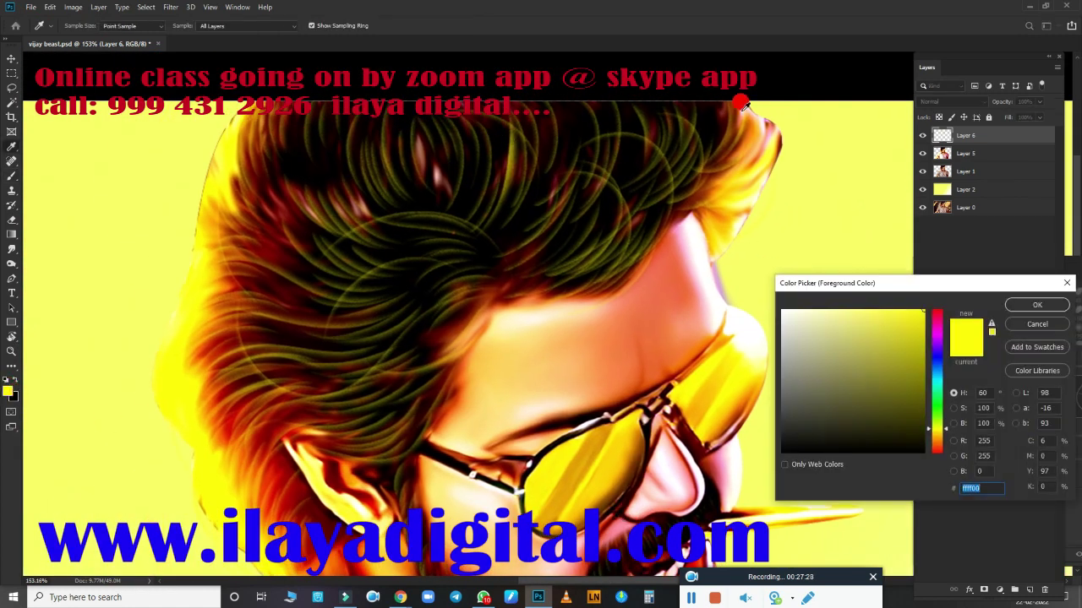
left_click_drag(744, 103, 817, 229)
left_click(876, 309)
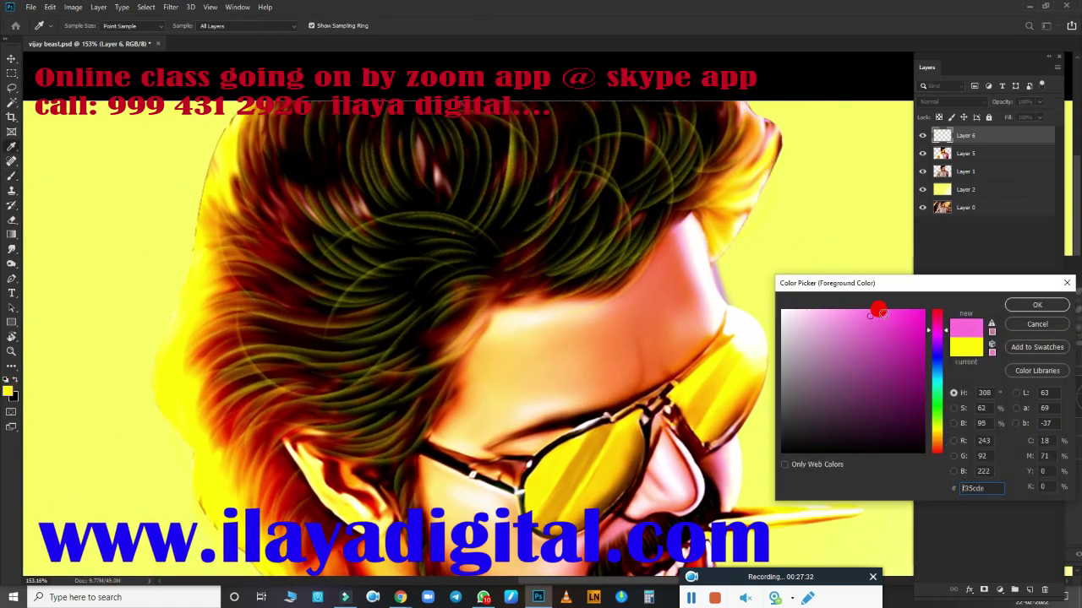
key("Return")
Step: Brush pink highlight strokes along the right edge of the hair
key("b")
scroll(664, 254, "up", 2)
scroll(663, 253, "up", 5)
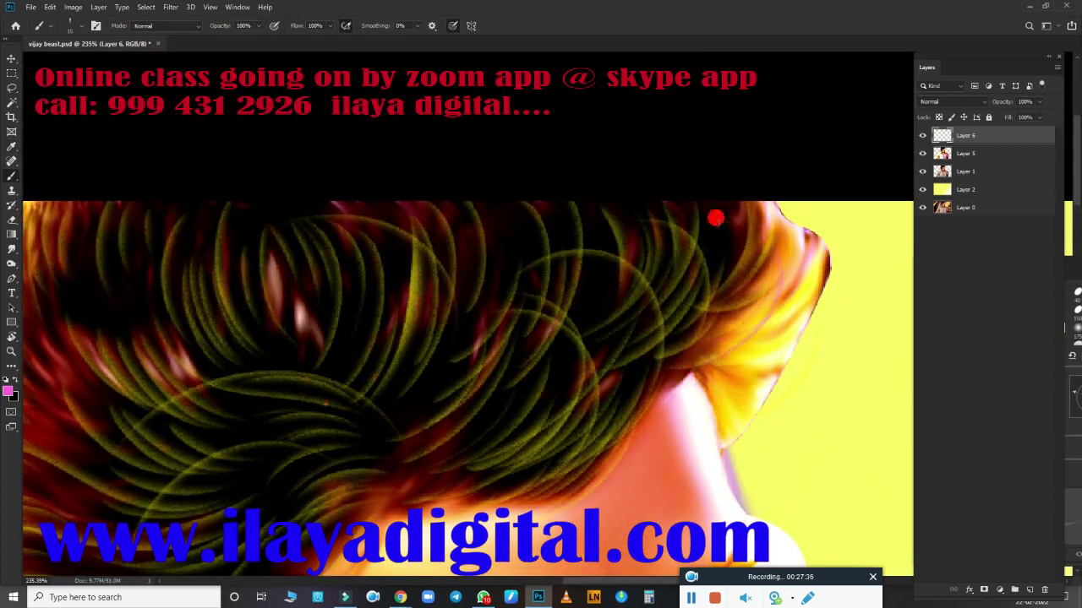
left_click_drag(715, 219, 735, 348)
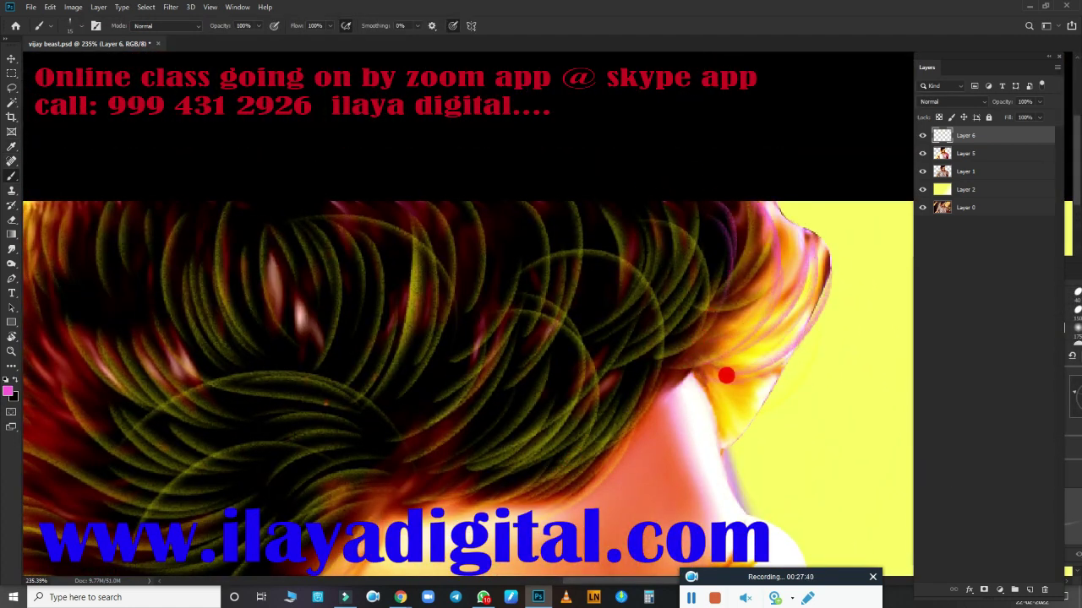
scroll(725, 376, "down", 3)
scroll(437, 301, "up", 4)
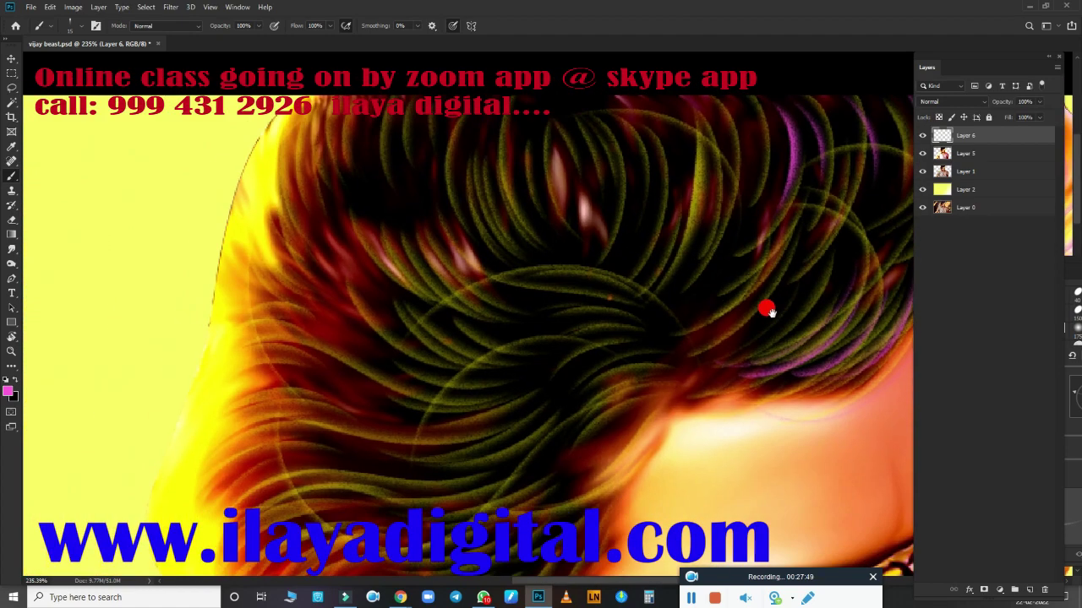
Step: Pan over the face and ear, then set the foreground colour to near-white f9f2f8
left_click_drag(634, 355, 765, 306)
scroll(633, 327, "up", 3)
left_click_drag(673, 484, 667, 223)
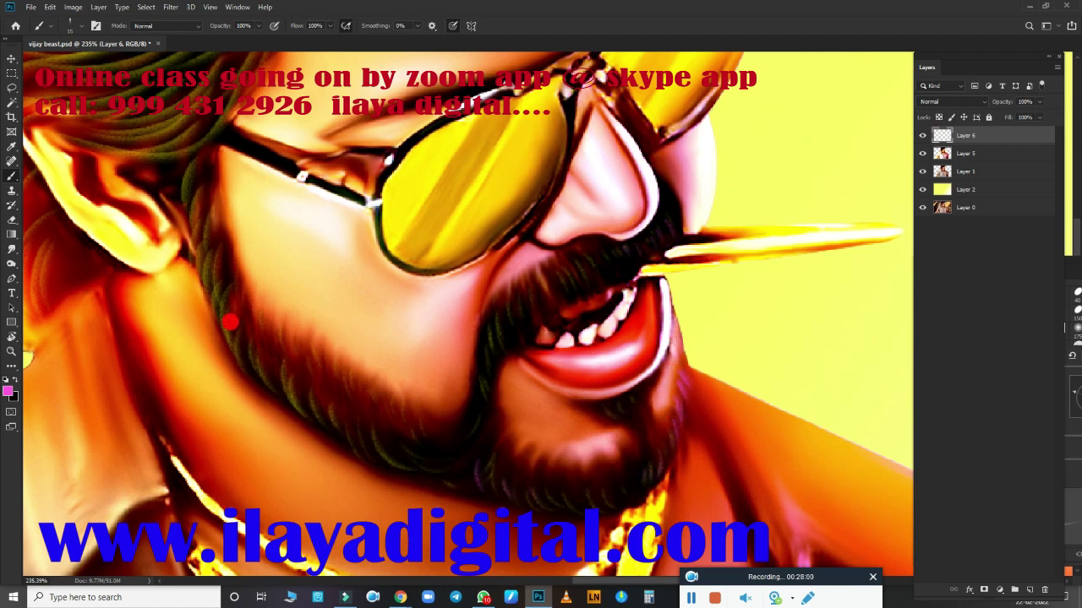
left_click_drag(308, 364, 505, 352)
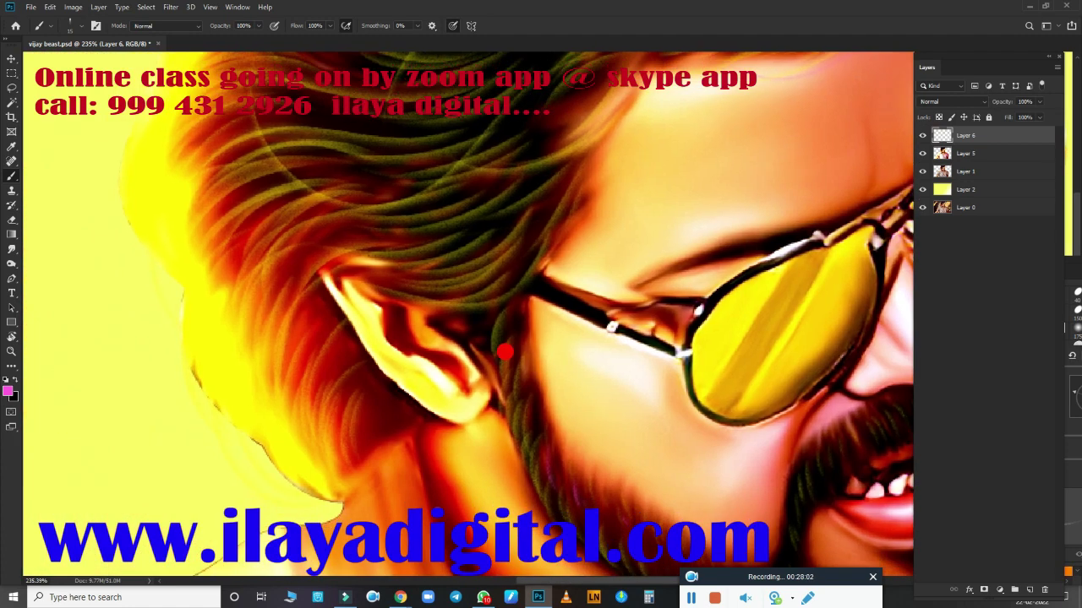
left_click(10, 391)
left_click(783, 313)
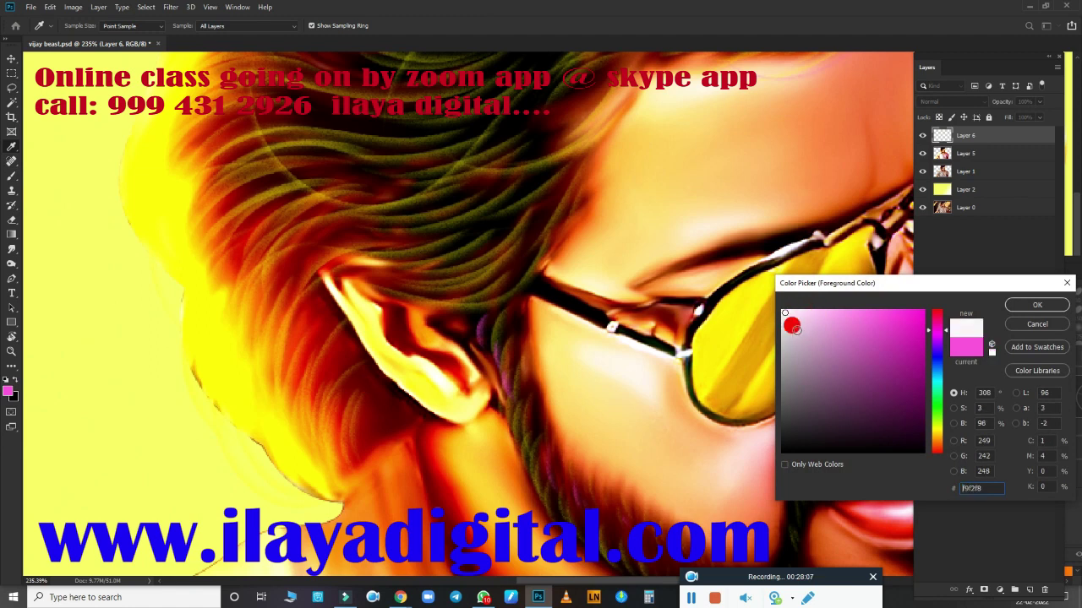
Step: Confirm the near-white brush colour and bring the crown of the hair into view
left_click(1002, 307)
key("b")
left_click_drag(527, 437, 395, 271)
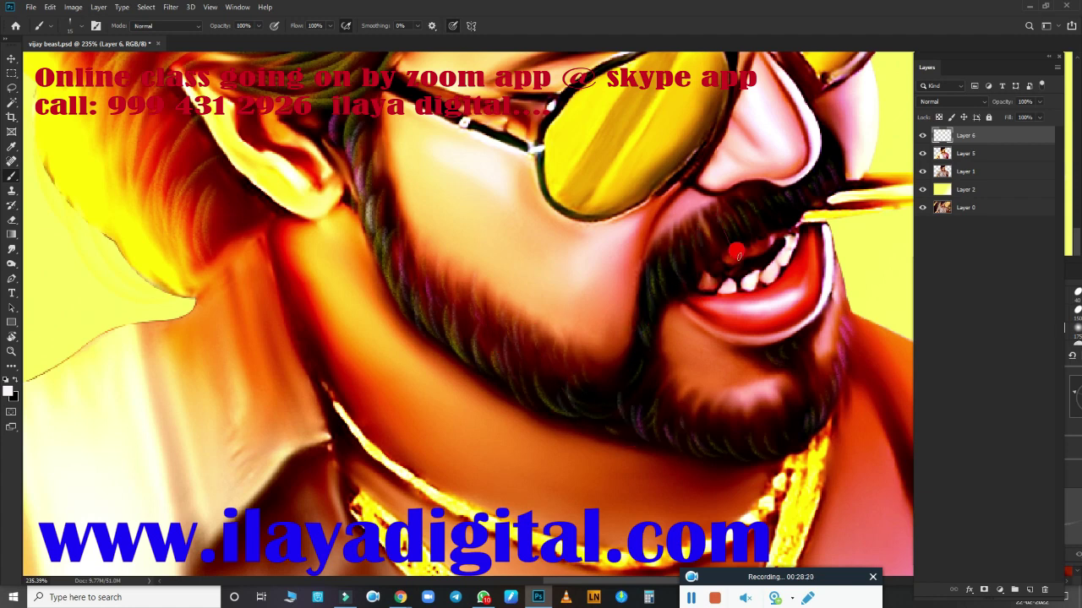
mouse_move(737, 252)
left_mouse_down()
mouse_move(676, 446)
mouse_move(657, 374)
mouse_move(465, 384)
left_mouse_up()
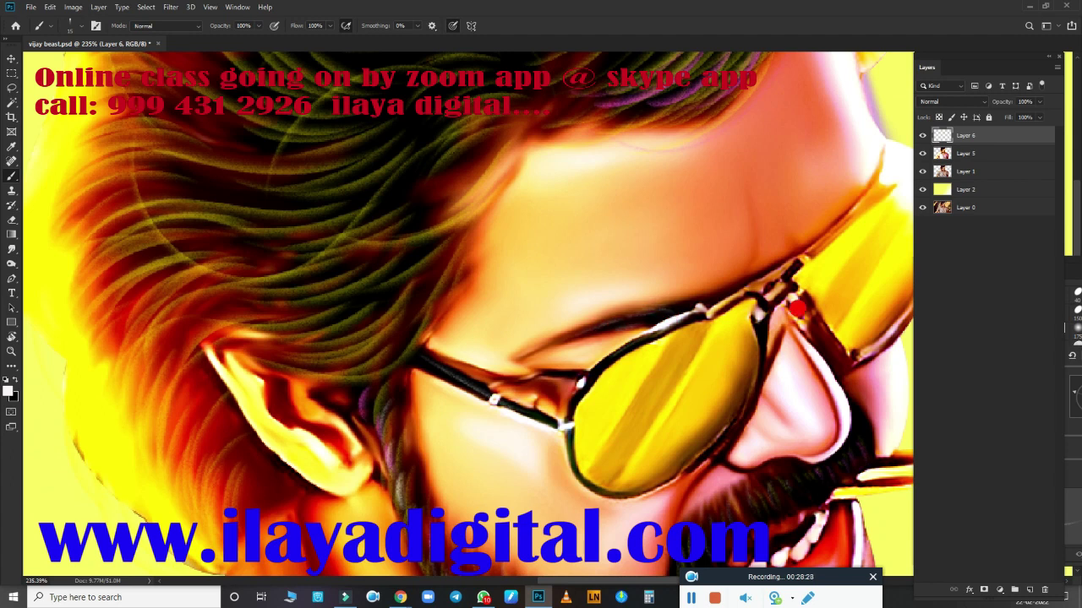
left_click_drag(492, 346, 724, 249)
mouse_move(651, 379)
left_mouse_down()
mouse_move(628, 338)
mouse_move(536, 430)
mouse_move(570, 463)
left_mouse_up()
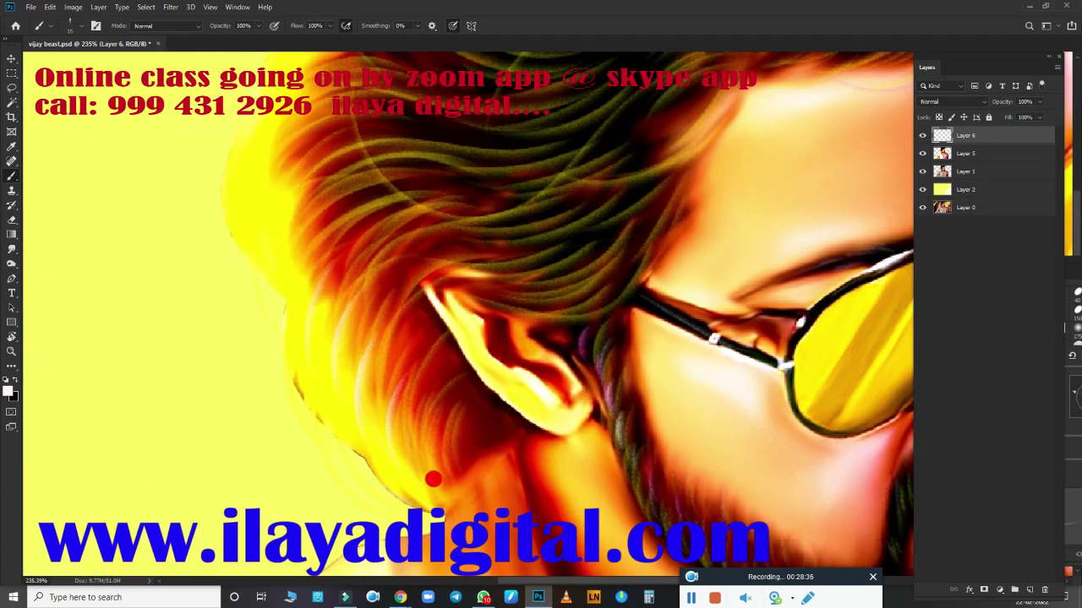
mouse_move(589, 342)
left_mouse_down()
mouse_move(524, 369)
mouse_move(549, 447)
left_mouse_up()
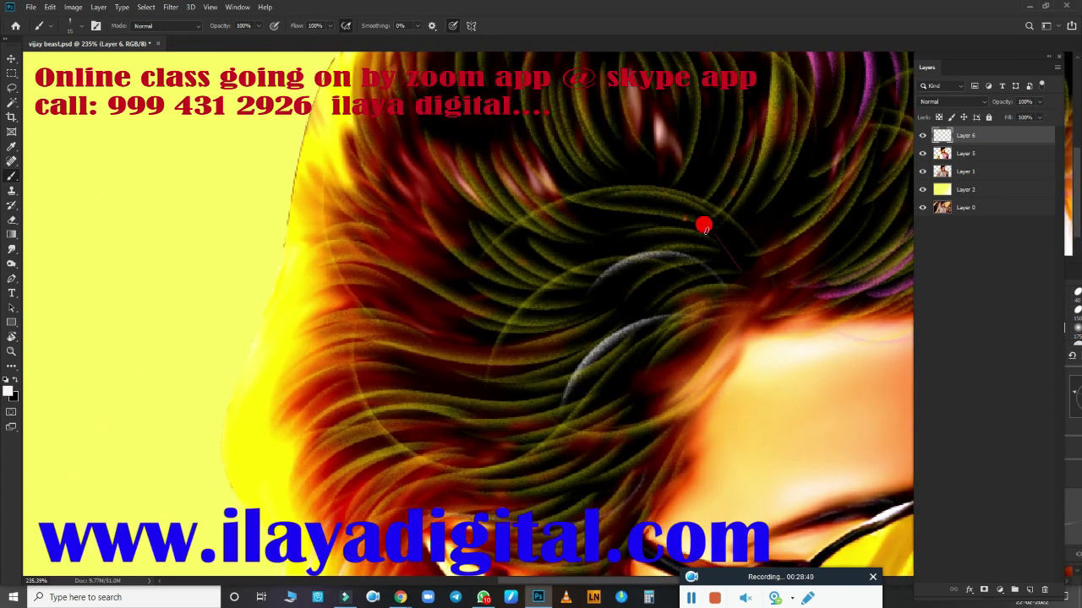
mouse_move(702, 225)
left_mouse_down()
mouse_move(420, 391)
mouse_move(415, 210)
mouse_move(649, 100)
left_mouse_up()
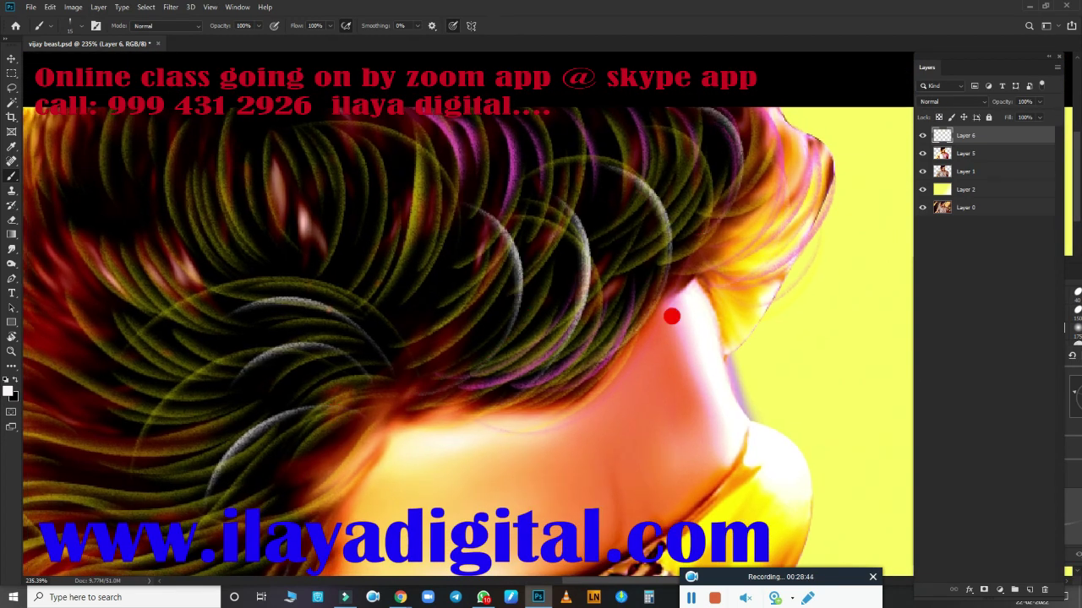
Step: Paint light curved strands across the hair
mouse_move(456, 287)
left_mouse_down()
mouse_move(682, 367)
mouse_move(296, 386)
mouse_move(656, 282)
left_mouse_up()
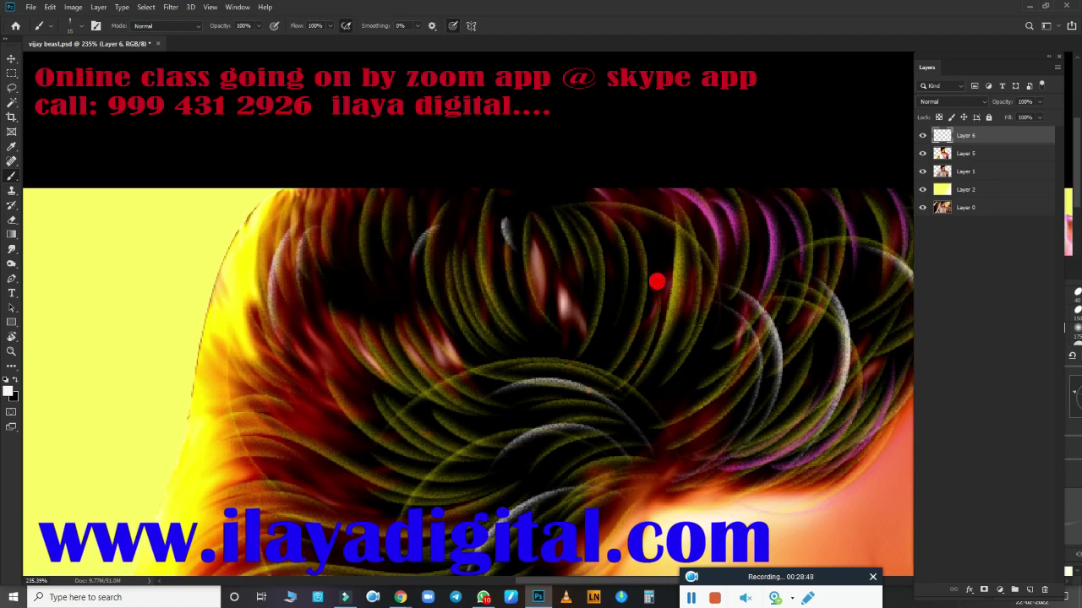
scroll(656, 281, "down", 3)
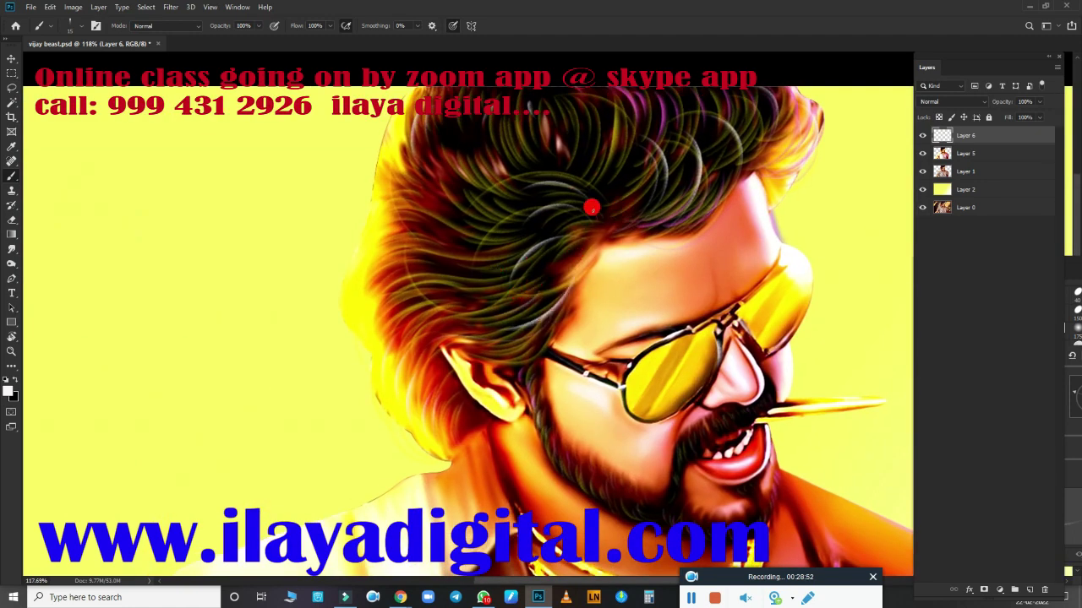
scroll(676, 394, "down", 2)
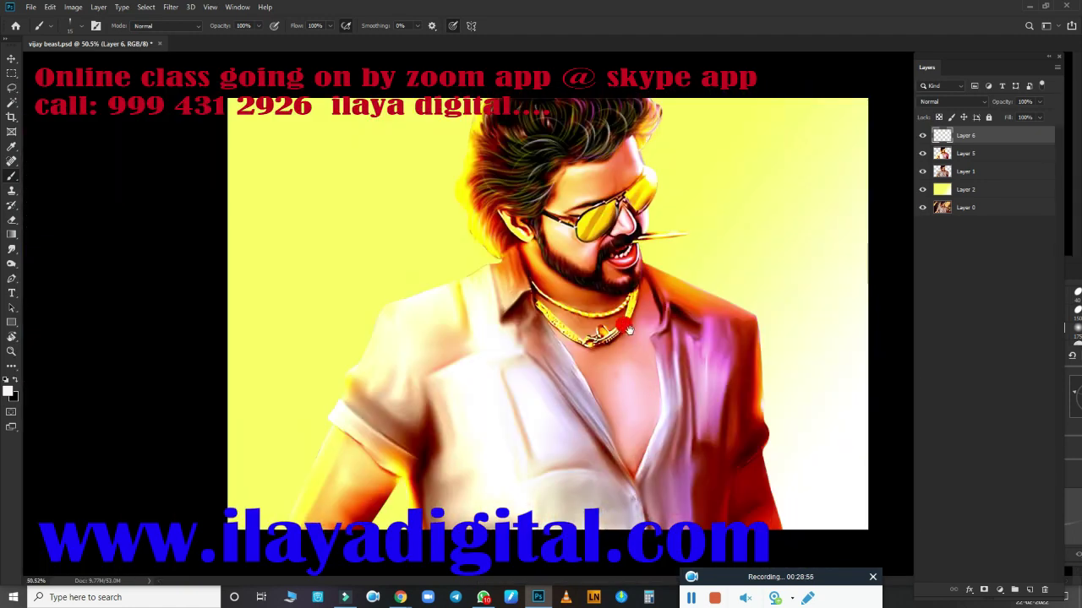
scroll(661, 381, "up", 2)
scroll(661, 381, "down", 2)
scroll(630, 379, "down", 2)
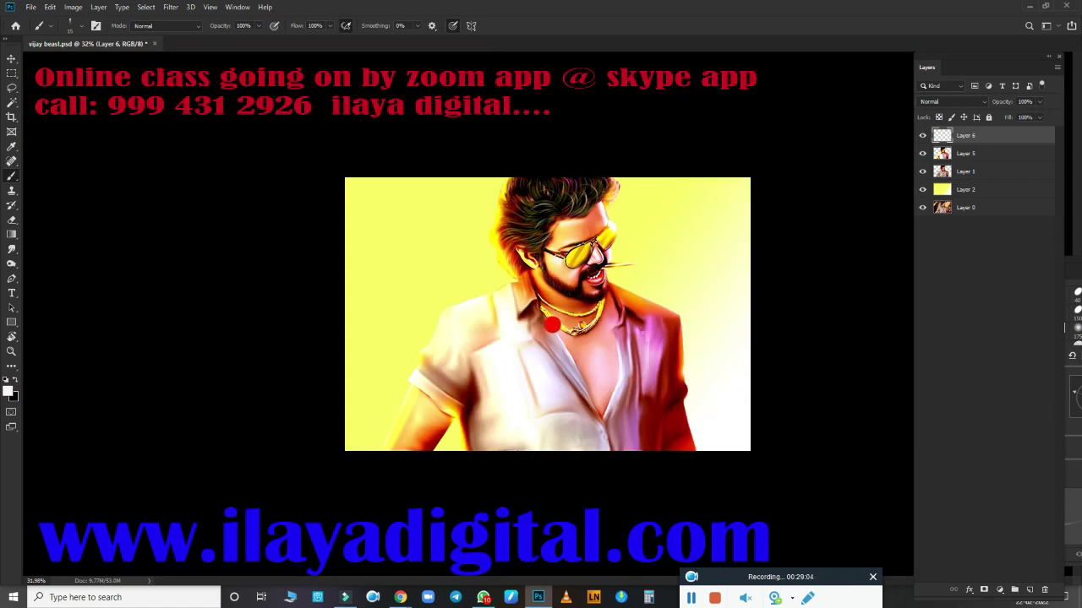
Step: Turn Layer 2's yellow background black with Hue/Saturation Lightness -100
left_click(1002, 190)
key("ctrl+u")
left_click_drag(862, 391, 778, 395)
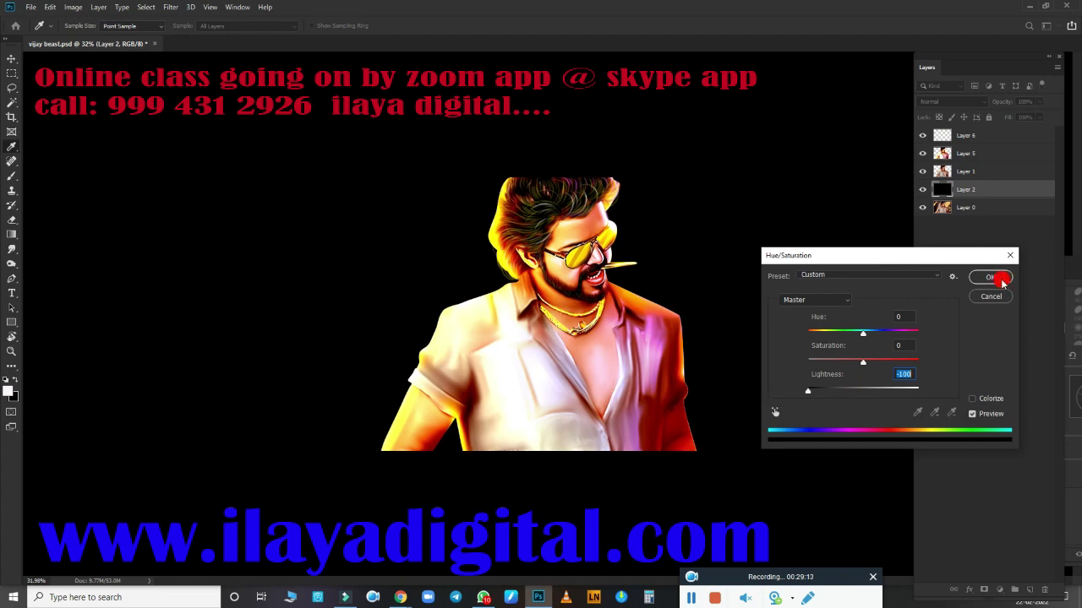
left_click(1002, 282)
scroll(507, 369, "up", 2)
scroll(507, 369, "up", 2)
scroll(507, 369, "up", 2)
Step: Set the brush's foreground colour to yellow
left_click(964, 136)
key("b")
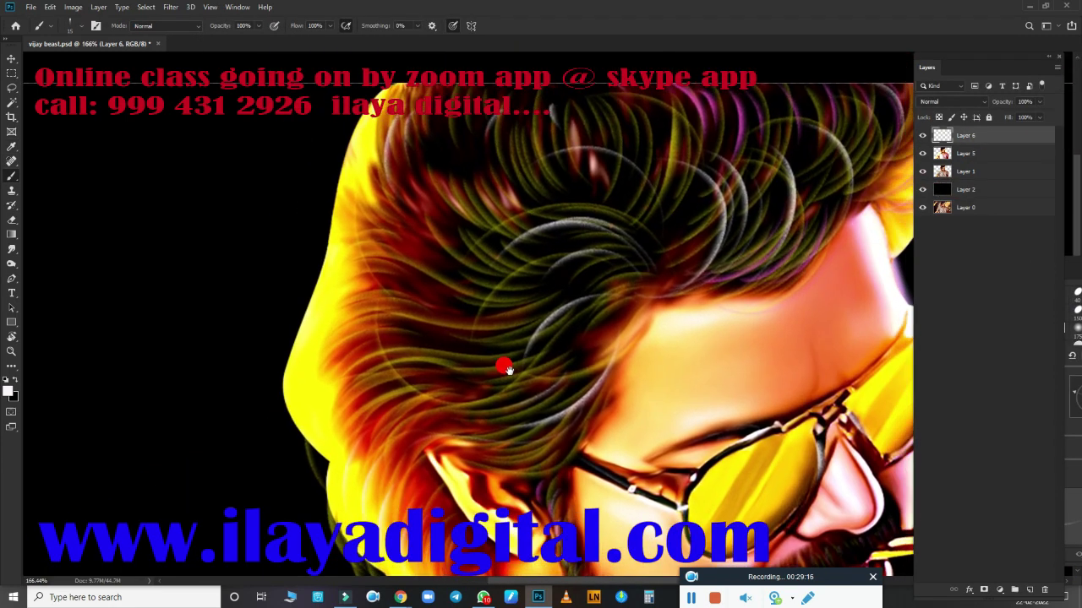
scroll(506, 370, "up", 2)
left_click(8, 390)
left_click(1036, 305)
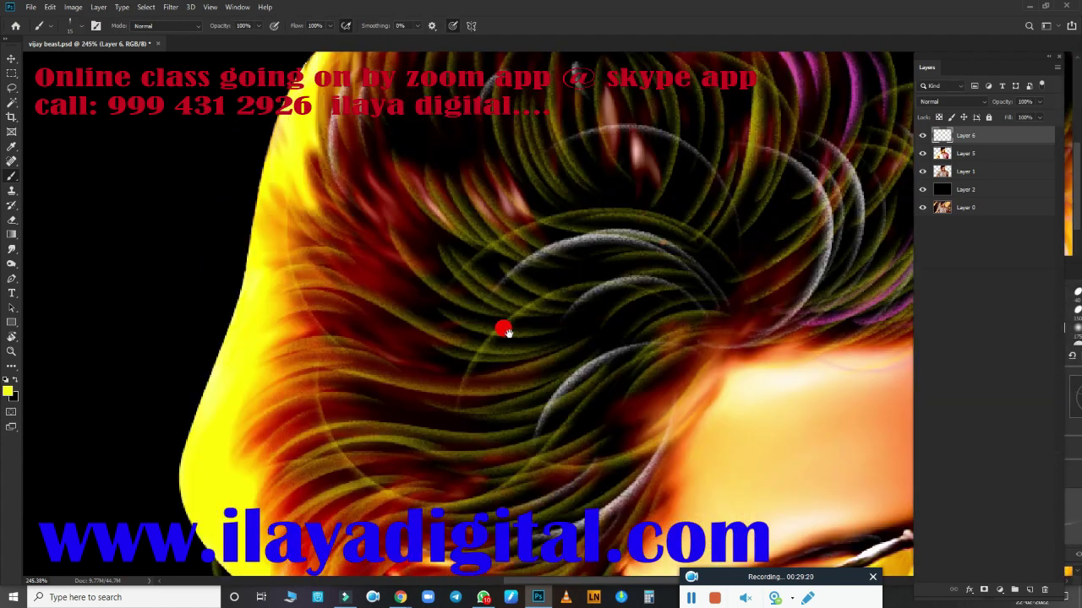
Step: Paint yellow highlights along the hair's left outer edge
left_click_drag(504, 331, 509, 412)
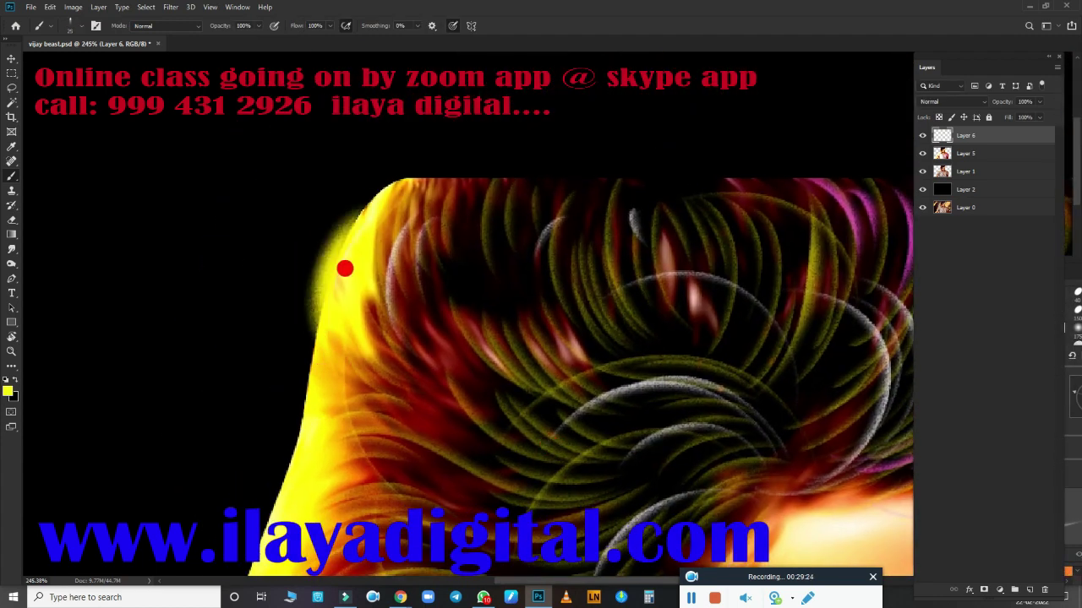
mouse_move(302, 306)
left_mouse_down()
mouse_move(422, 190)
mouse_move(330, 408)
mouse_move(310, 131)
mouse_move(451, 397)
mouse_move(478, 398)
mouse_move(463, 389)
left_mouse_up()
scroll(379, 158, "down", 5)
scroll(463, 390, "down", 5)
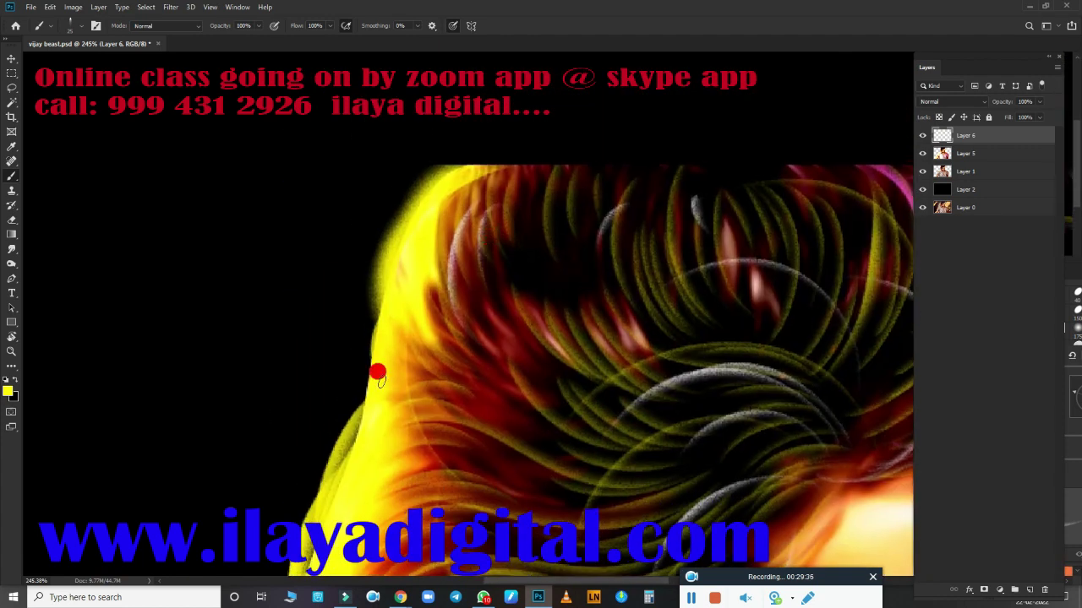
left_click_drag(377, 369, 386, 482)
Step: Paint yellow highlights along the hair's right outer edge
mouse_move(791, 353)
left_mouse_down()
mouse_move(555, 321)
mouse_move(558, 272)
mouse_move(521, 174)
mouse_move(591, 330)
left_mouse_up()
scroll(571, 248, "up", 3)
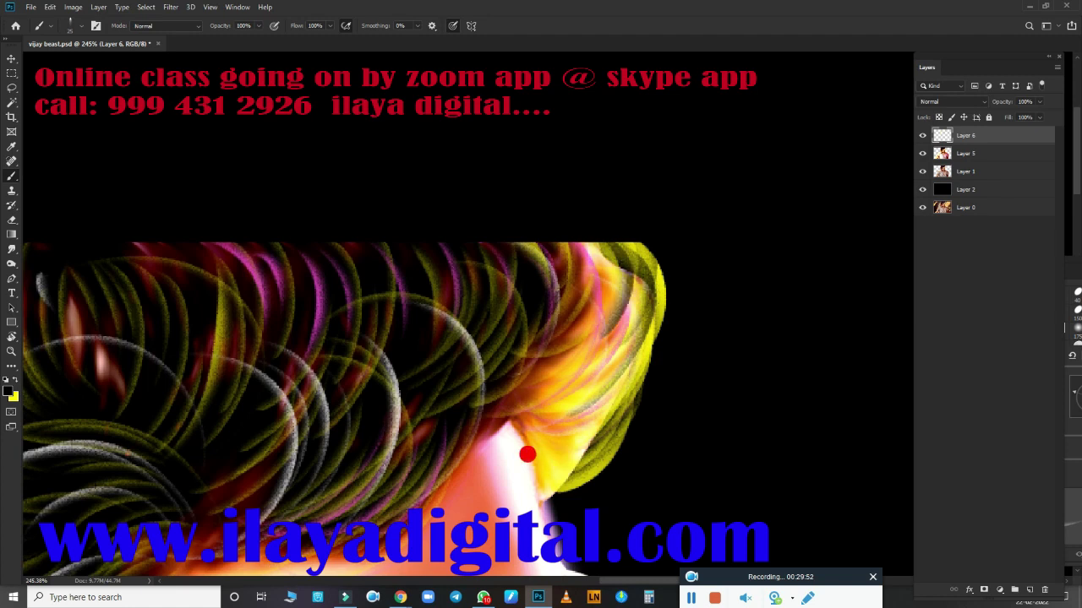
scroll(710, 276, "down", 5)
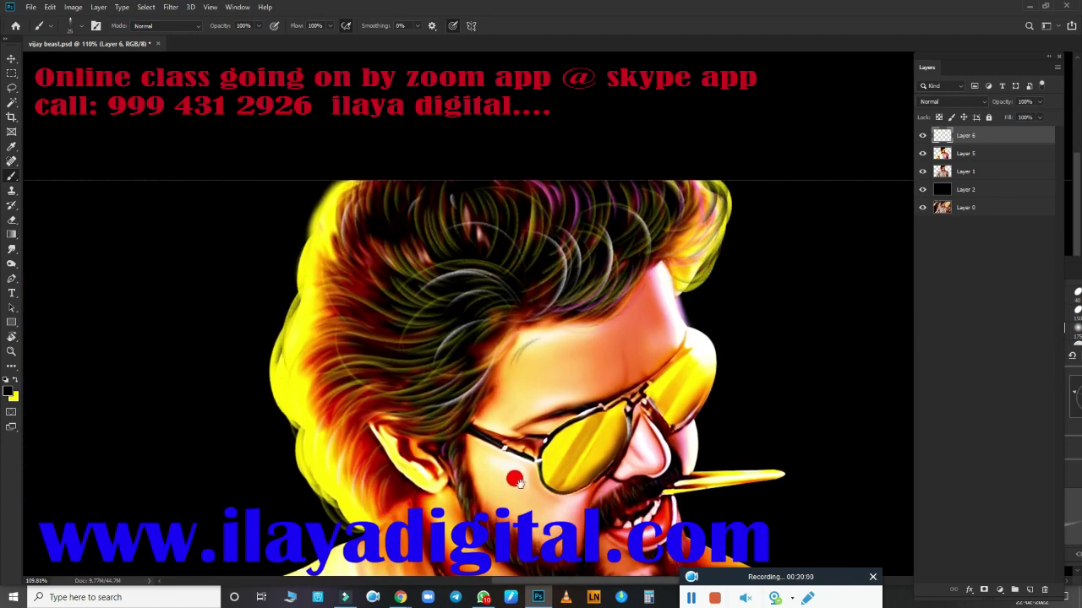
scroll(515, 480, "down", 4)
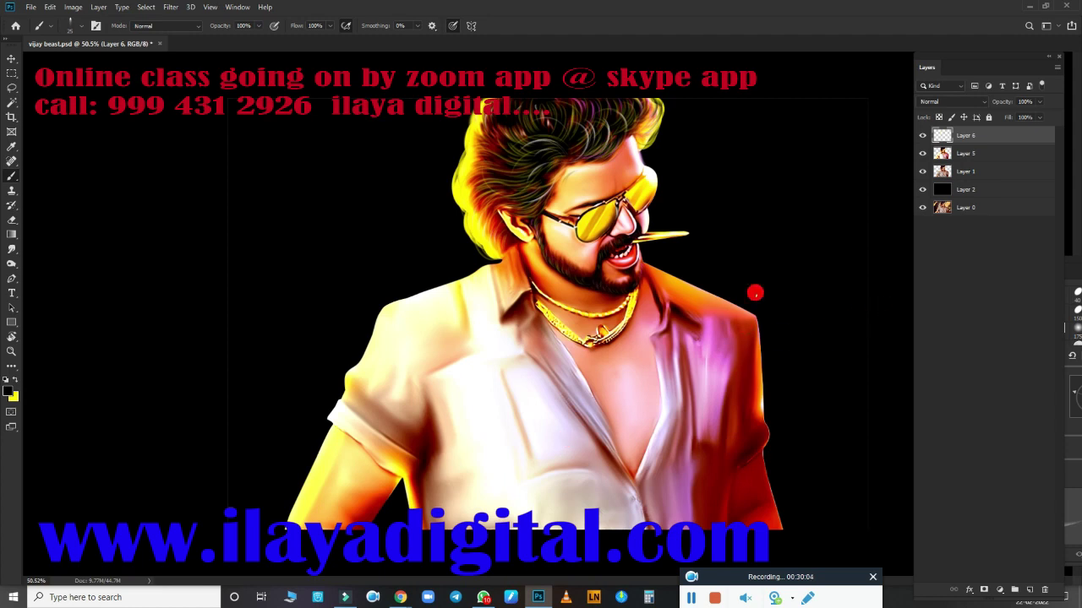
Step: On new Layer 7, stamp the yellow 'digital art' logo brush at the upper left
left_click(1030, 585)
right_click(479, 344)
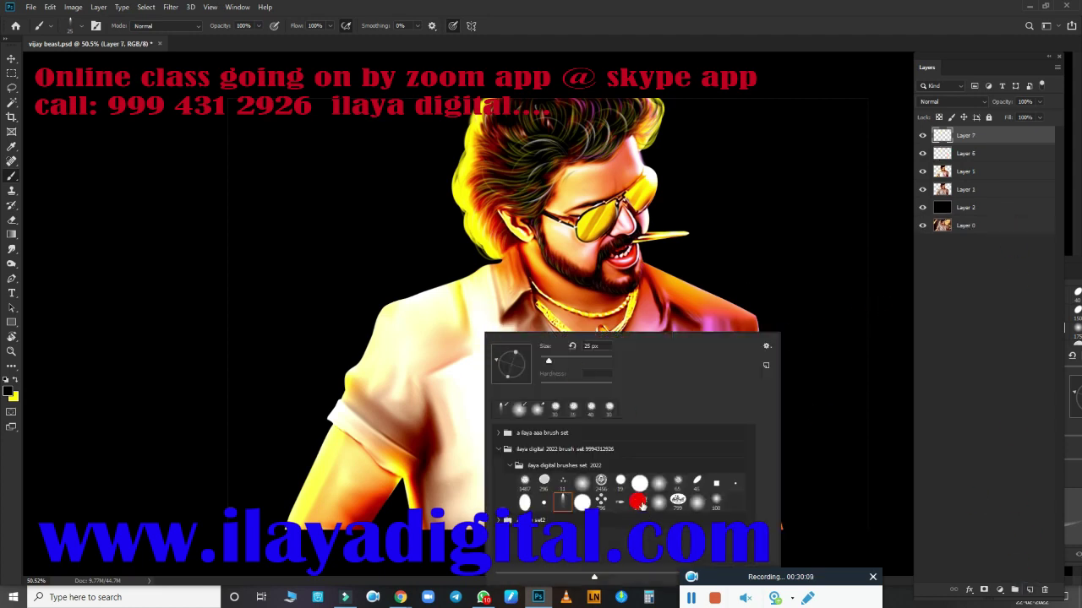
left_click(642, 494)
key("Return")
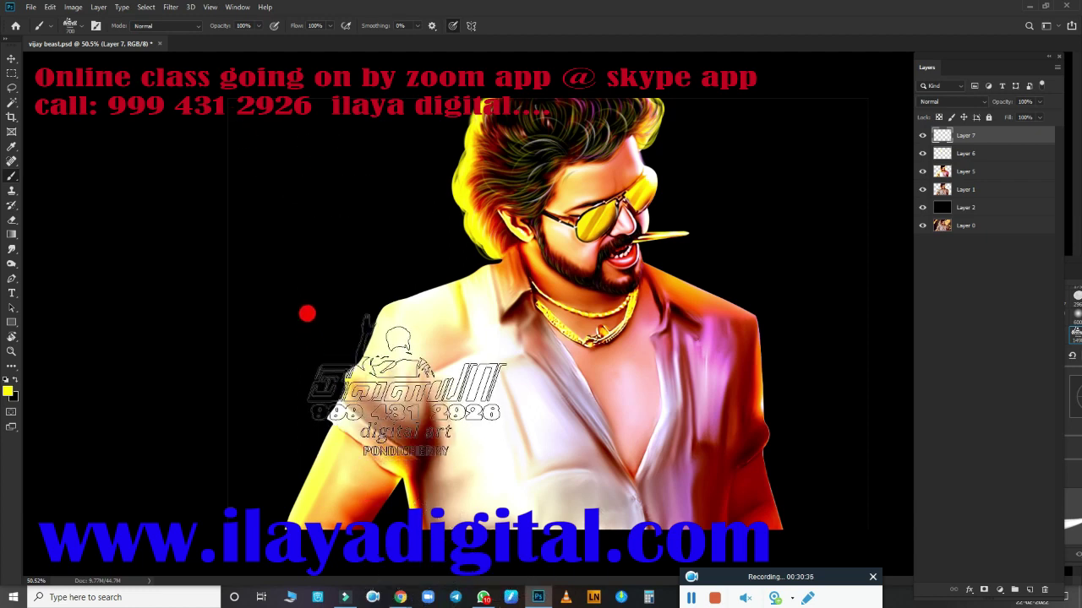
left_click(338, 182)
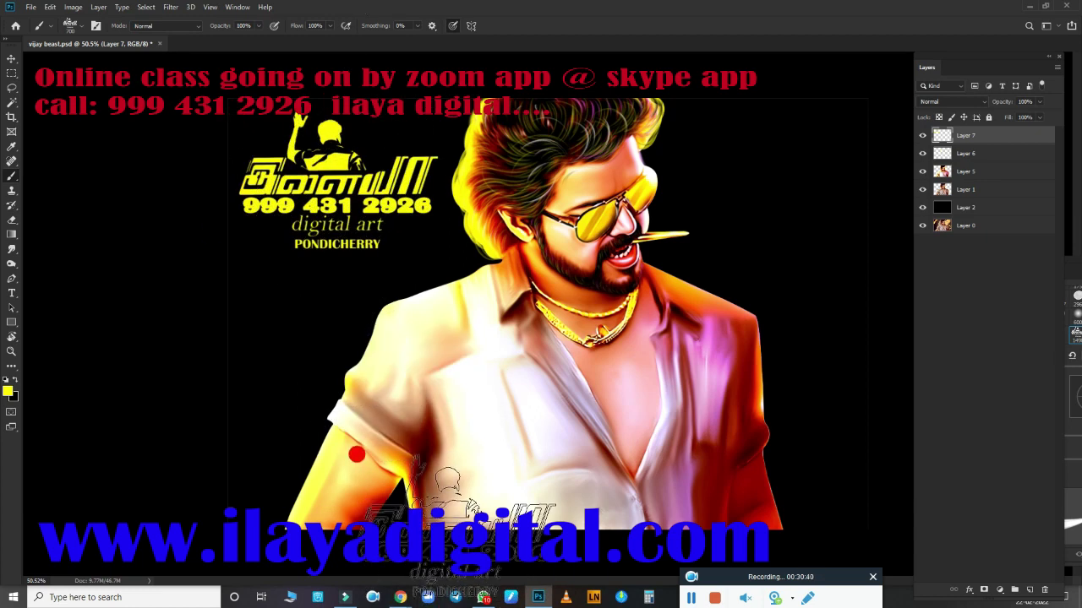
scroll(356, 455, "down", 3)
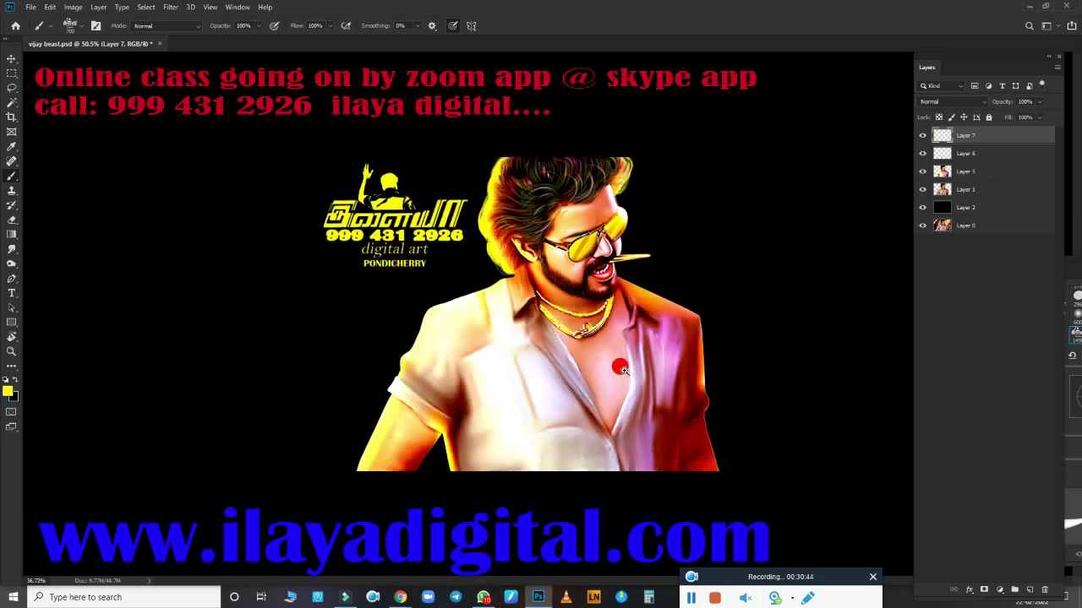
Step: Add new Layer 8 and select the entire canvas
left_click(1030, 589)
key("m")
key("ctrl+a")
right_click(776, 457)
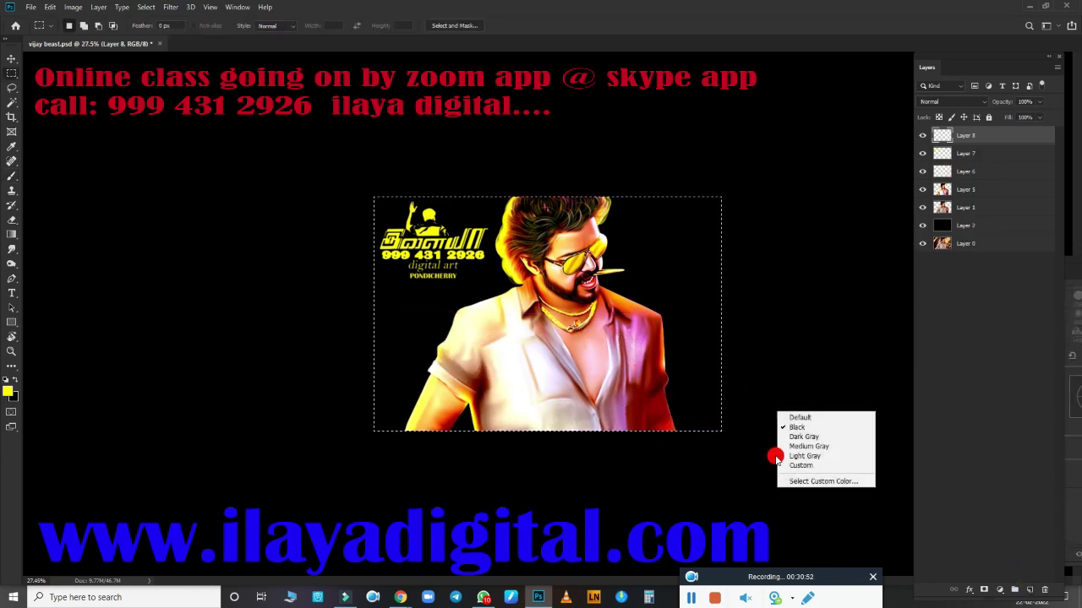
left_click(675, 311)
Step: Stroke the selection with a 50 px white border inside the canvas edge
right_click(500, 260)
left_click(549, 409)
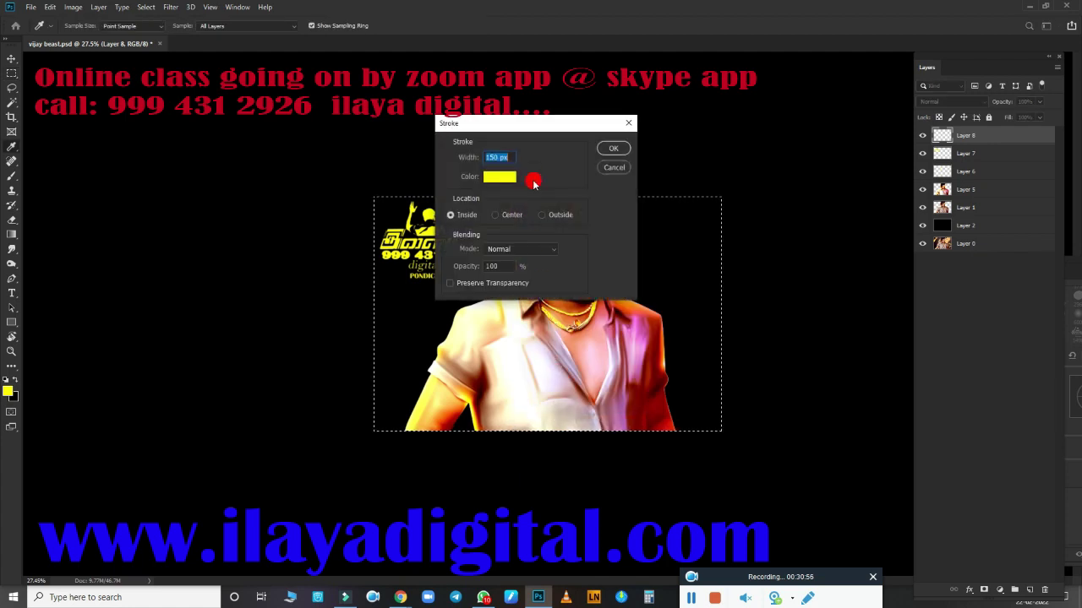
left_click(507, 176)
left_click(771, 304)
key("Return")
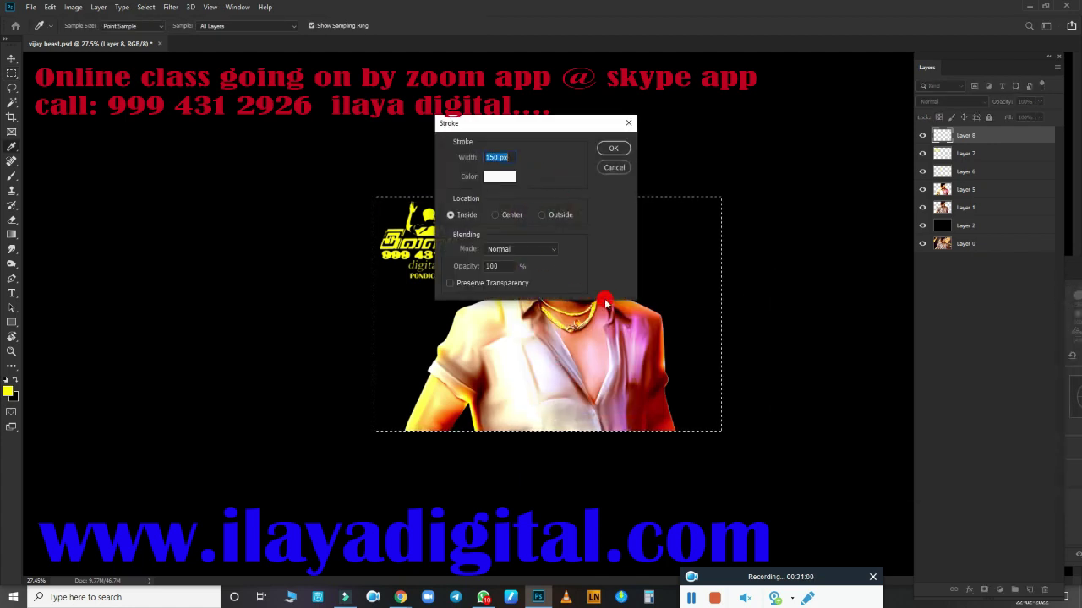
key("Return")
right_click(570, 265)
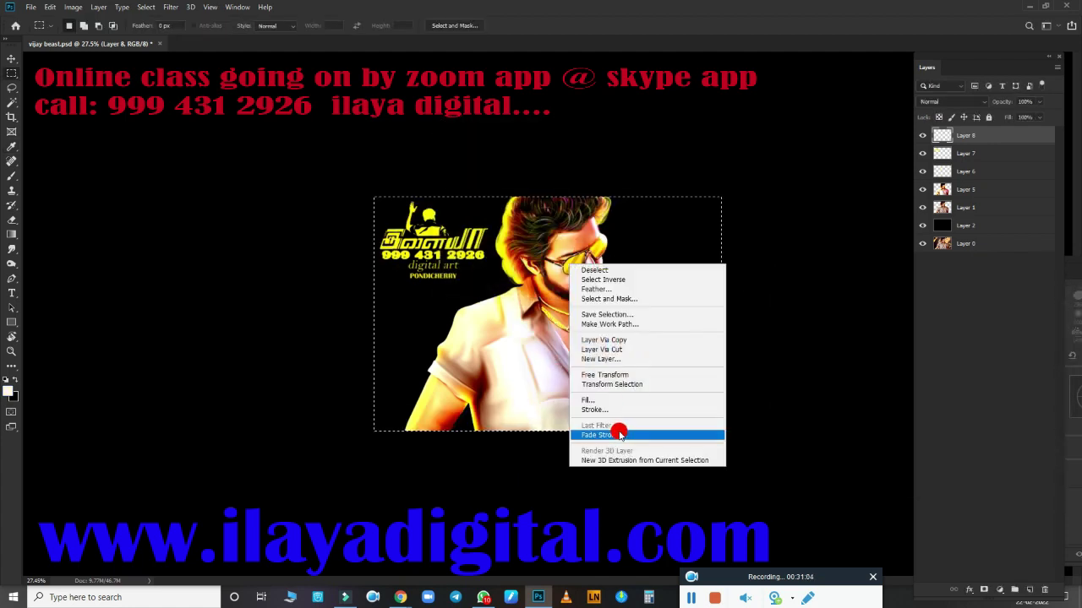
left_click(595, 409)
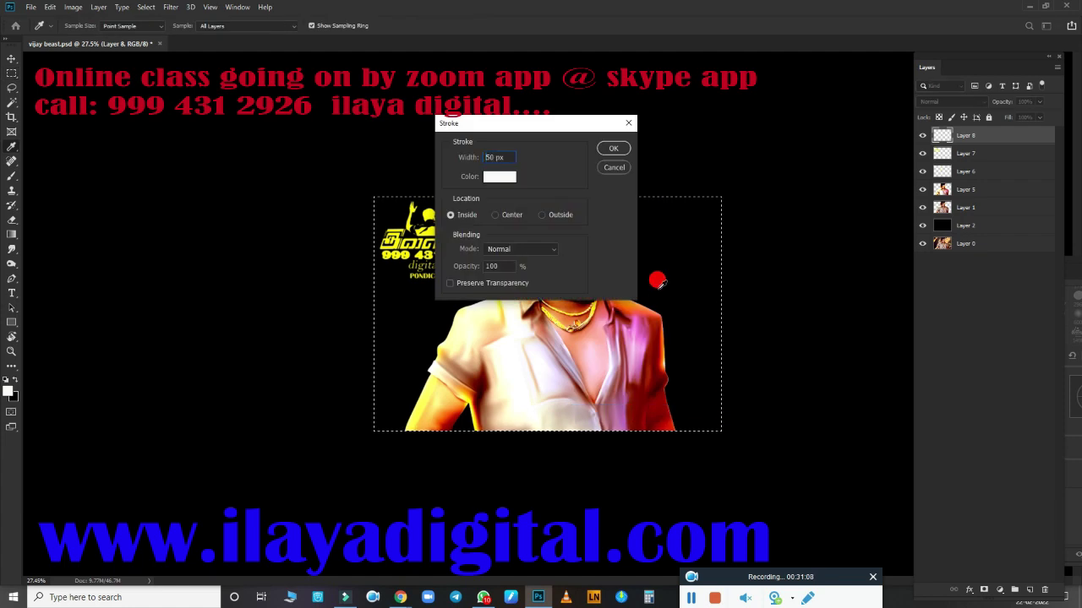
key("Return")
Step: Nudge the yellow logo slightly down-right and toggle Layer 5 to compare
scroll(537, 290, "up", 4)
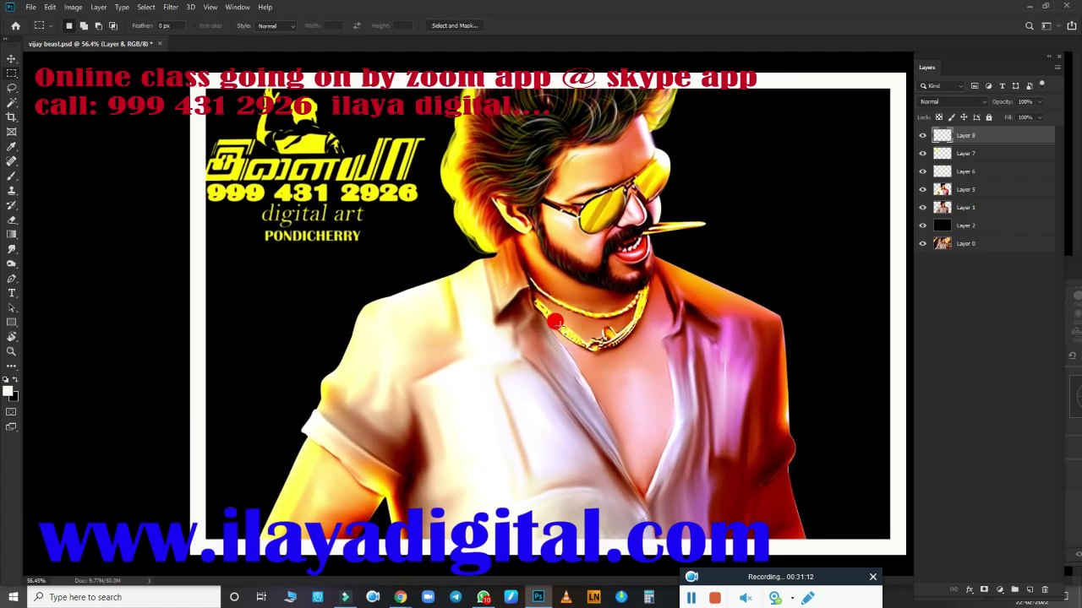
left_click_drag(316, 143, 324, 163)
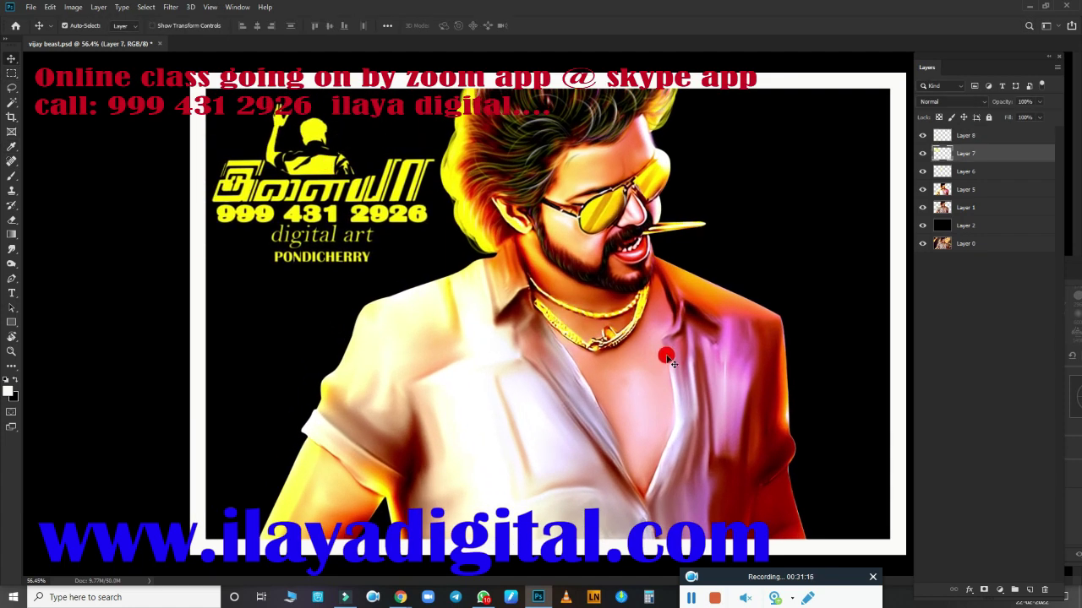
scroll(718, 354, "down", 2)
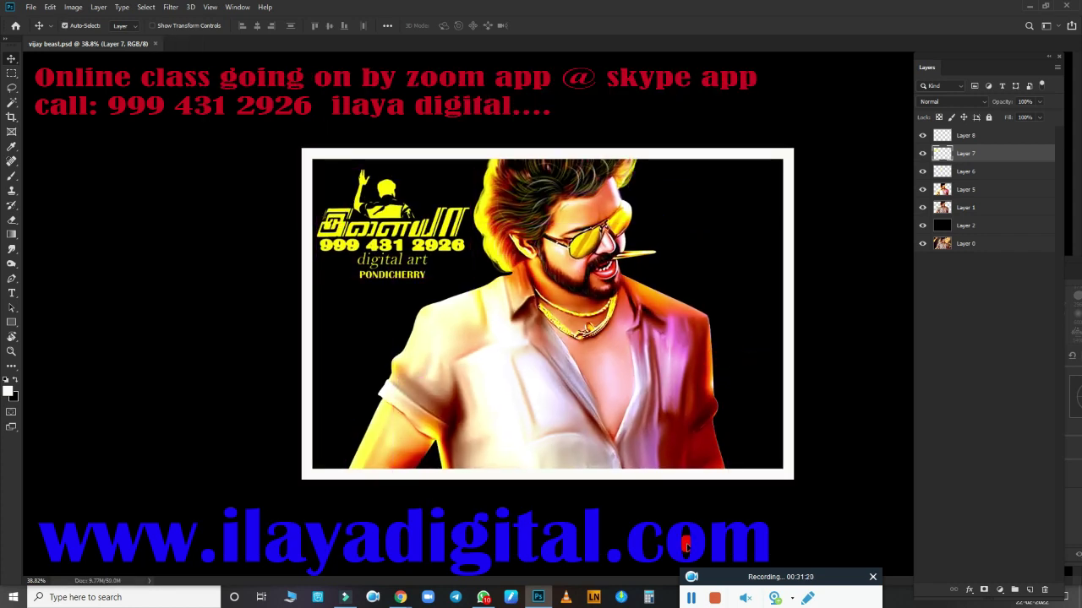
left_click(922, 191)
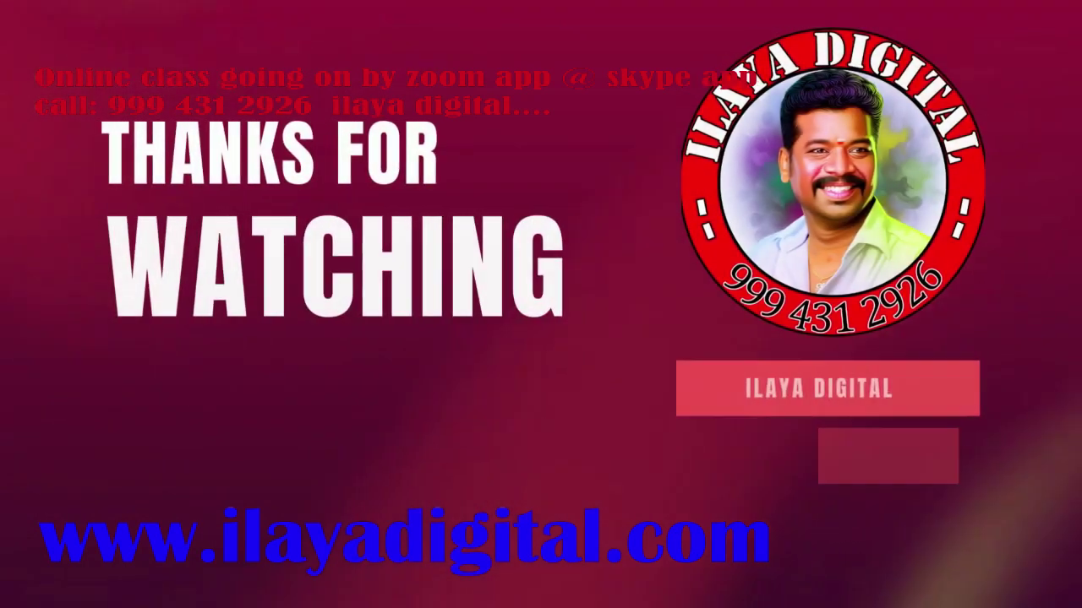